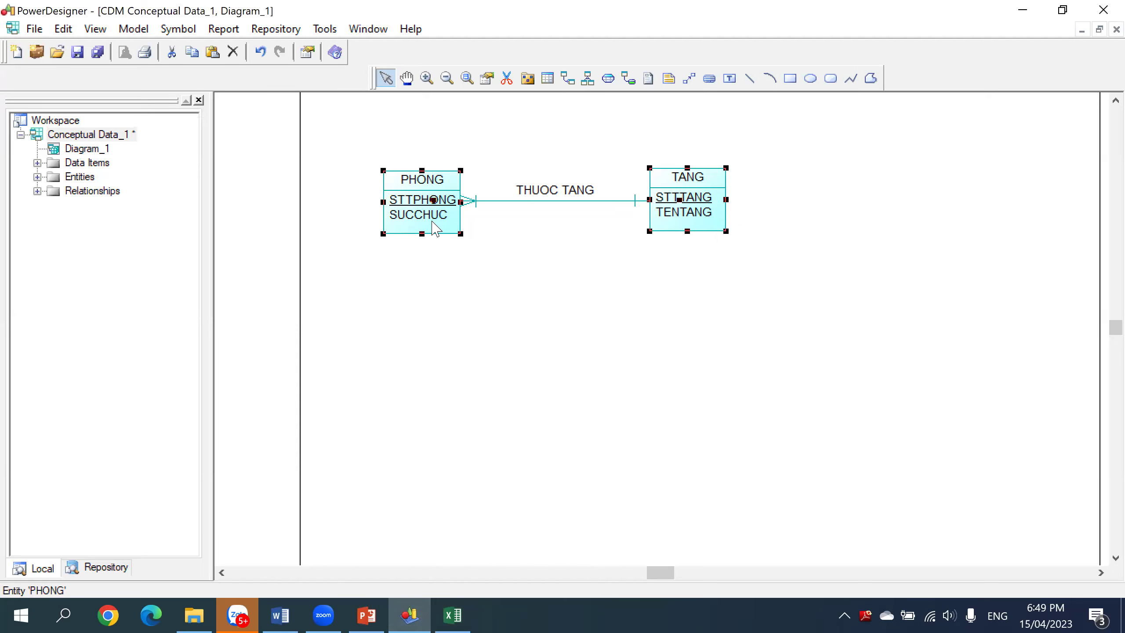
- Rename the second attribute of the PHONG entity to SUCCHUA
left_click(411, 166)
left_click(462, 238)
left_click(461, 239)
key("BackSpace")
type("A")
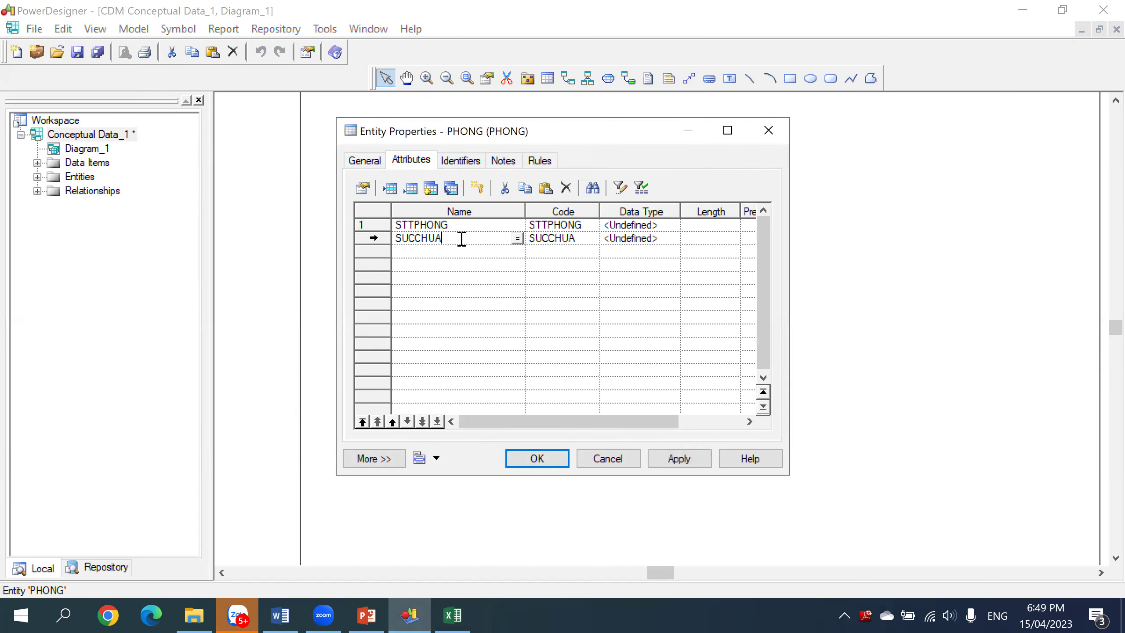
key("Return")
- Copy the whole PHONG–TANG diagram, switch to Excel, replace the old diagram picture with it, and enlarge it beside the tables
left_click_drag(958, 323, 329, 116)
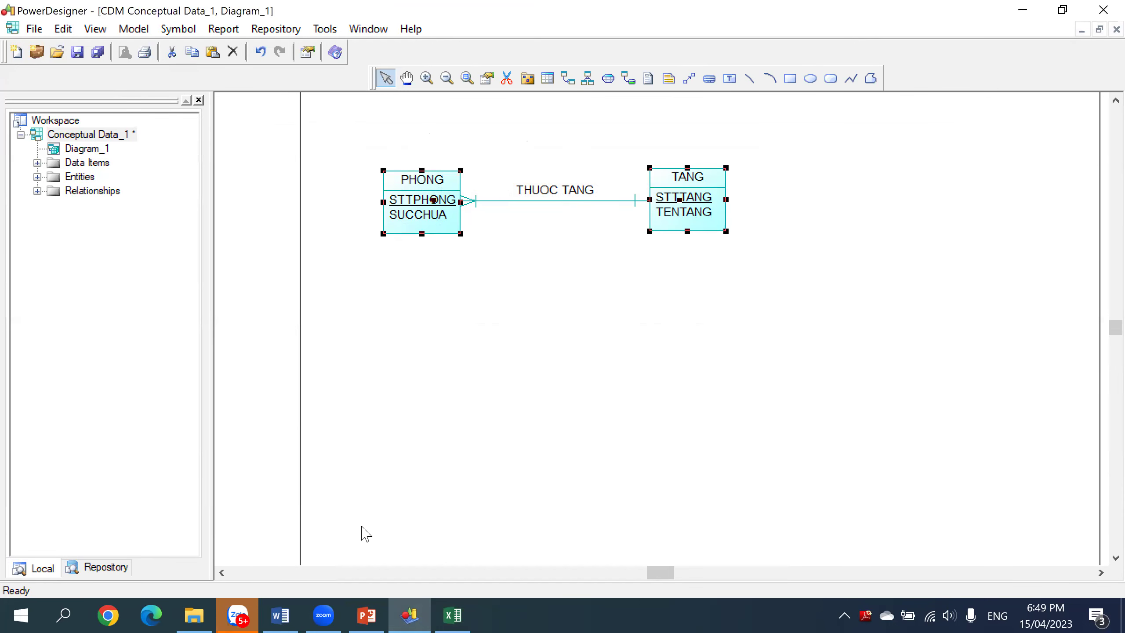
left_click(463, 613)
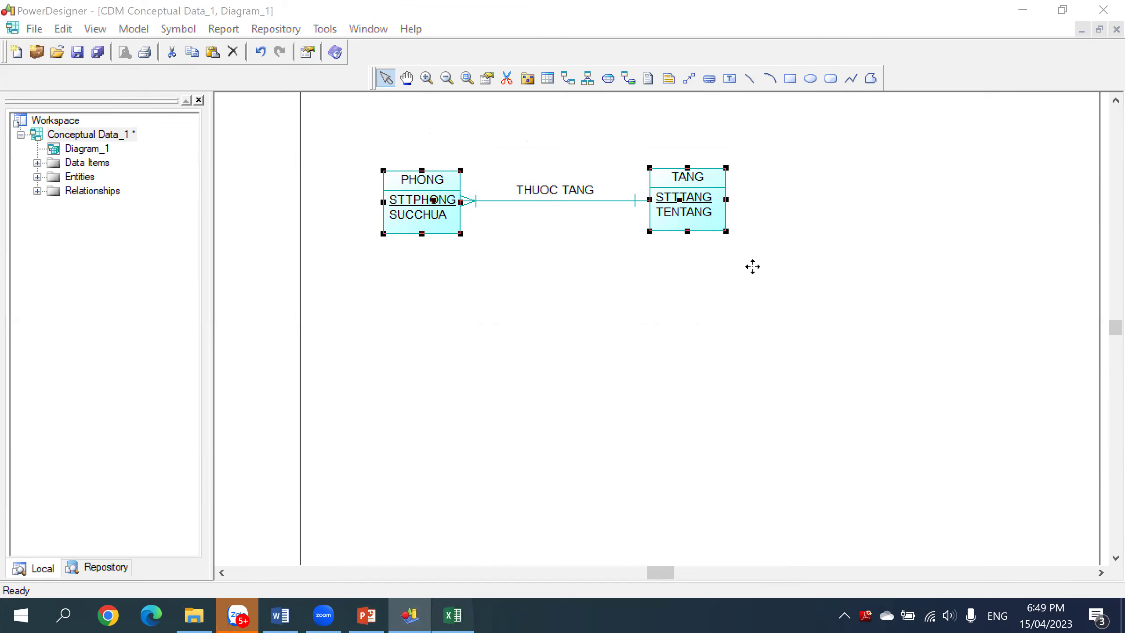
key("alt+Tab")
key("Delete")
key("ctrl+v")
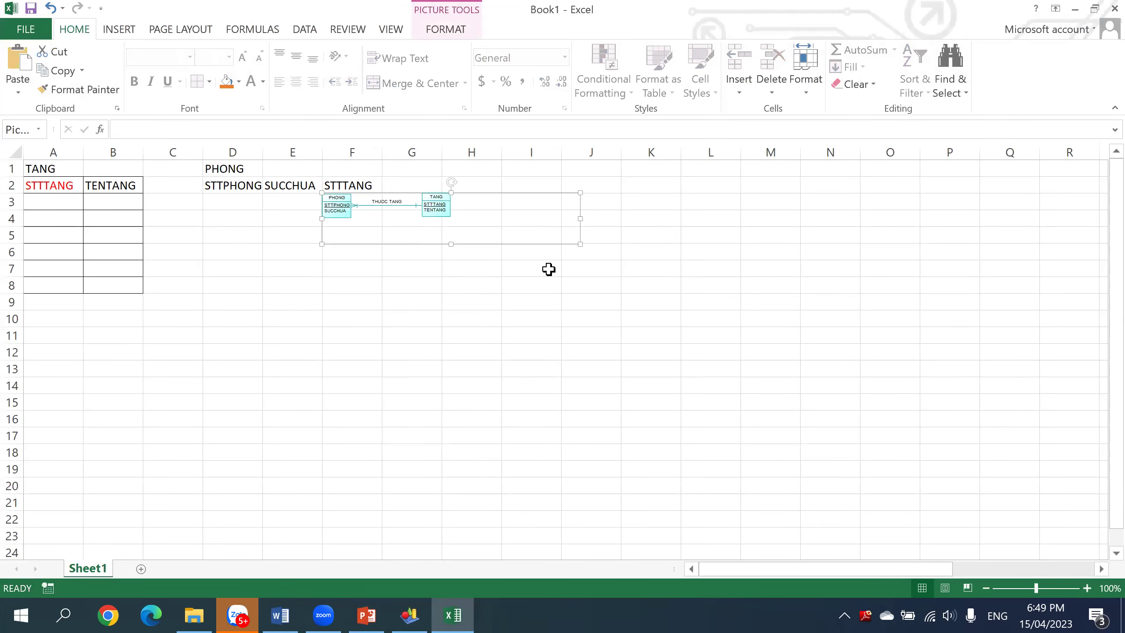
left_click_drag(576, 244, 994, 364)
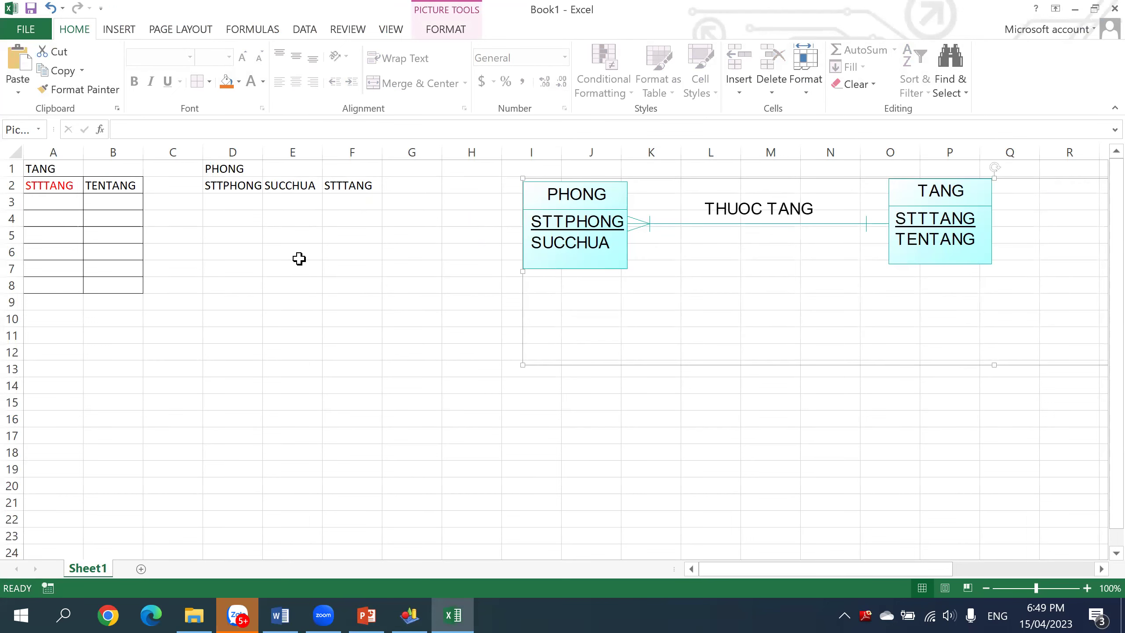
- Add borders to the PHONG table range D2:F10 and adjust the widths of its columns to fit the headers
left_click_drag(231, 183, 368, 310)
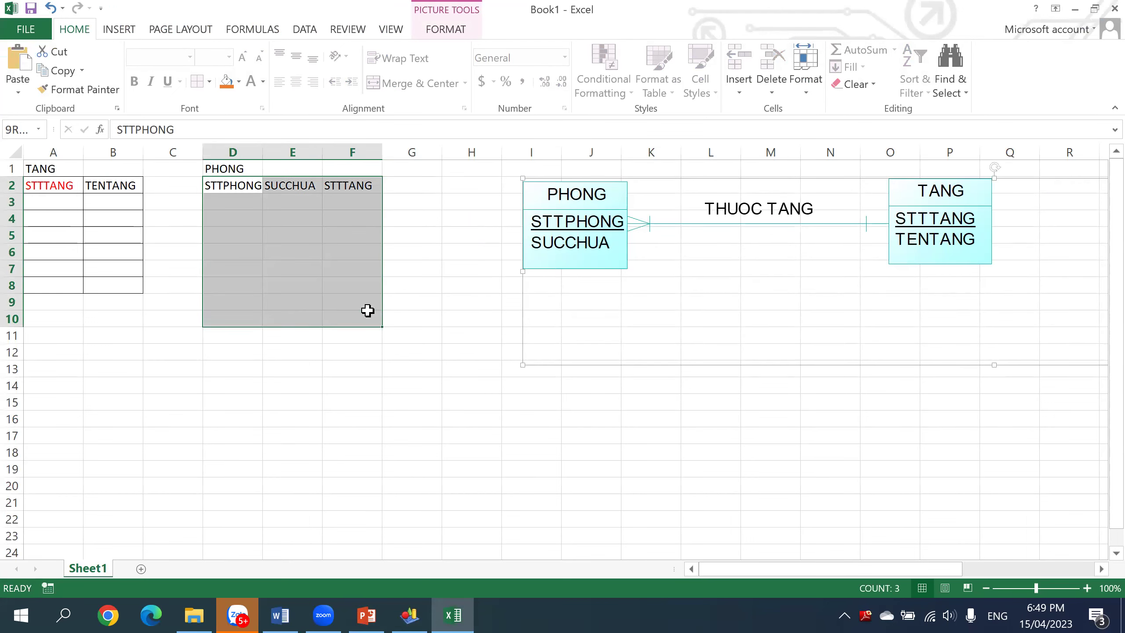
left_click(197, 82)
left_click(283, 262)
left_click_drag(268, 154, 321, 152)
left_click(372, 158)
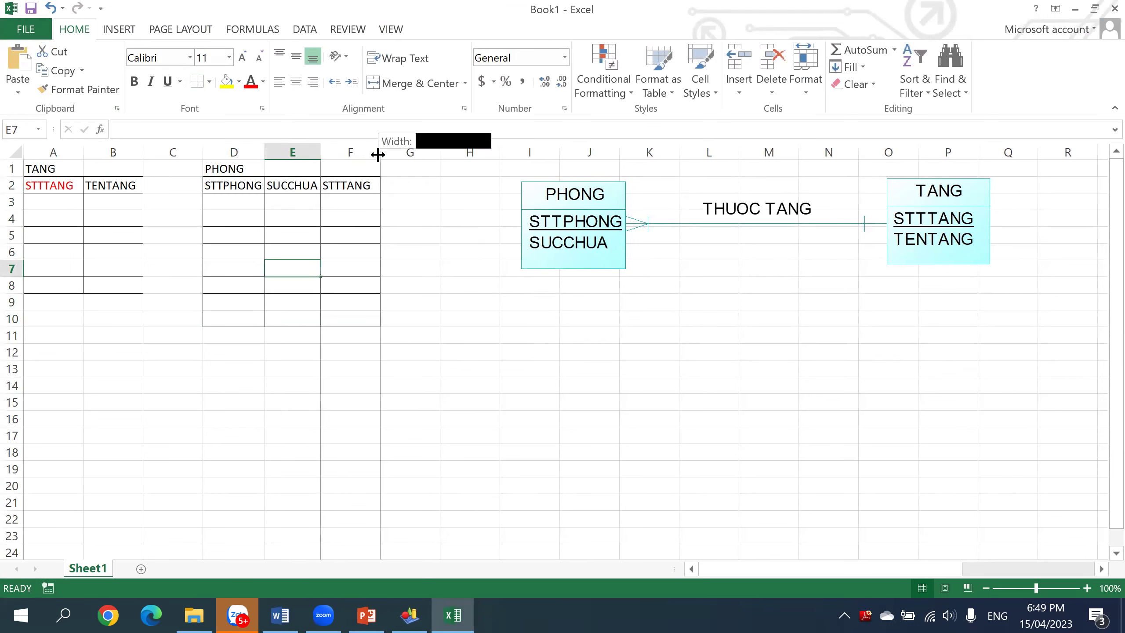
left_click(240, 366)
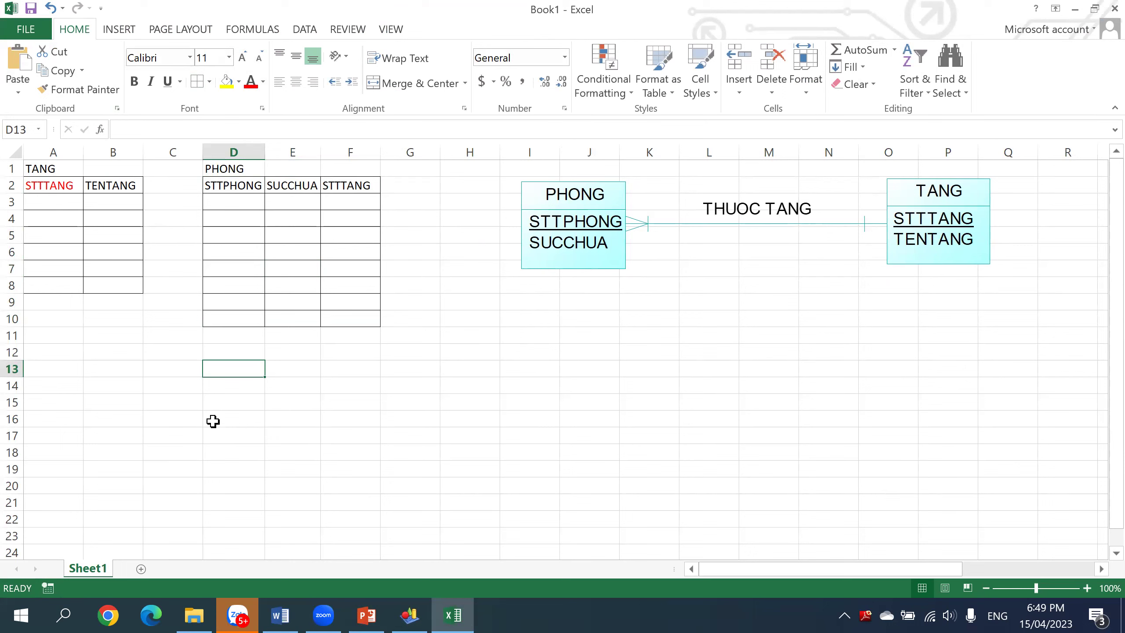
- Enter 1, 2 and 3 in the STTTANG column of the TANG table, cells A3:A5
left_click(55, 205)
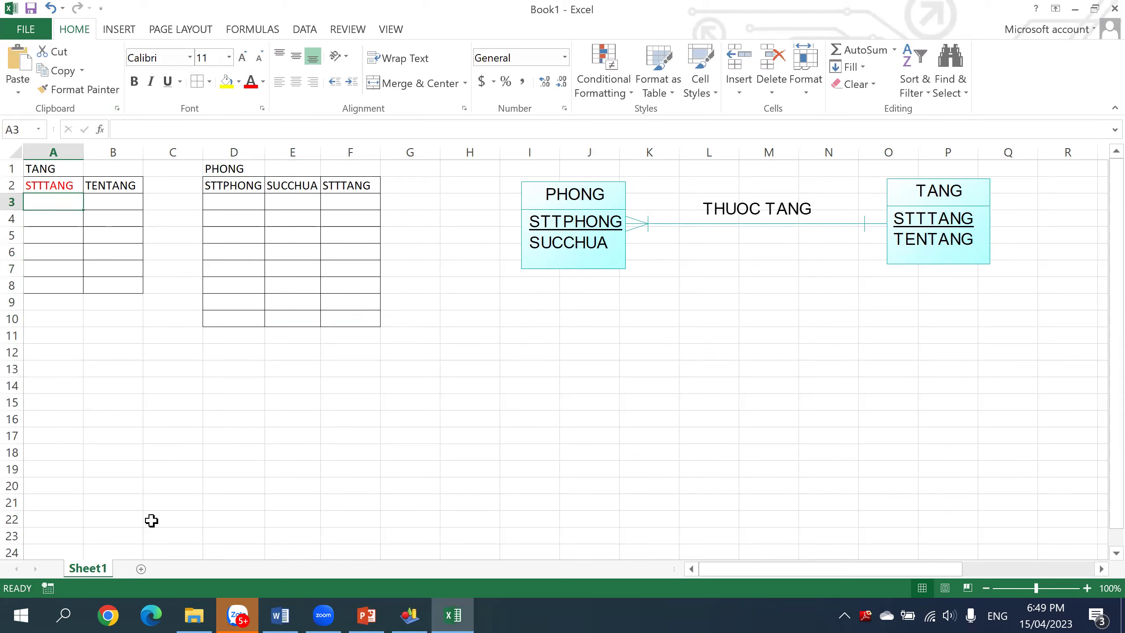
type("1")
key("Return")
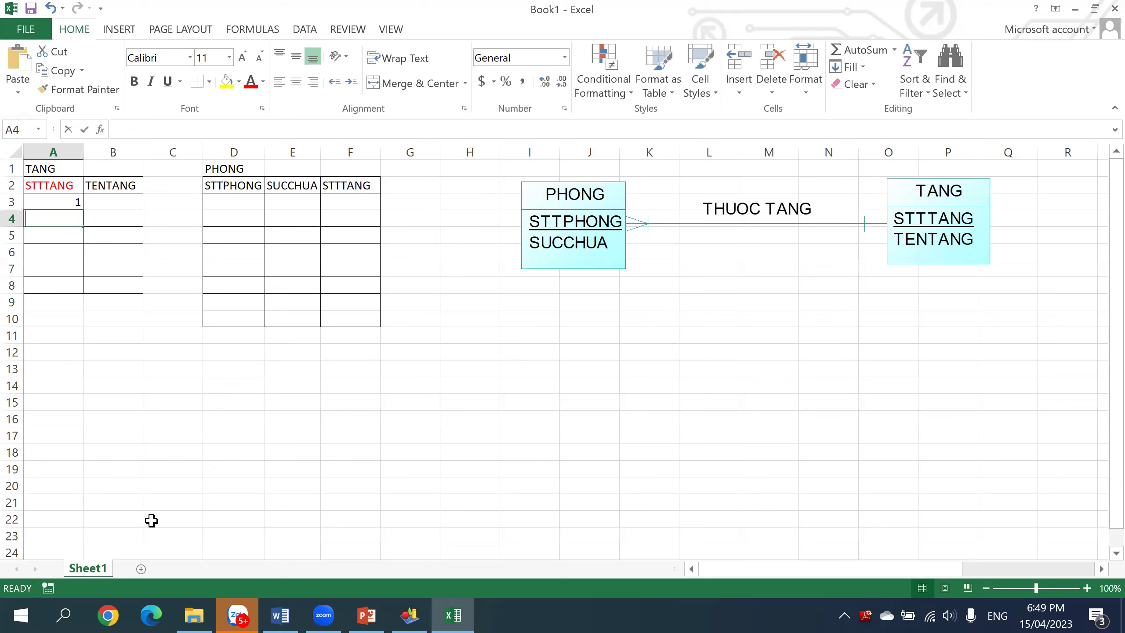
type("2")
key("Return")
type("3")
key("Return")
- Enter Tầng 1, Tầng 2 and Tầng 3 in the TENTANG column, cells B3:B5
key("Up")
key("Up")
key("Up")
key("Right")
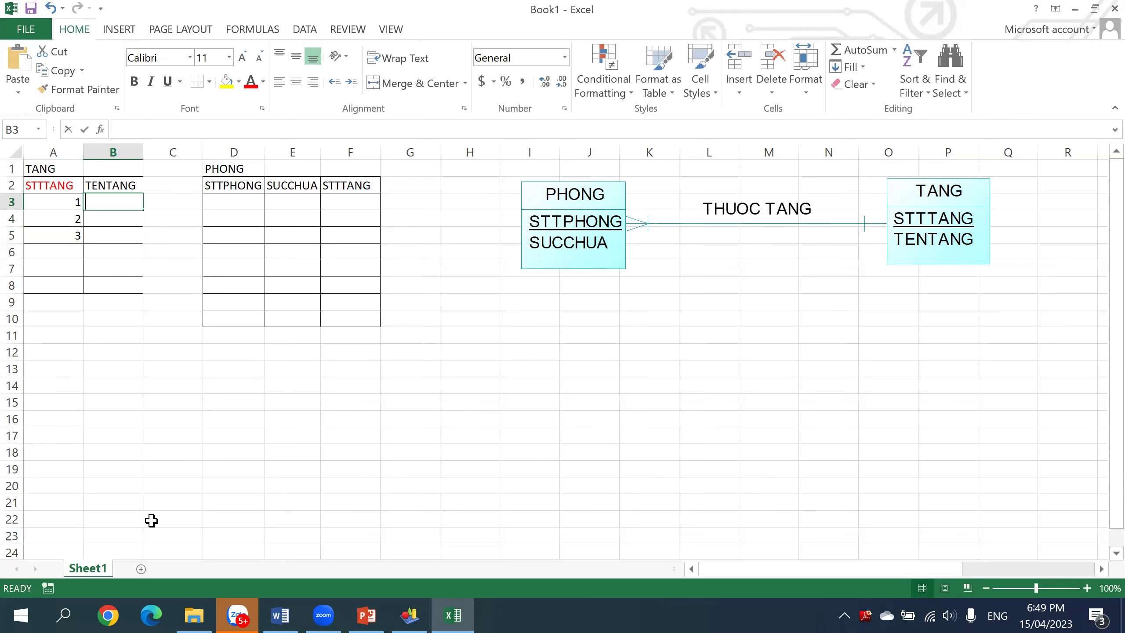
type("Tấng")
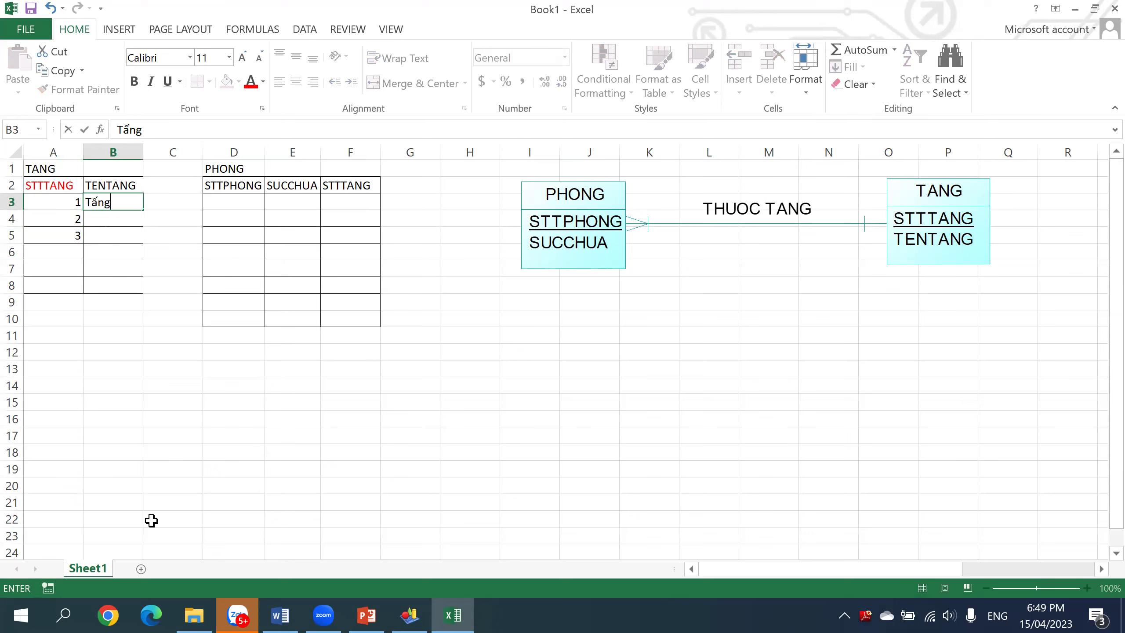
key("BackSpace")
key("BackSpace")
key("BackSpace")
key("Return")
type("Tân")
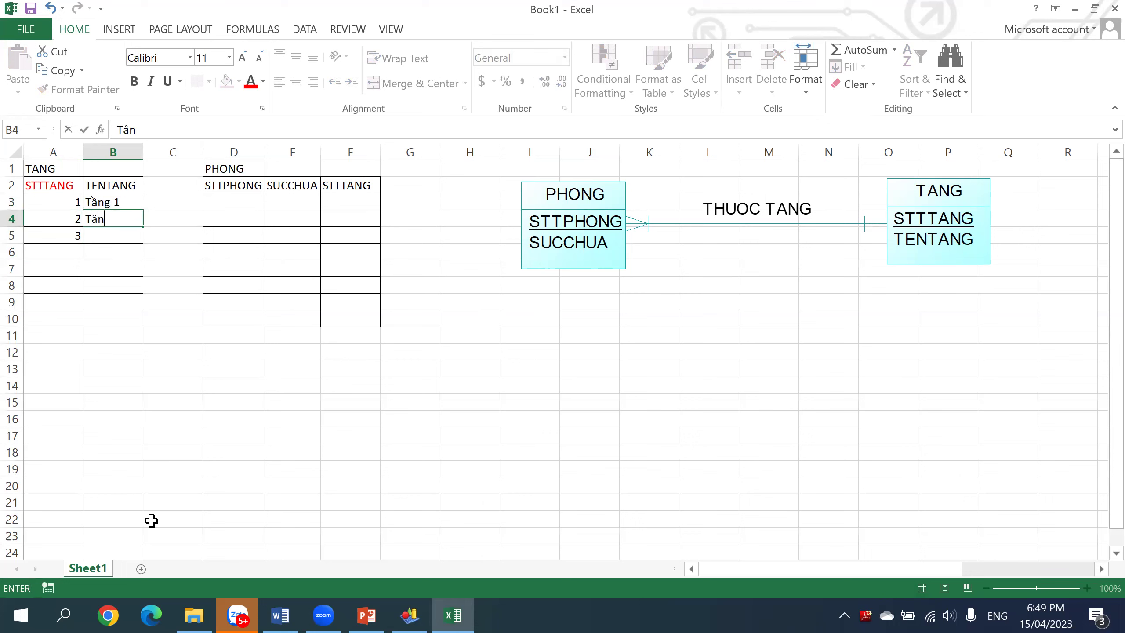
type("gf2")
key("Return")
type("T")
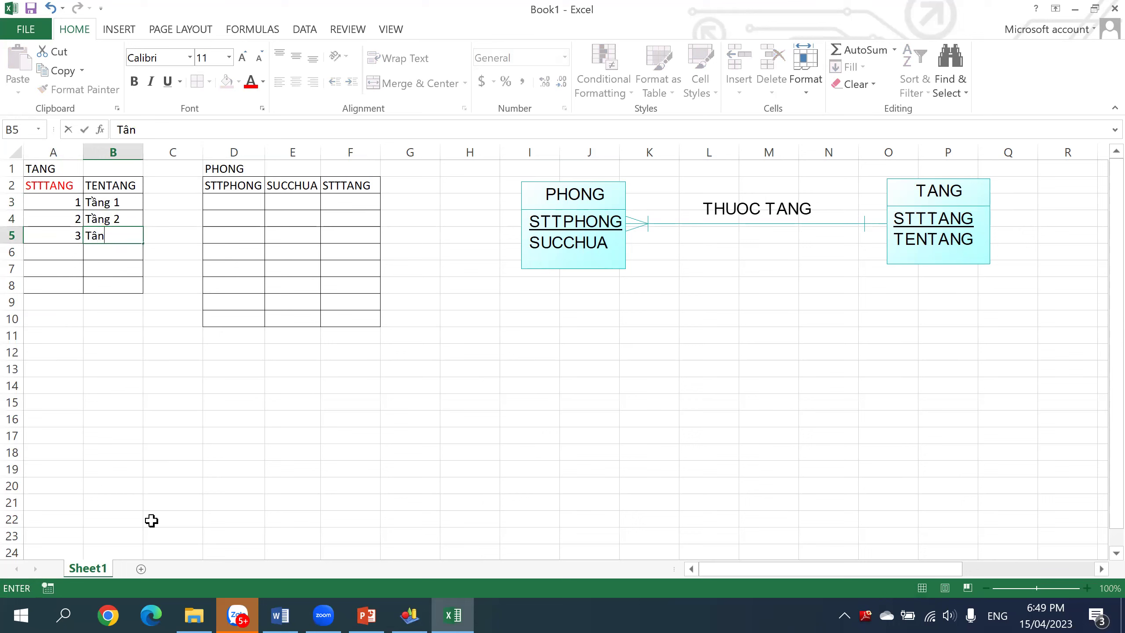
type("ầng 3")
key("Return")
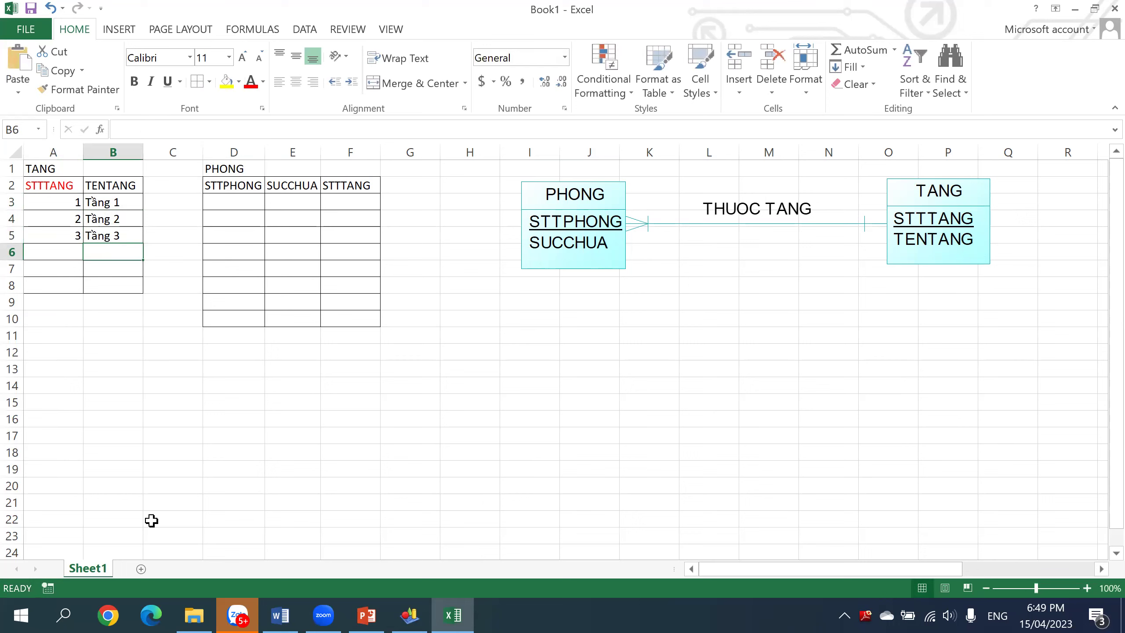
- Enter a duplicate key value of 1 in the STTTANG column, cell A6
left_click(59, 202)
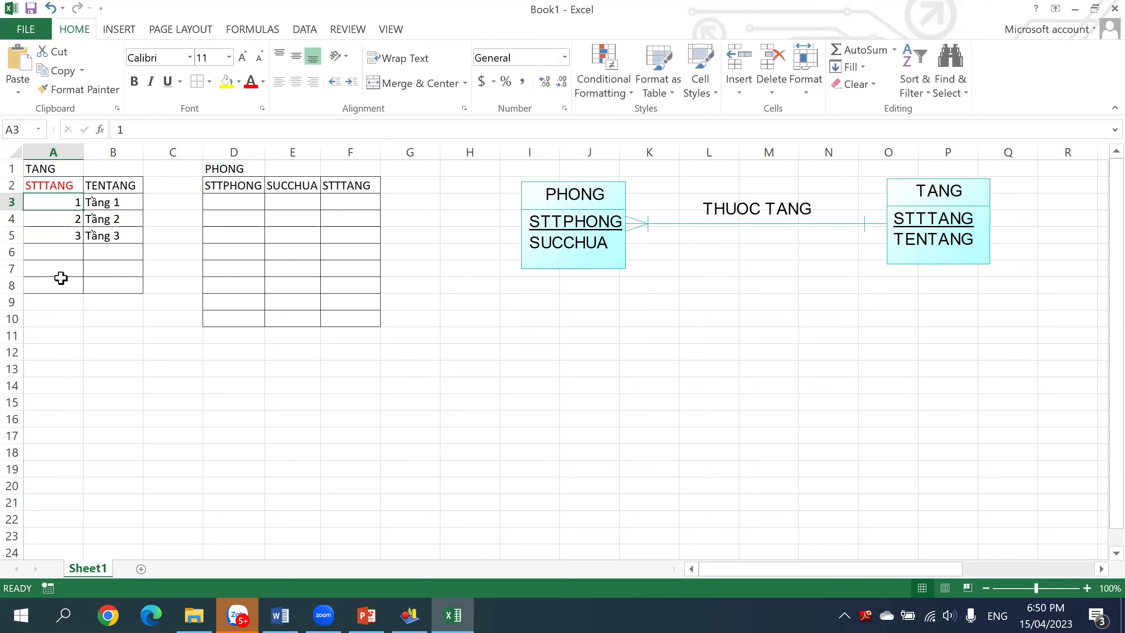
left_click(65, 252)
type("1")
key("Return")
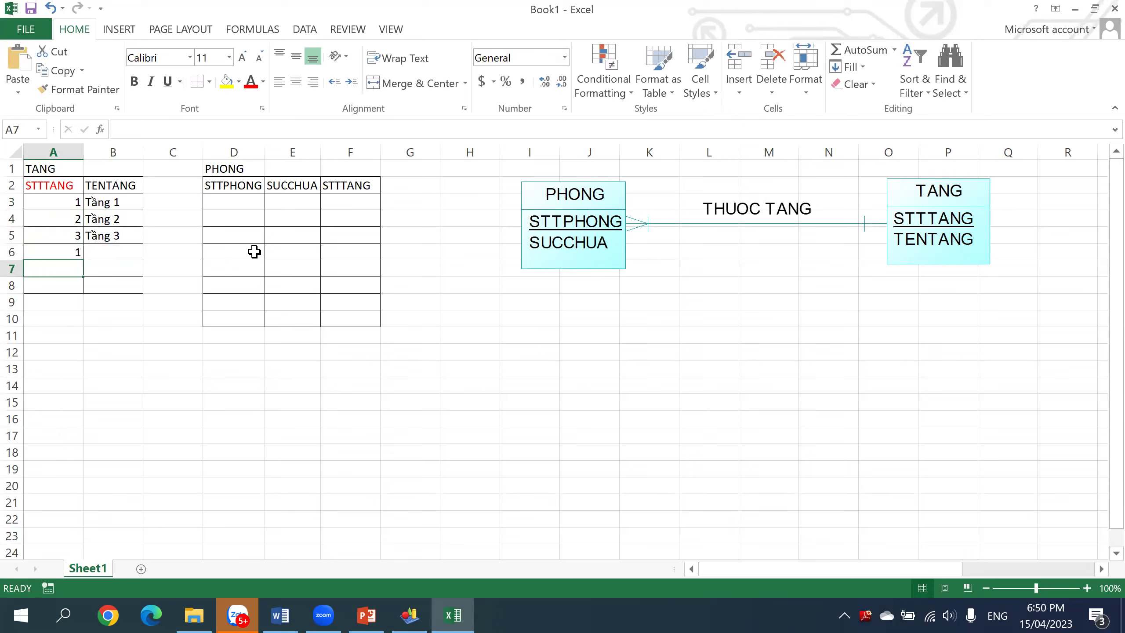
- Color the STTPHONG header of the PHONG table red
left_click(227, 185)
left_click(251, 82)
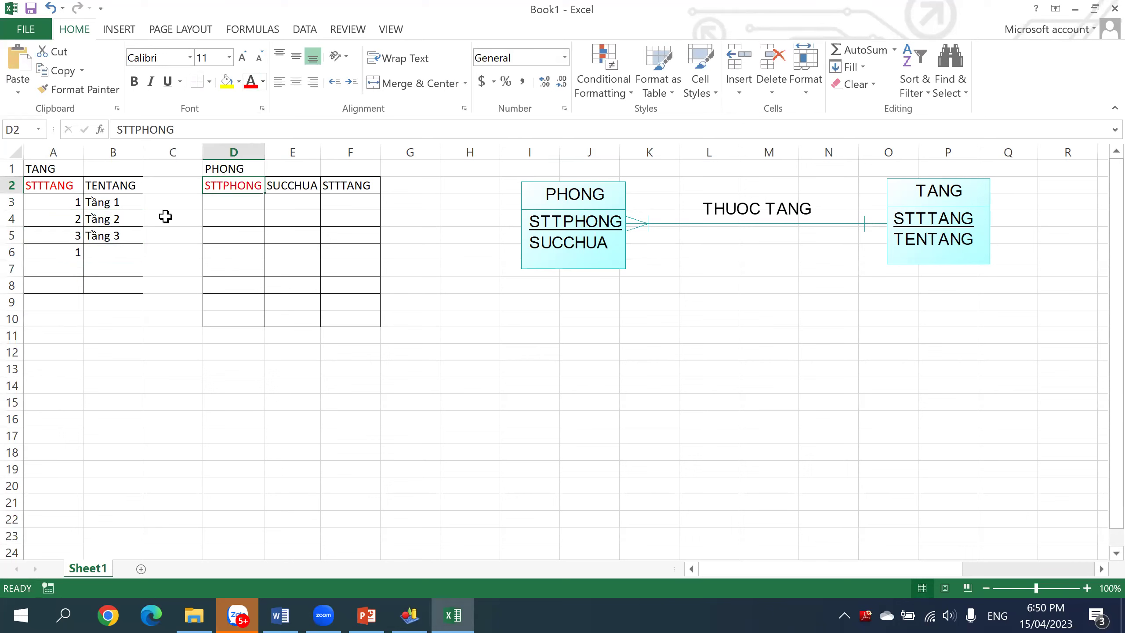
- Delete the duplicate key value from cell A6 of the TANG table
left_click(101, 252)
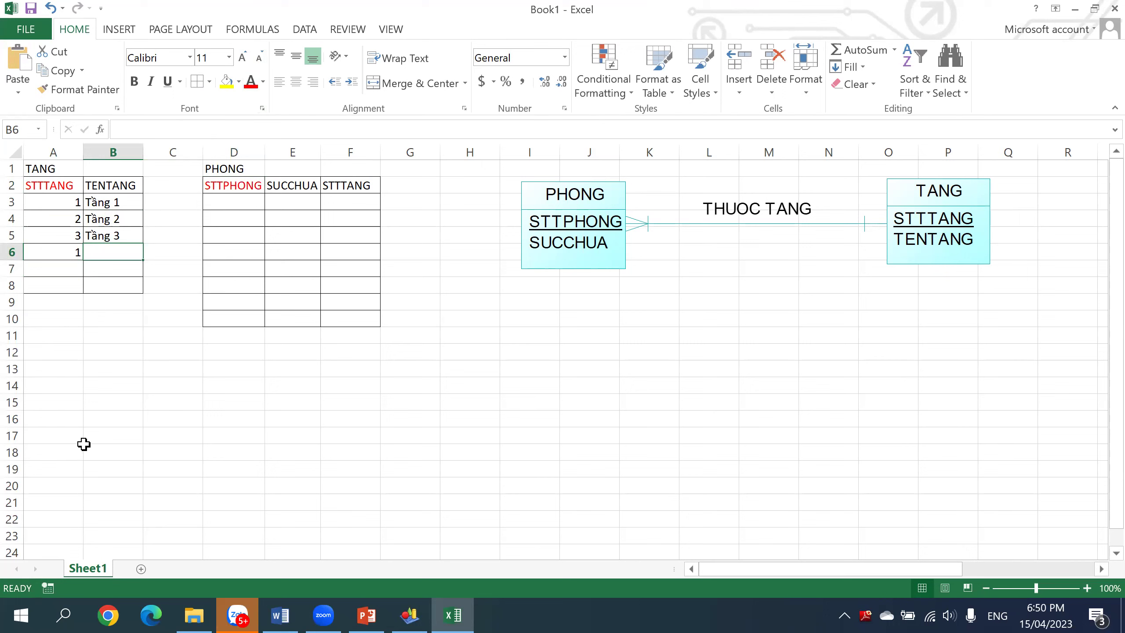
left_click(67, 253)
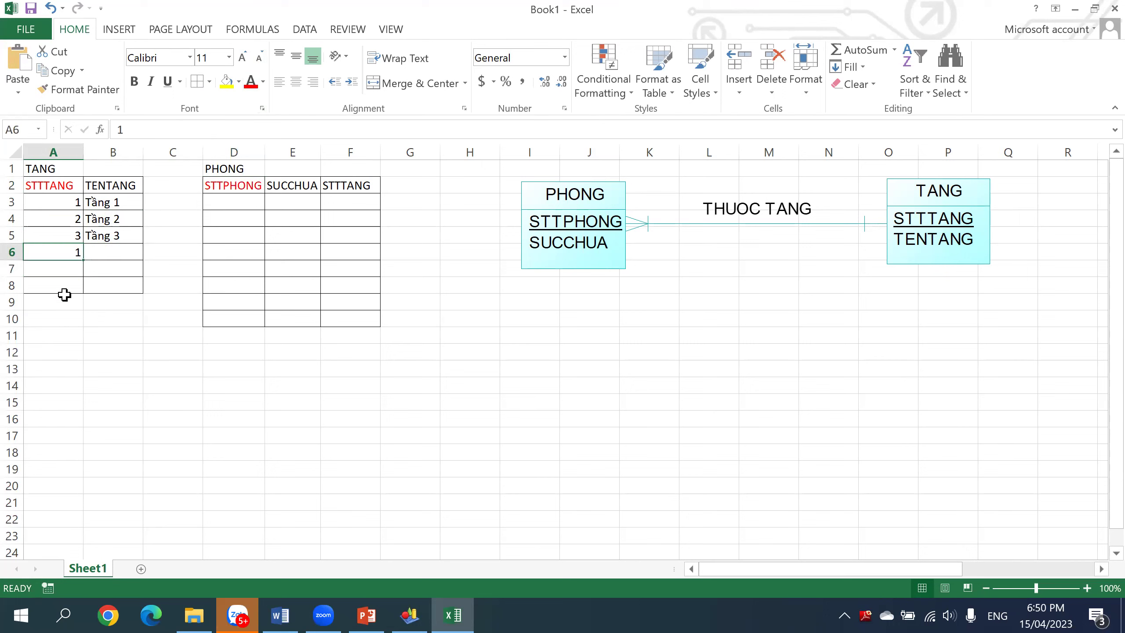
left_click(88, 335)
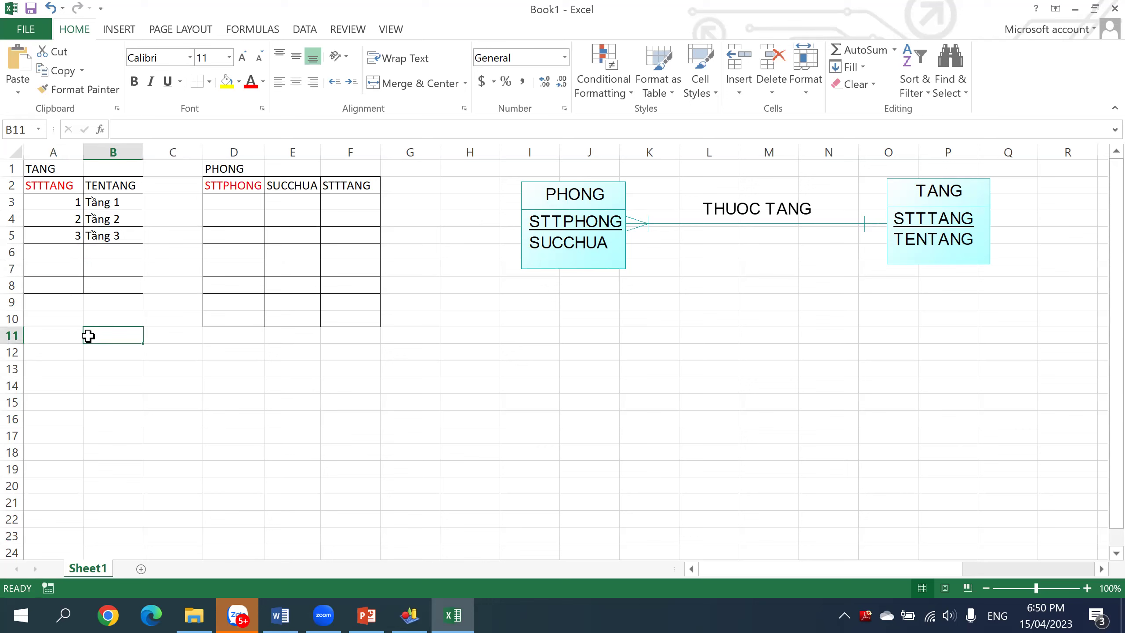
- Remove the borders from the unused TANG rows A6:B8 by copying a blank cell's formatting onto them
left_click(133, 382)
left_click(49, 90)
left_click_drag(37, 256, 146, 327)
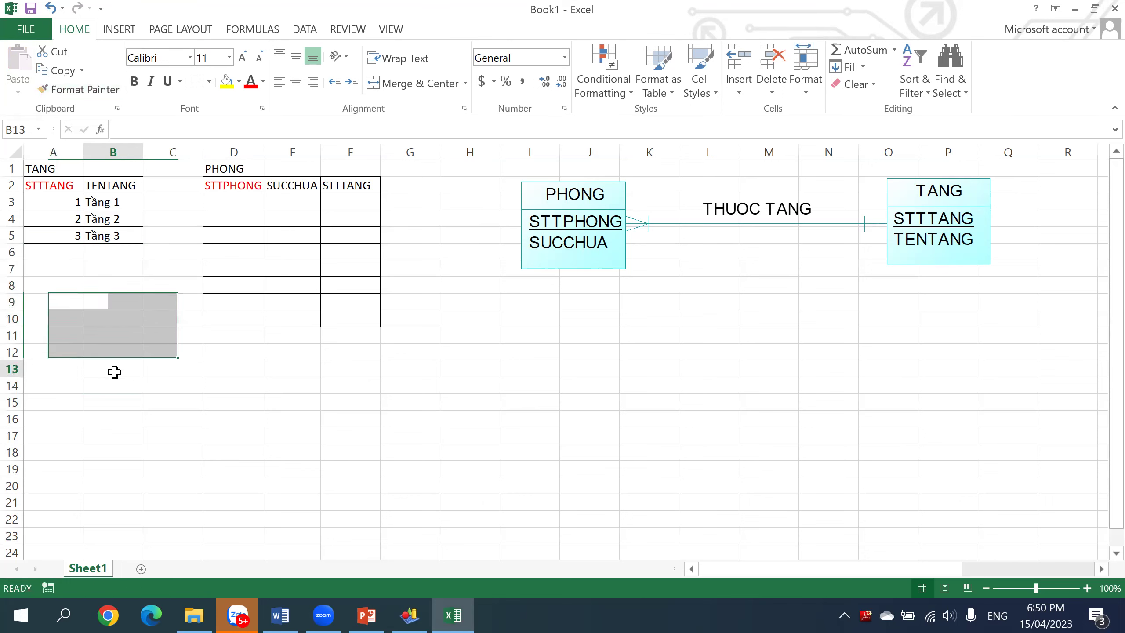
left_click(133, 368)
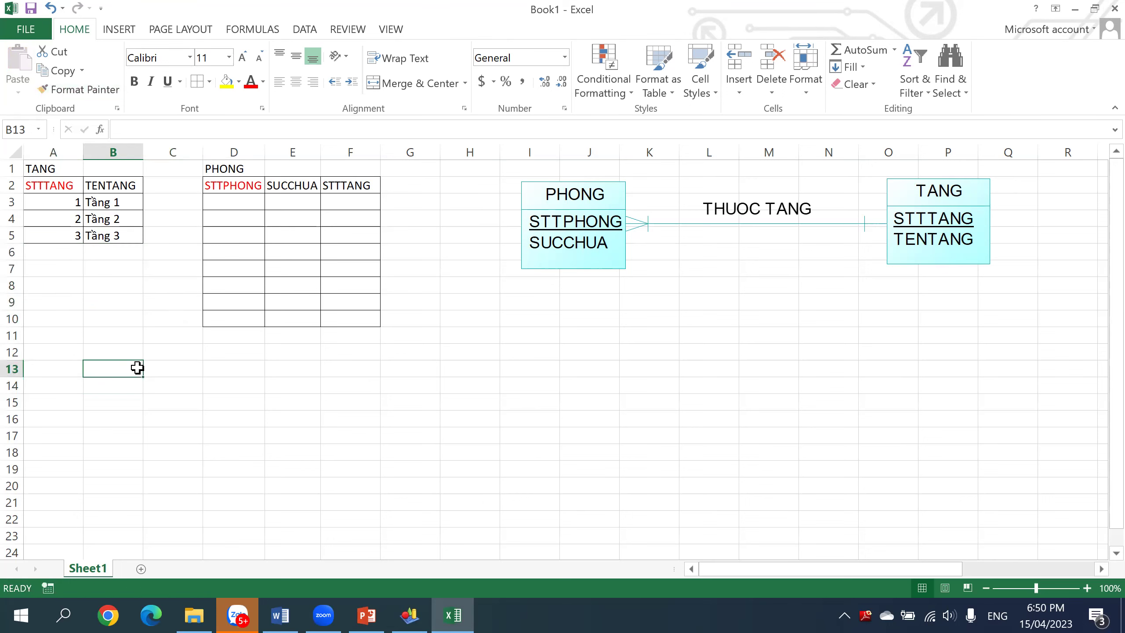
left_click(57, 248)
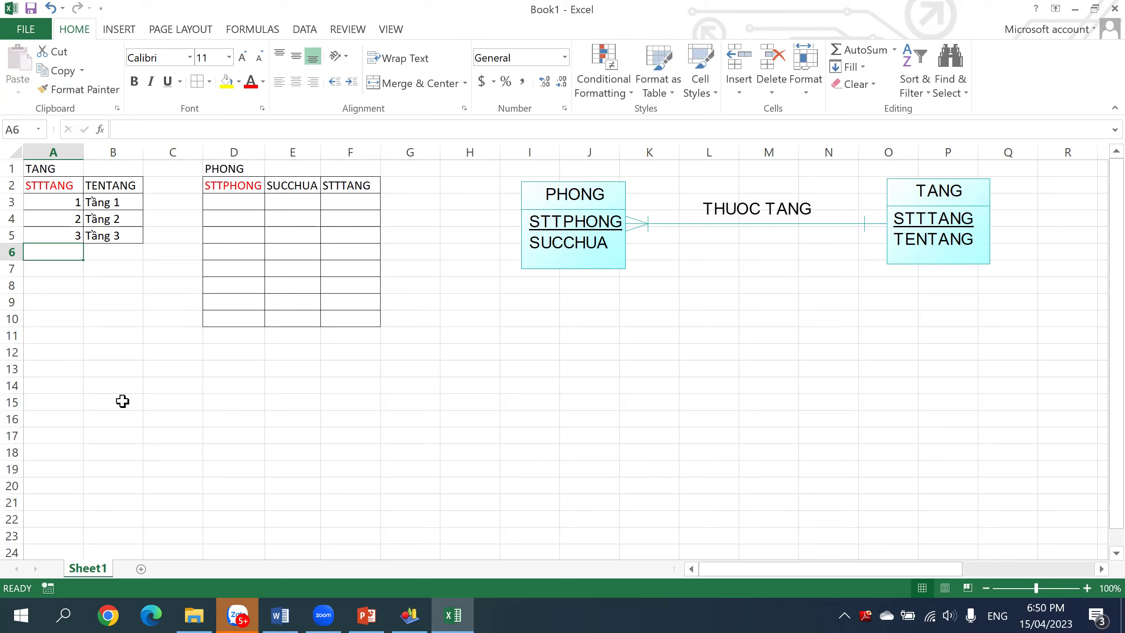
- Enter the numbers 1 to 10 in the STTPHONG column of the PHONG table, cells D3:D12
left_click(246, 202)
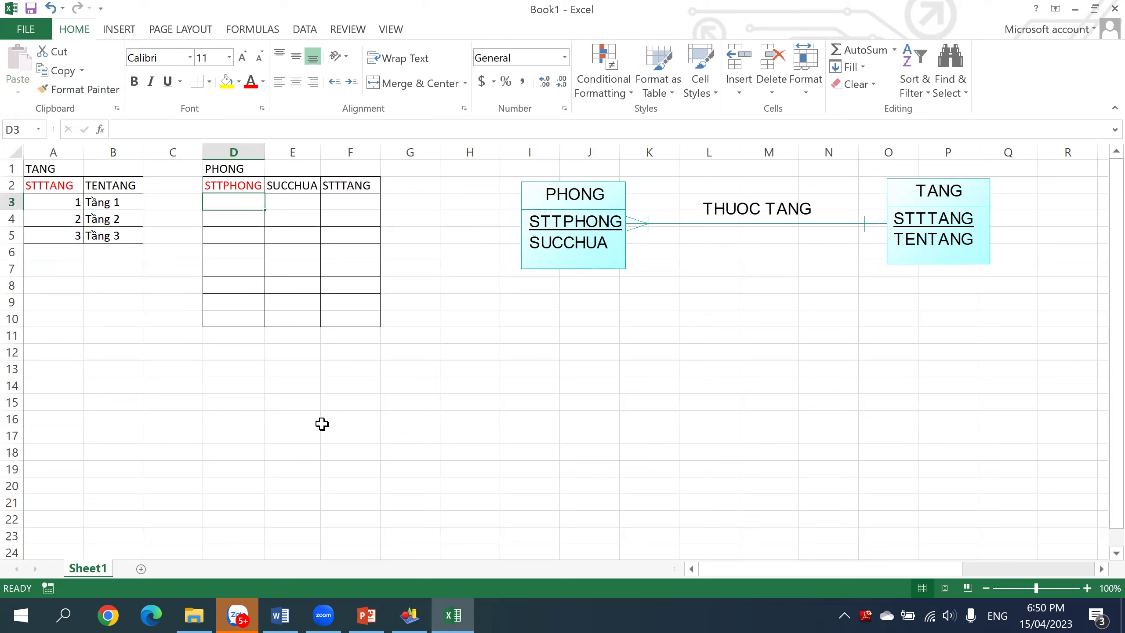
type("1")
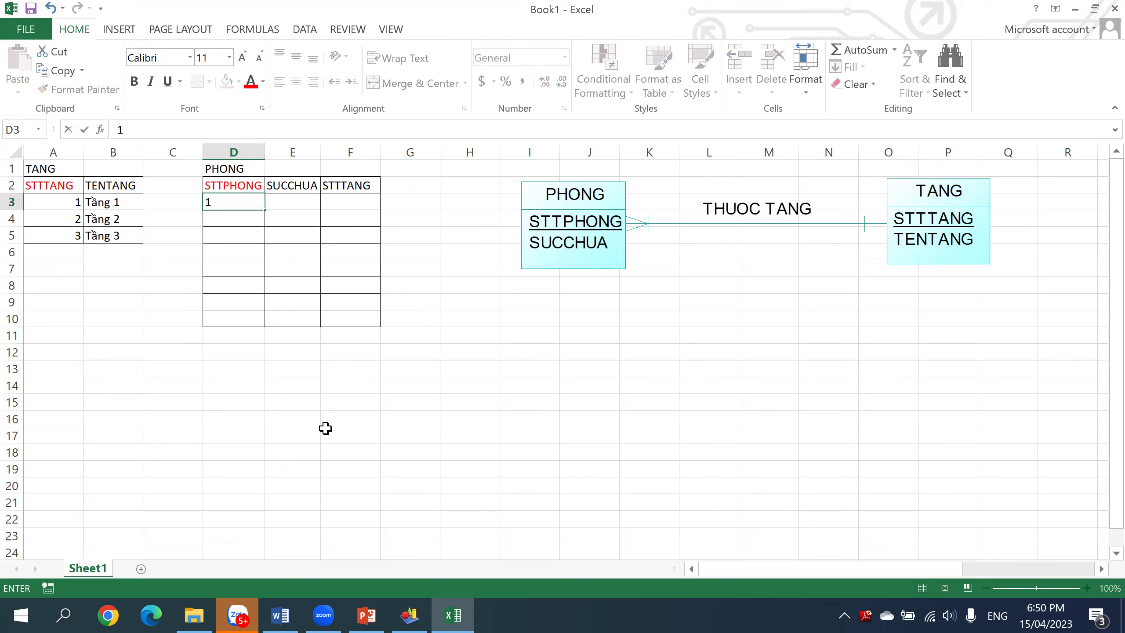
key("Return")
type("2")
key("Return")
type("3")
key("Return")
type("4")
key("Return")
type("5")
key("Return")
type("6")
key("Return")
type("7")
key("Return")
type("8")
key("Return")
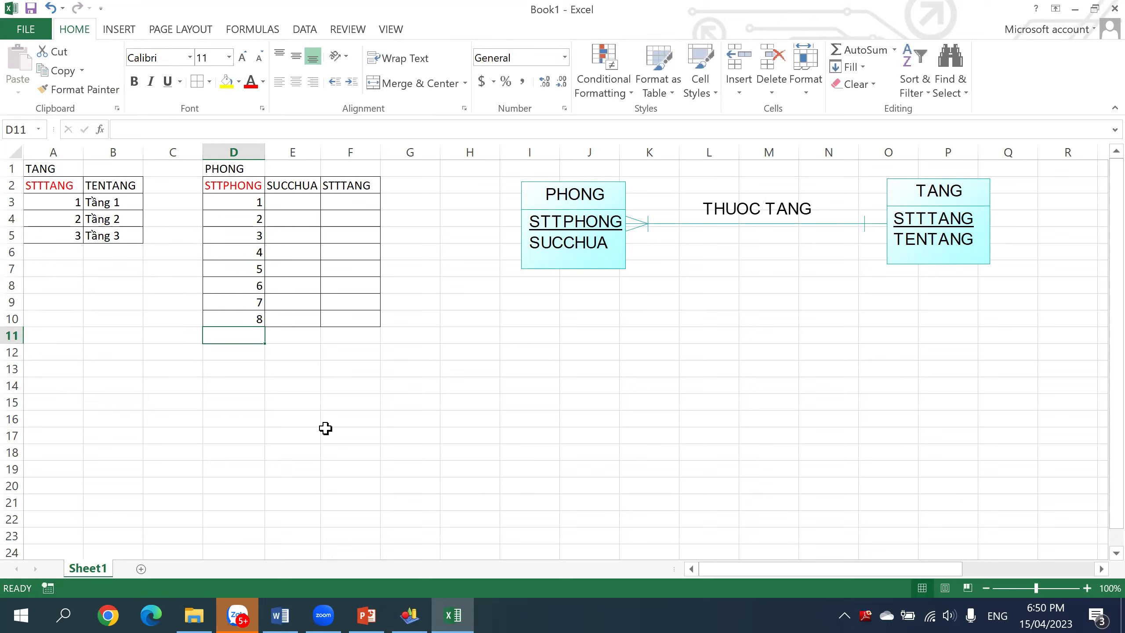
type("9")
key("Return")
type("10")
key("Return")
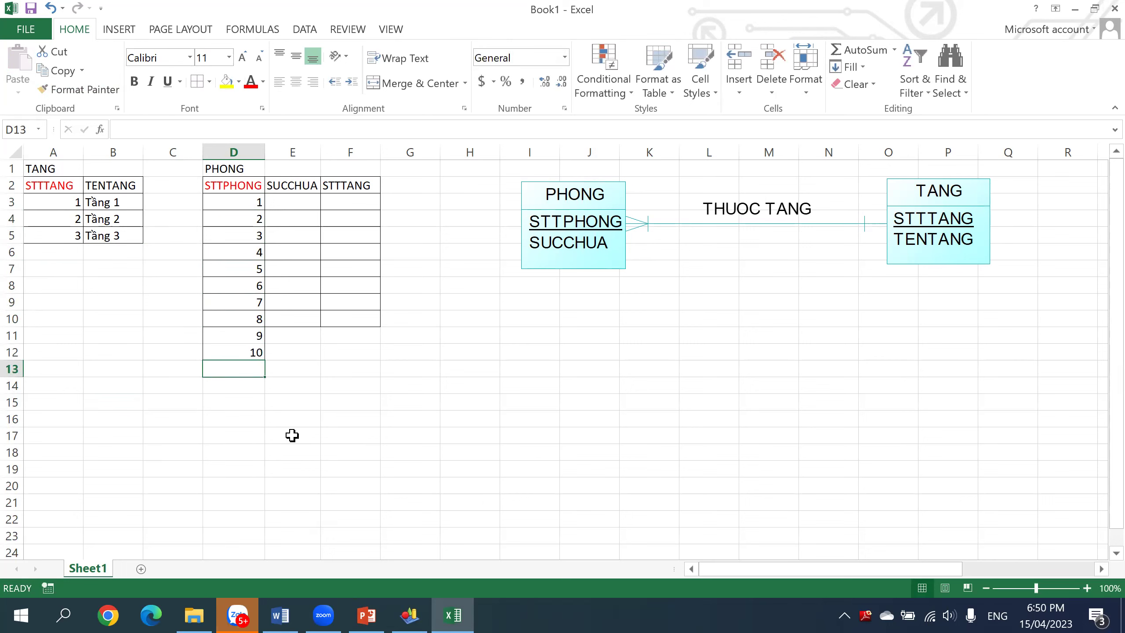
- Extend the STTPHONG numbering to 20 by filling the series down to 18 and entering 19 and 20 below
left_click_drag(256, 339, 259, 487)
left_click(456, 483)
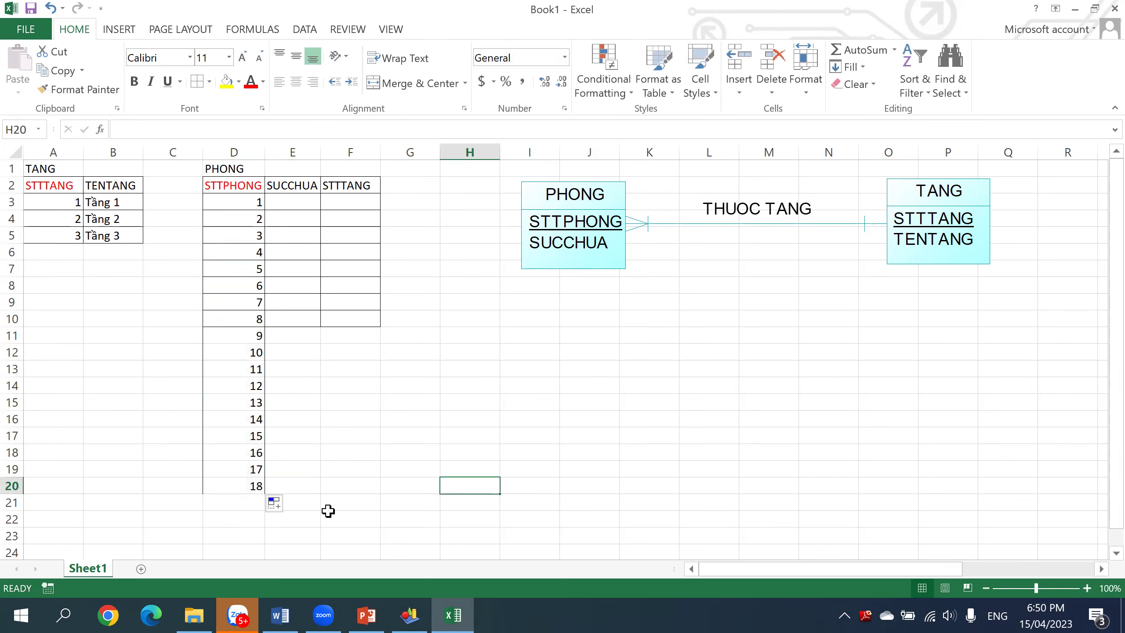
left_click(249, 499)
type("19")
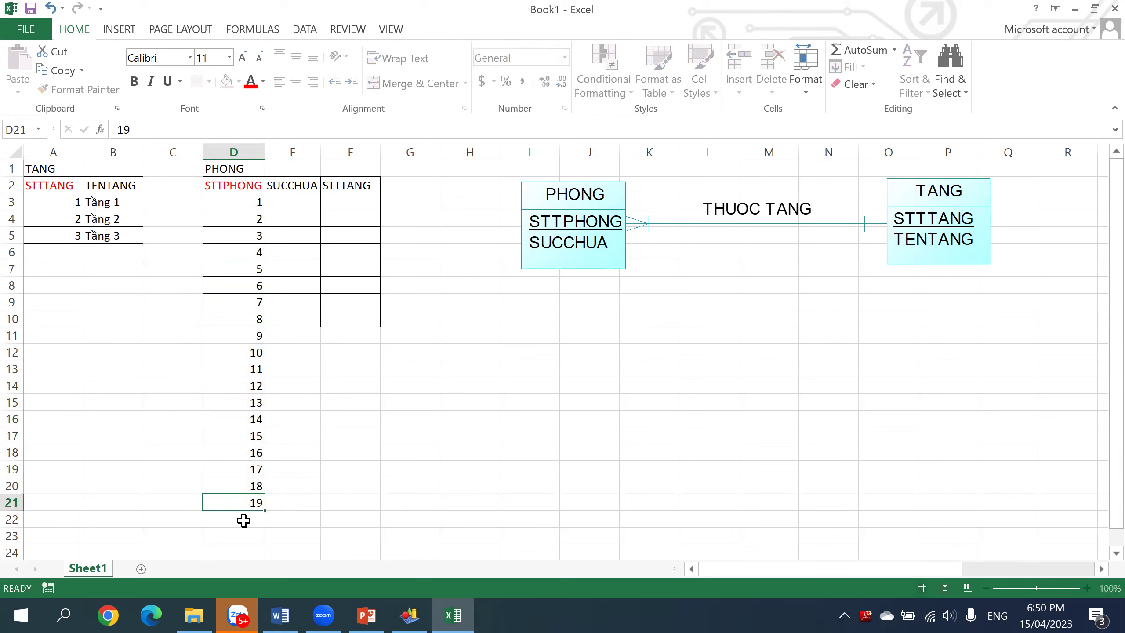
key("Return")
type("20")
key("Return")
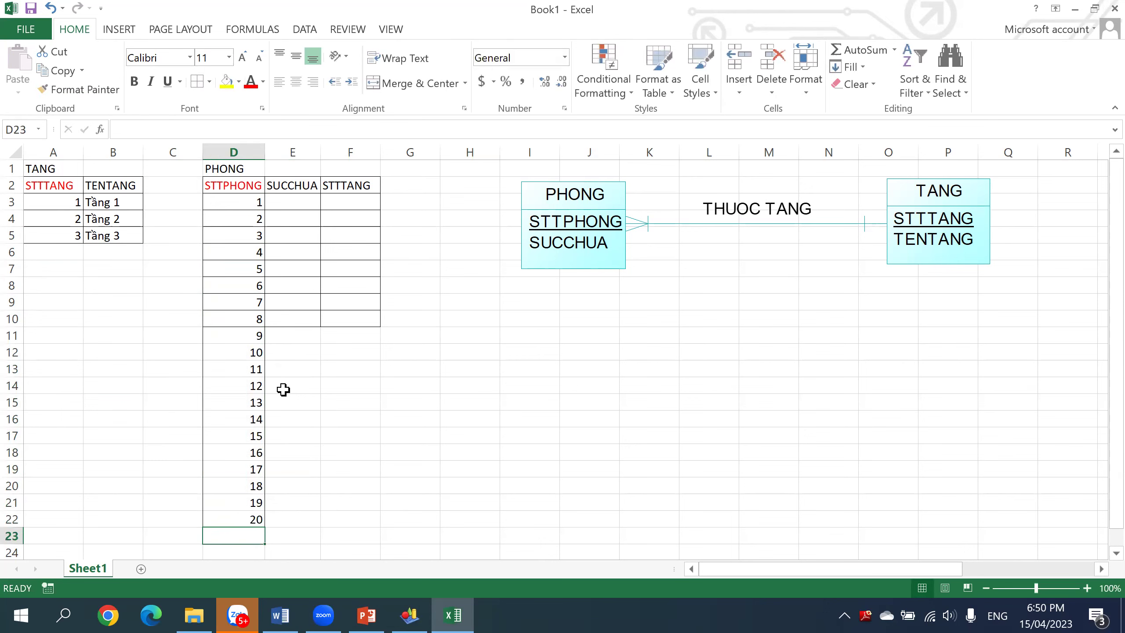
- Add borders to the new PHONG rows D11:F22 and undo the accidental icon set on their numbers
left_click_drag(243, 335, 330, 520)
left_click(390, 533)
left_click(337, 459)
left_click(367, 359)
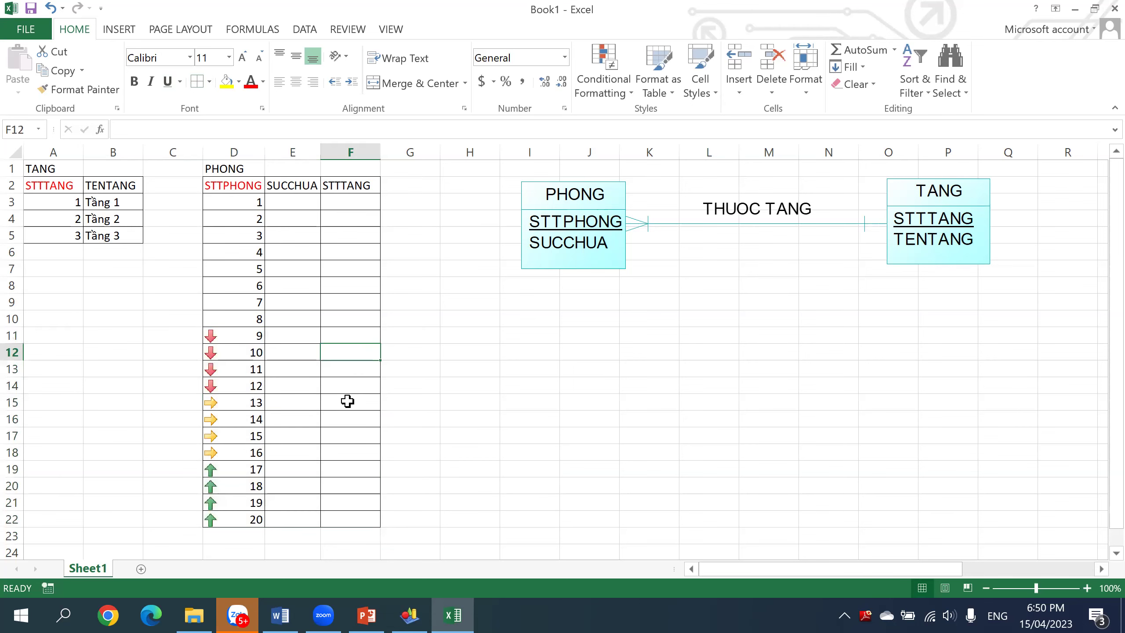
key("ctrl+z")
left_click(347, 407)
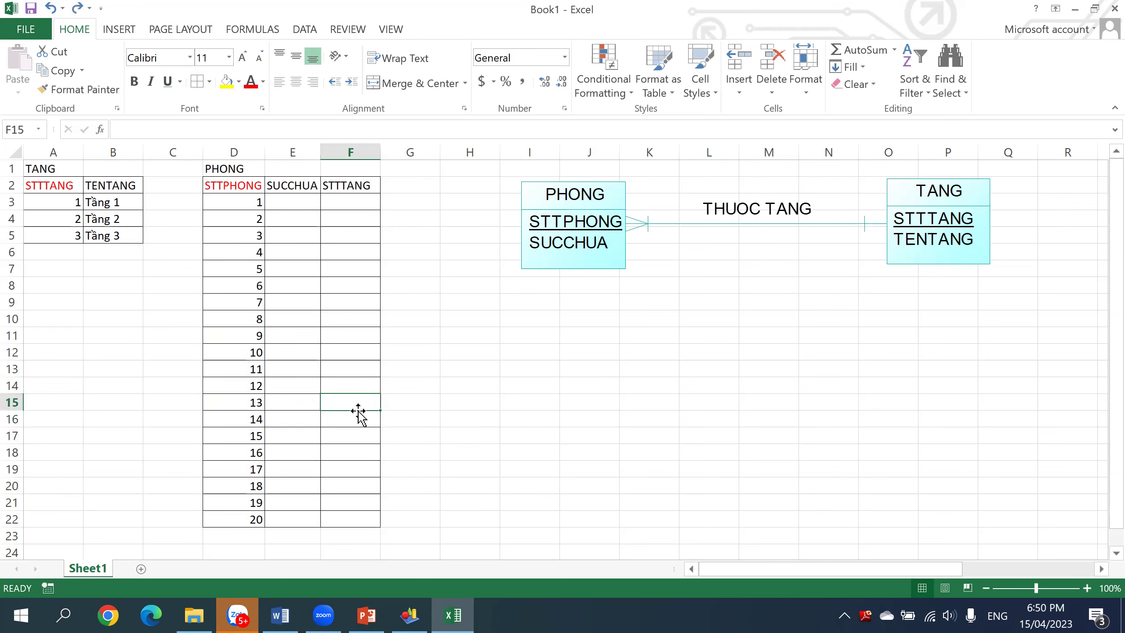
left_click(315, 203)
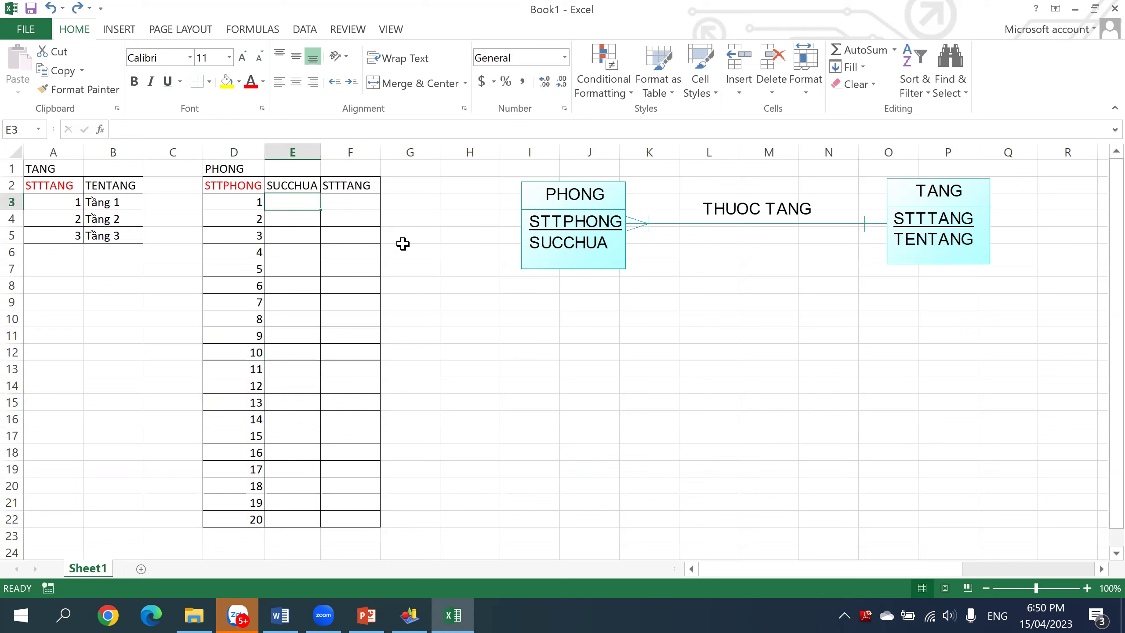
left_click(360, 205)
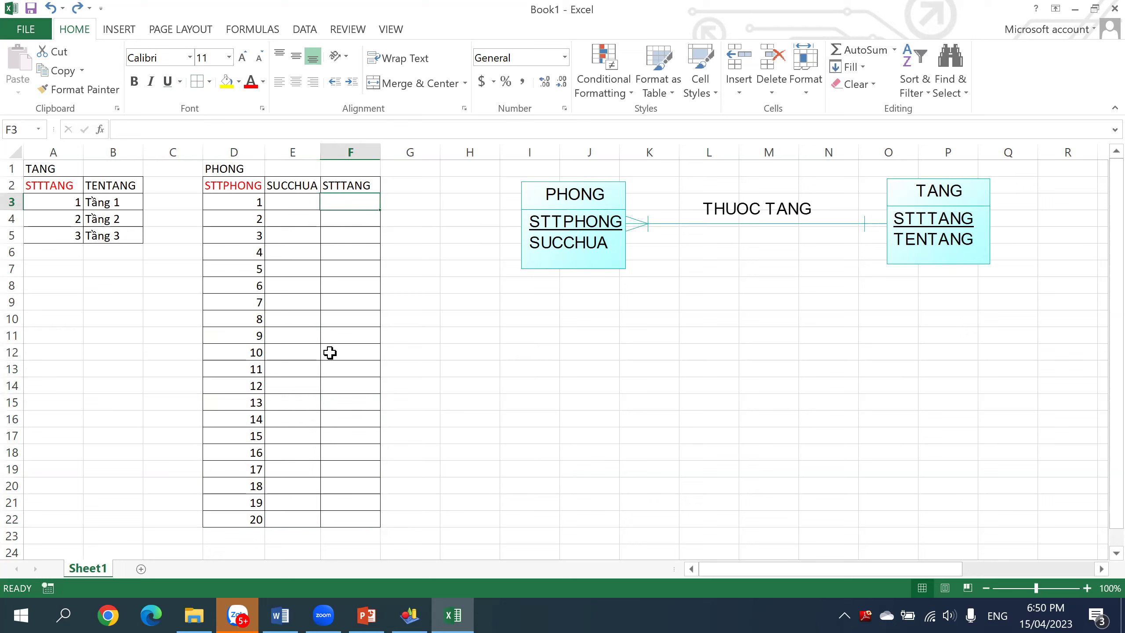
- Enter floor number 1 in the STTTANG column of the PHONG table for rooms 1 to 7, cells F3:F9
type("1 1")
key("Return")
type("1")
key("Return")
type("1")
key("Return")
type("1")
key("Return")
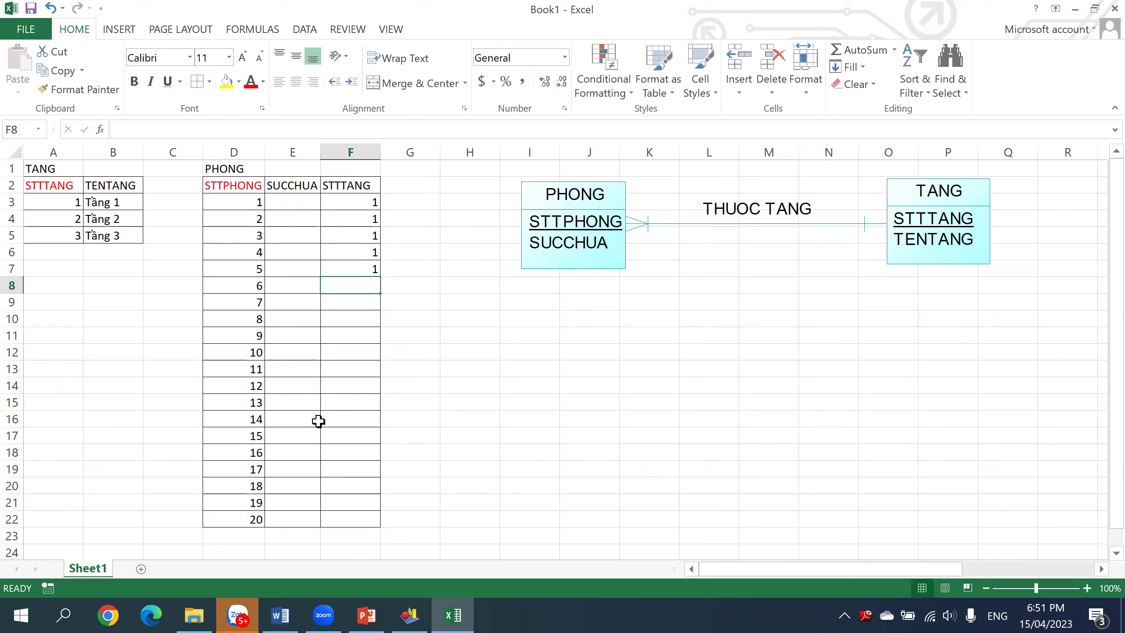
type("1")
key("Return")
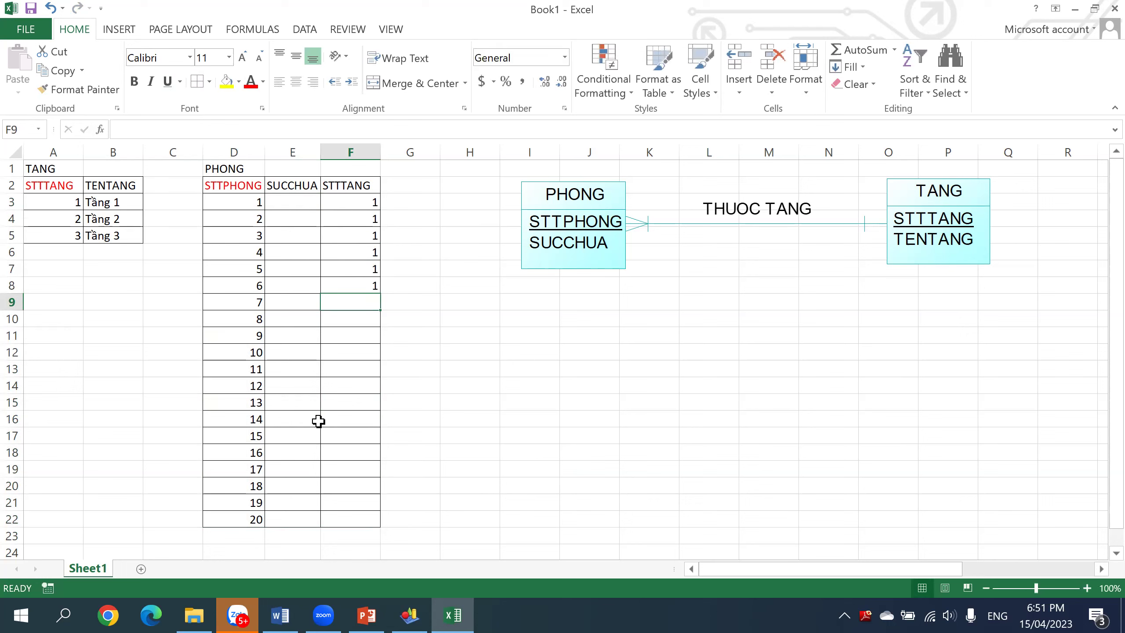
type("1")
key("Return")
- Enter floor number 2 in the STTTANG column for rooms 8 to 14, cells F10:F16
type("2")
key("Return")
type("2")
key("Return")
type("2")
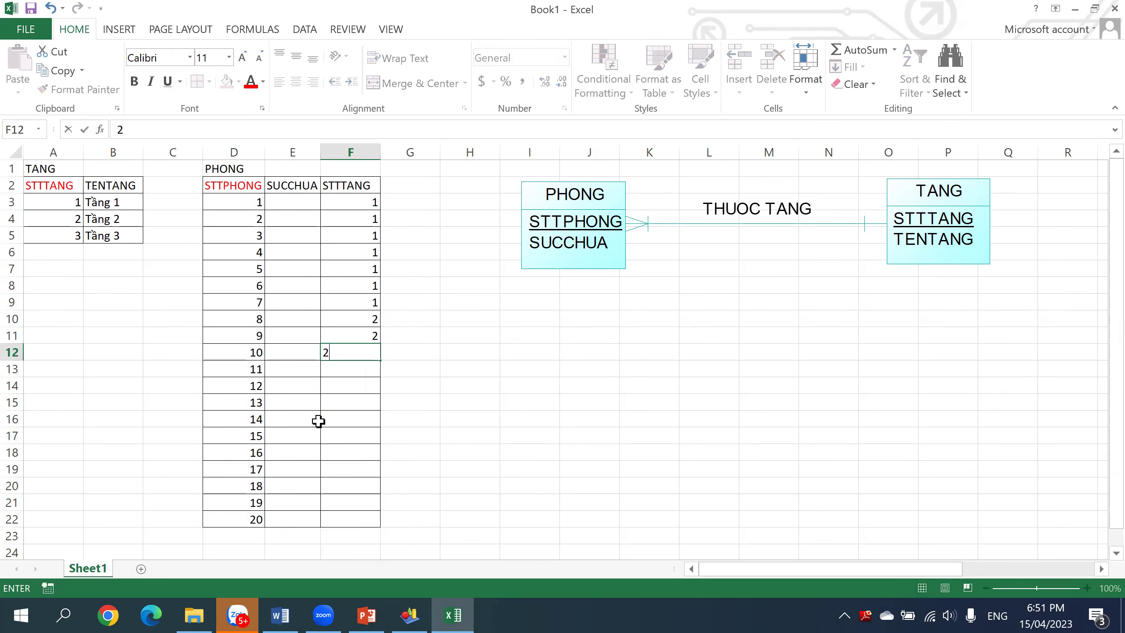
key("Return")
type("2")
key("Return")
type("2")
key("Return")
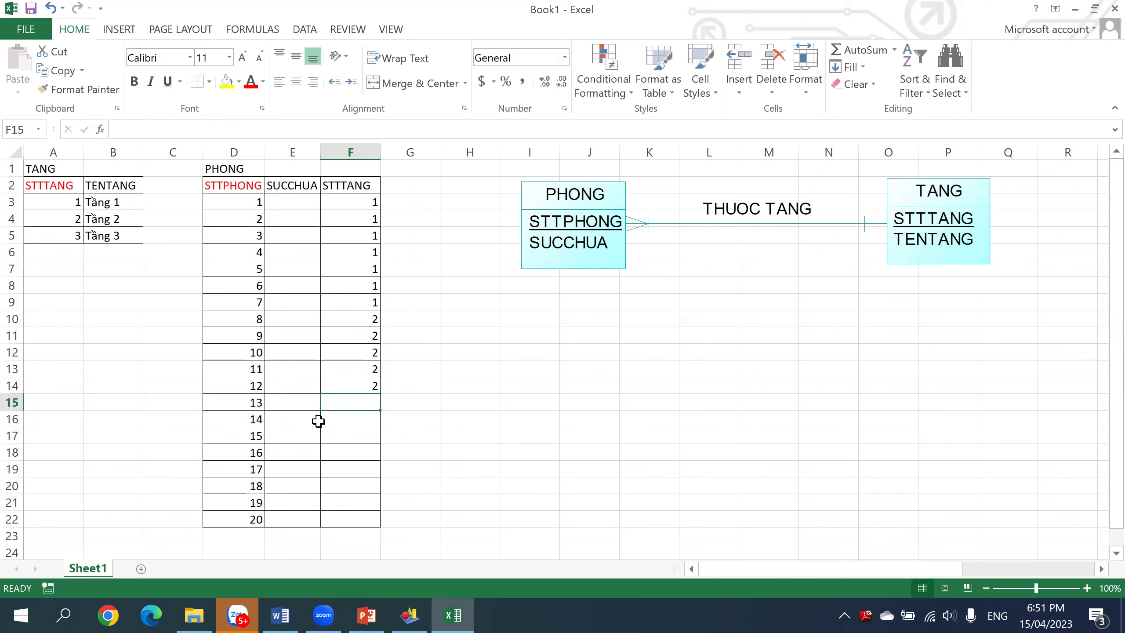
type("2")
key("Return")
type("2")
key("Return")
type("2")
key("Return")
- Enter floor number 3 in the STTTANG column for rooms 15 to 20, cells F17:F22
type("3")
key("Return")
type("3")
key("Return")
type("3")
key("Return")
type("3")
key("Return")
type("3")
key("Return")
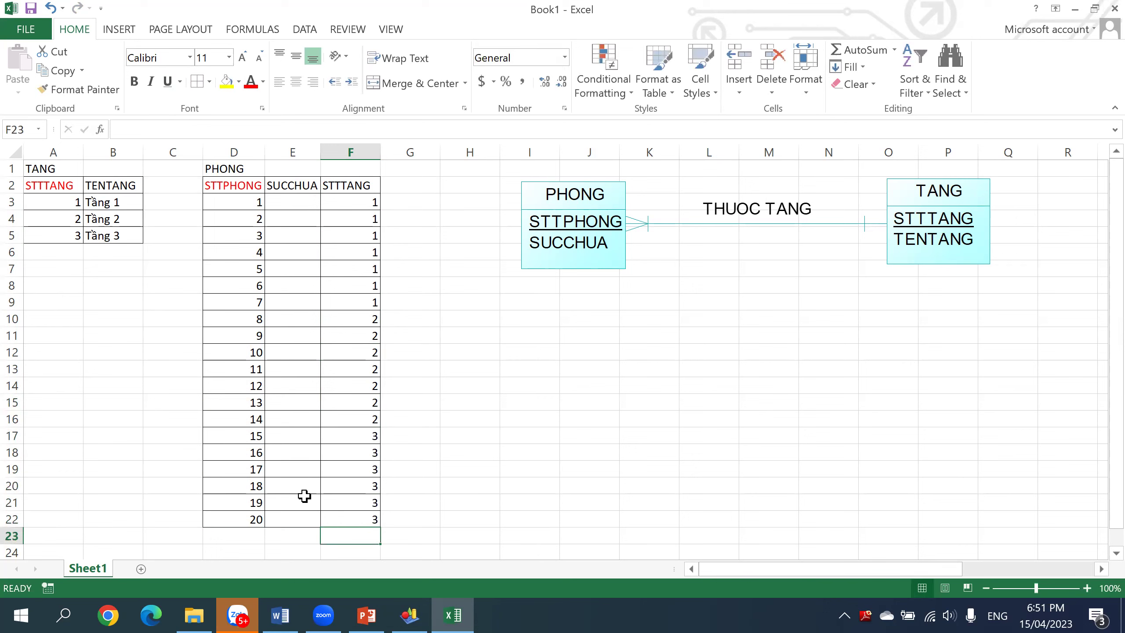
- Add room 21 with STTTANG 3 to the PHONG table in row 23
key("Left")
key("Left")
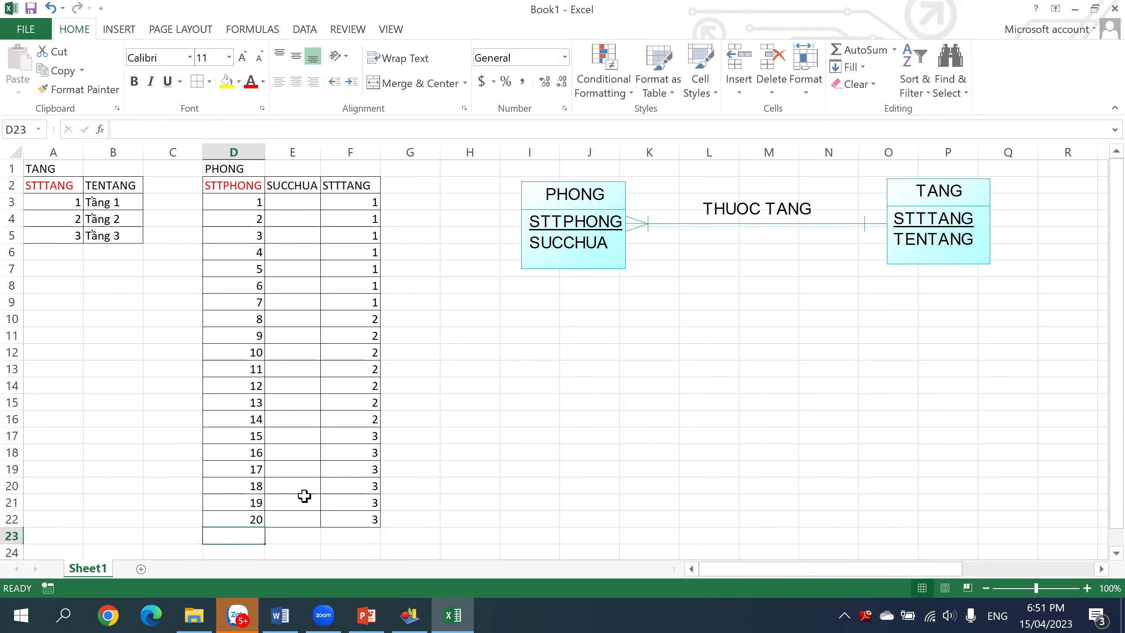
type("21")
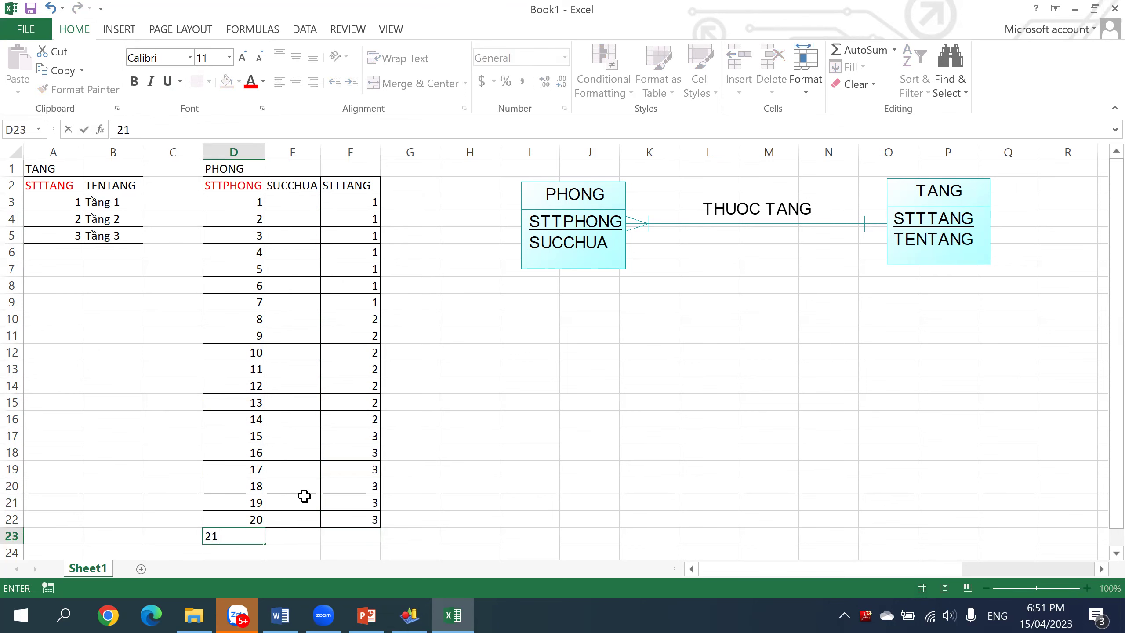
key("Right")
key("Right")
type("3")
key("Return")
- Fill the floor 1 rows D3:F9 with yellow and the floor 3 rows D17:F23 with light green
left_click(242, 182)
left_click_drag(362, 218, 343, 284)
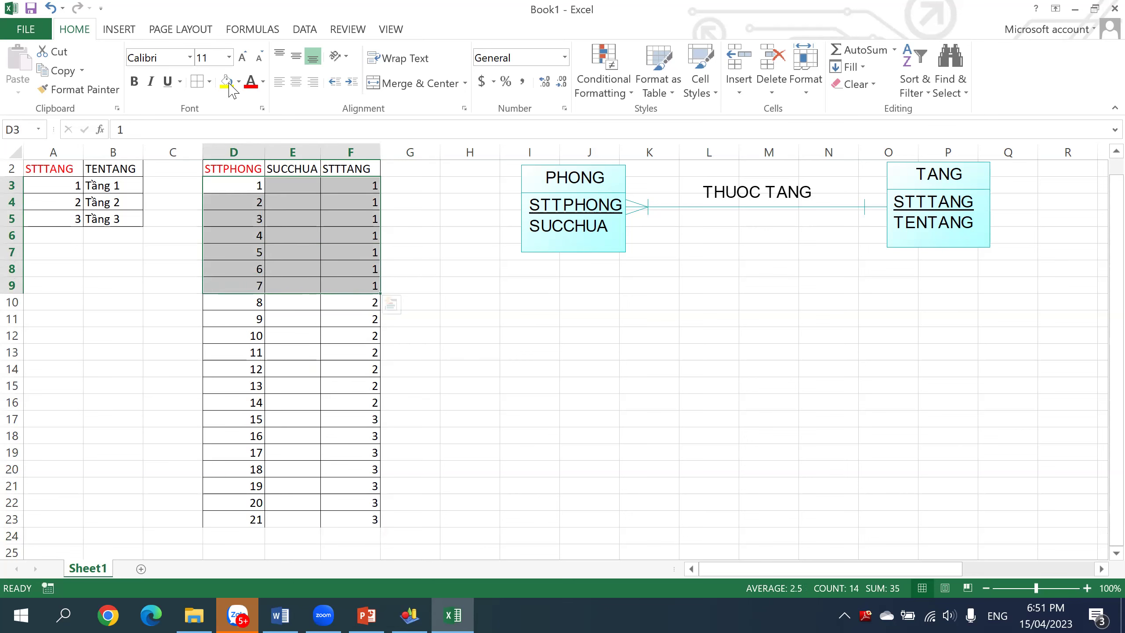
left_click(228, 84)
left_click_drag(242, 423, 344, 519)
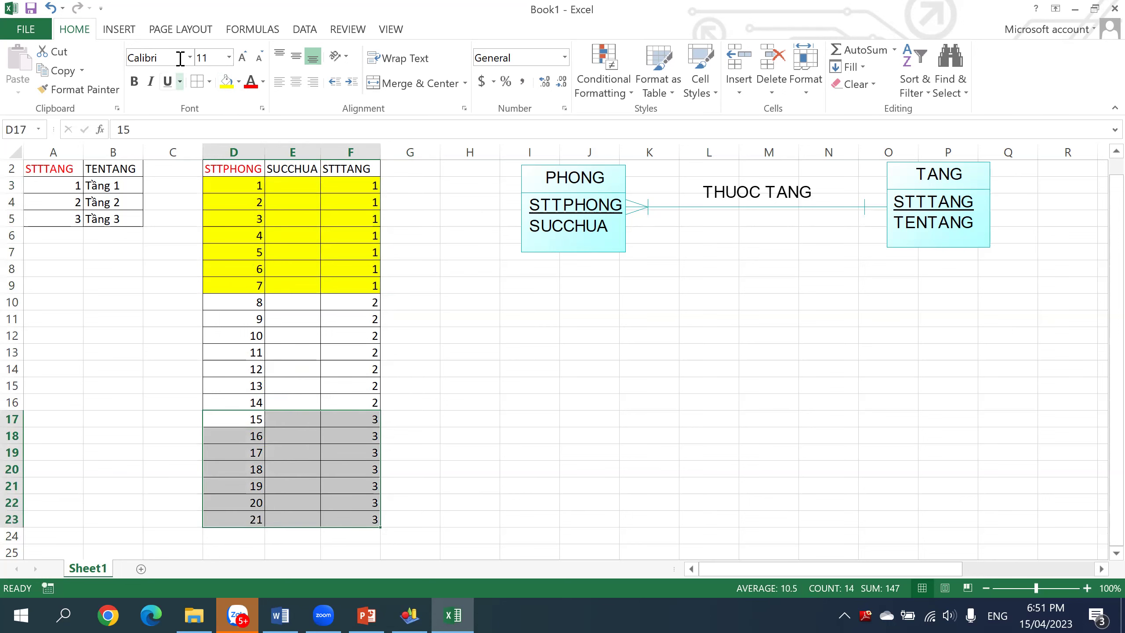
left_click(238, 82)
left_click(281, 203)
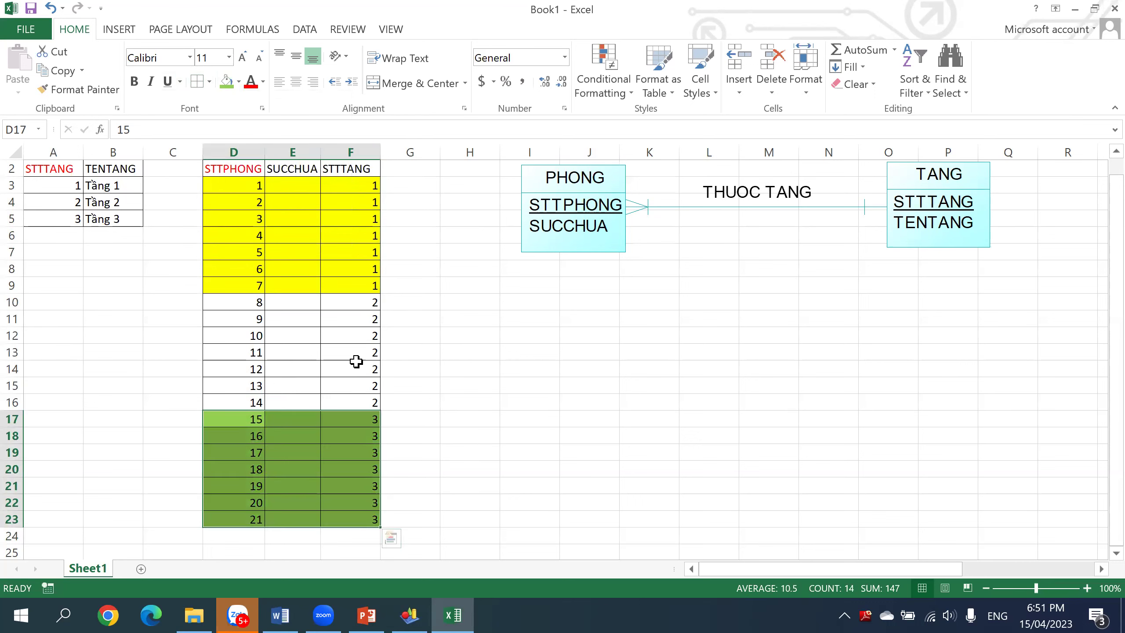
left_click(355, 363)
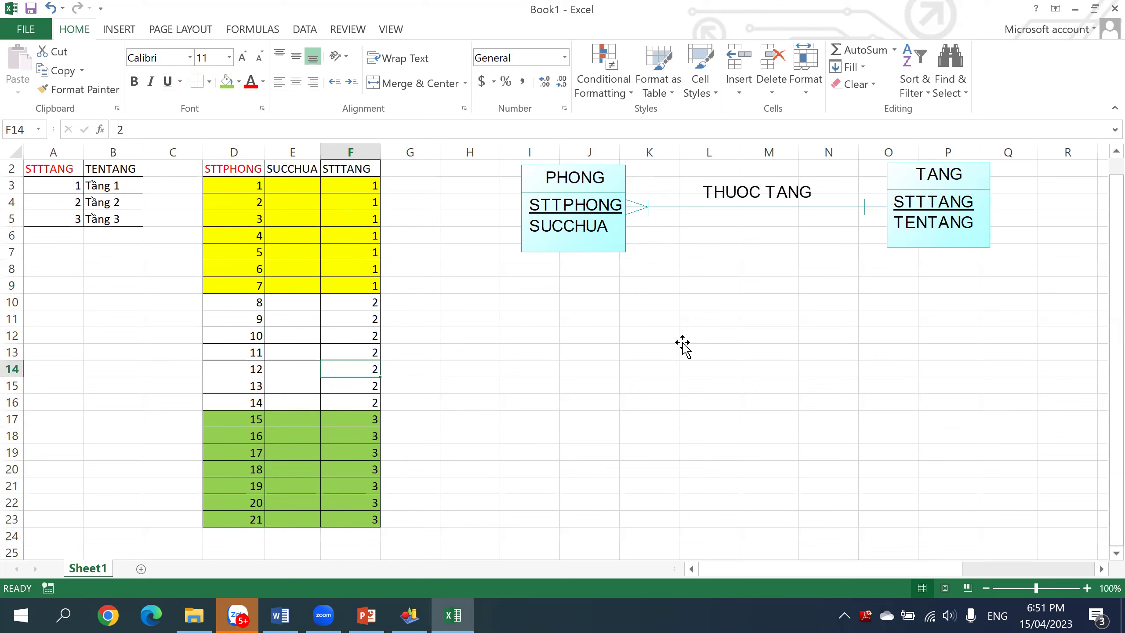
left_click(250, 185)
left_click_drag(244, 186, 241, 500)
left_click_drag(245, 185, 246, 284)
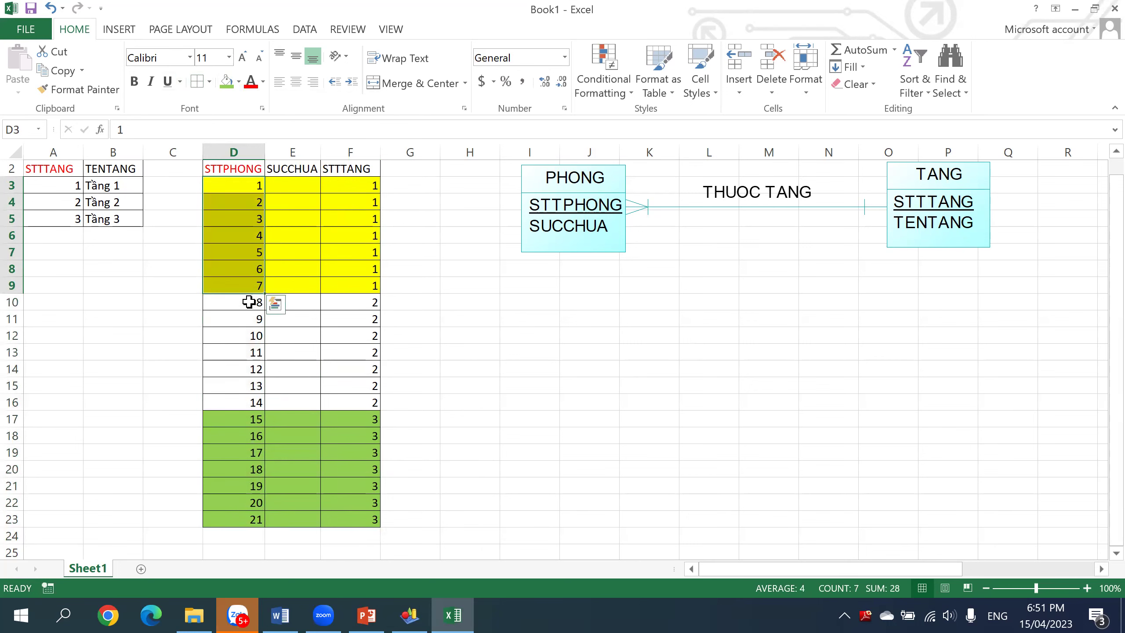
- Enter 2 in each of the STTPHONG cells D10:D13, the first four floor 2 rooms
left_click(249, 302)
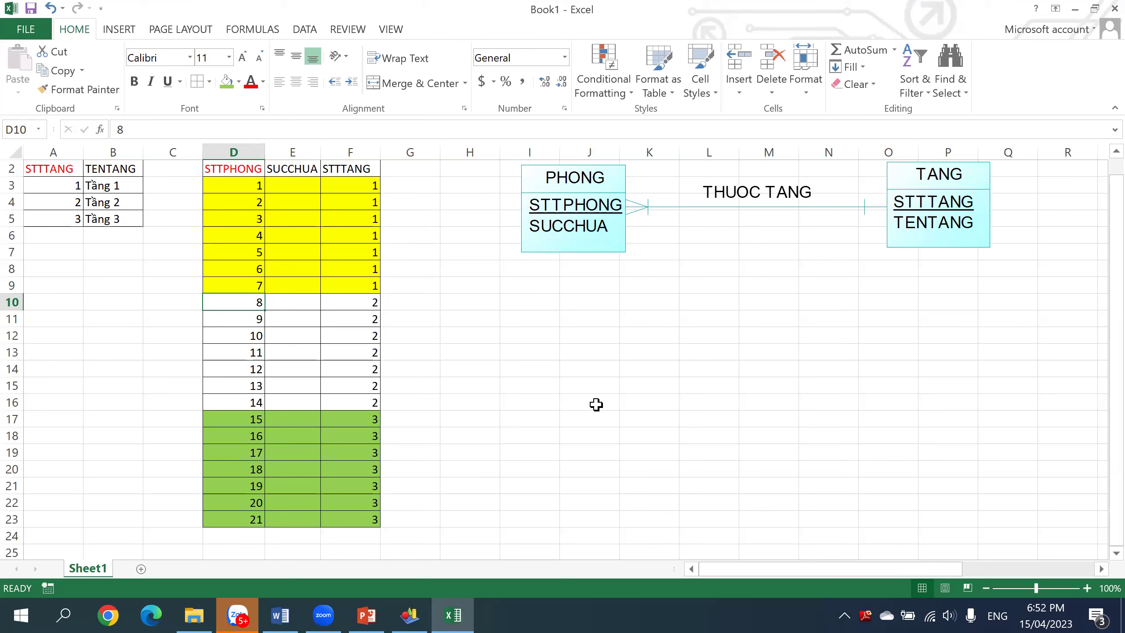
type("2")
key("Return")
type("2")
key("Return")
type("2")
key("Return")
type("2")
key("Return")
- Correct the floor 2 room numbers to restart at 1, entering 1 in D10 and 3 to 7 in D12:D16
key("Up")
key("Up")
key("Up")
key("Up")
type("1")
key("Return")
key("Down")
type("3")
key("Return")
type("4")
key("Return")
type("5")
key("Return")
type("6")
key("Return")
type("7")
key("Return")
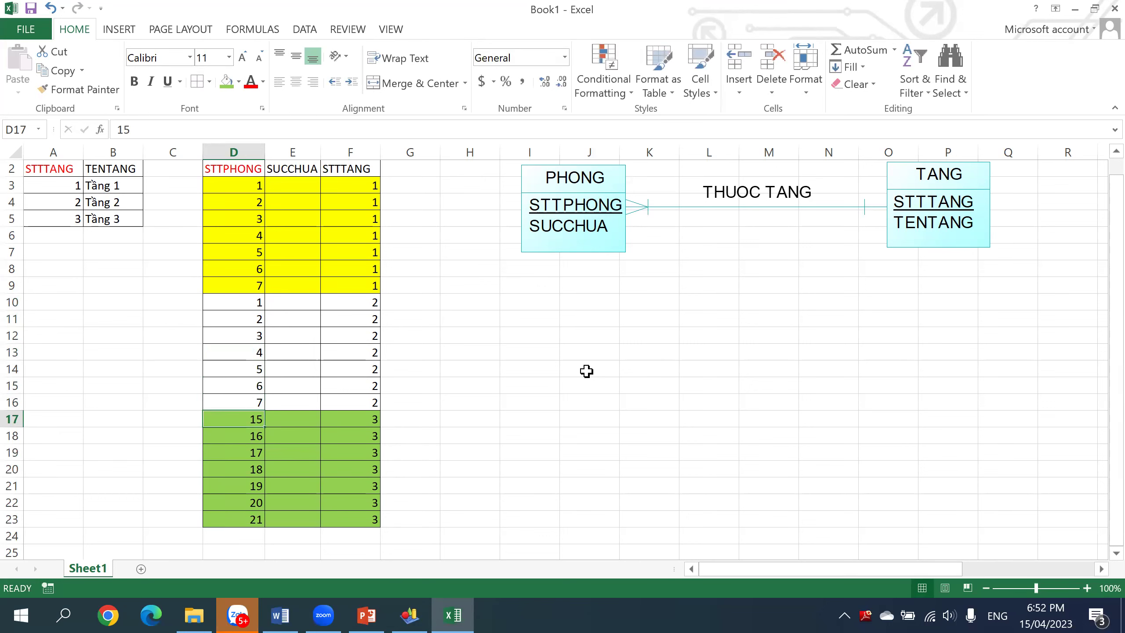
- Renumber the STTPHONG values of the floor 3 rooms, cells D17:D23, from 1 to 7
type("1")
key("Return")
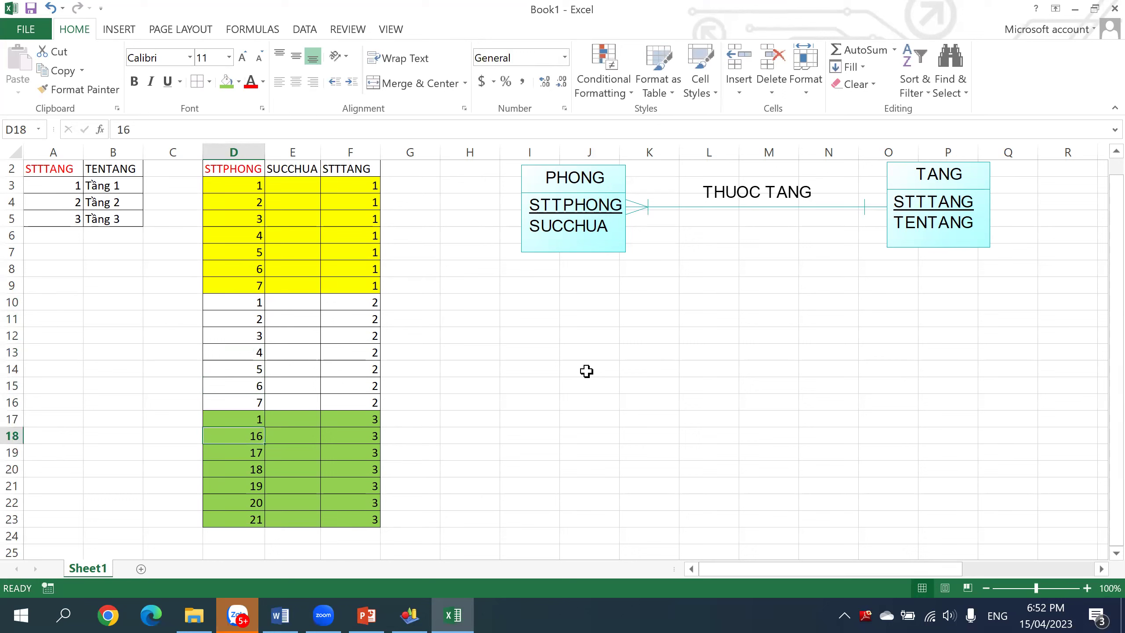
type("2 3")
key("Return")
type("4")
key("Return")
type("5")
key("Return")
type("6")
key("Return")
type("7")
key("Return")
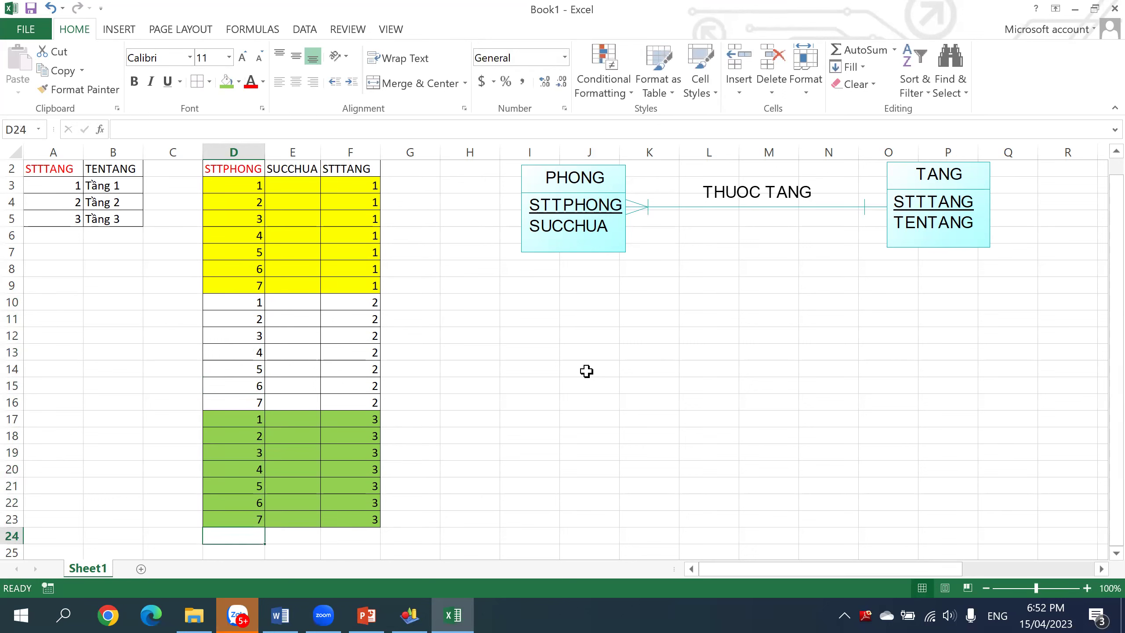
- Color the STTTANG header text in cell F2 of the PHONG table red to mark it as part of the key
left_click(304, 355)
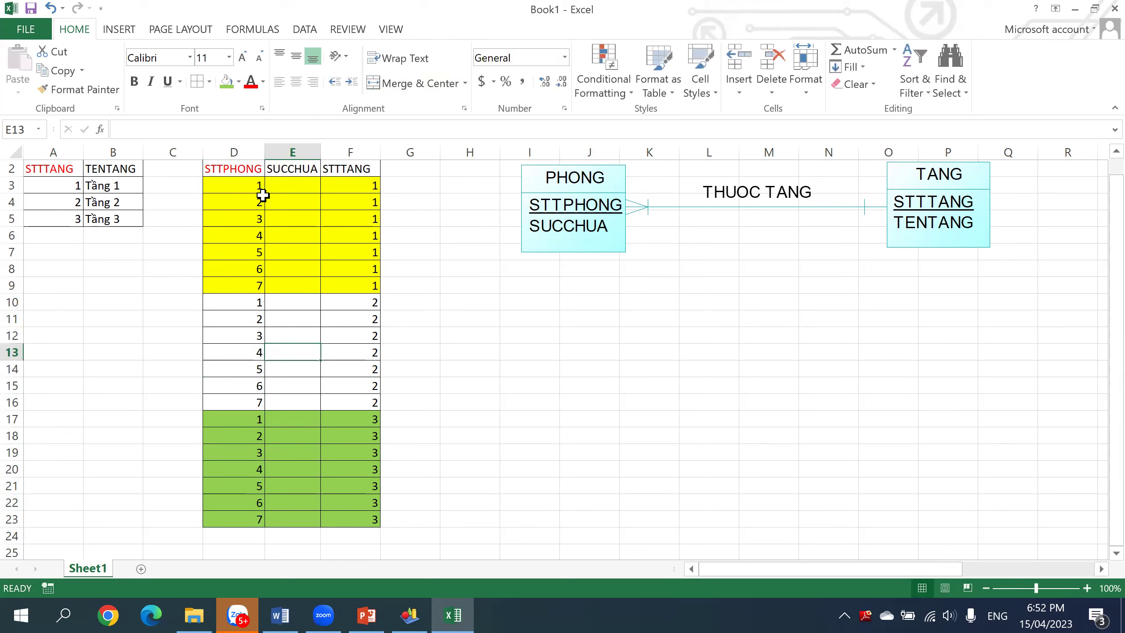
left_click(250, 305)
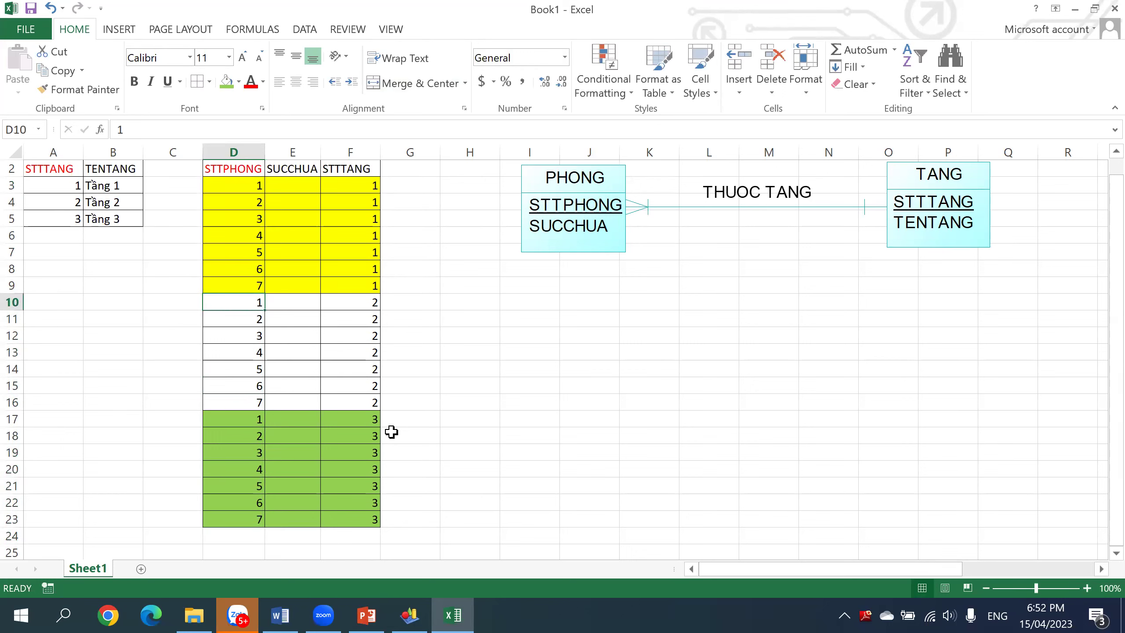
left_click(222, 171)
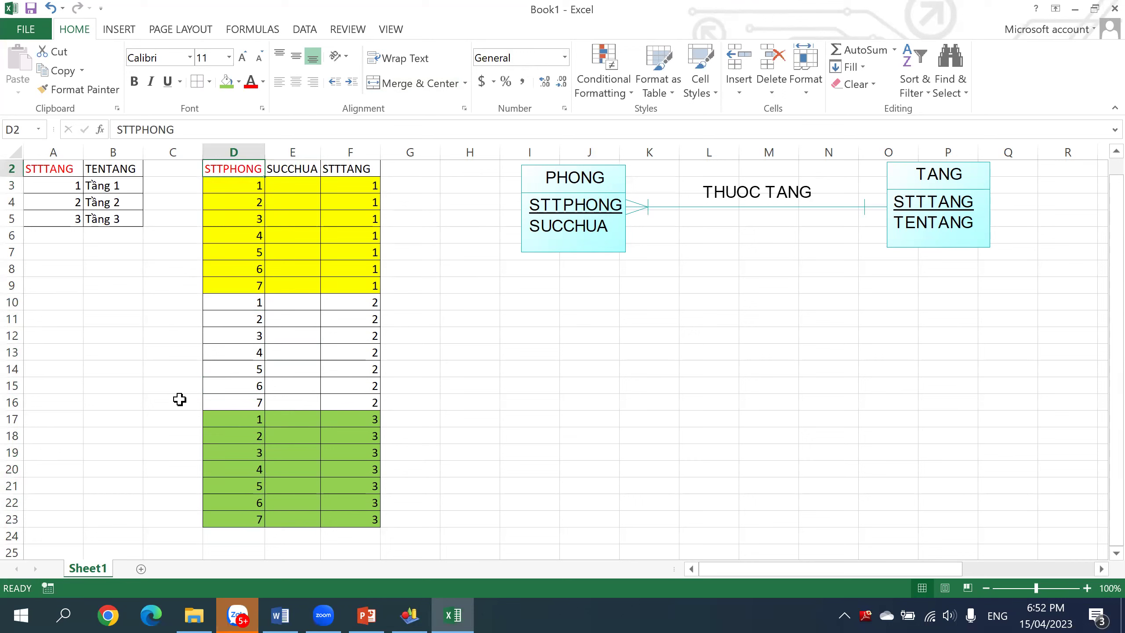
left_click(353, 170)
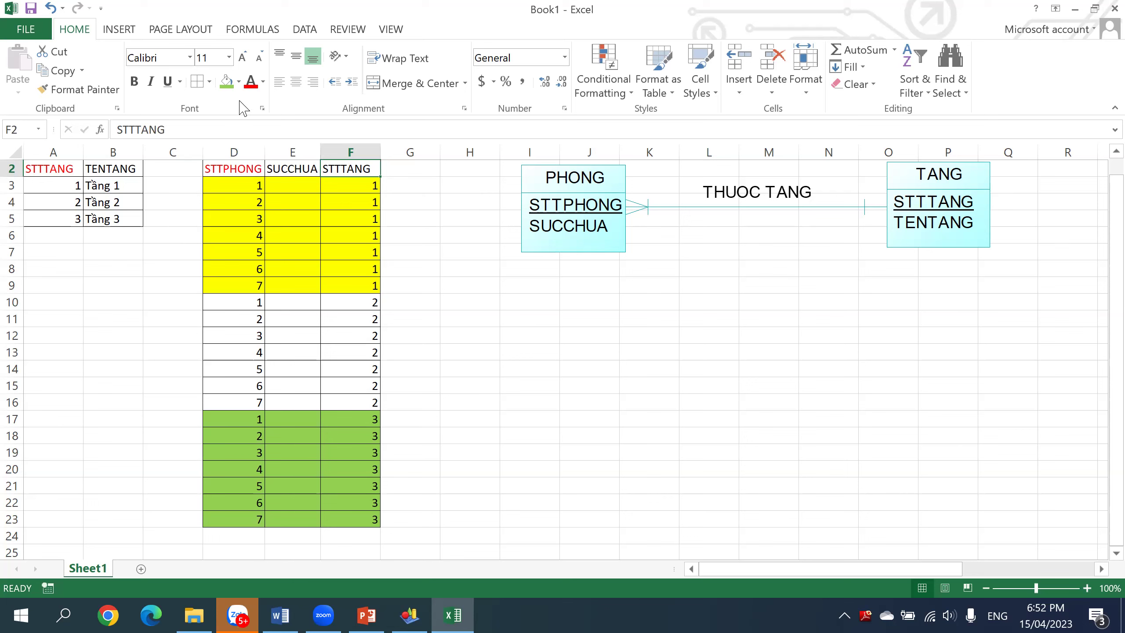
left_click(251, 83)
- Examine the STTPHONG and STTTANG headers and their value pairs in the first row of each floor's block
left_click(234, 171)
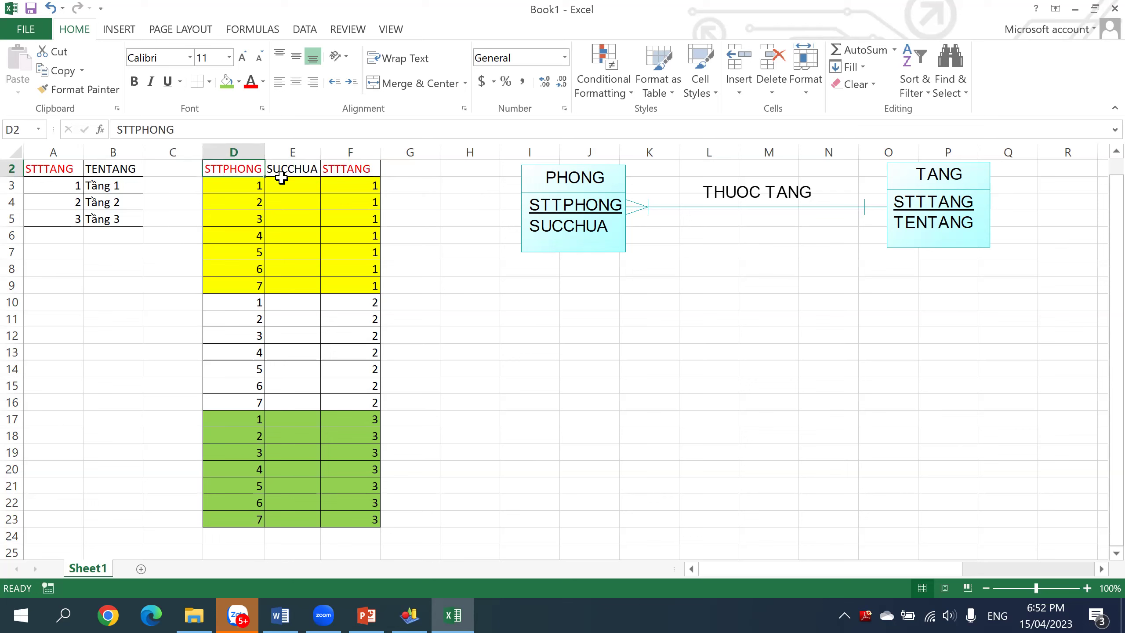
left_click(372, 170)
left_click(242, 189)
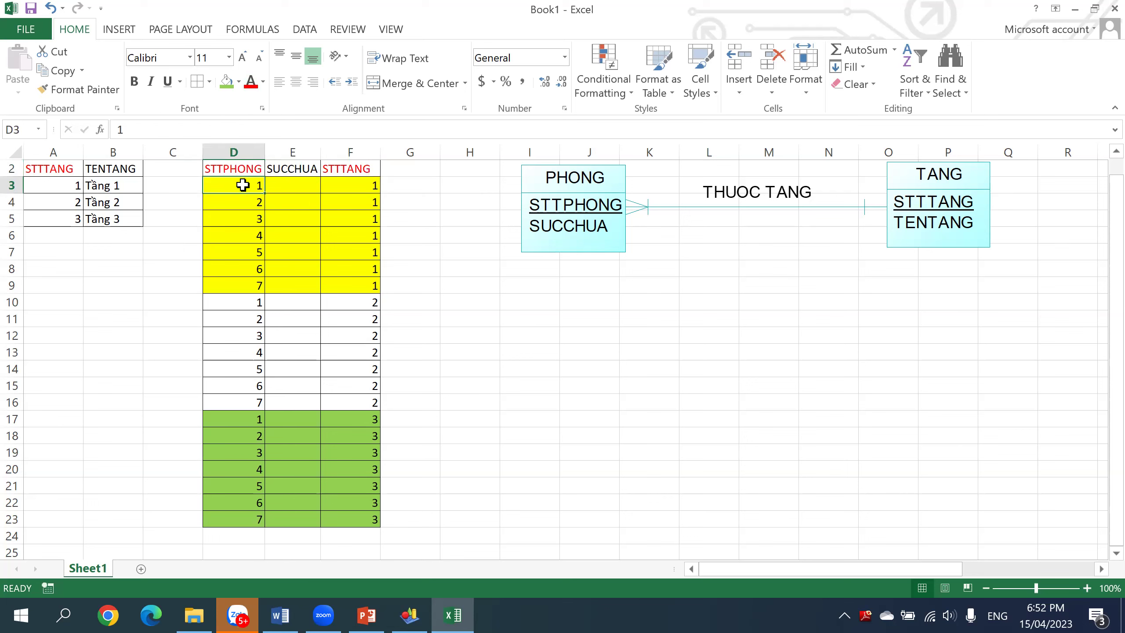
left_click(354, 181)
left_click(243, 306)
left_click(374, 301)
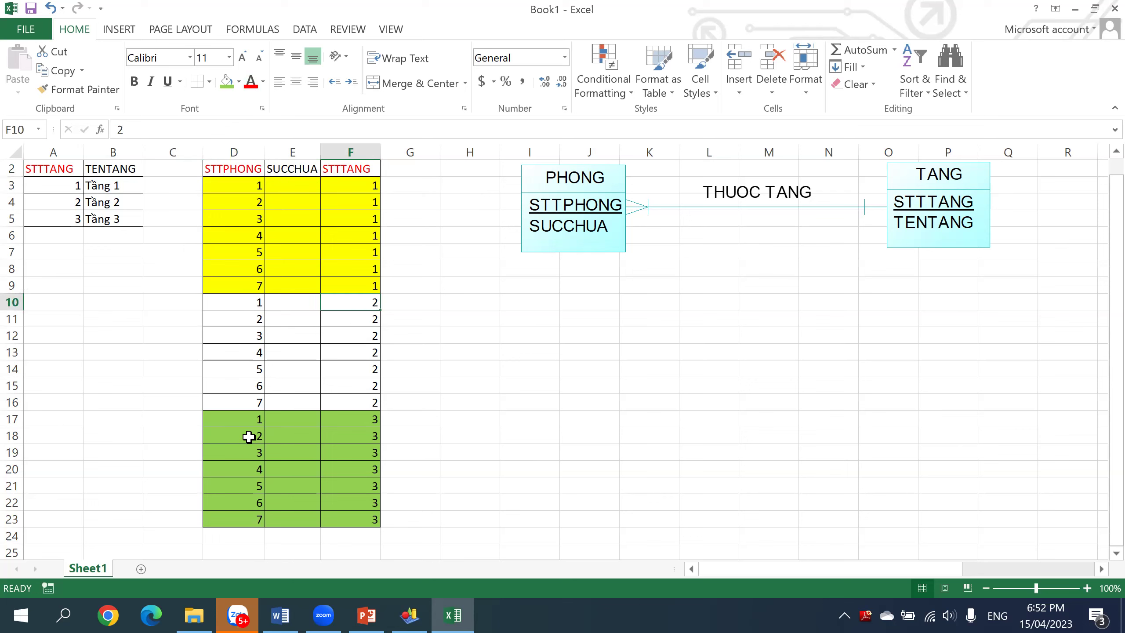
left_click(248, 419)
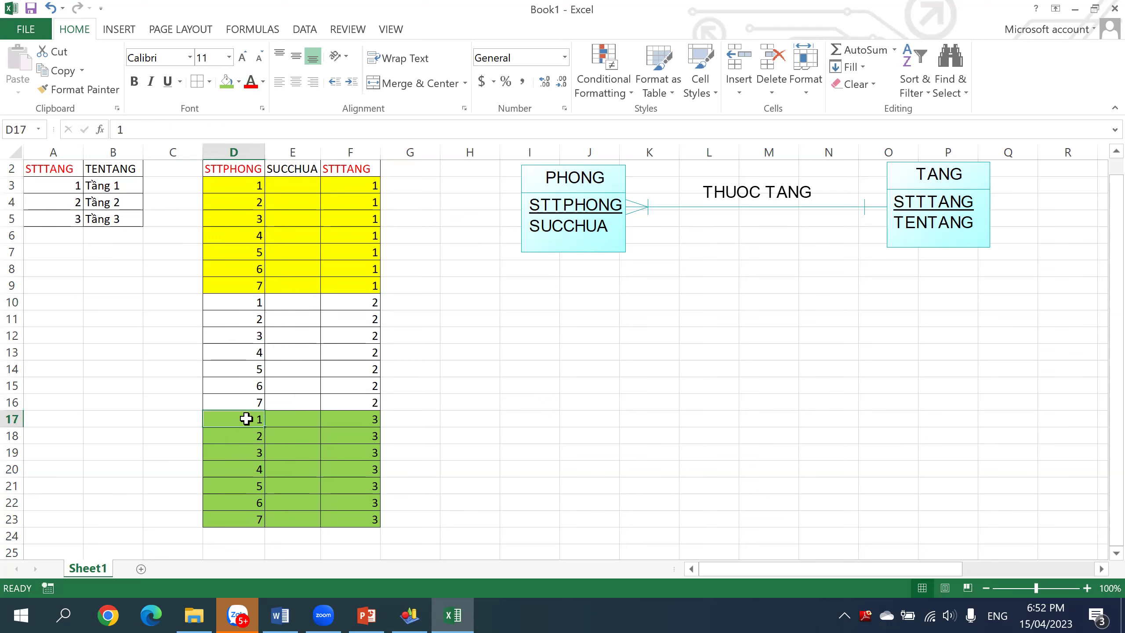
left_click(378, 421)
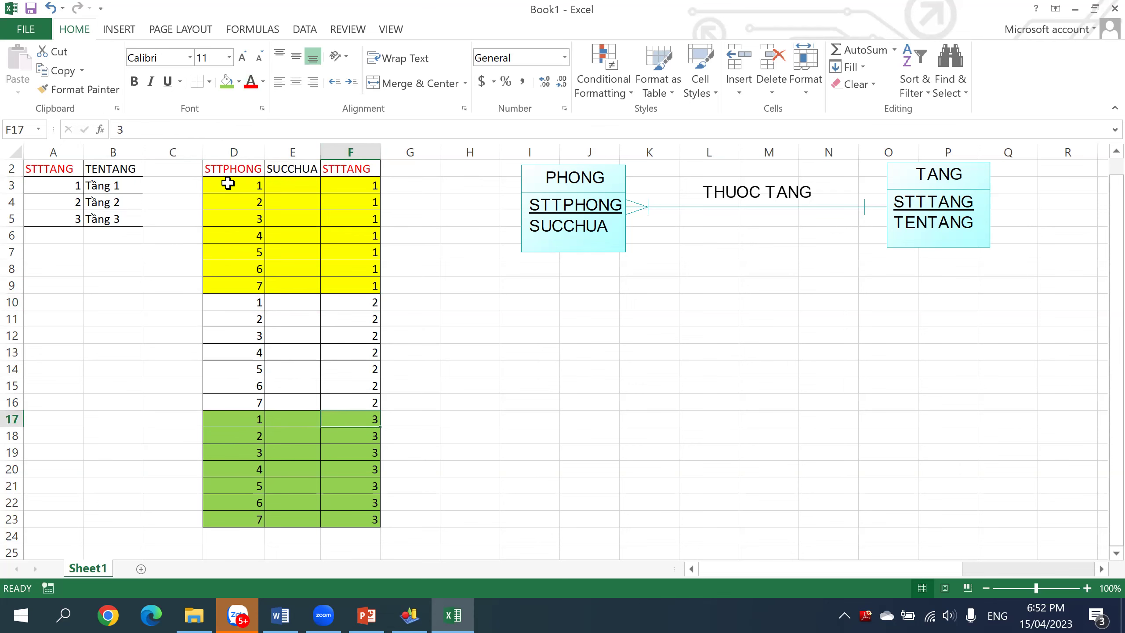
left_click(237, 170)
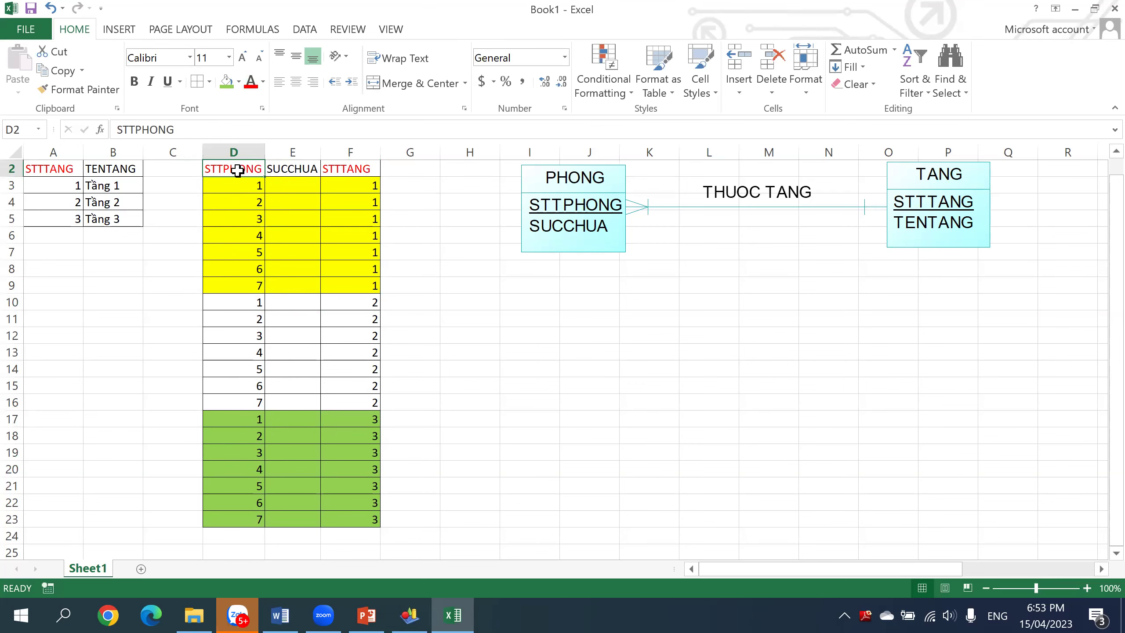
left_click(333, 171)
scroll(275, 291, "up", 1)
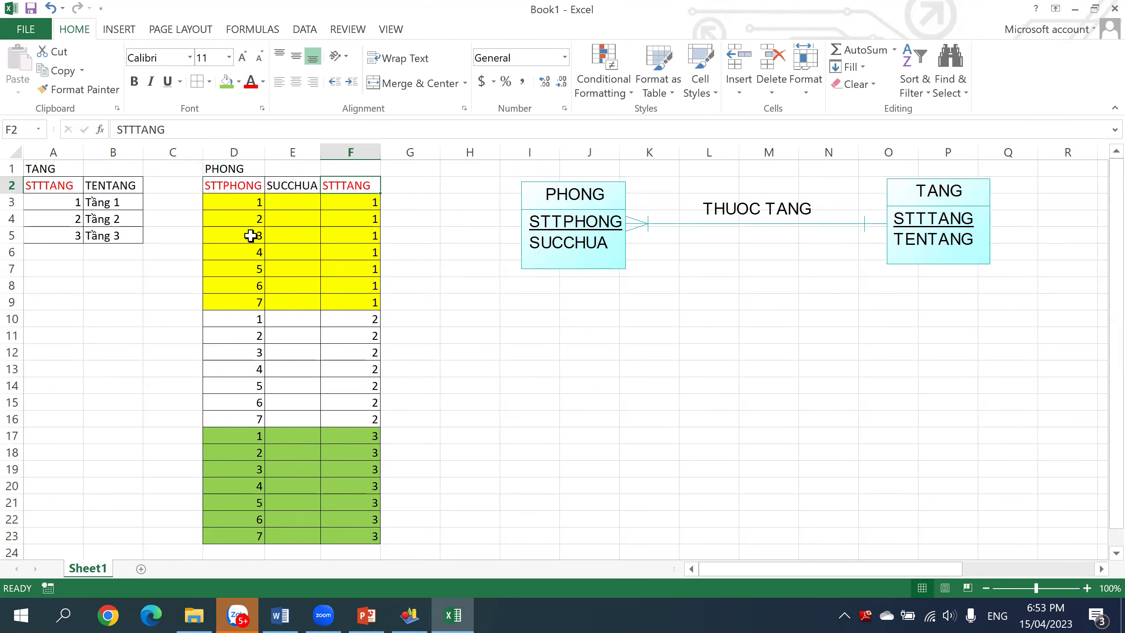
left_click(255, 186)
left_click(359, 186)
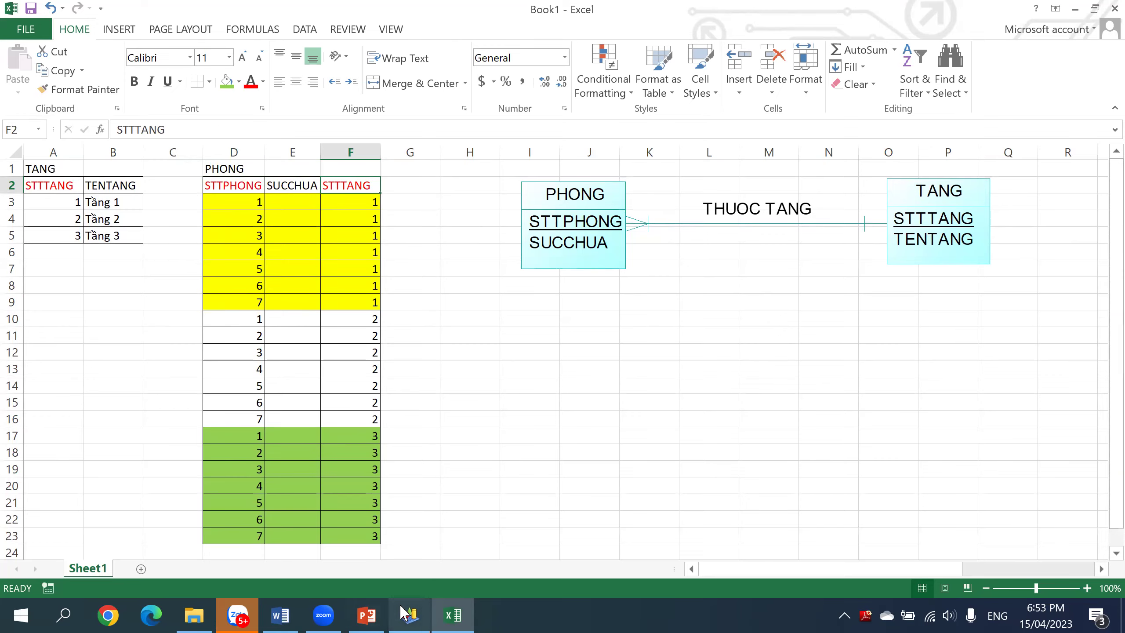
- Switch to PowerDesigner and make PHONG dependent on TANG in the THUOC TANG relationship
left_click(409, 615)
double_click(489, 202)
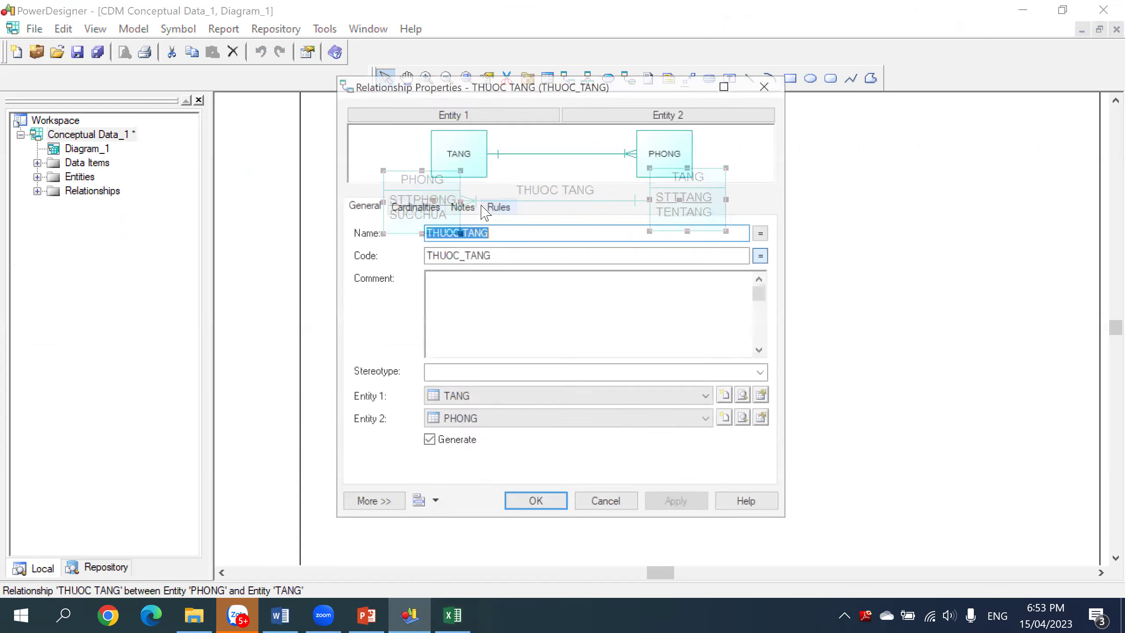
left_click(366, 451)
left_click(537, 505)
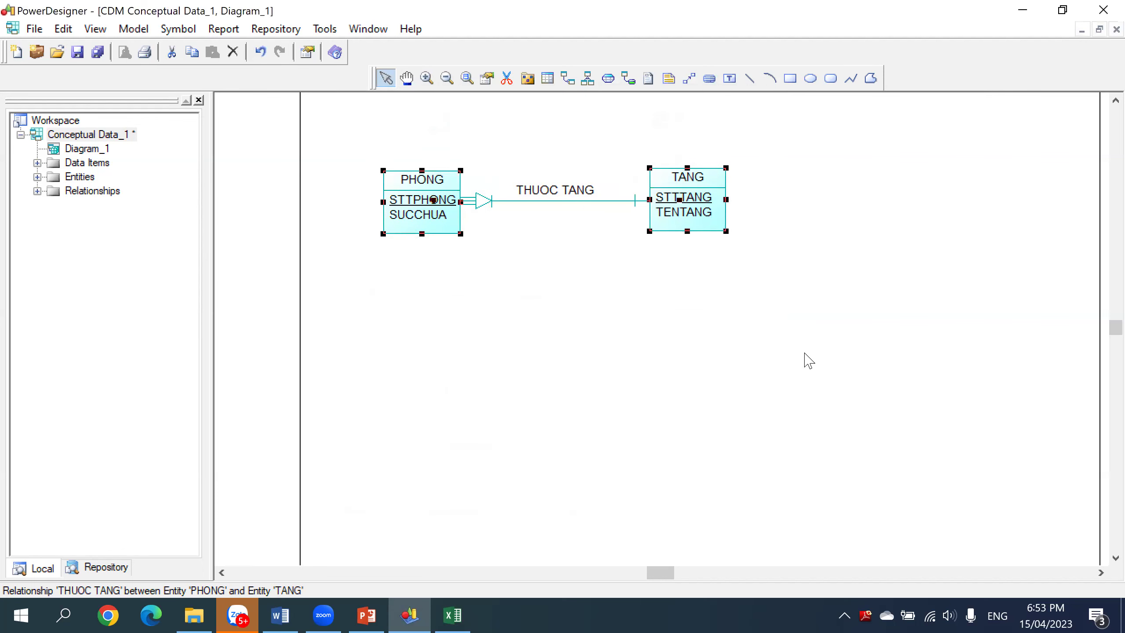
- Copy the whole PHONG–TANG diagram and paste it as a picture into the Excel sheet
left_click_drag(356, 143, 746, 268)
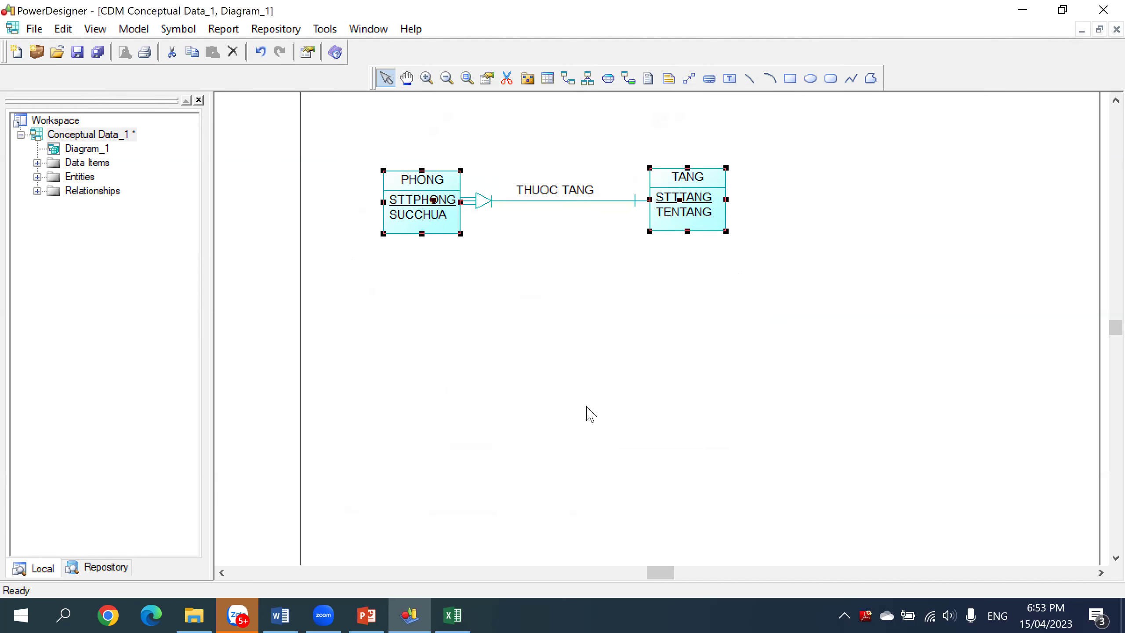
left_click(461, 614)
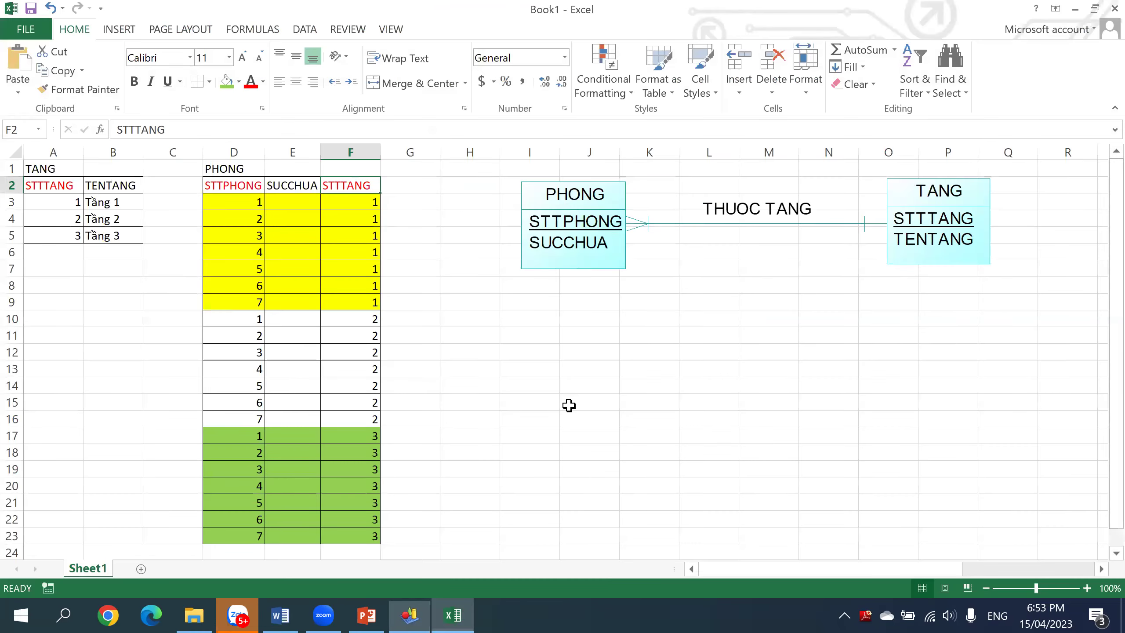
key("ctrl+v")
- Enlarge the pasted dependent-relationship diagram and place it directly below the original PHONG–TANG diagram
left_click_drag(437, 188, 591, 336)
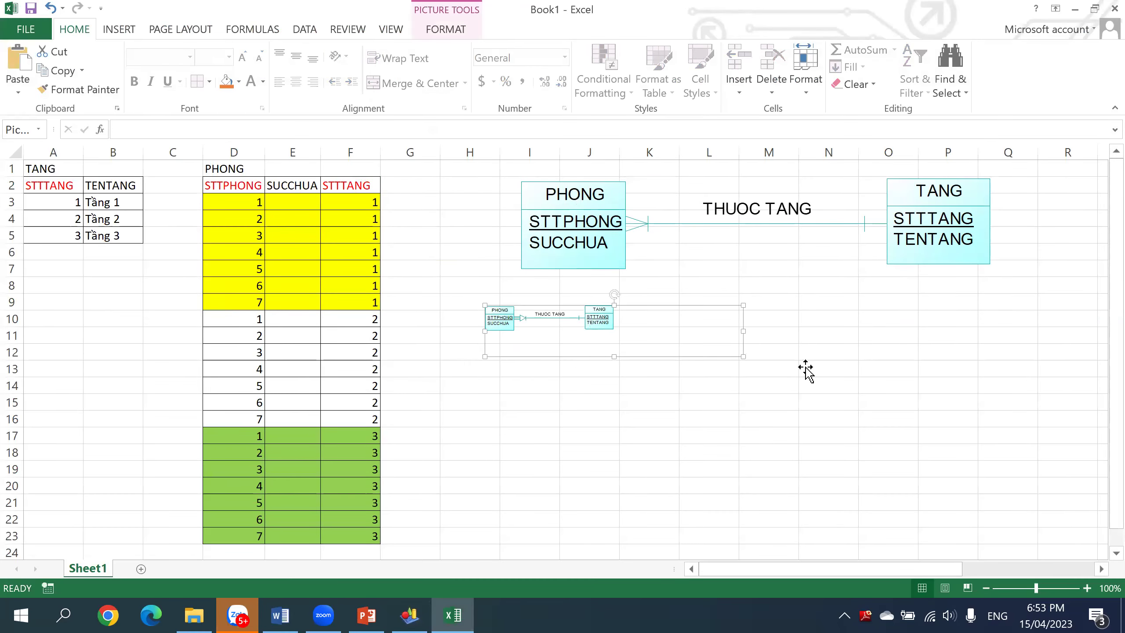
left_click_drag(742, 356, 946, 430)
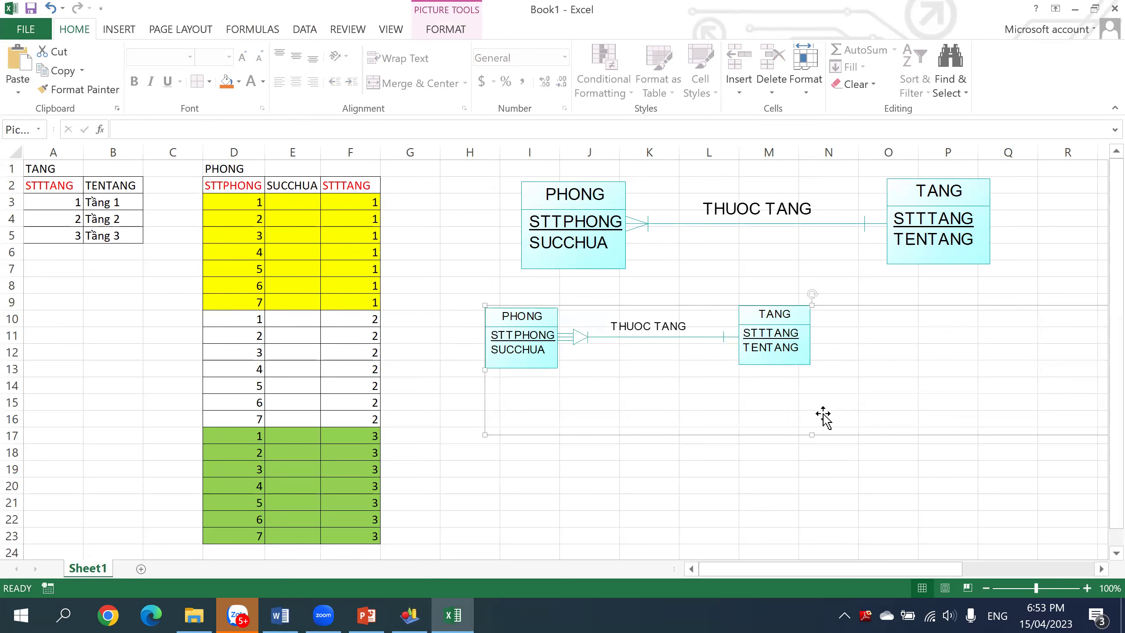
left_click_drag(632, 359, 675, 337)
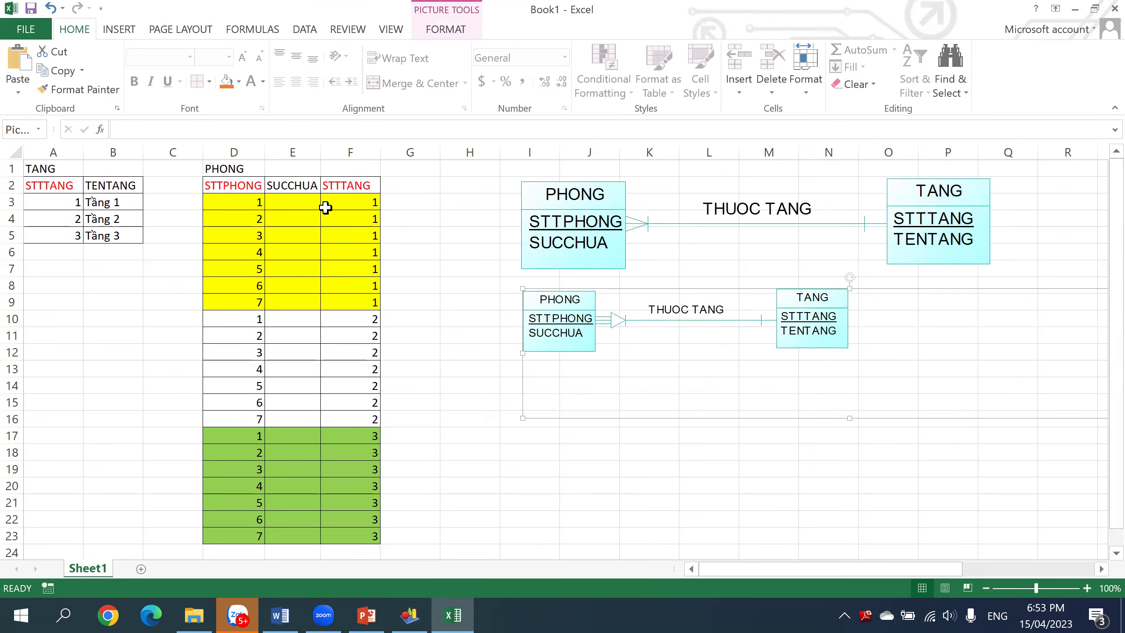
- Enlarge the lower dependent-relationship diagram to nearly the width of the PHONG–TANG diagram above it
left_click(343, 186)
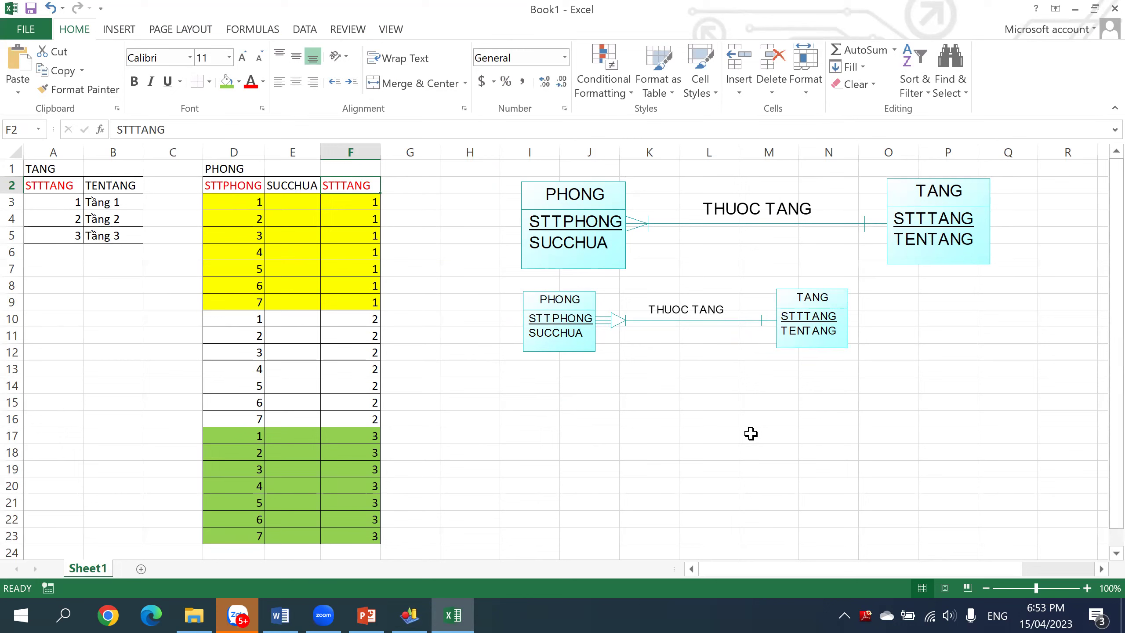
left_click(658, 401)
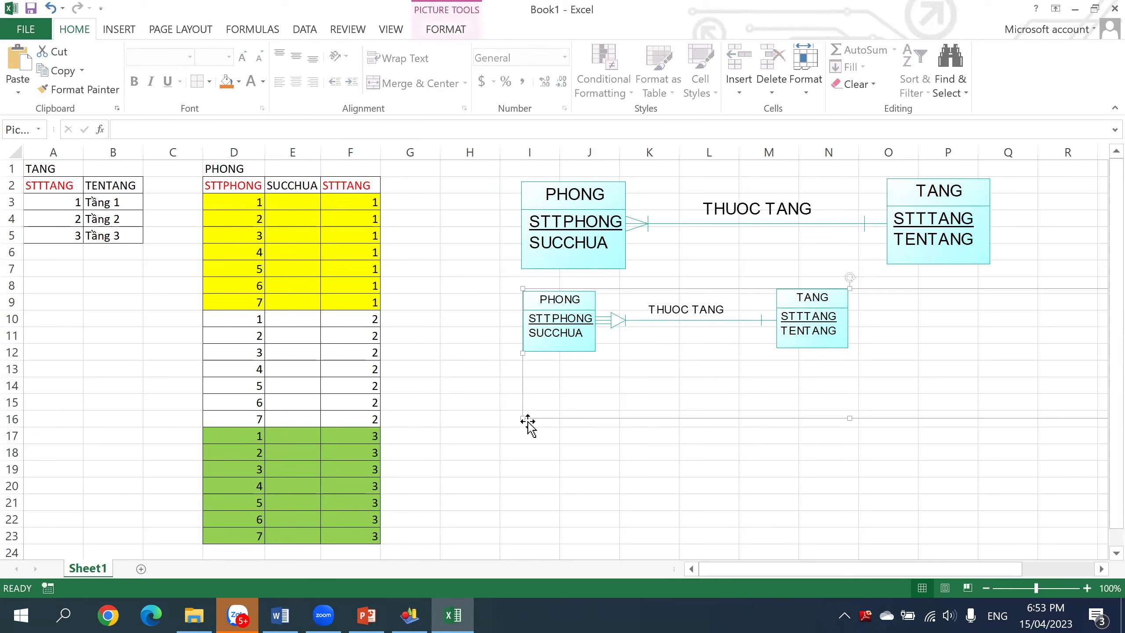
left_click_drag(522, 418, 483, 456)
left_click_drag(469, 345, 664, 333)
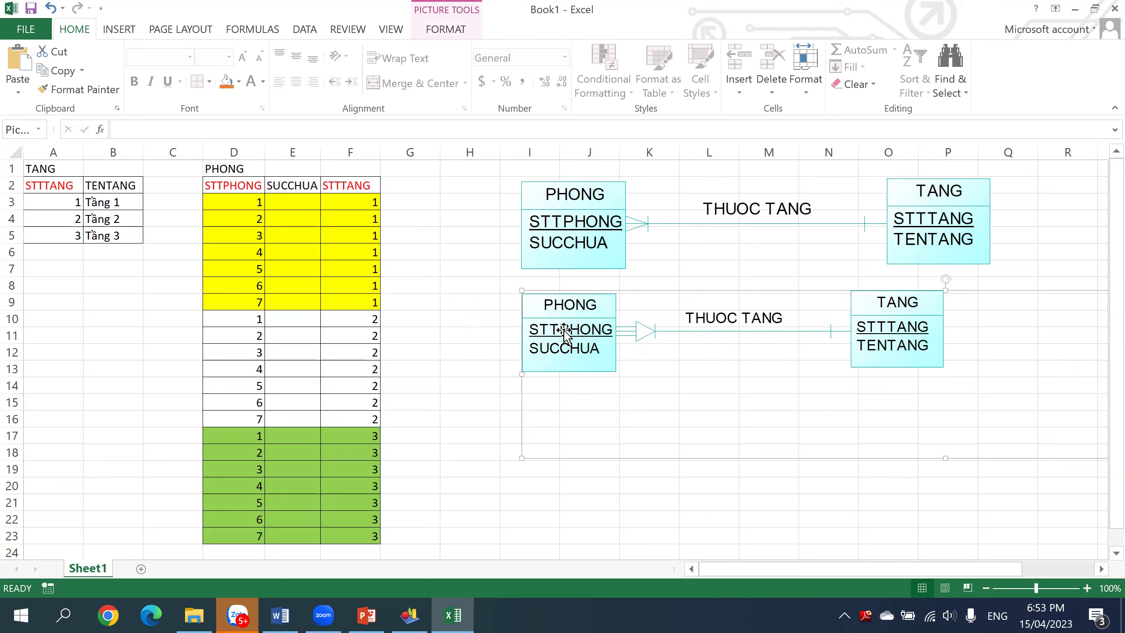
- Review the STTTANG key column, the weak-entity slide in PowerPoint, and the first STTPHONG value of each floor's block in Excel
left_click(624, 219)
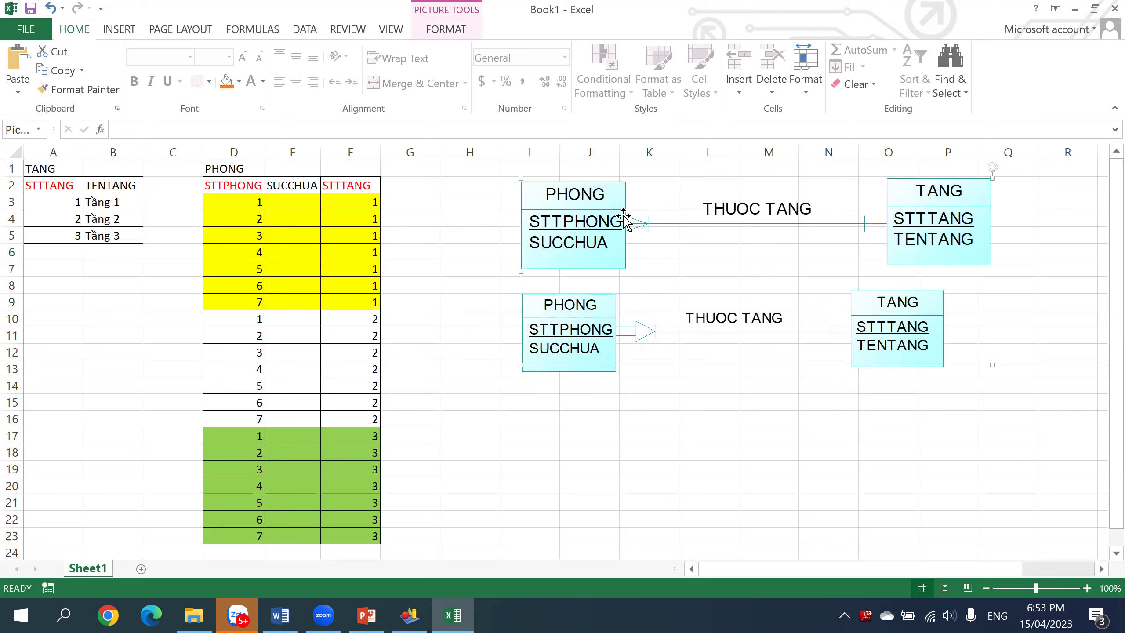
left_click(361, 186)
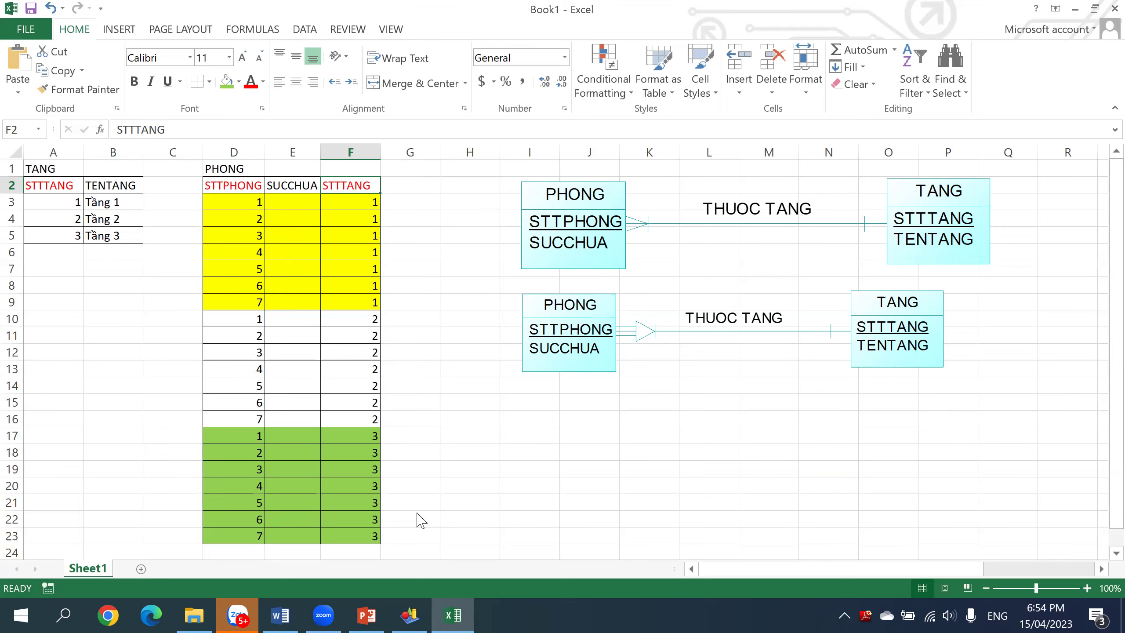
key("alt+Tab")
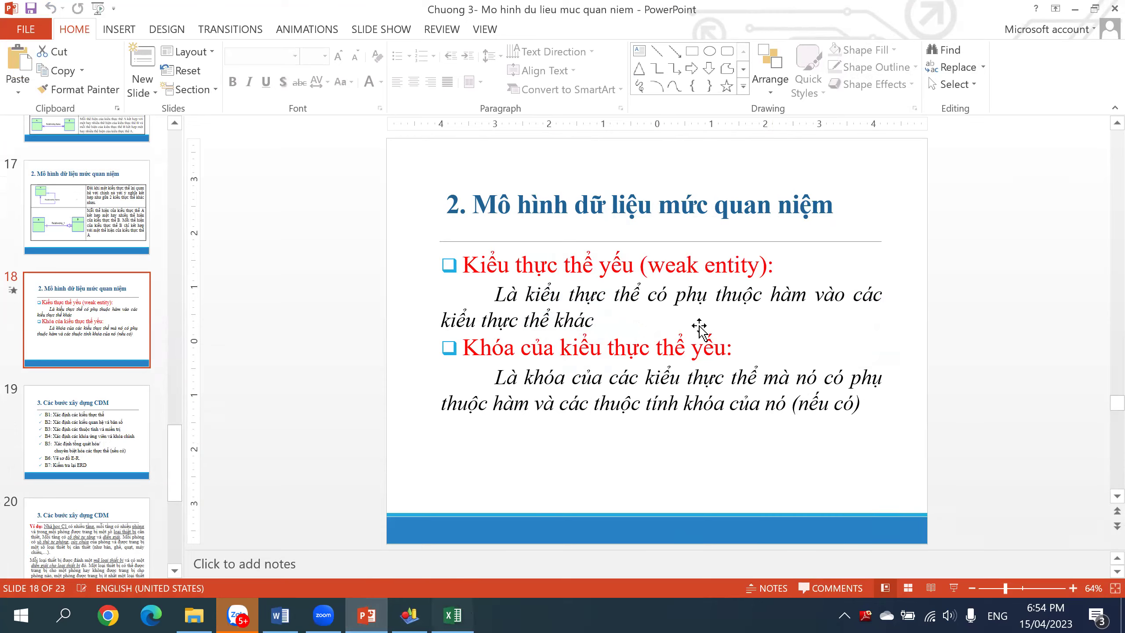
key("alt+Tab")
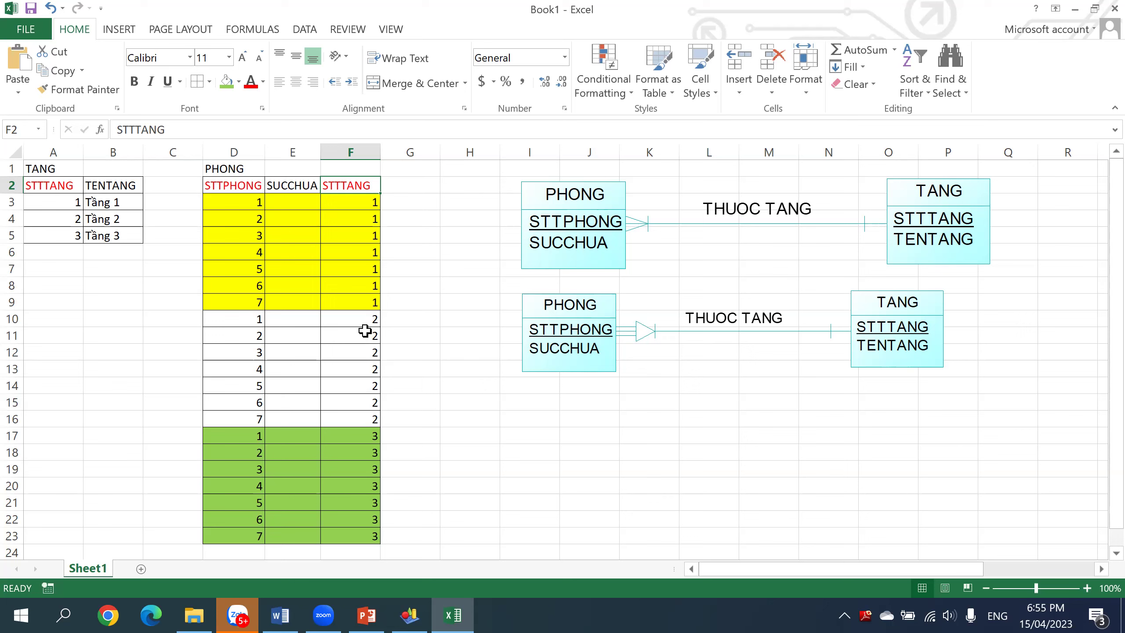
left_click(250, 203)
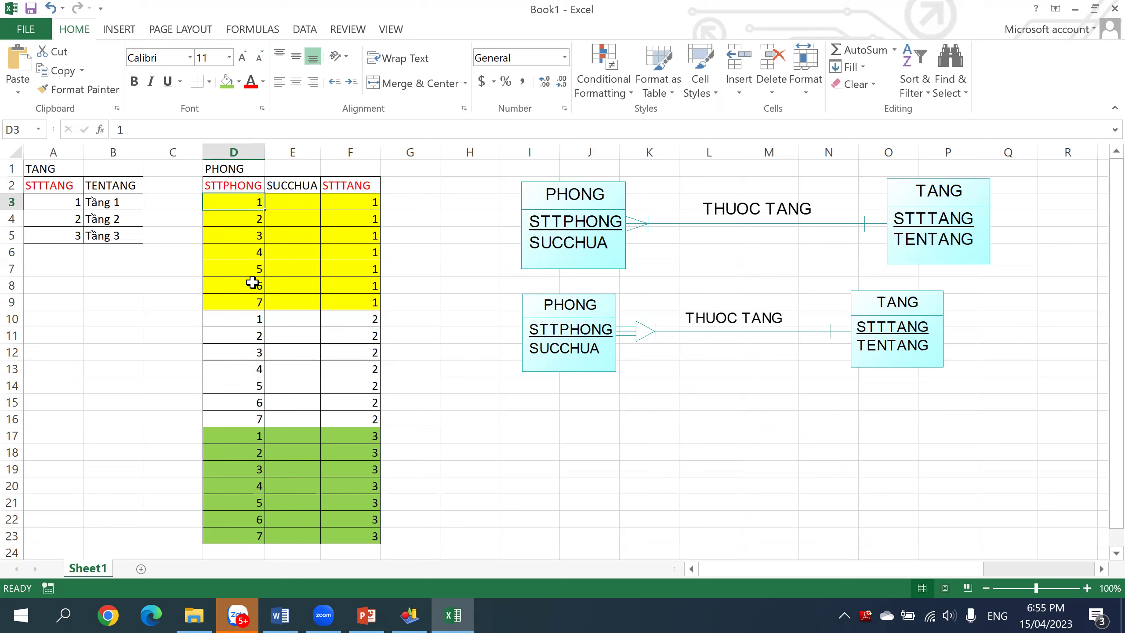
left_click(253, 317)
left_click(252, 441)
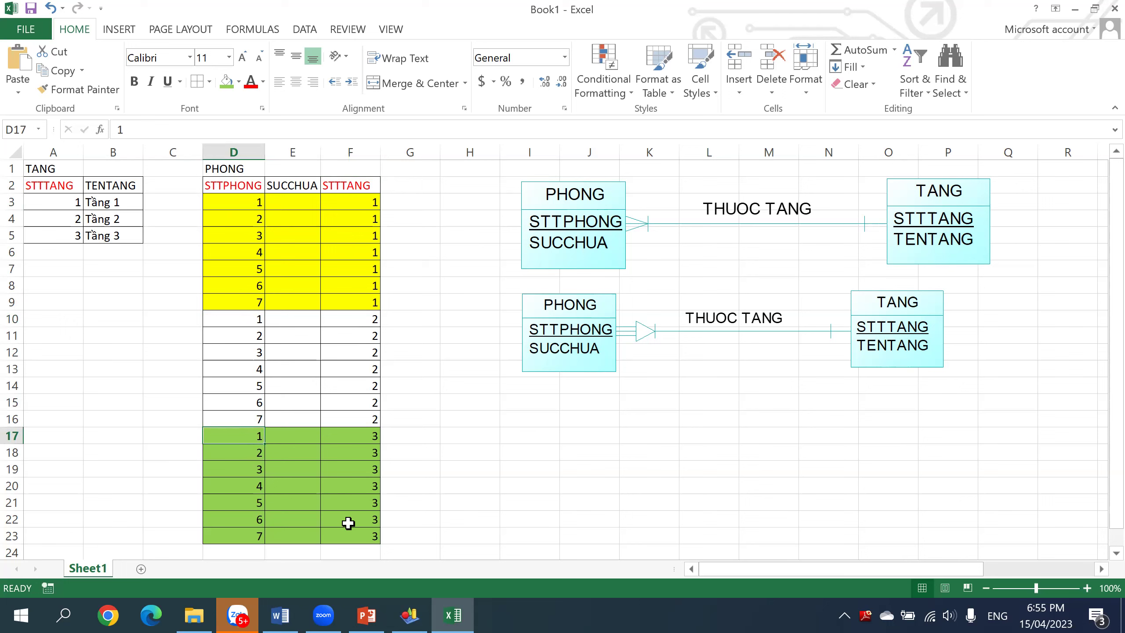
left_click(709, 387)
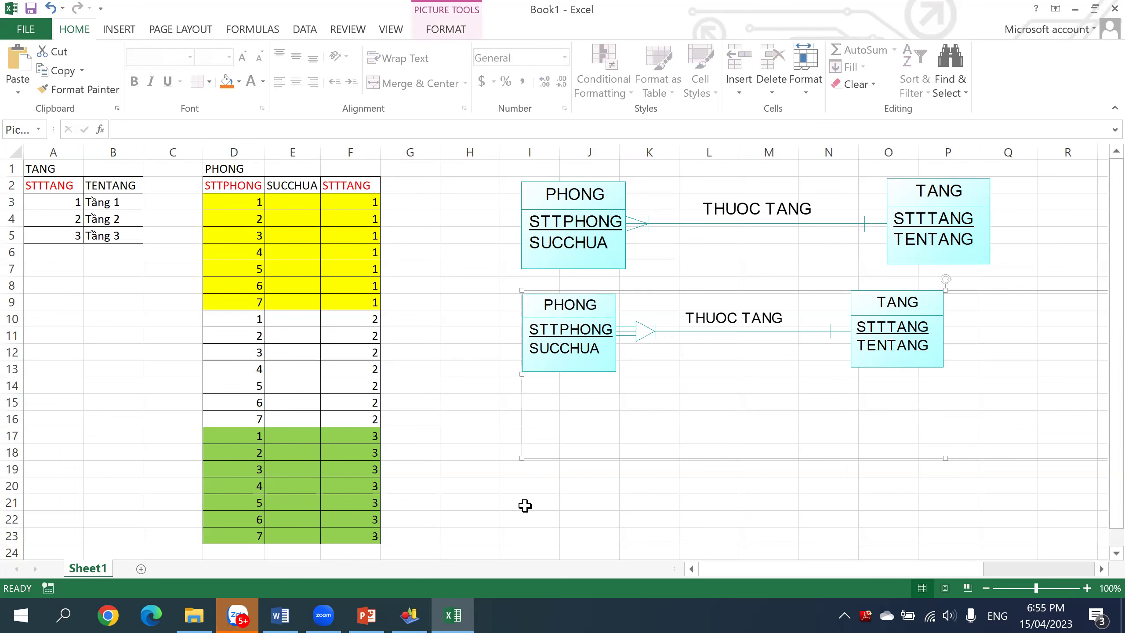
- Switch to PowerDesigner and add an entity named monhoc below PHONG
left_click(410, 615)
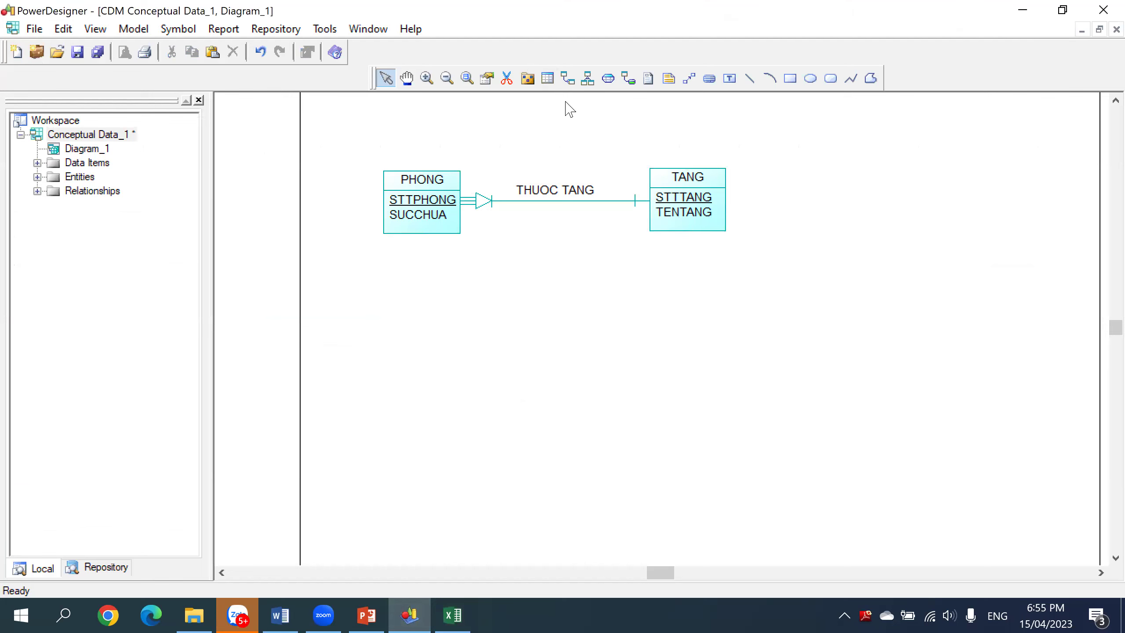
left_click(548, 79)
left_click(419, 300)
right_click(465, 320)
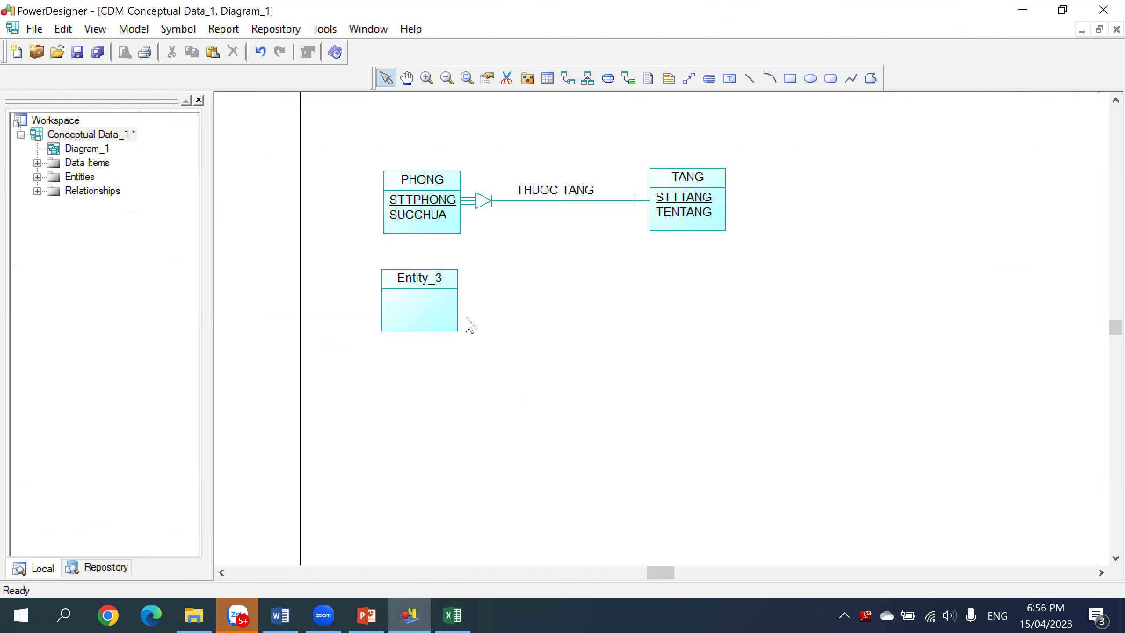
double_click(446, 309)
type("m")
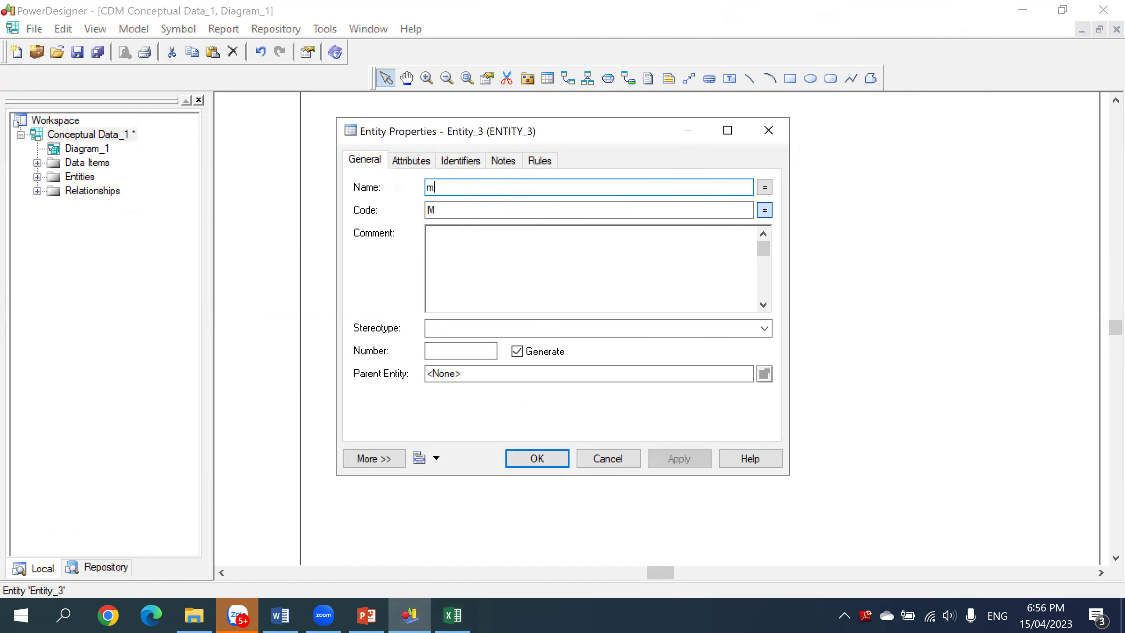
type("onhoc")
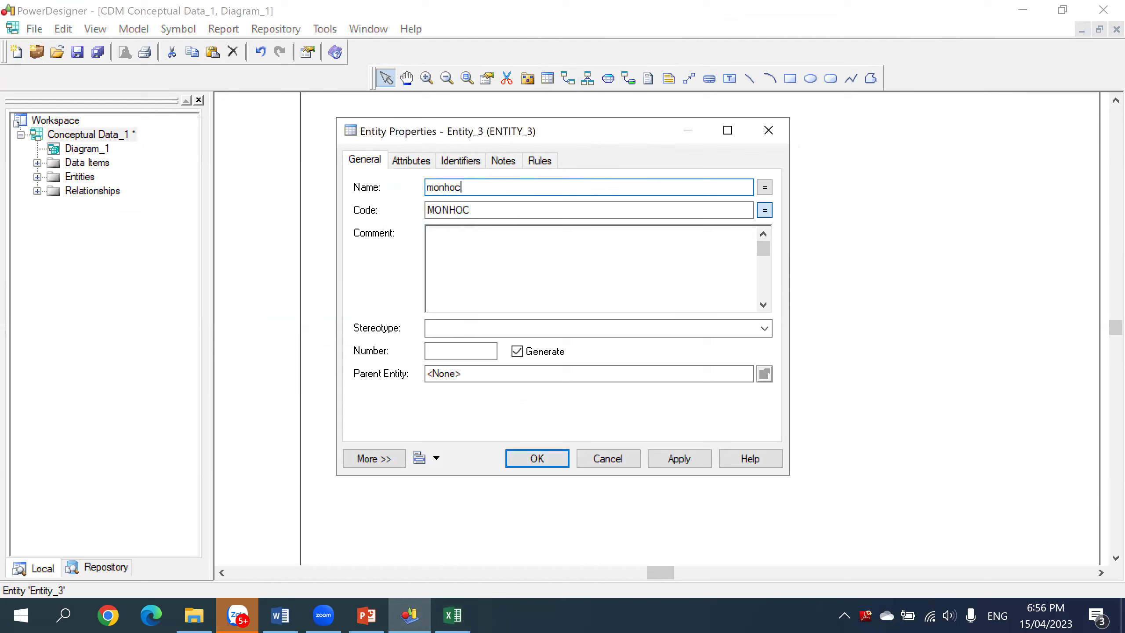
key("Return")
- Add an entity named lop on the same row as monhoc, to its right in the diagram
left_click(549, 78)
left_click(822, 296)
right_click(803, 312)
double_click(806, 312)
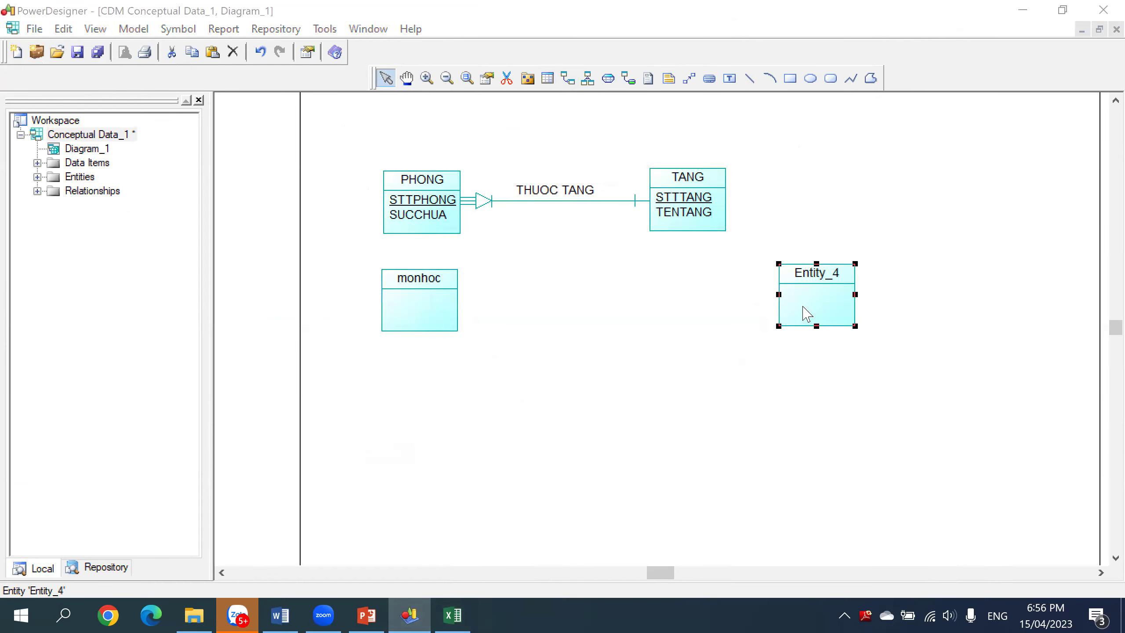
type("lop")
key("Return")
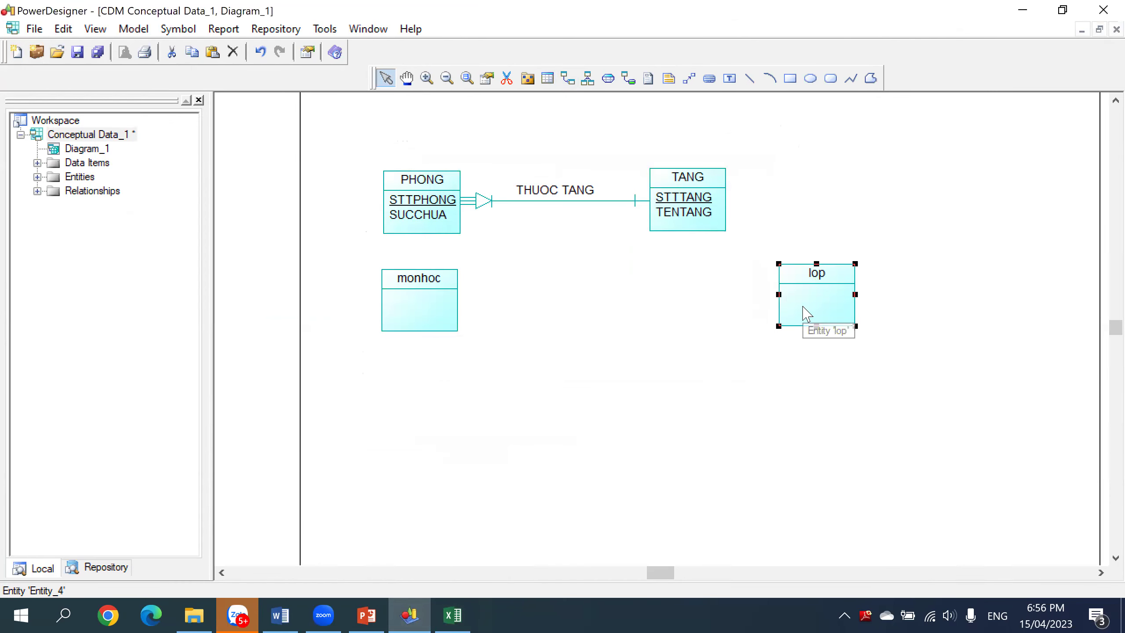
- Create a One-Many relationship from monhoc to lop, mandatory from monhoc to lop and with lop dependent on monhoc
left_click(567, 78)
left_click_drag(439, 297, 795, 302)
right_click(575, 310)
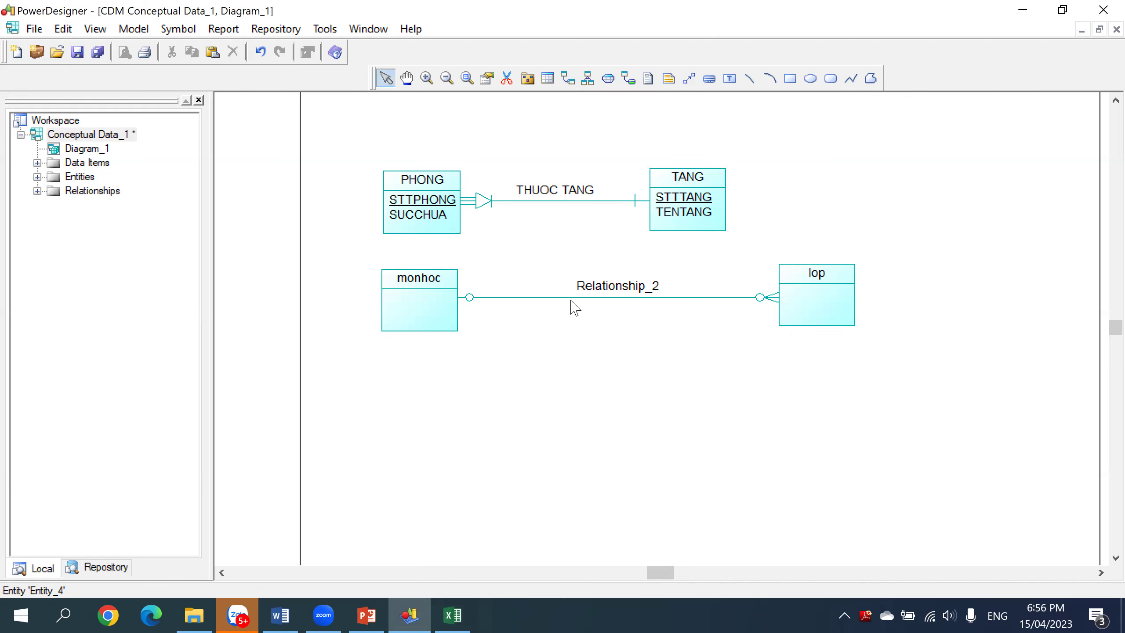
double_click(572, 298)
left_click(415, 206)
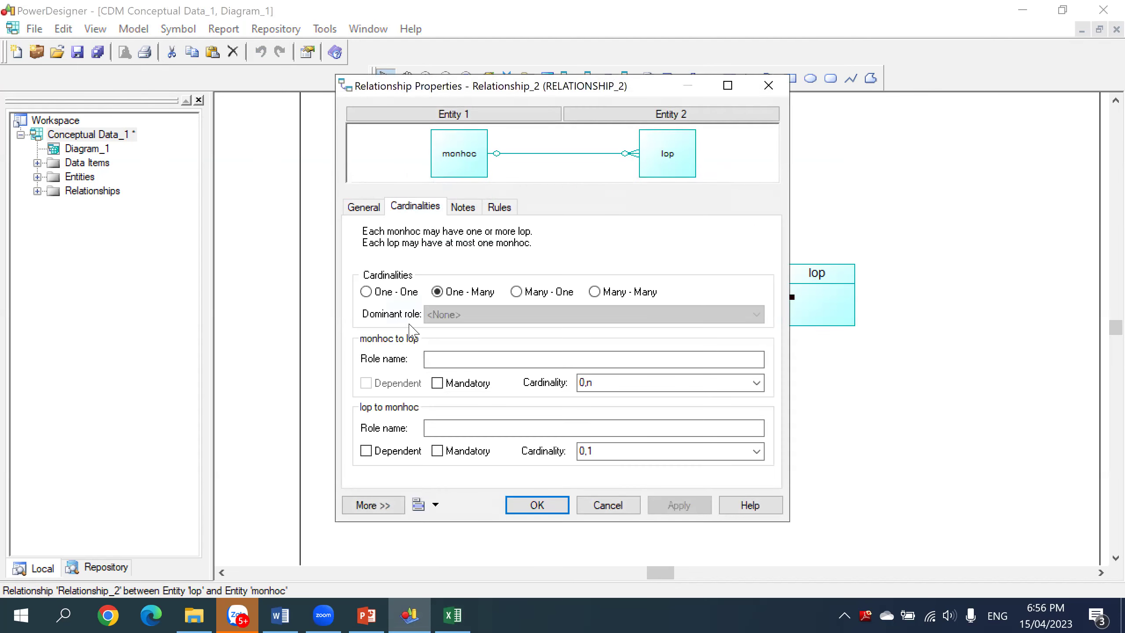
left_click(437, 382)
left_click(366, 451)
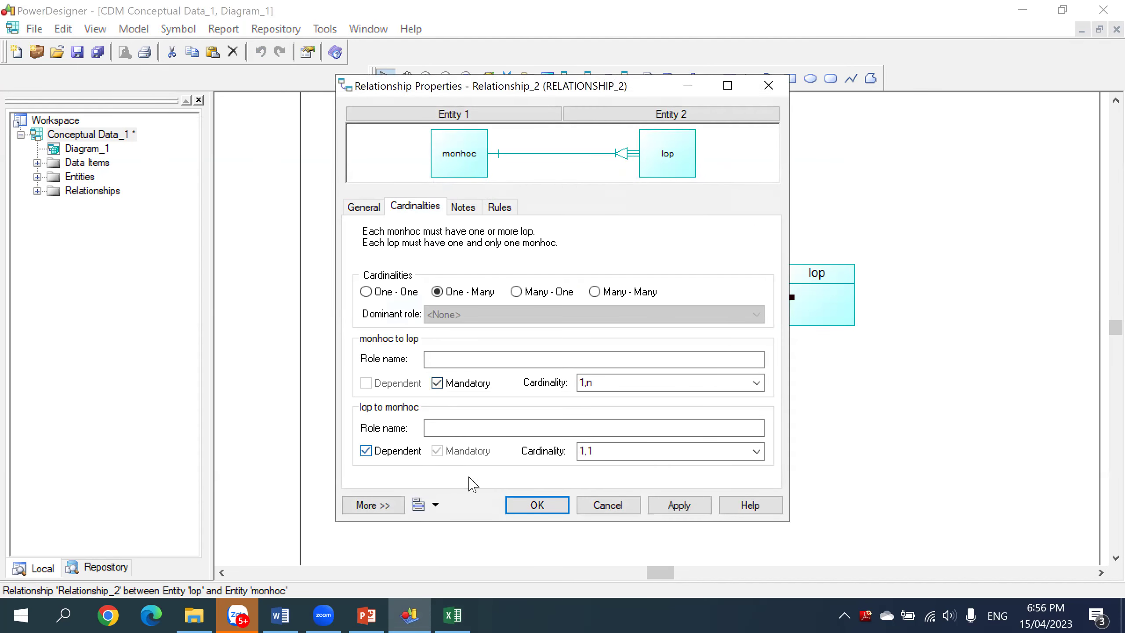
left_click(524, 506)
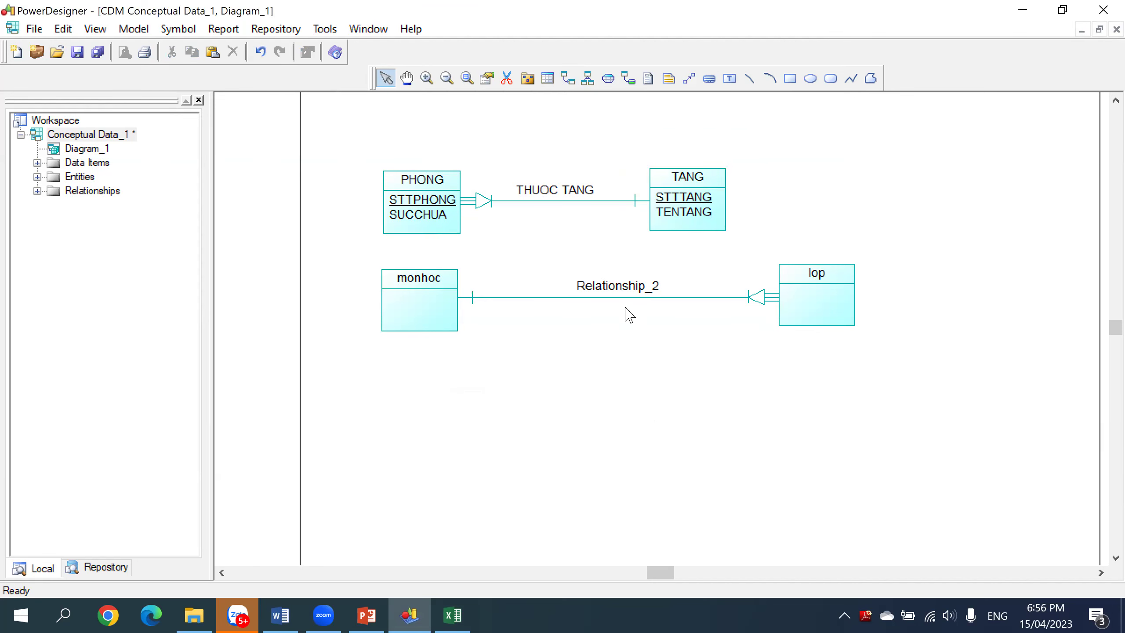
- Change the monhoc–lop relationship to Many-One so that monhoc is the dependent entity
double_click(631, 307)
left_click(415, 207)
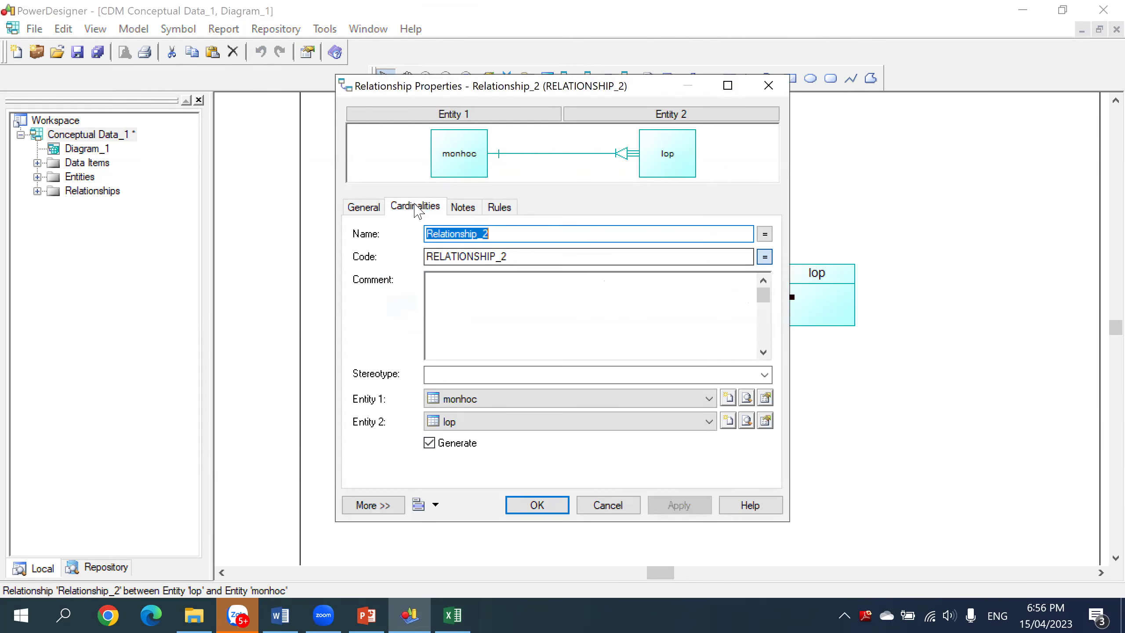
left_click(533, 292)
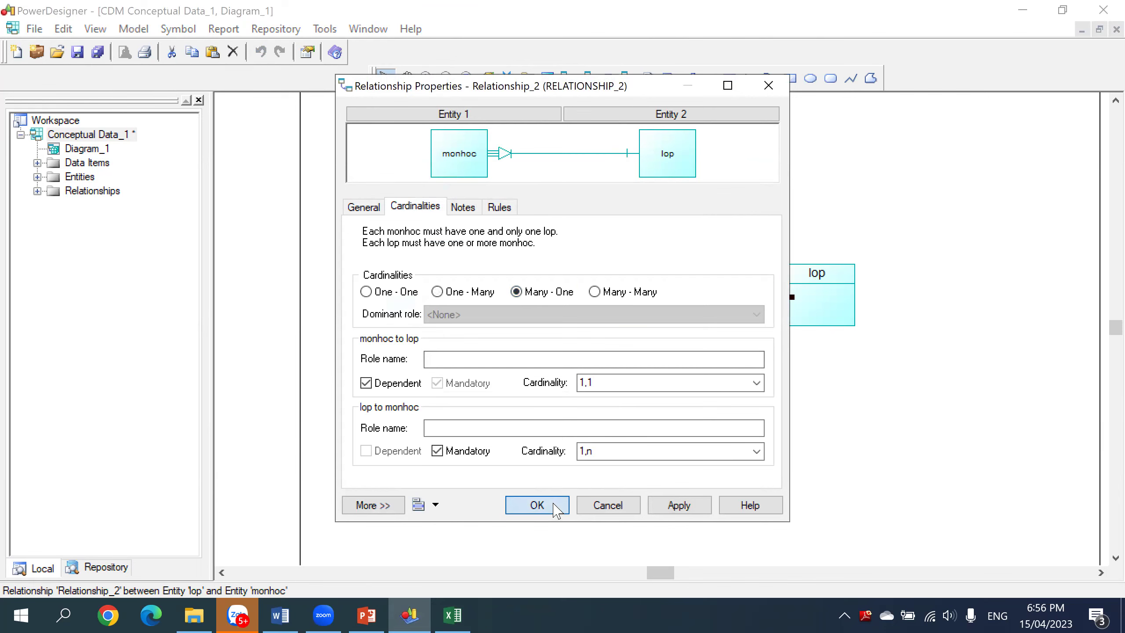
left_click(537, 506)
left_click(629, 407)
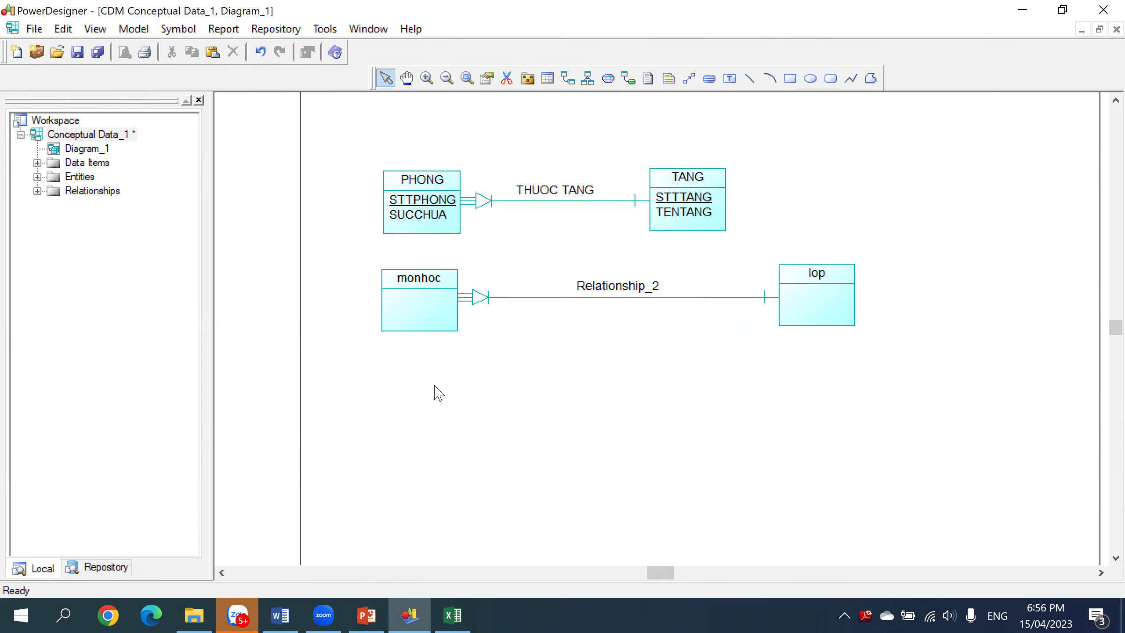
- Move the lop entity closer to monhoc, placing it below TANG
left_click_drag(820, 304, 700, 315)
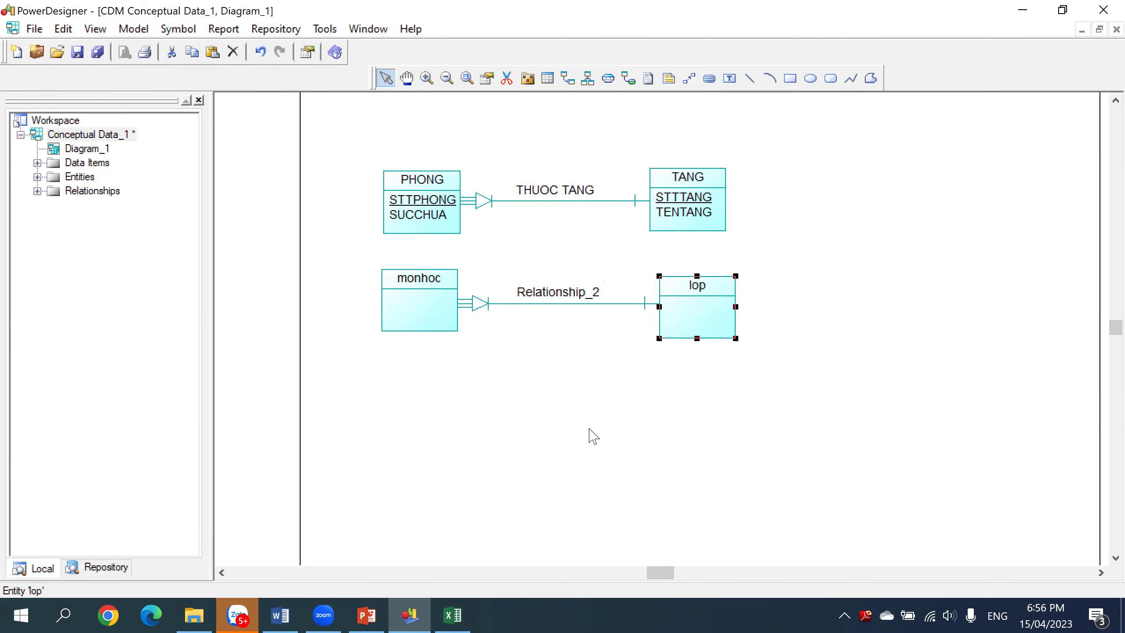
mouse_move(368, 614)
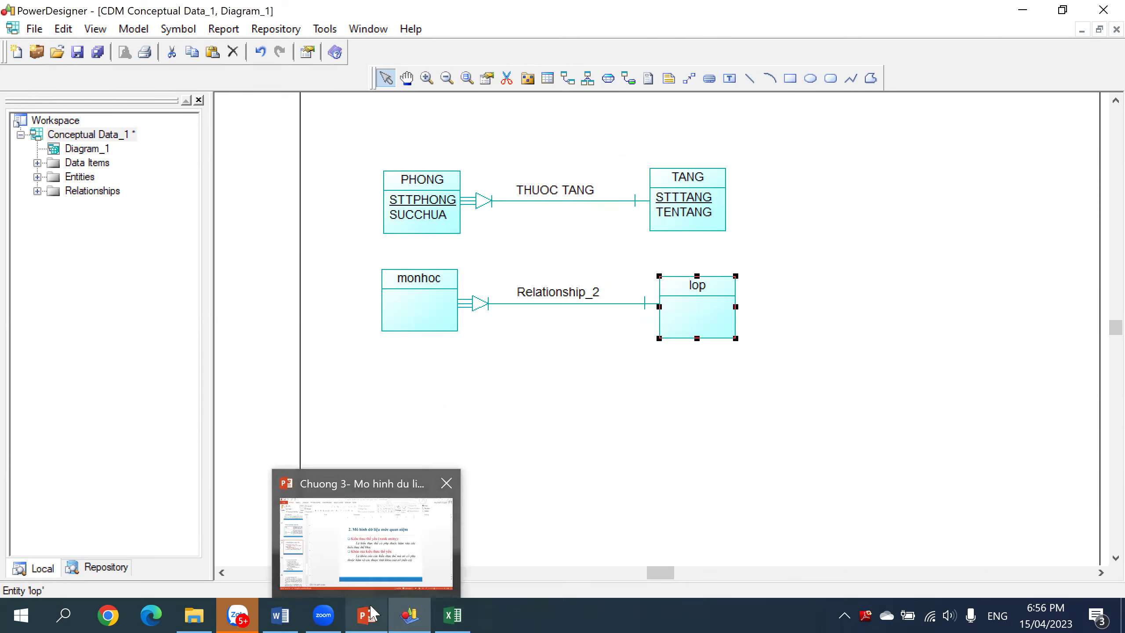
left_click(526, 418)
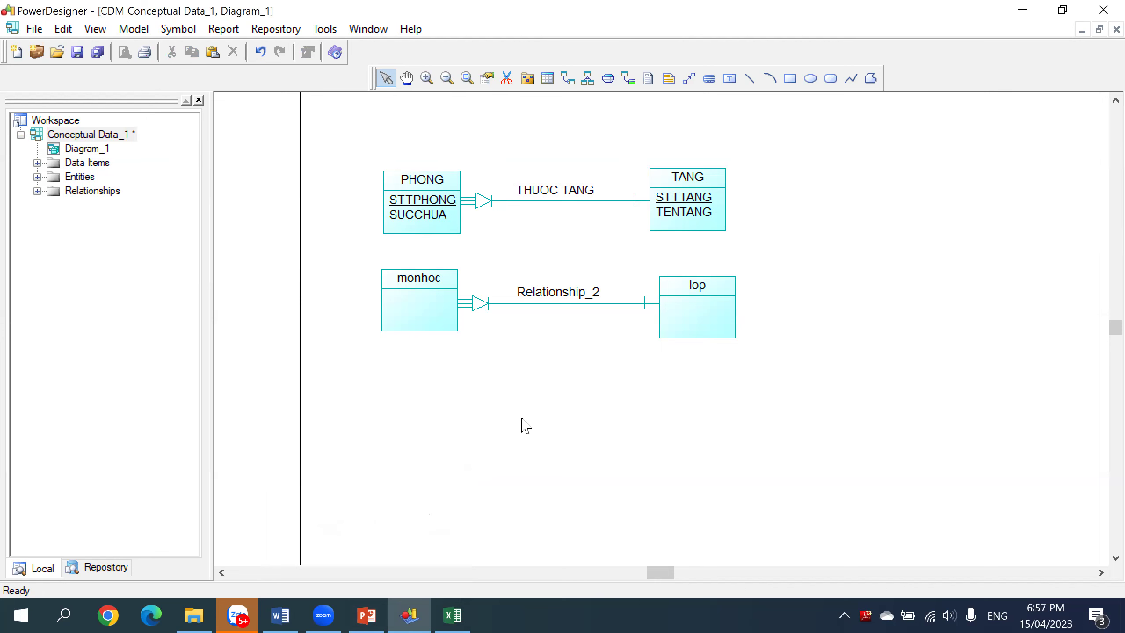
- Add the attributes mamh, as the primary identifier, and tenmon to the monhoc entity
double_click(427, 319)
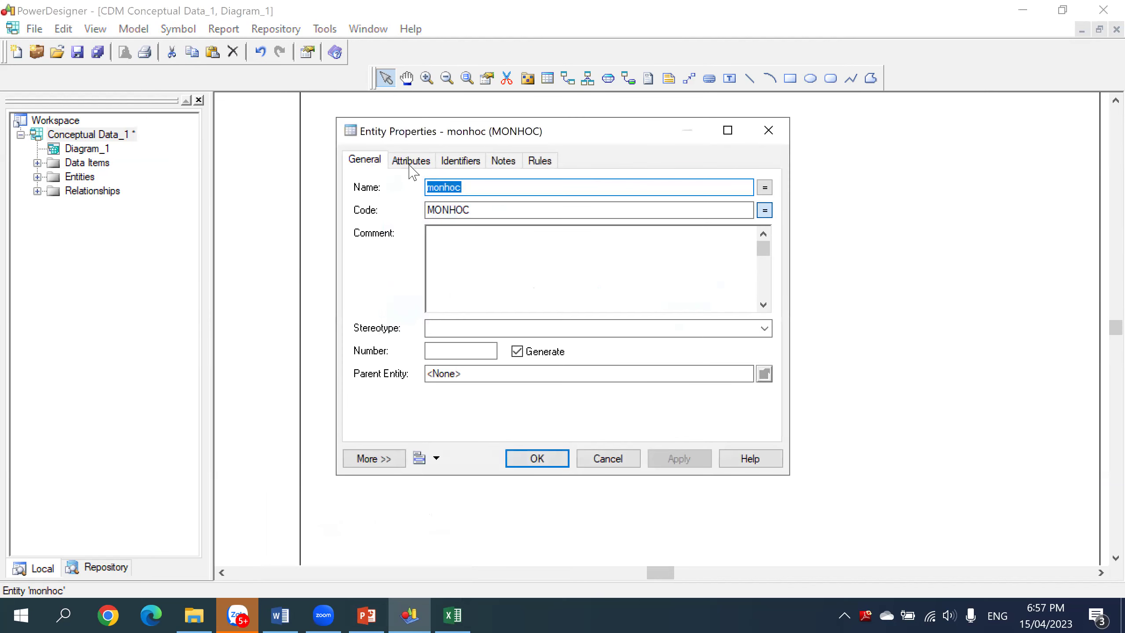
left_click(411, 160)
left_click(419, 226)
double_click(463, 224)
key("BackSpace")
type("mamh")
left_click_drag(578, 423, 477, 421)
left_click(489, 238)
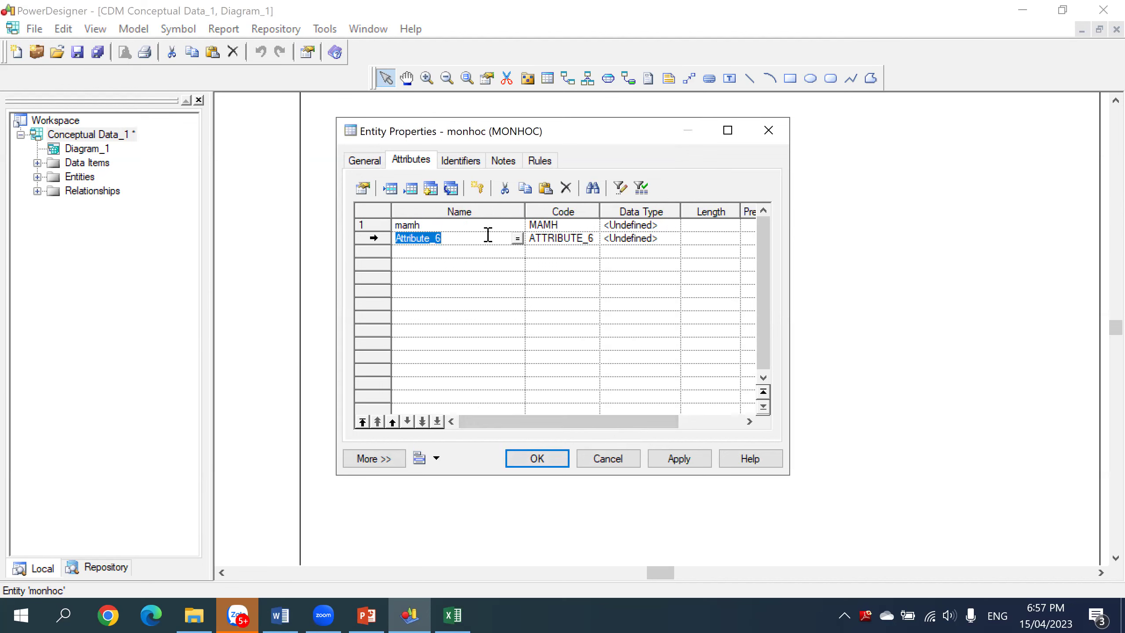
type("tenmo")
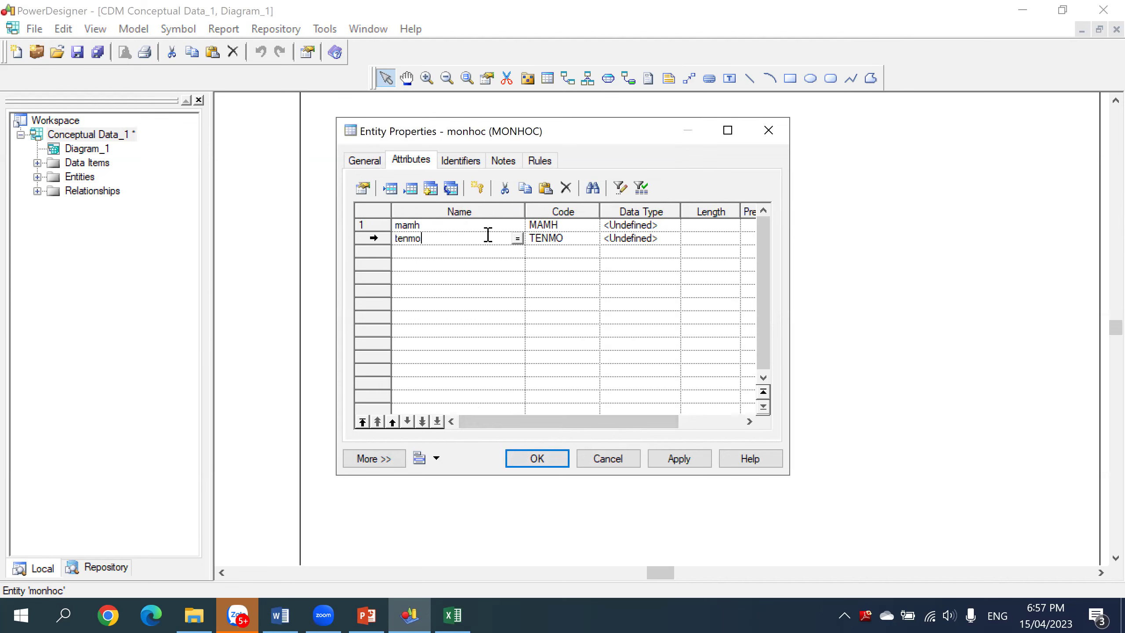
type("n")
key("Return")
key("Return")
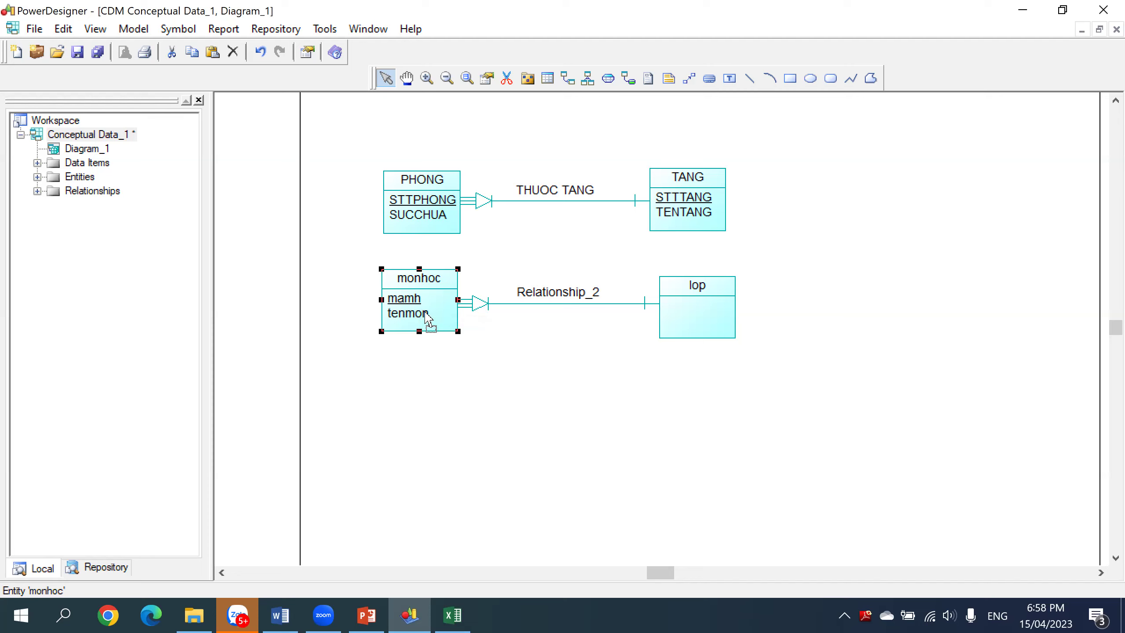
- Move the monhoc entity slightly closer to lop and clear the selection
left_click_drag(414, 319, 433, 313)
left_click(454, 370)
left_click(439, 316)
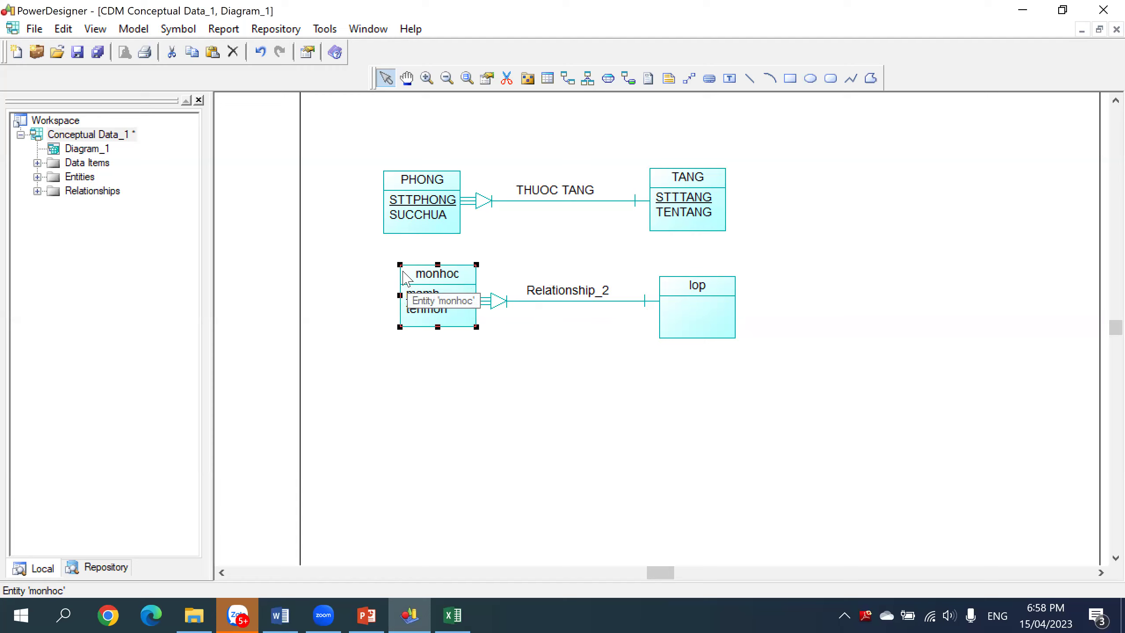
left_click(534, 369)
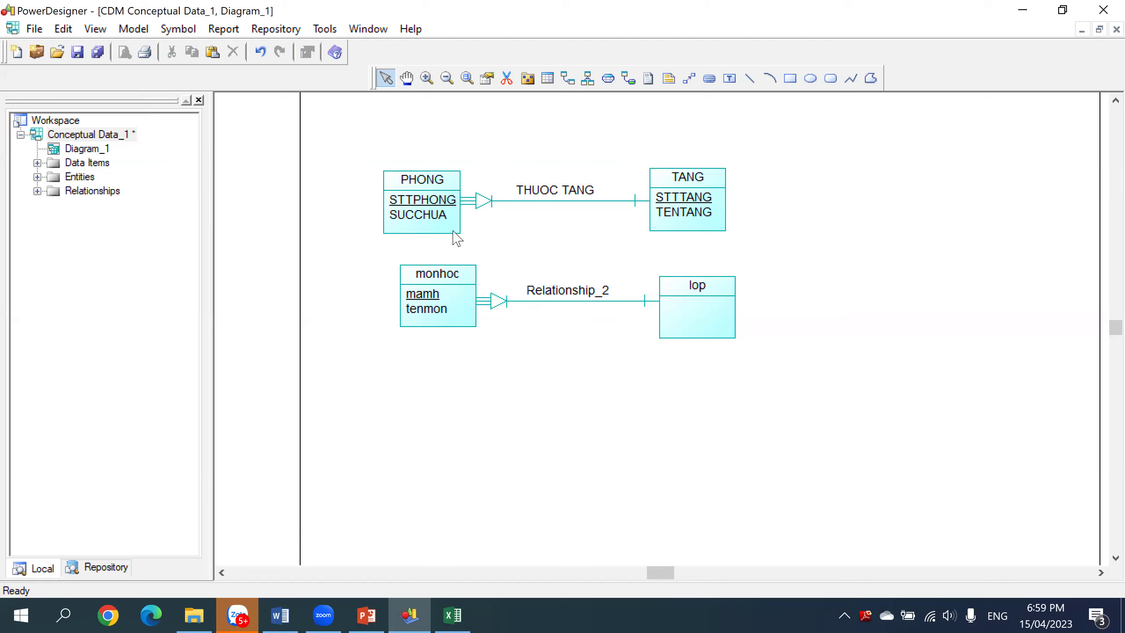
- Switch to PowerPoint to review the weak-entity slide and return to the PHONG and TANG tables in Excel
left_click(374, 613)
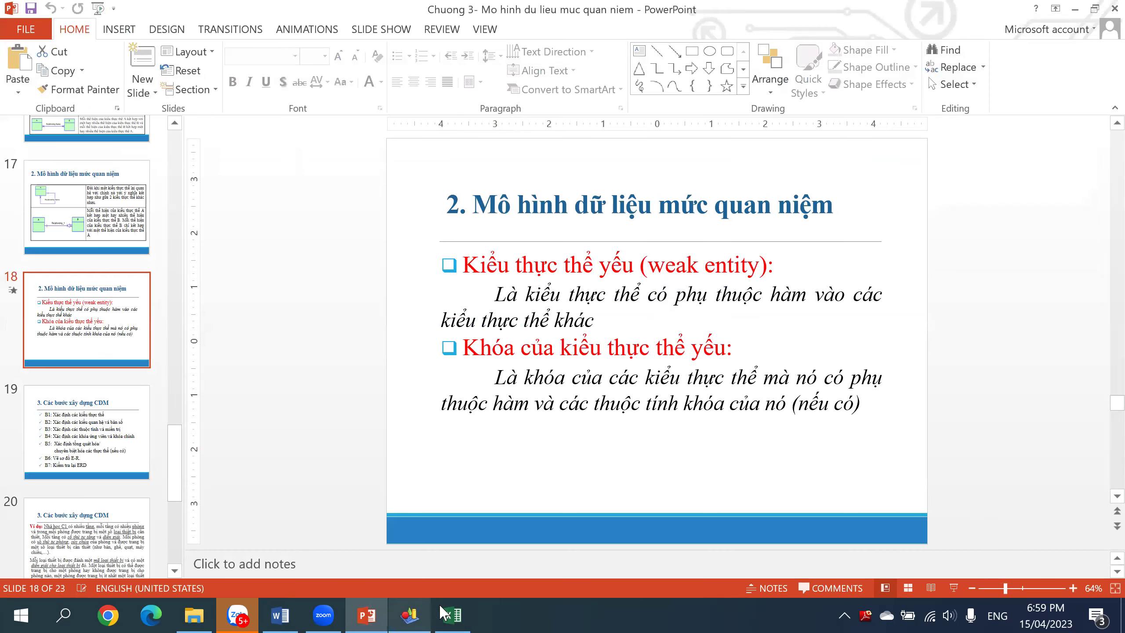
left_click(451, 614)
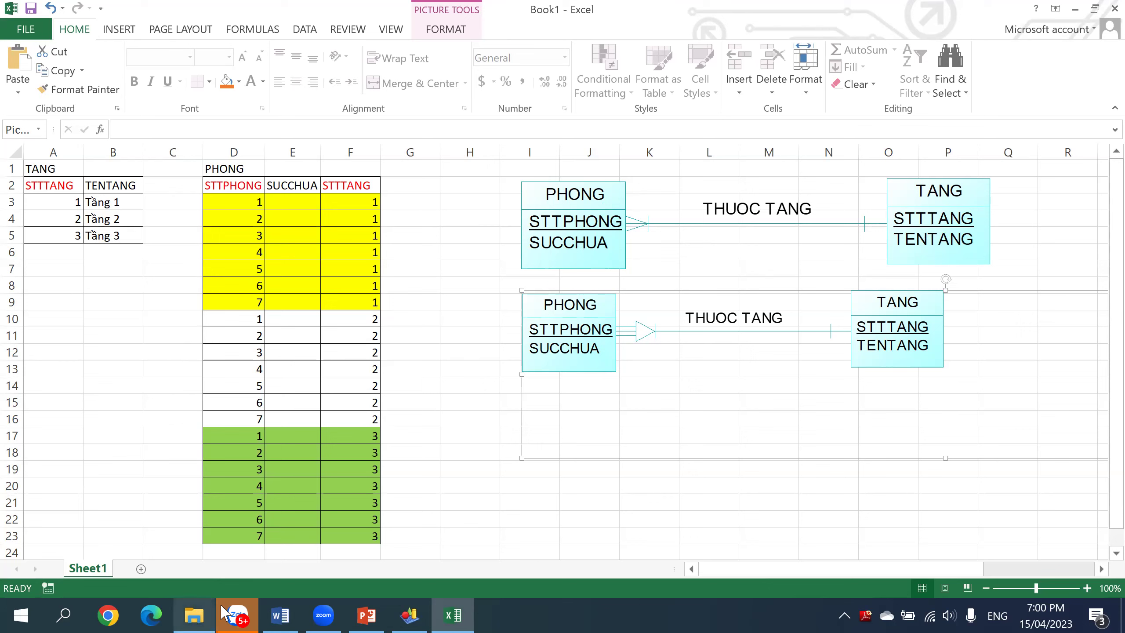
left_click(325, 614)
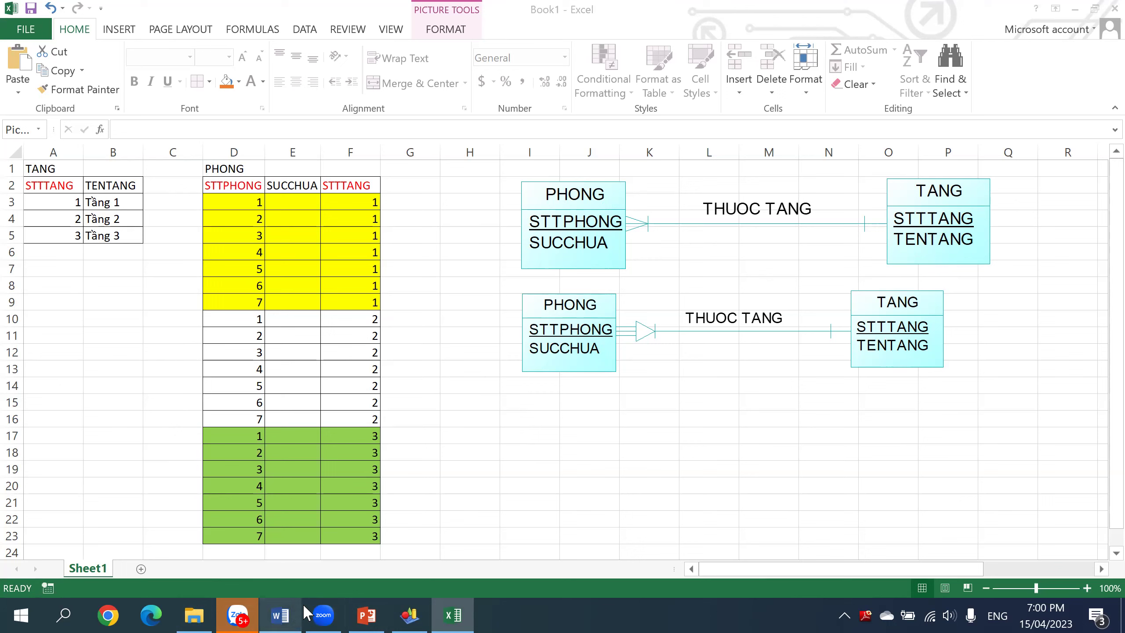
mouse_move(326, 614)
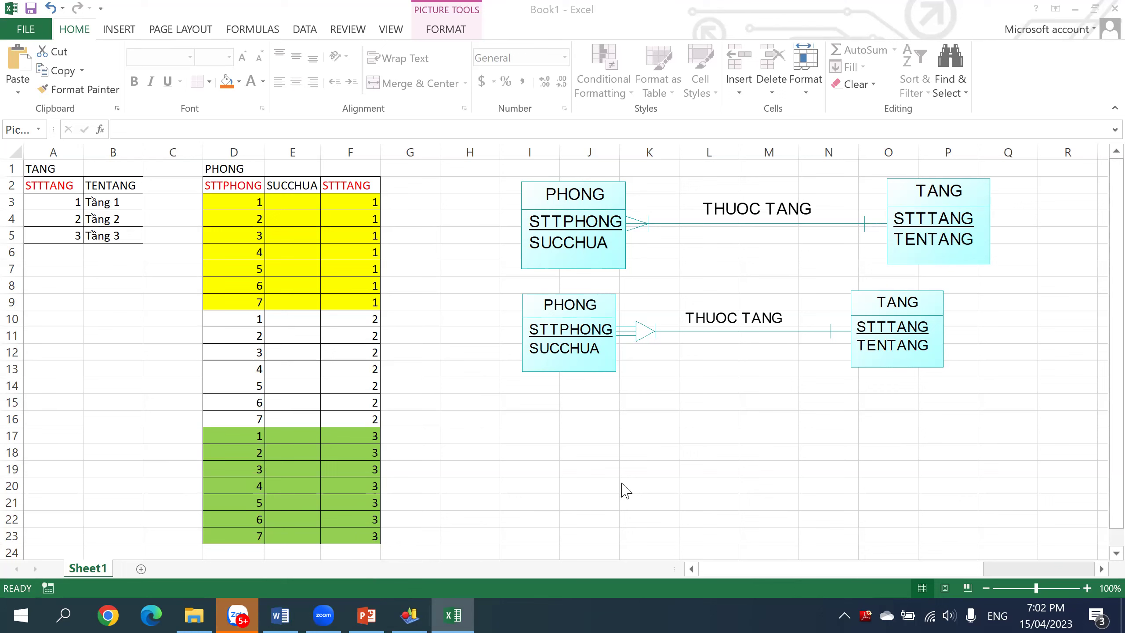
left_click(658, 417)
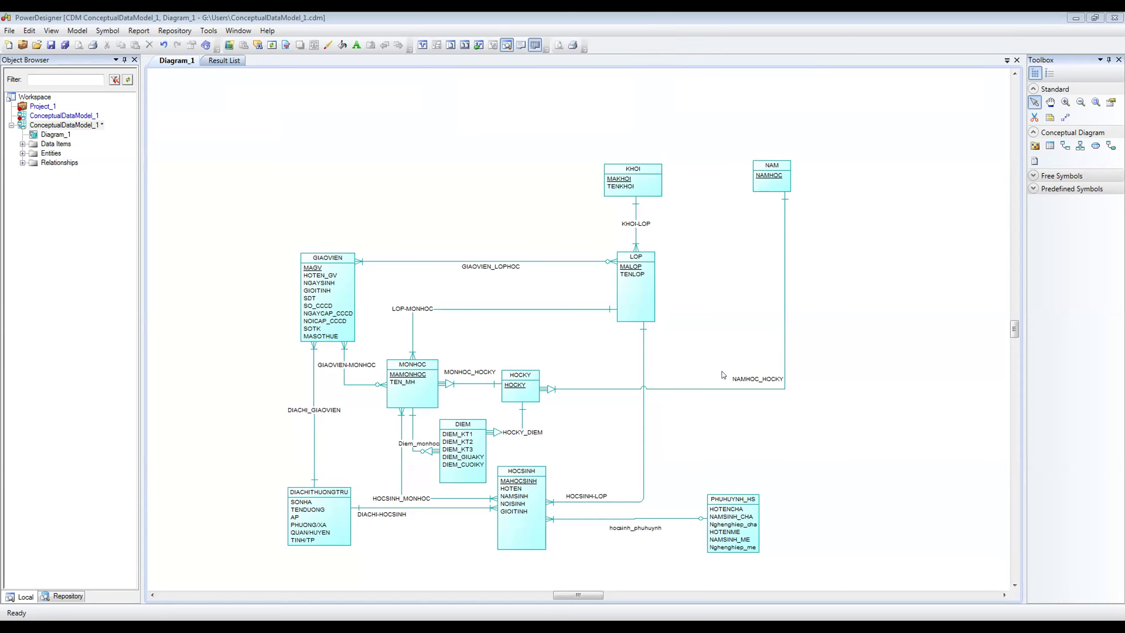
- In PowerDesigner's school data model, undock the toolbox and place it over the object browser to widen the diagram area
mouse_move(1015, 326)
left_mouse_down()
mouse_move(1014, 316)
mouse_move(1011, 329)
left_mouse_up()
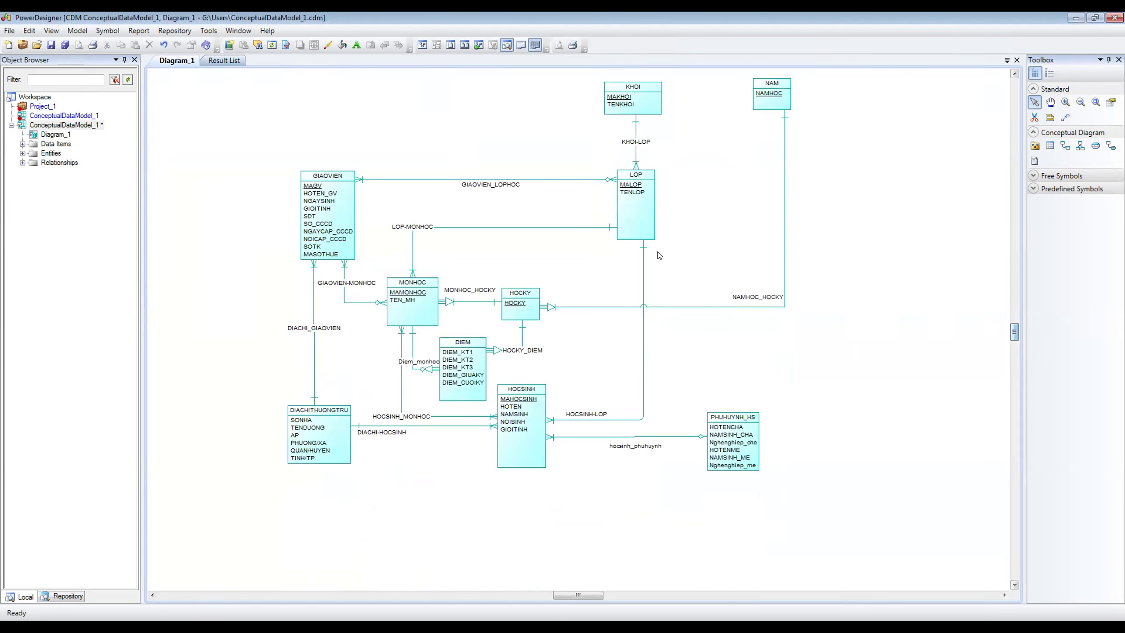
scroll(585, 274, "up", 3)
scroll(585, 274, "up", 1)
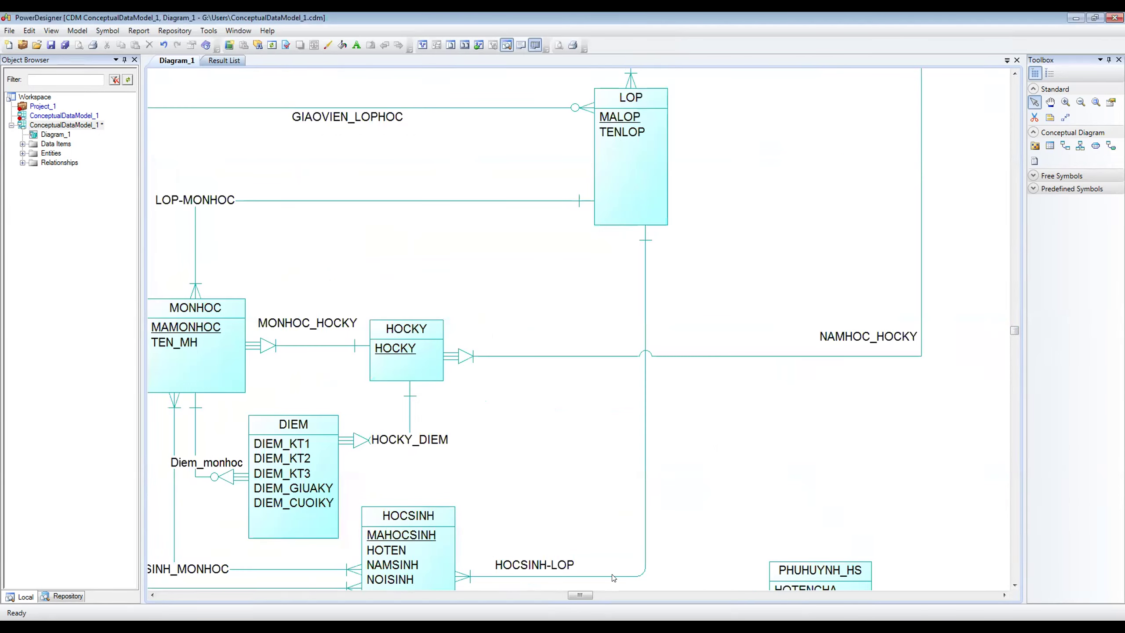
left_click_drag(588, 595, 578, 596)
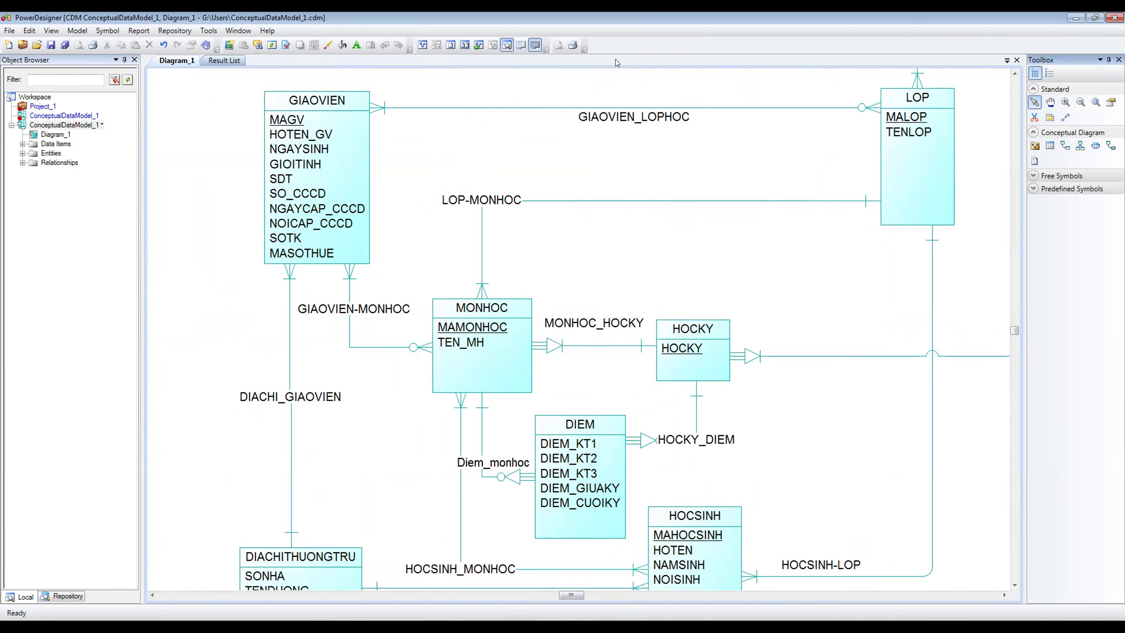
left_click_drag(1054, 60, 825, 33)
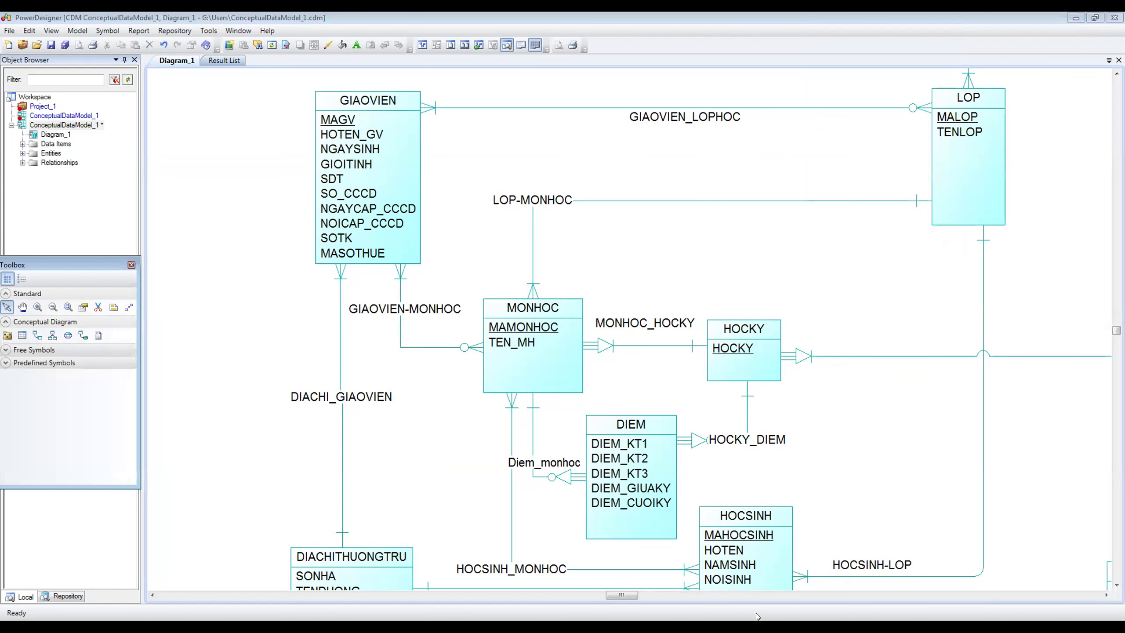
left_click_drag(634, 595, 637, 595)
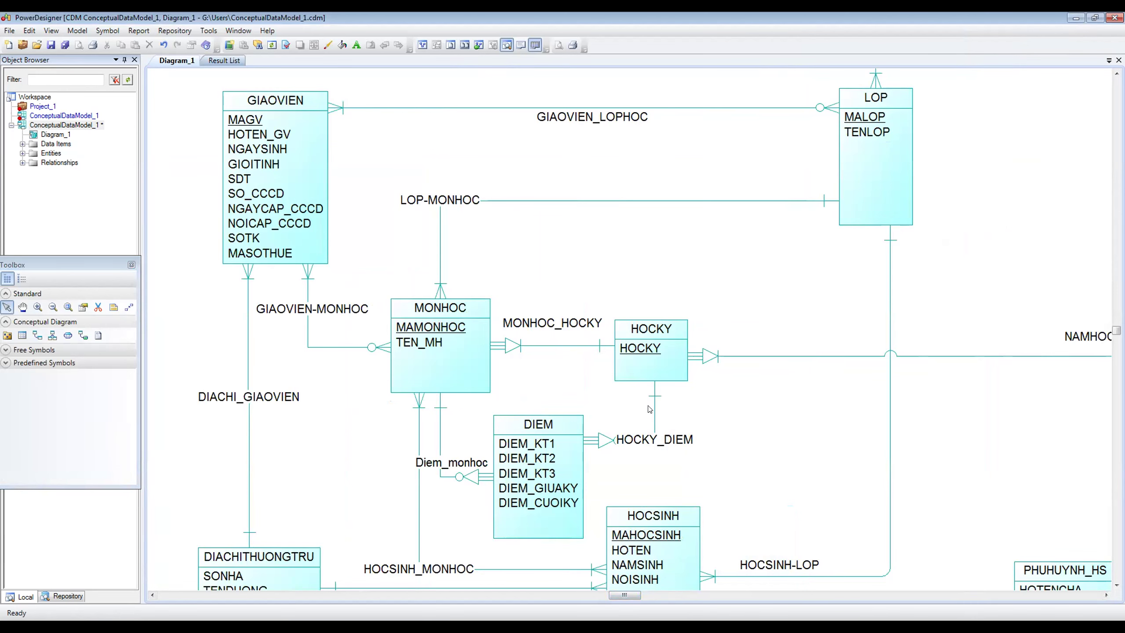
- Move the NAM entity beside HOCKY and the PHUHUYNH_HS entity closer to HOCSINH, leaving room for the NAMHOC_HOCKY label
scroll(650, 409, "down", 1)
scroll(650, 409, "down", 1)
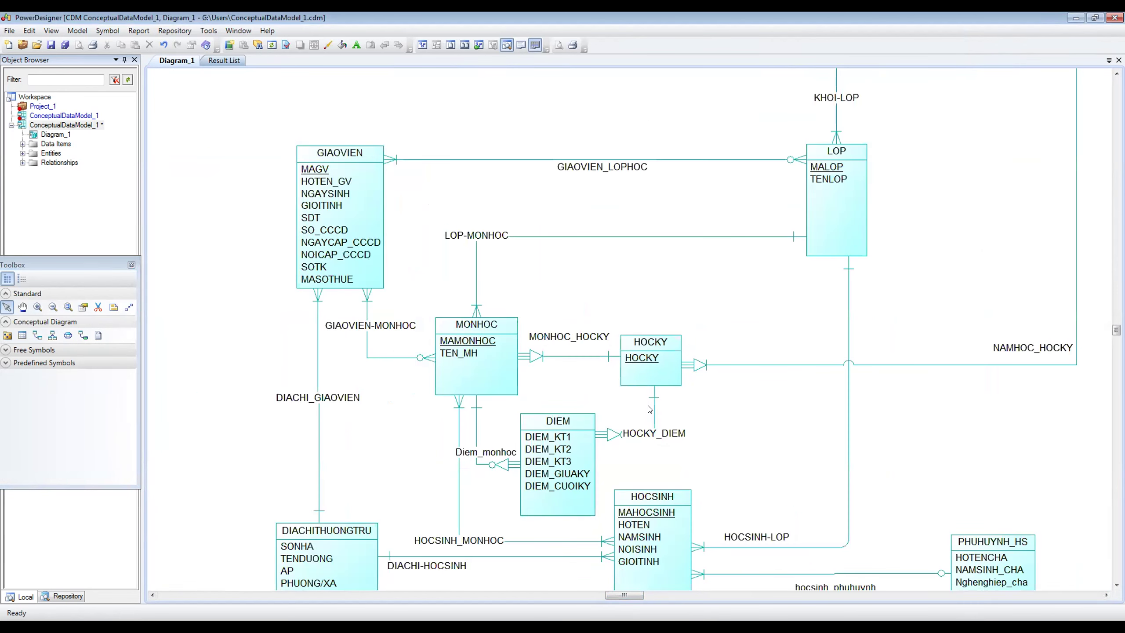
scroll(649, 409, "down", 1)
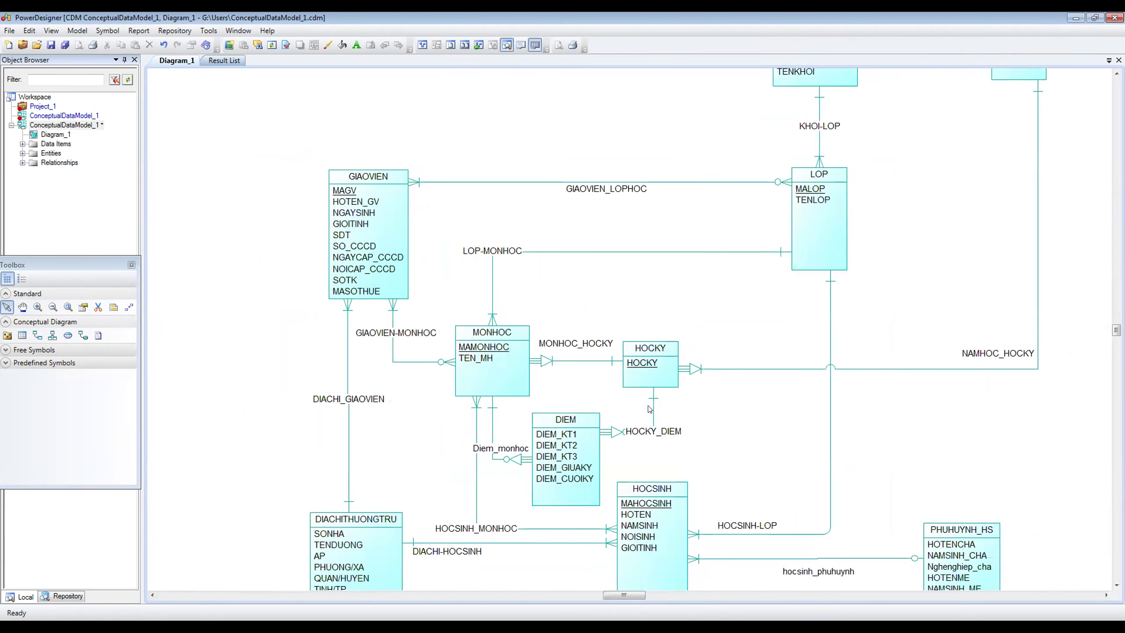
scroll(650, 408, "down", 1)
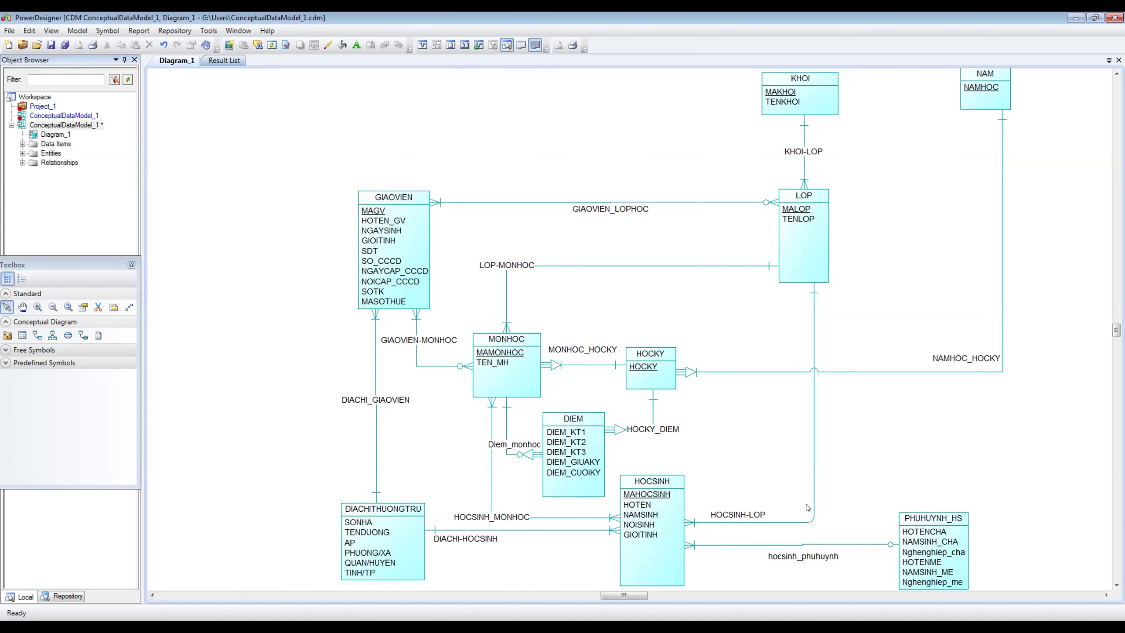
left_click_drag(1005, 85, 778, 362)
left_click(867, 364)
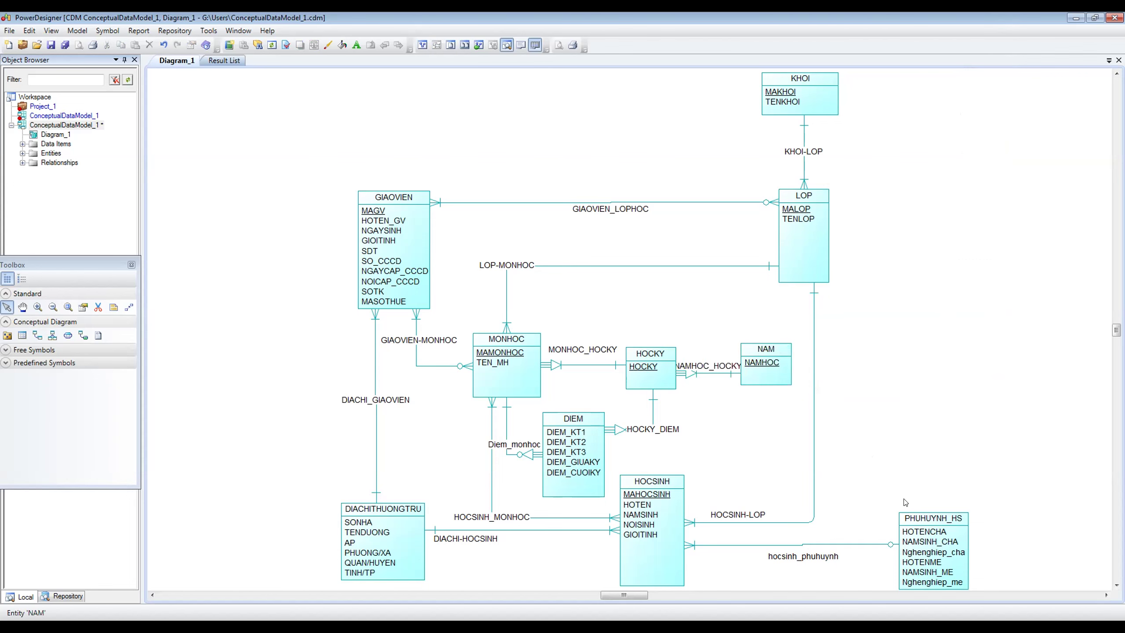
left_click_drag(926, 537, 875, 533)
left_click(942, 446)
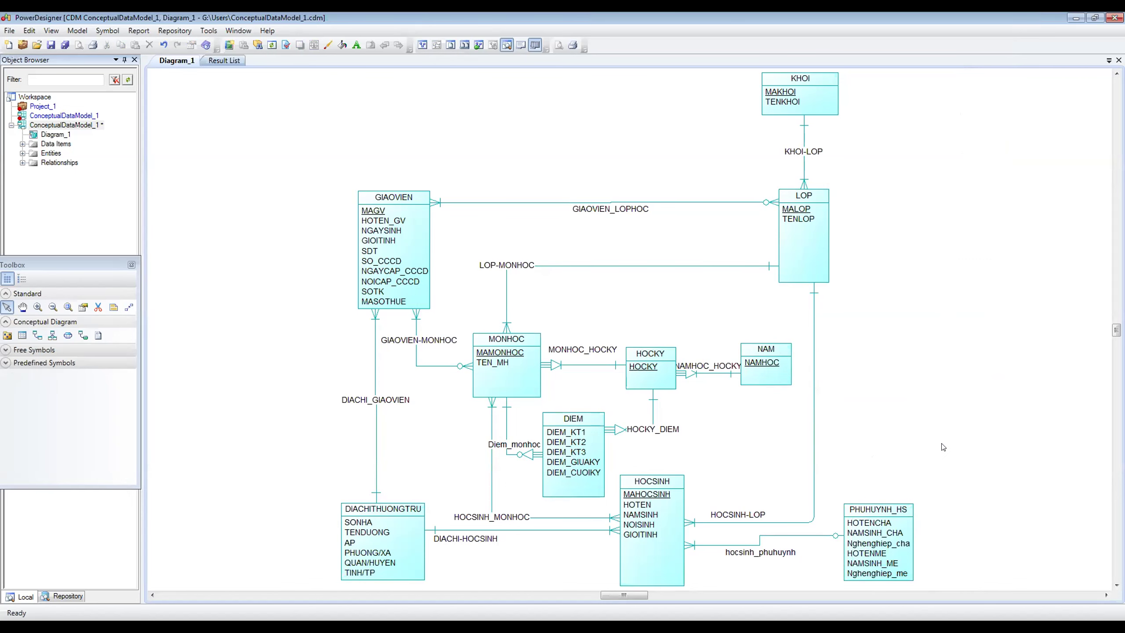
left_click_drag(786, 373, 795, 372)
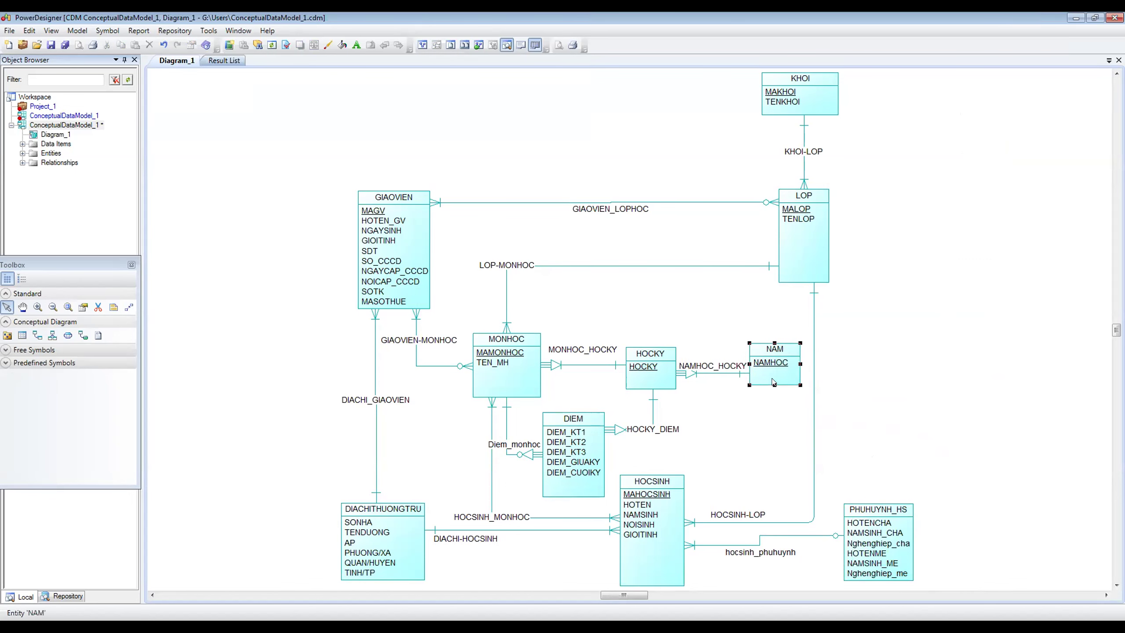
- Turn off the Dependent option for HOCKY to NAM in the NAMHOC_HOCKY relationship's cardinalities
left_click(686, 373)
double_click(685, 376)
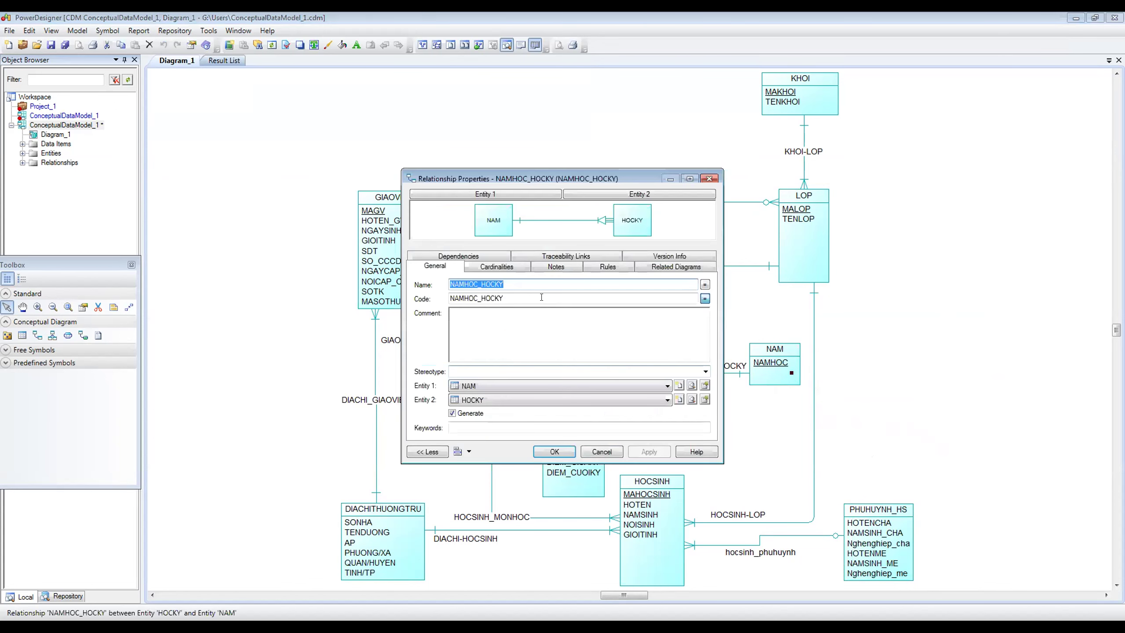
left_click(518, 267)
left_click(427, 417)
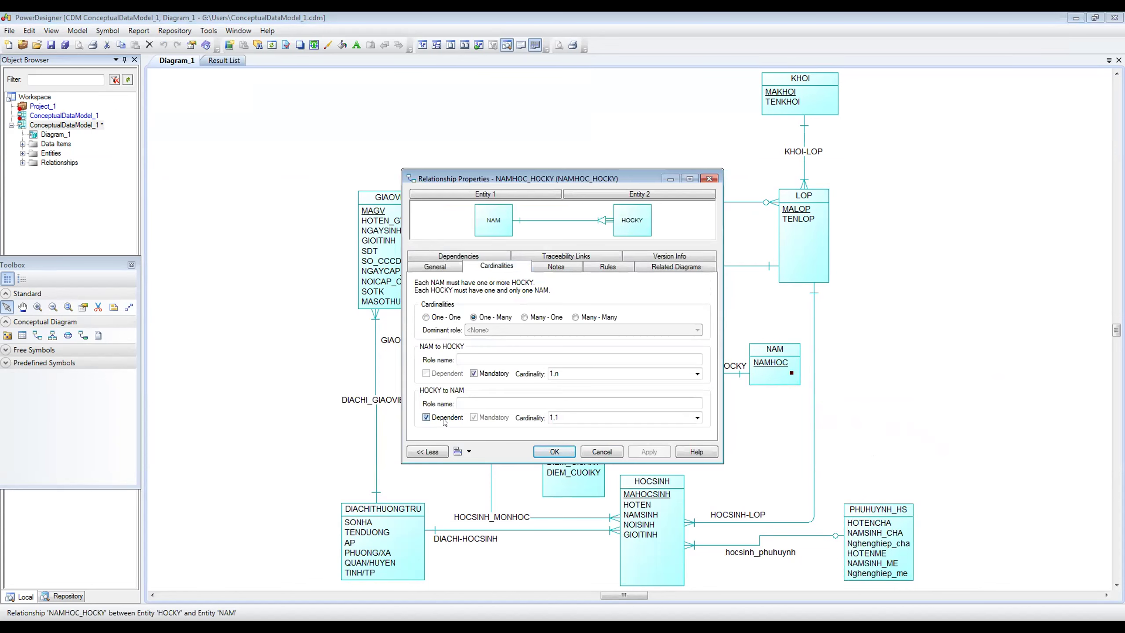
left_click(554, 451)
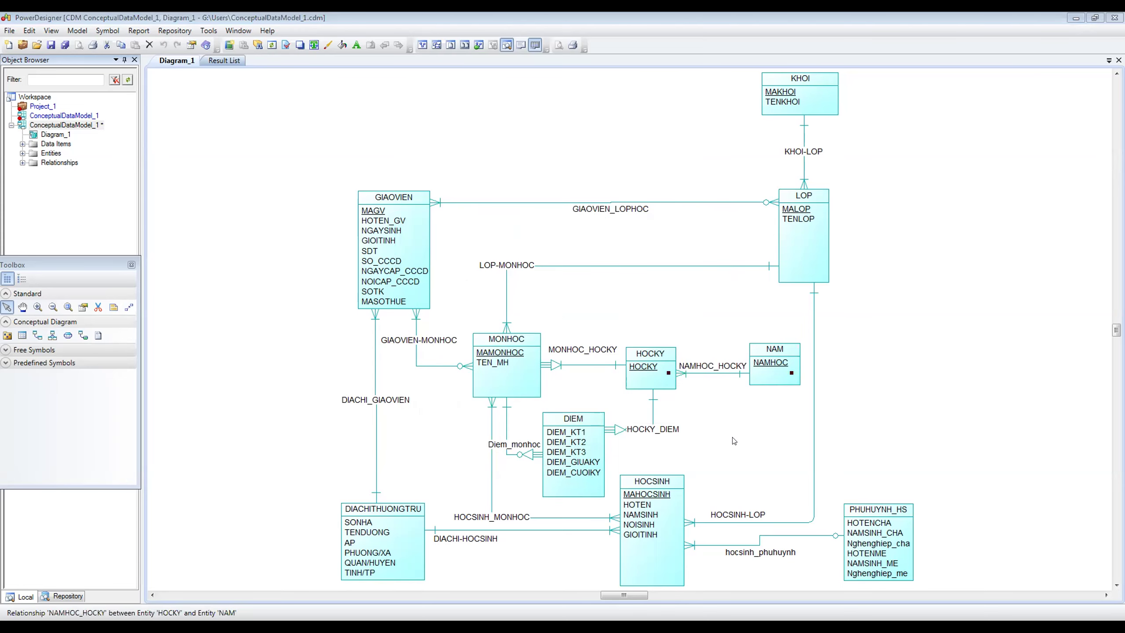
left_click(948, 432)
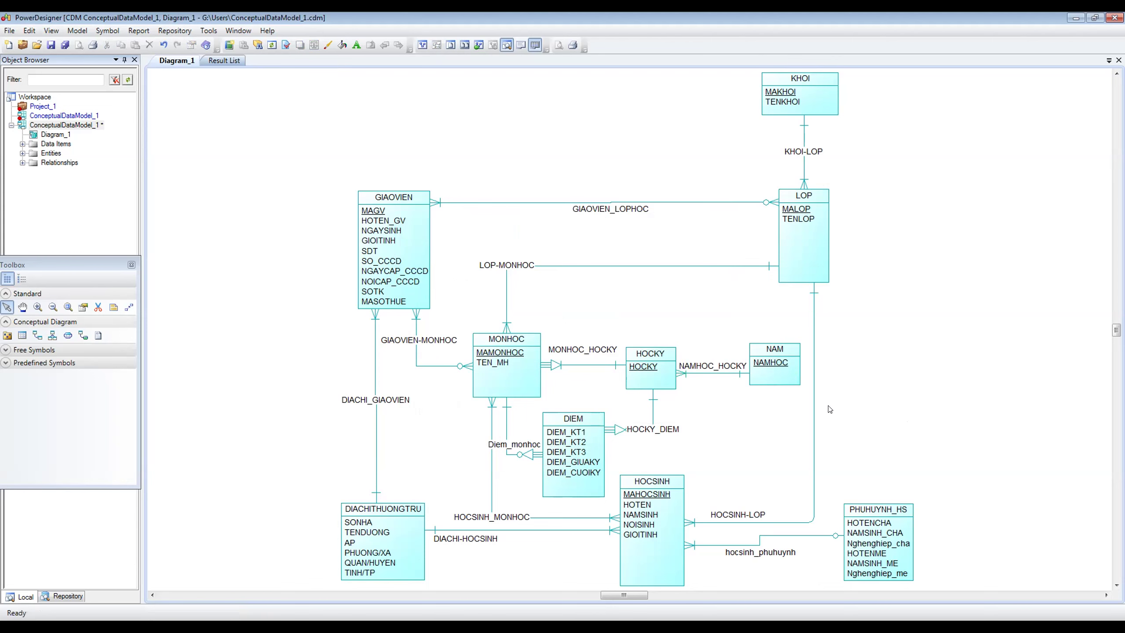
- Delete the NAMHOC_HOCKY relationship between NAM and HOCKY, removing the object as well as its symbol
double_click(672, 384)
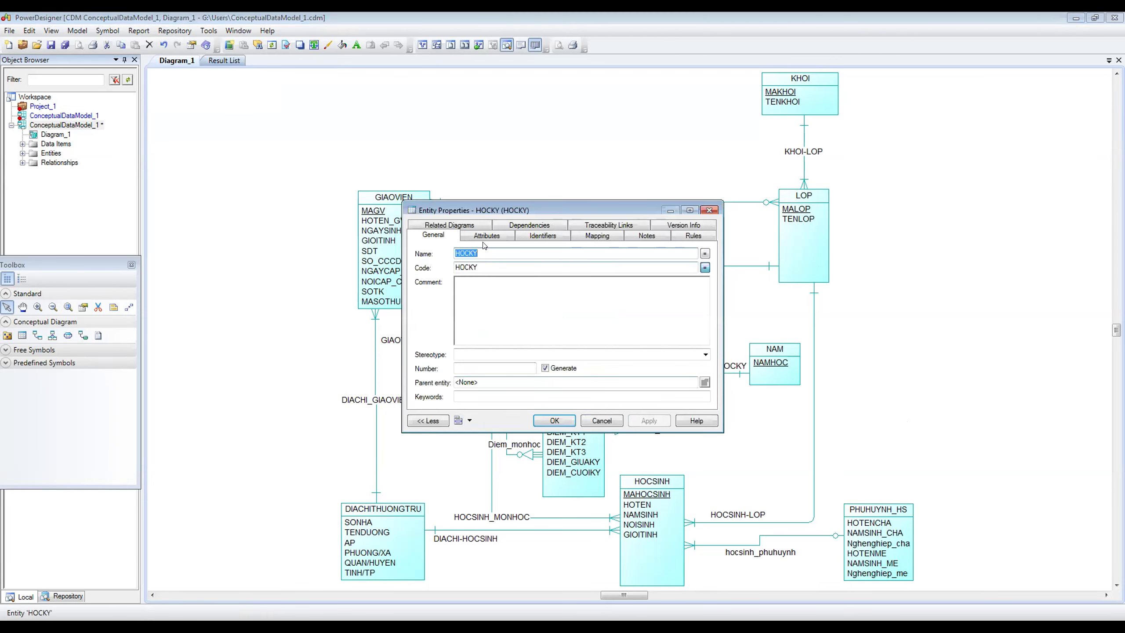
left_click(611, 424)
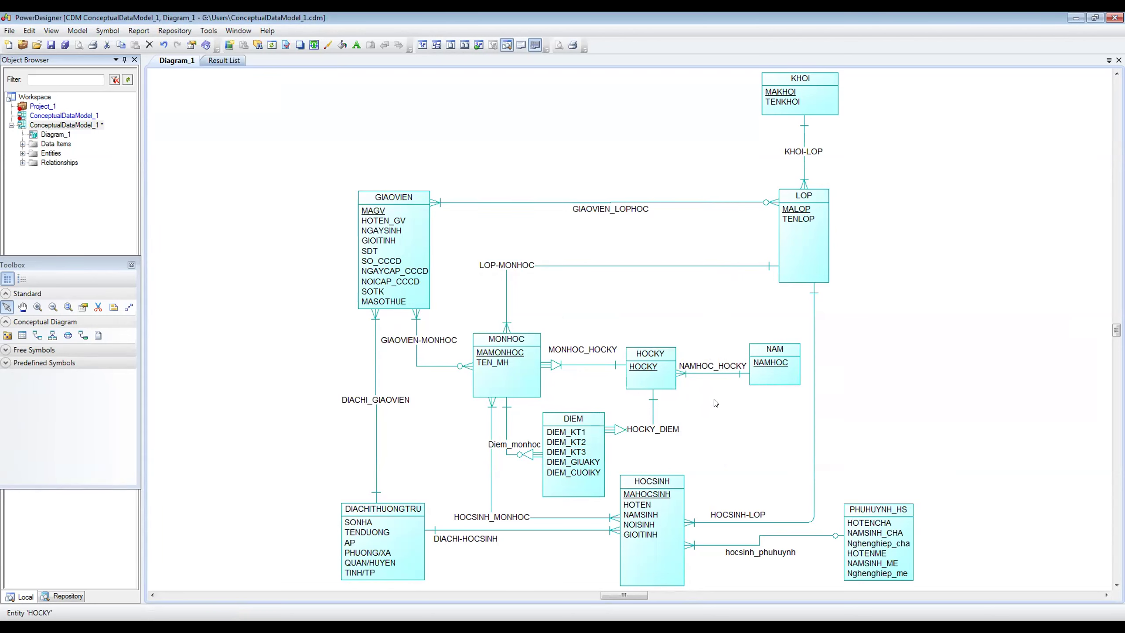
left_click(687, 378)
left_click(682, 376)
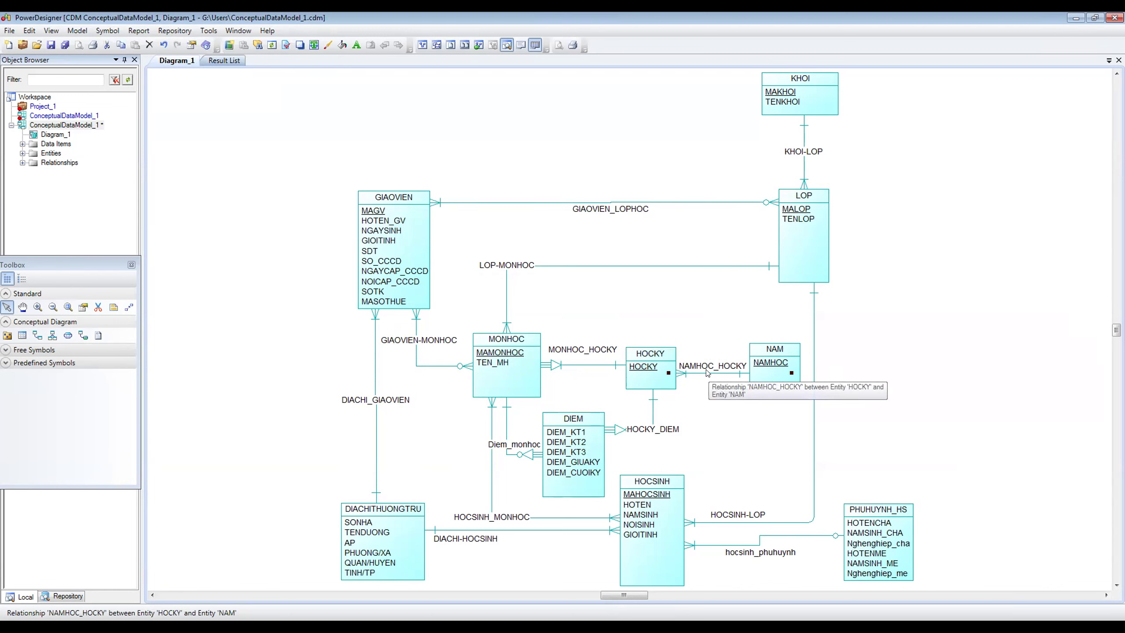
key("Delete")
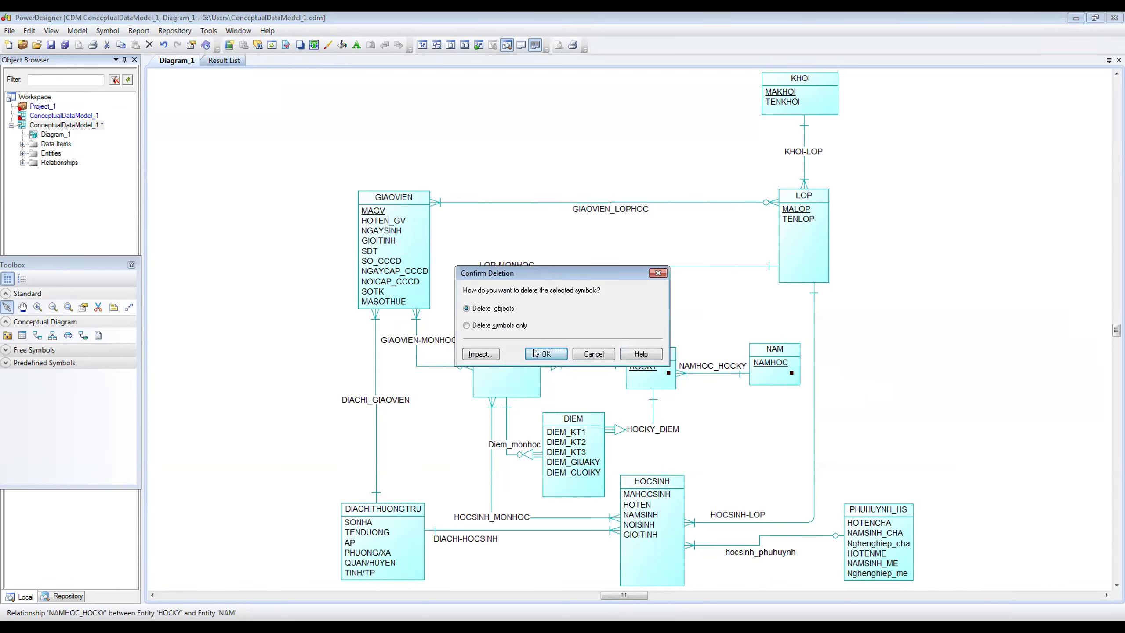
left_click(546, 355)
left_click(323, 17)
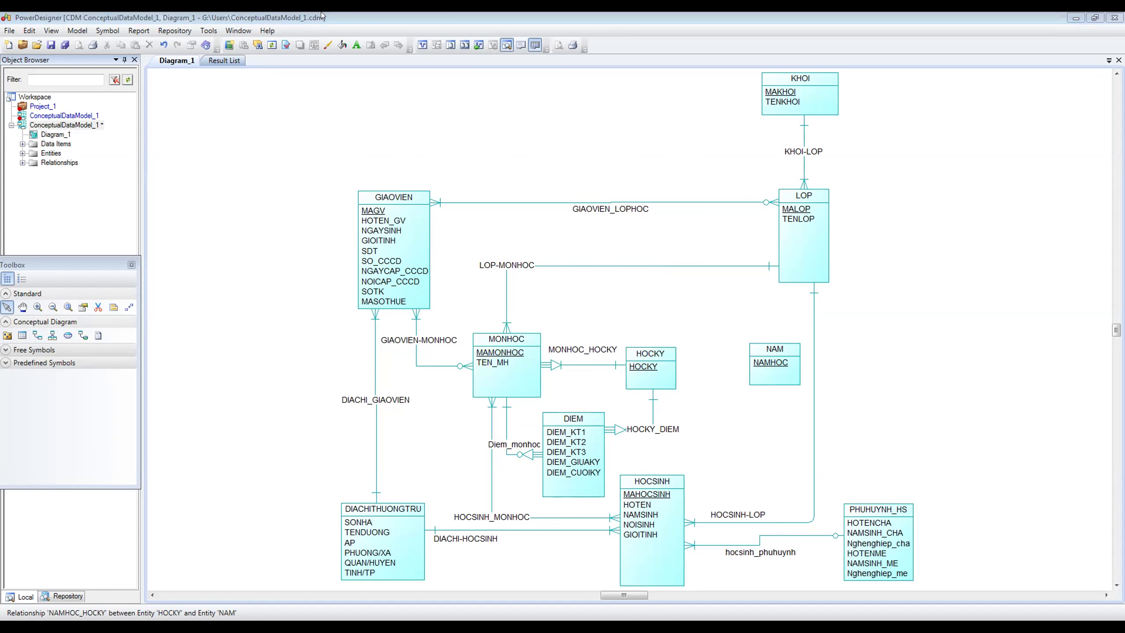
- Move the unlinked NAM entity directly above HOCKY and clear the selection
left_click_drag(781, 364, 658, 305)
left_click(695, 308)
left_click(724, 288)
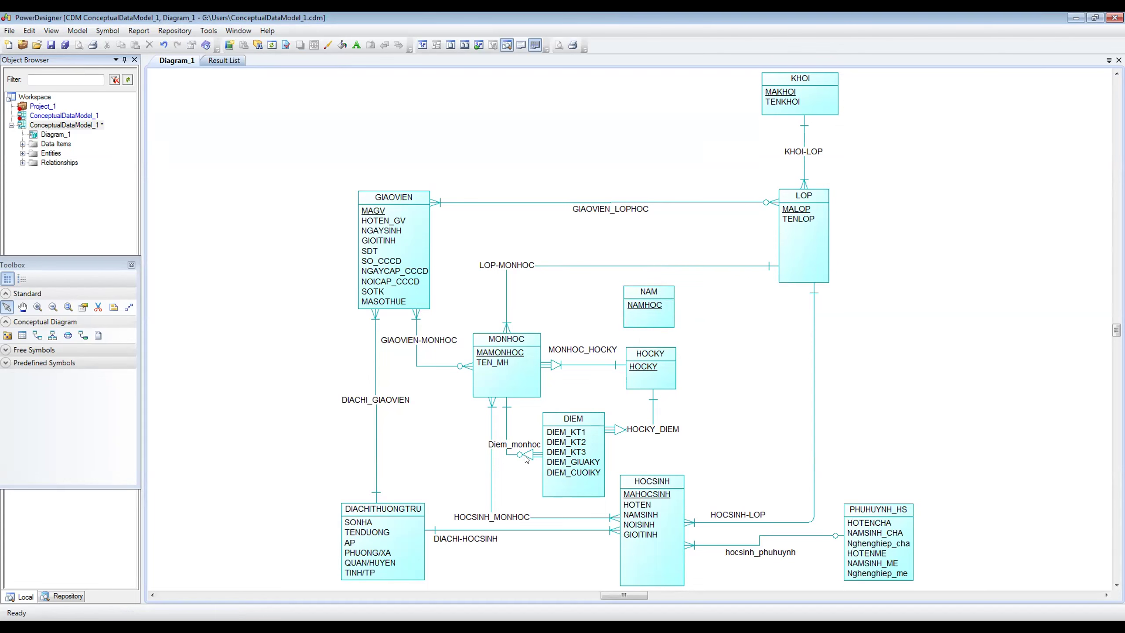
- Review the attribute list of the PHUHUYNH_HS entity and leave it without changes
left_click(651, 522)
left_click(736, 467)
left_click(872, 527)
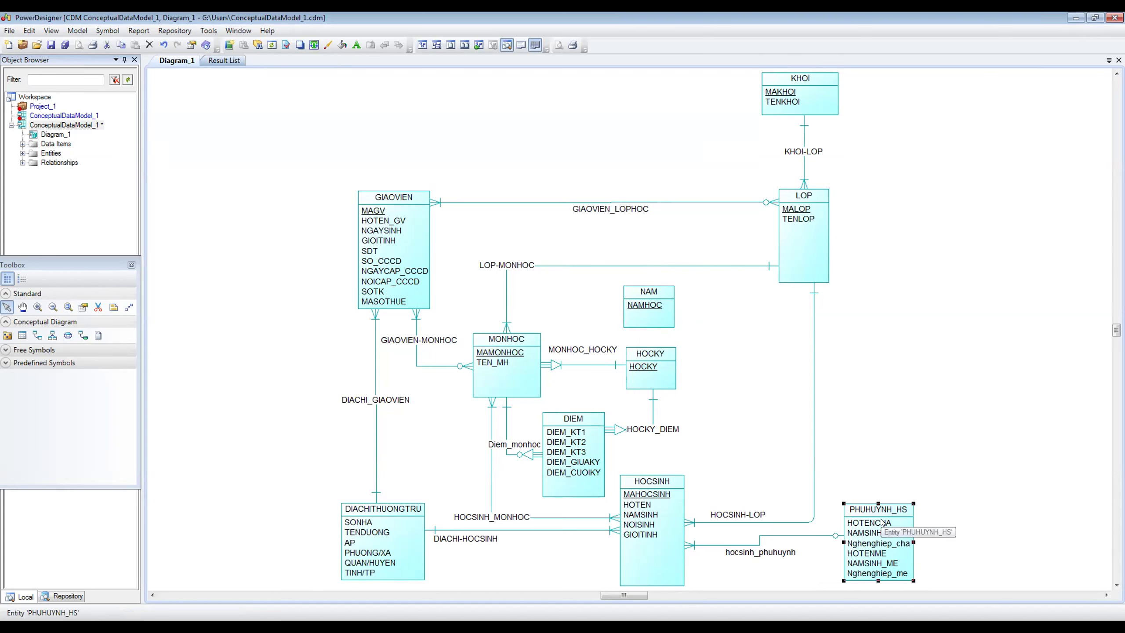
double_click(884, 521)
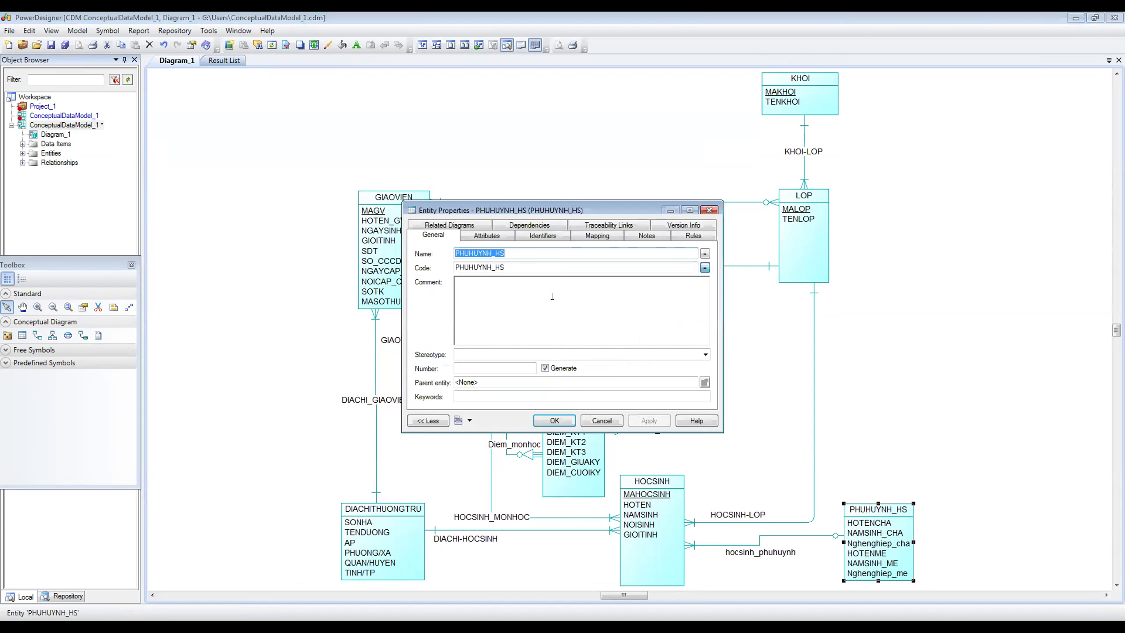
left_click(500, 236)
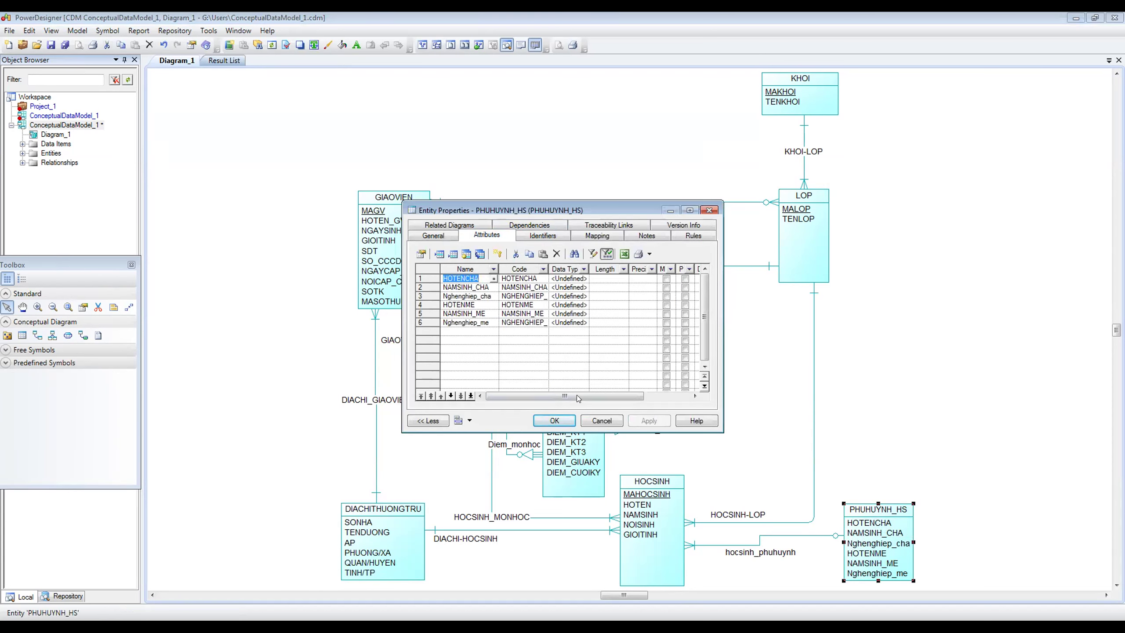
left_click(594, 421)
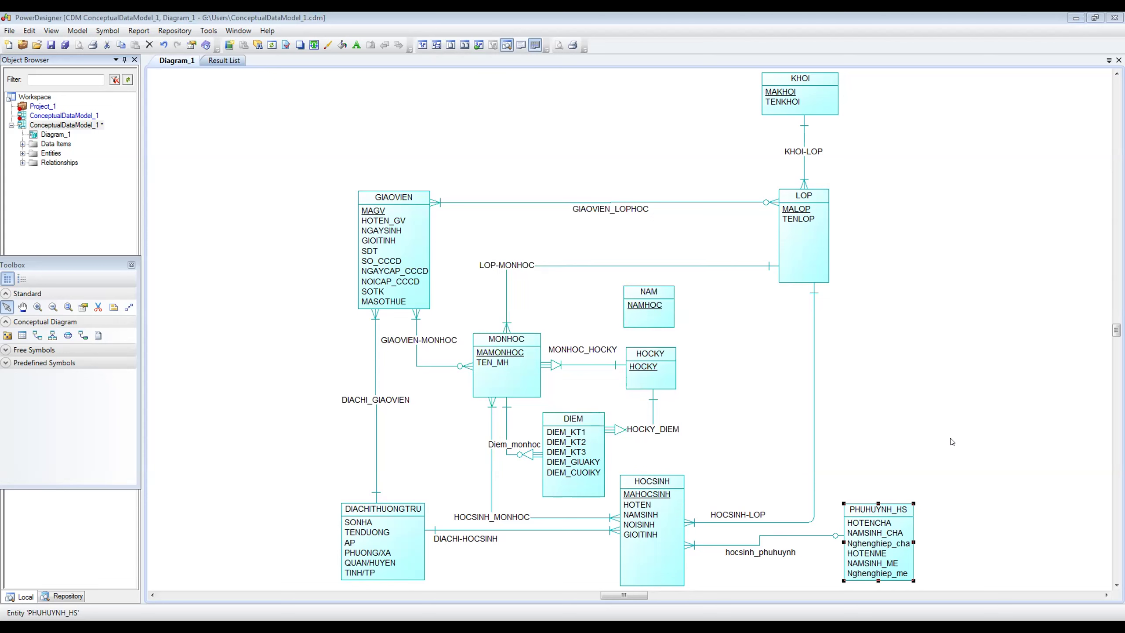
left_click(951, 441)
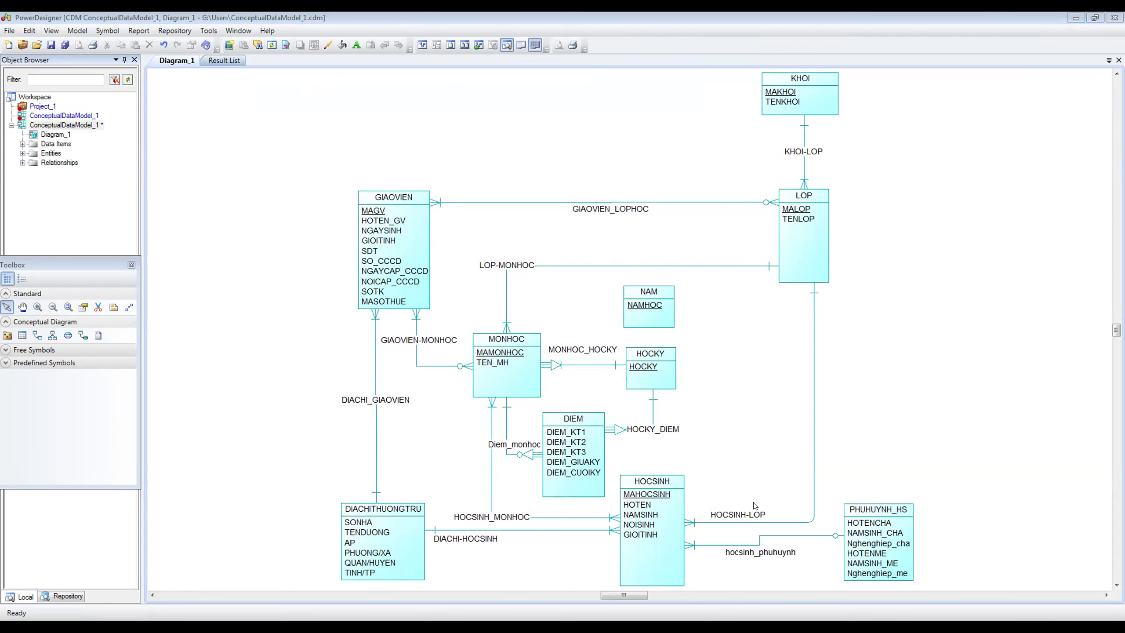
- Set the HOCSINH to PHUHUYNH_HS cardinality of the hocsinh_phuhuynh relationship to 1,1
double_click(764, 536)
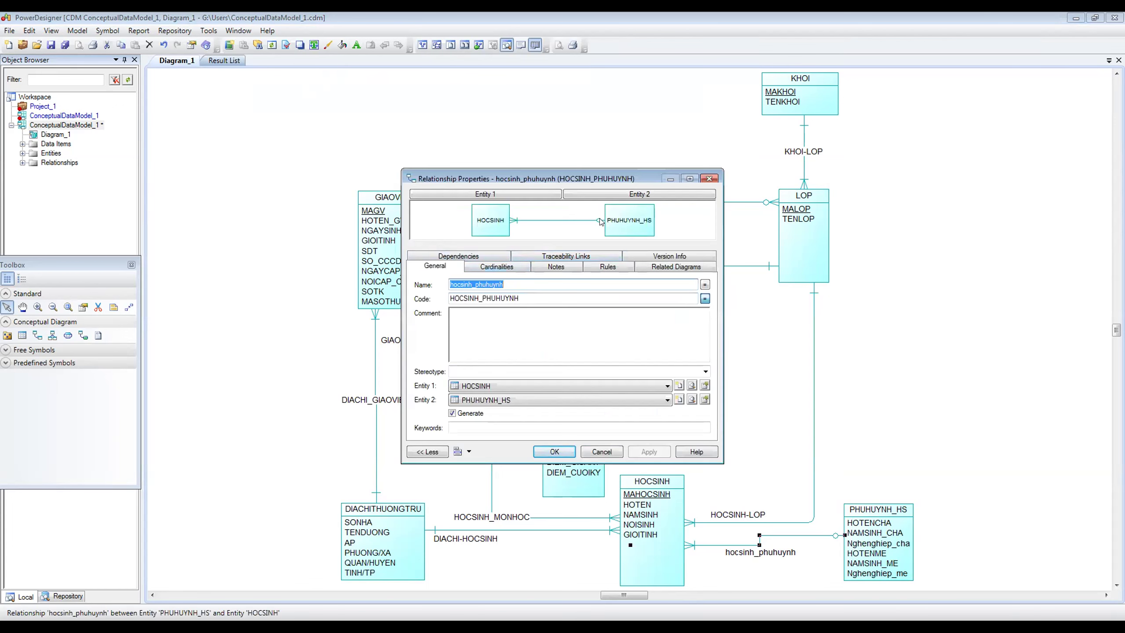
left_click(520, 268)
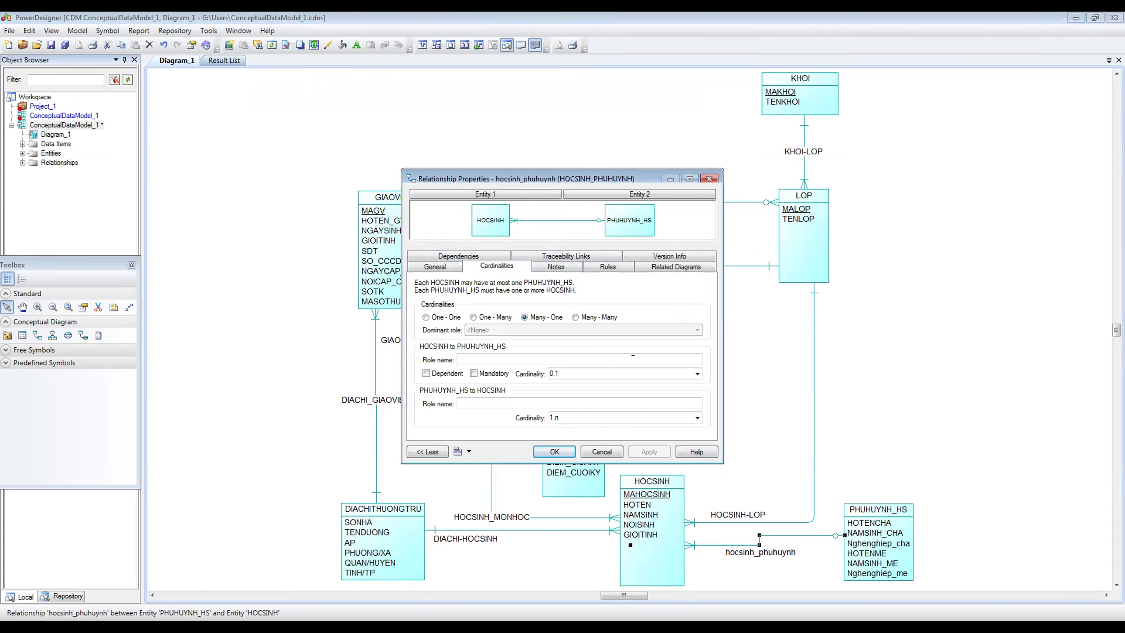
left_click(697, 373)
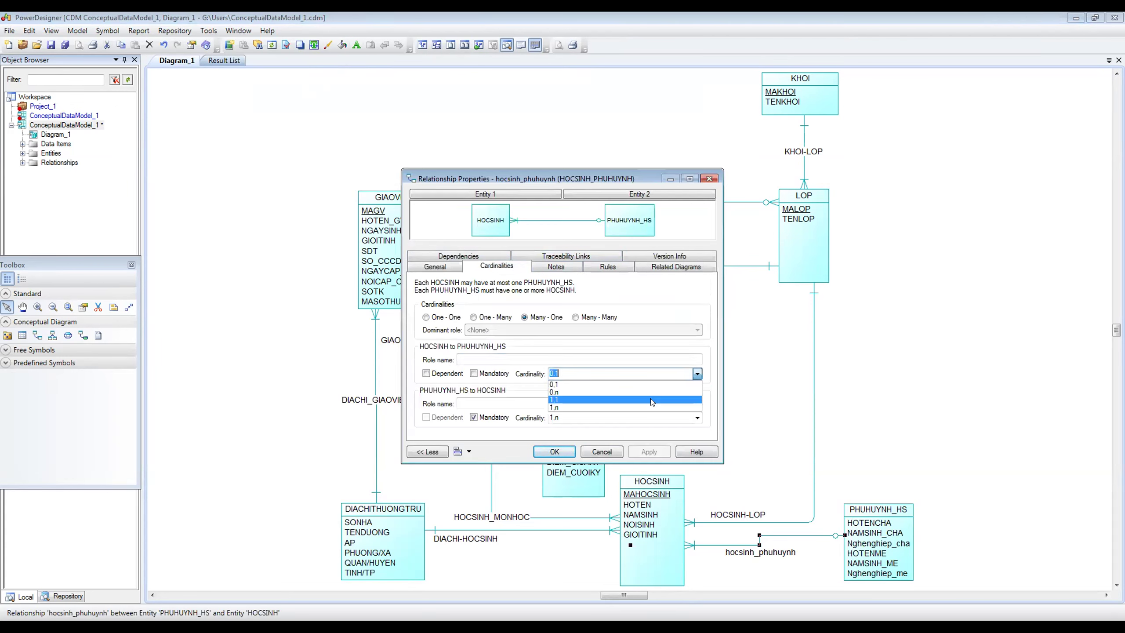
left_click(650, 400)
left_click(554, 451)
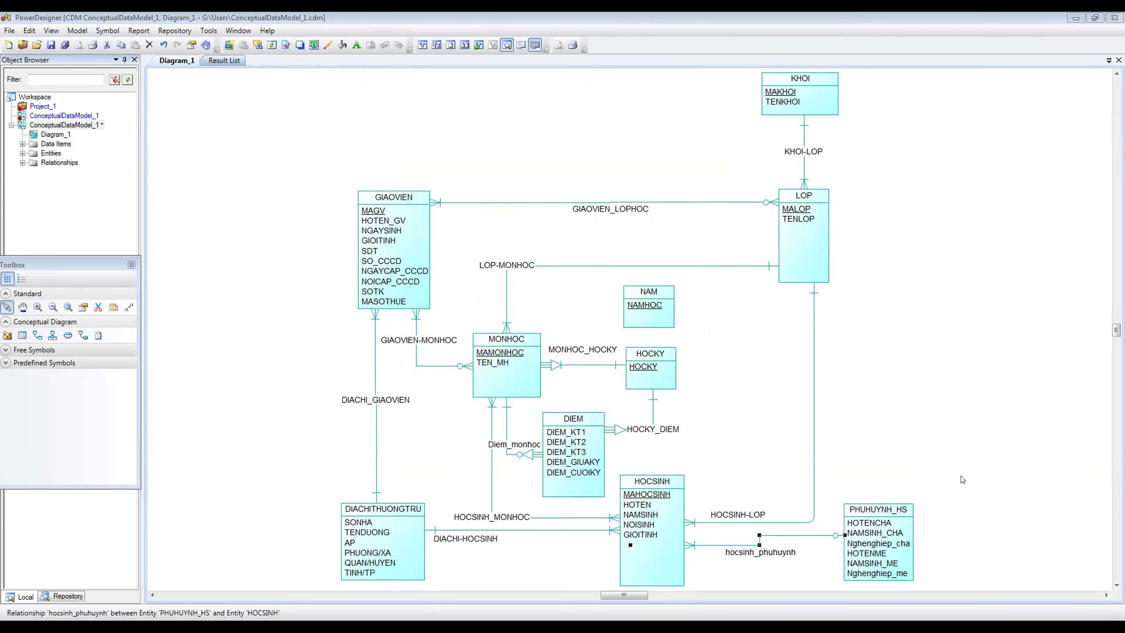
left_click(943, 480)
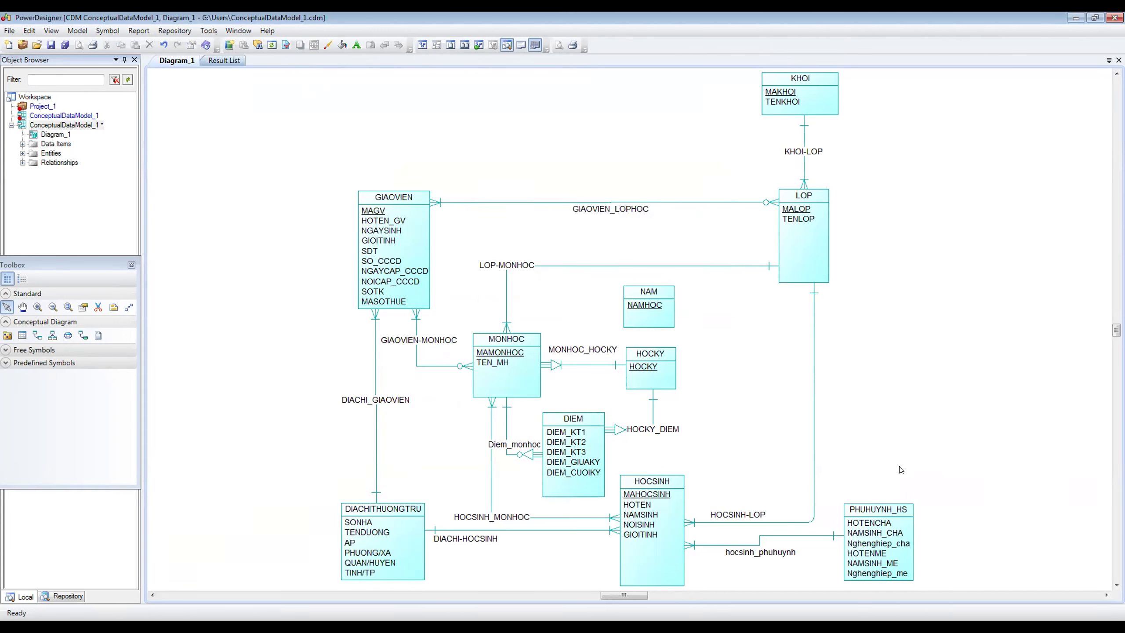
left_click(425, 537)
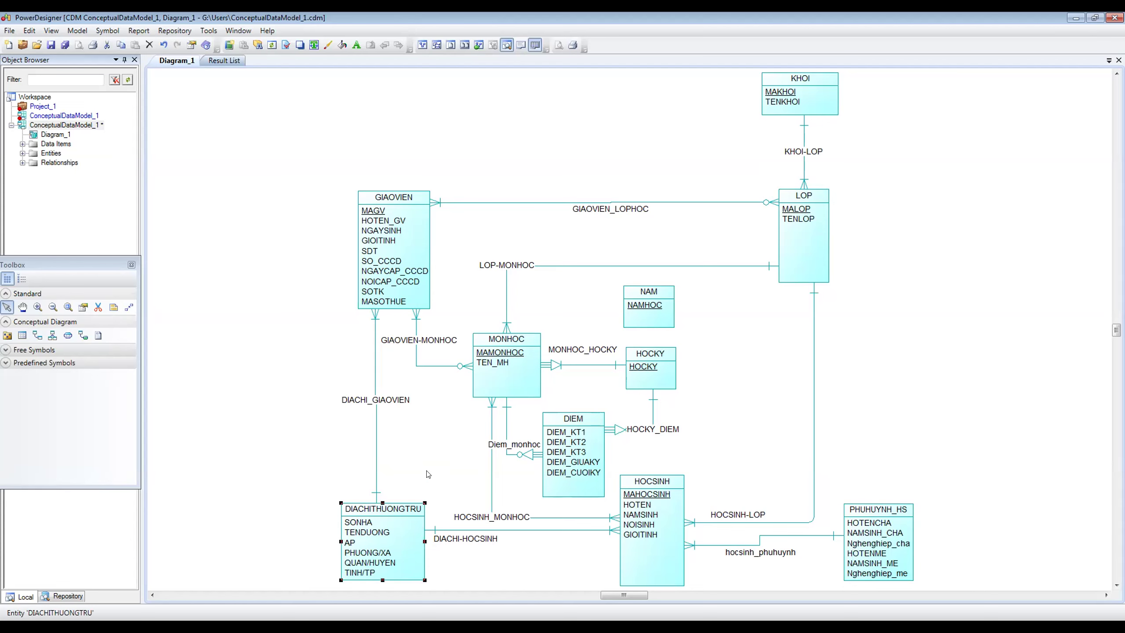
left_click(311, 464)
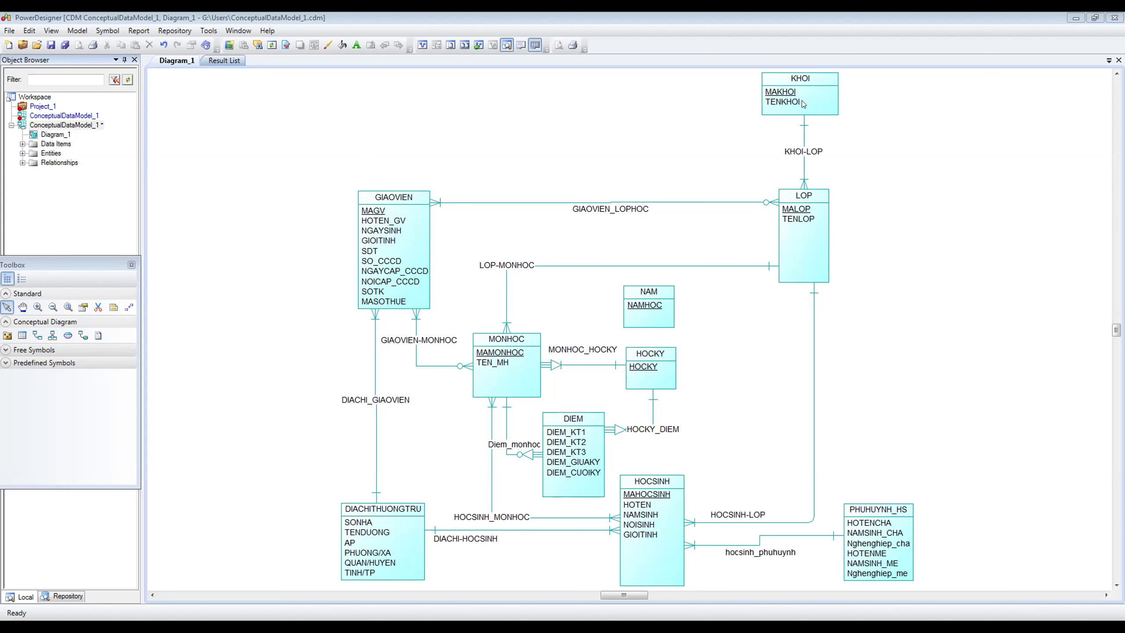
- Move the KHOI entity down closer to LOP and place the NAM entity to the right of LOP
left_click_drag(804, 102, 806, 130)
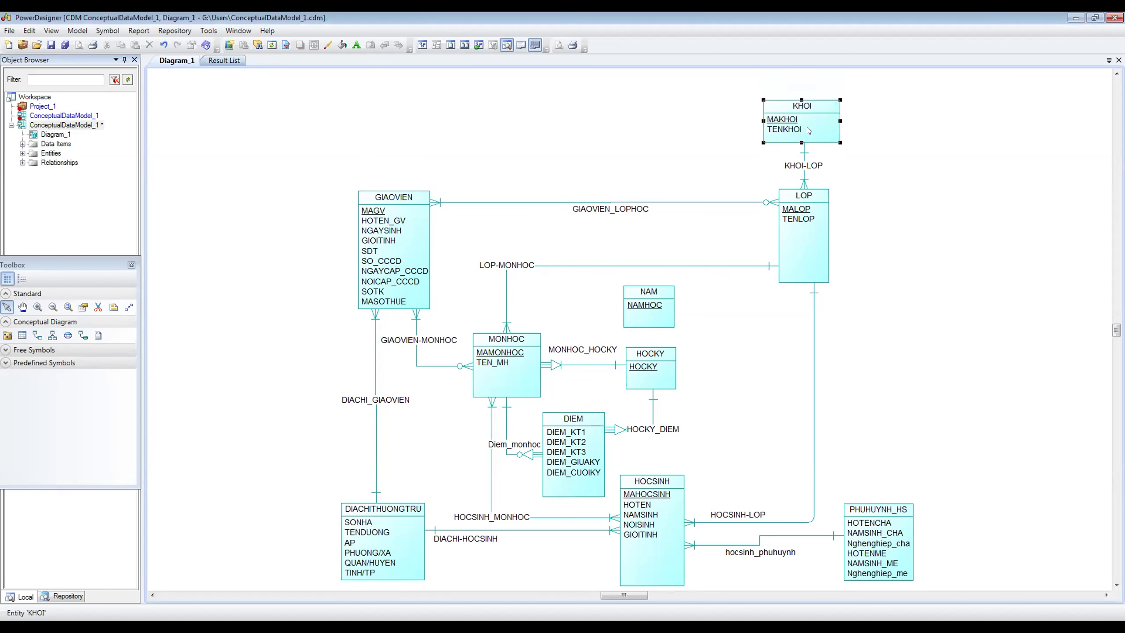
left_click_drag(657, 311, 912, 227)
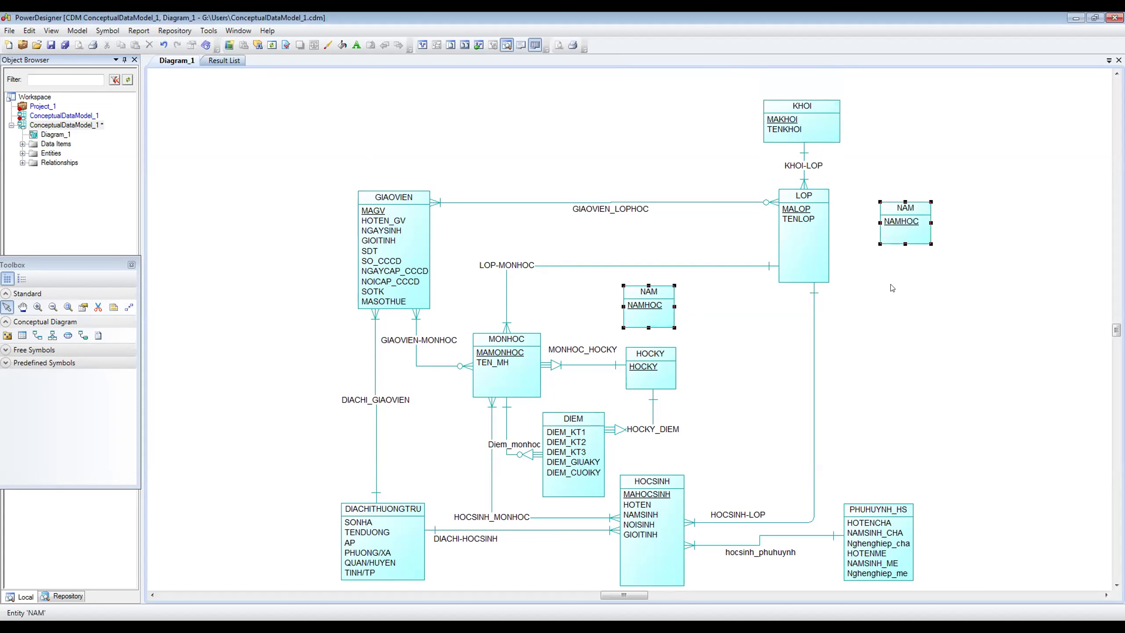
left_click(893, 288)
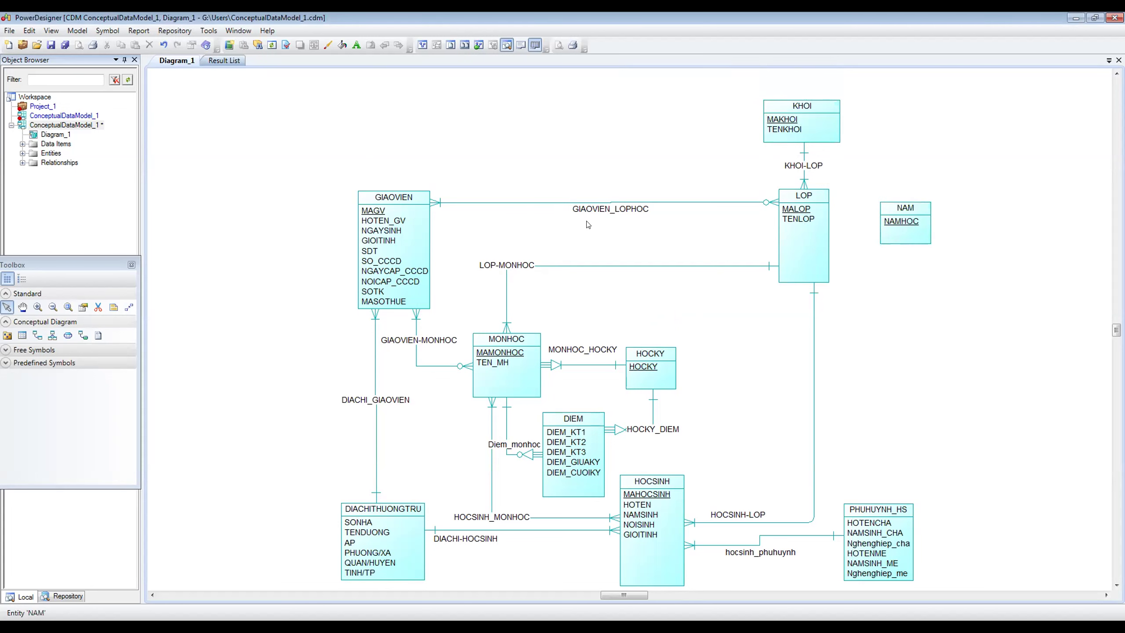
left_click_drag(885, 226, 879, 213)
left_click(856, 259)
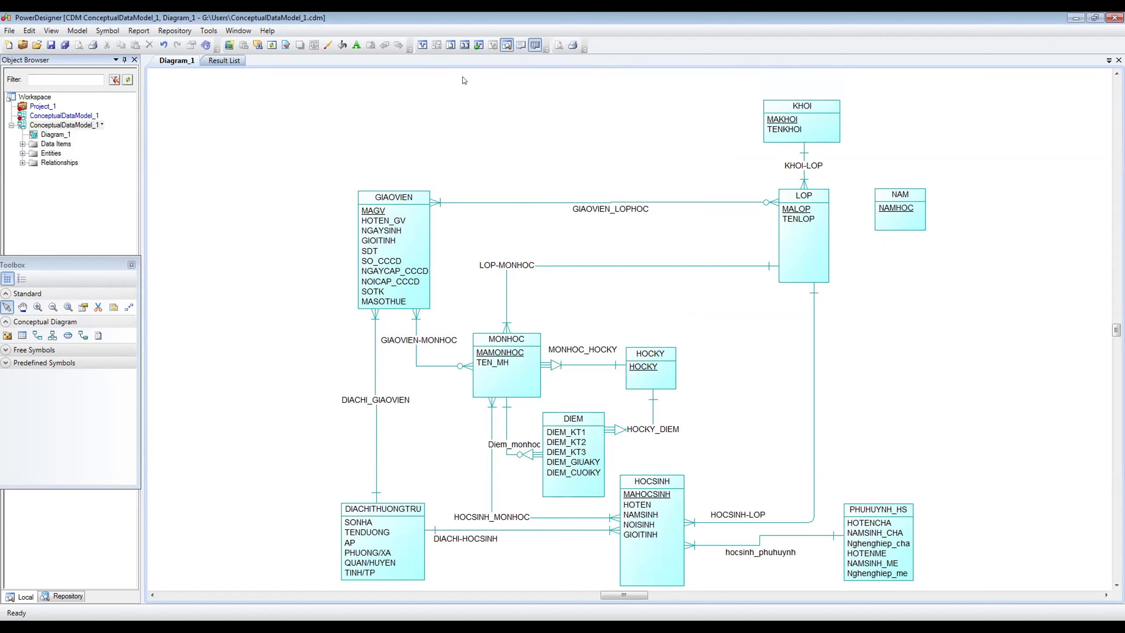
- Rename the NAM entity as NAMHOC
left_click(899, 223)
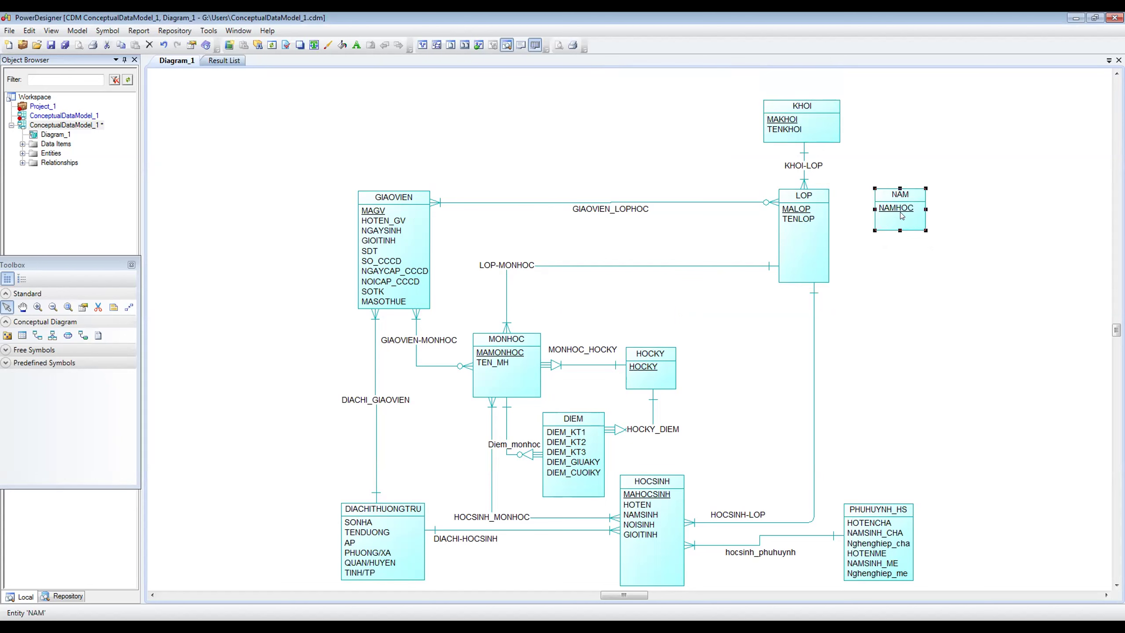
double_click(902, 216)
key("End")
type("h")
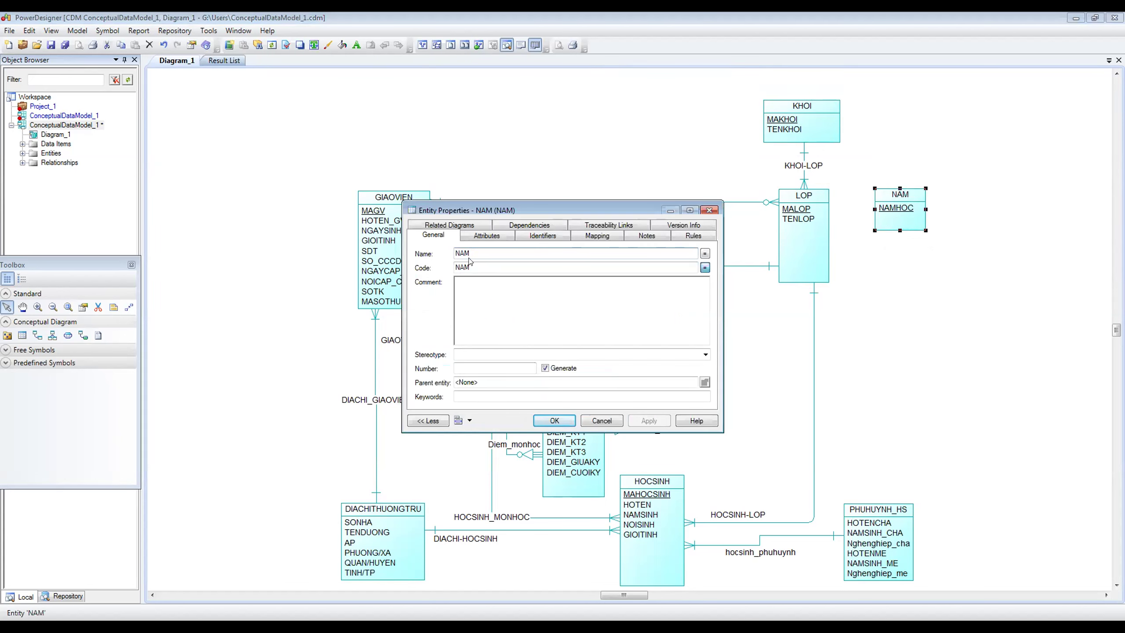
key("BackSpace")
type("HOC")
left_click(649, 421)
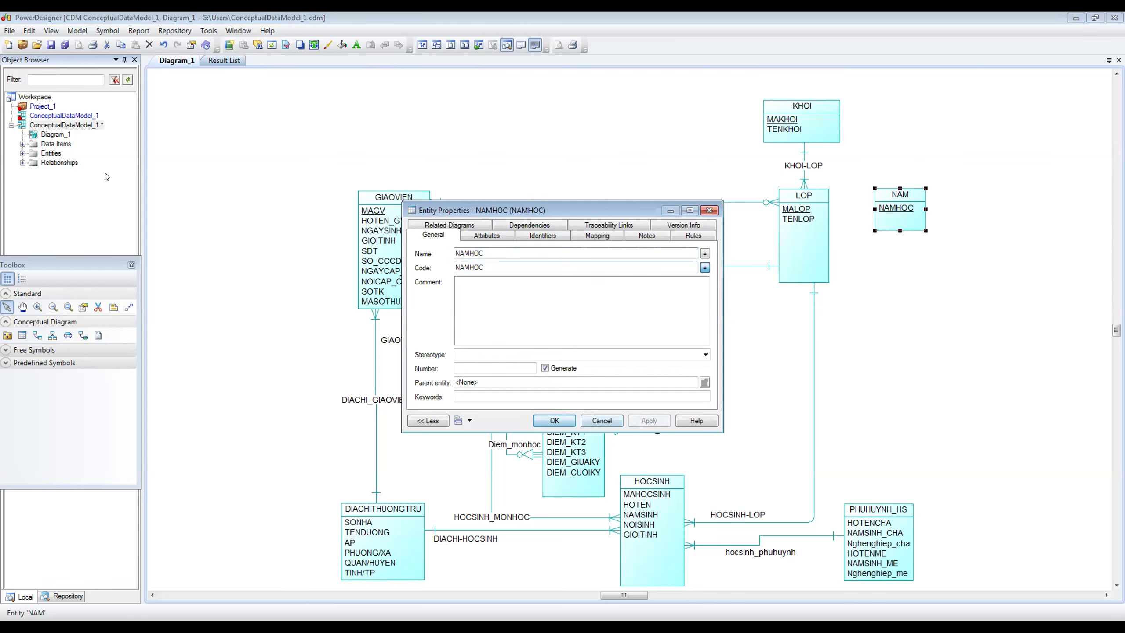
key("Return")
- Draw a relationship from LOP to NAMHOC
left_click(38, 335)
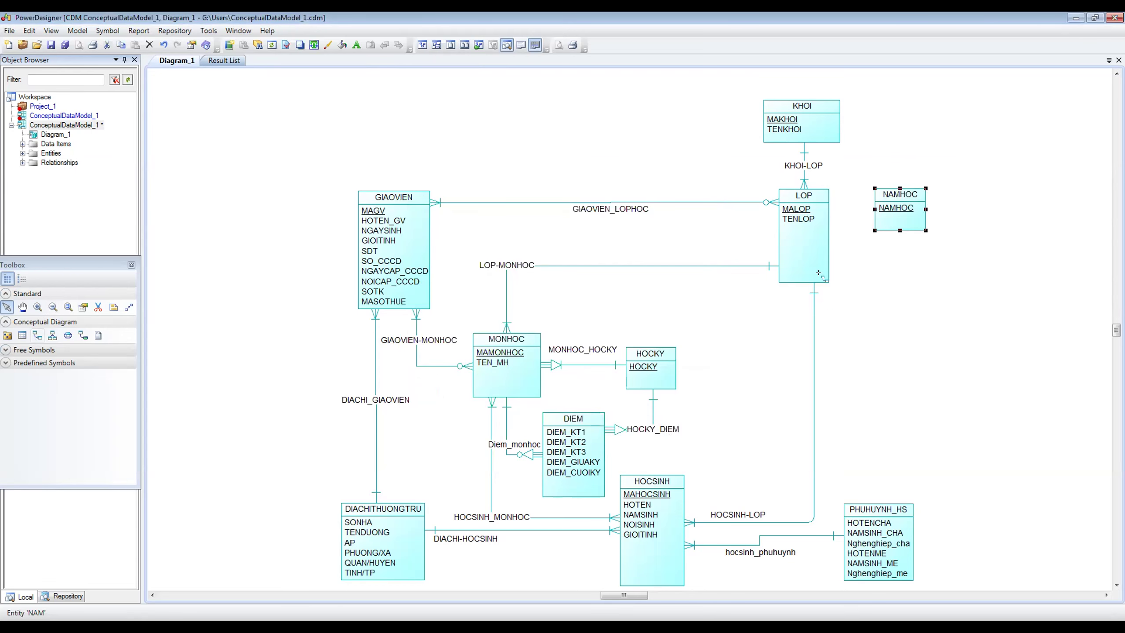
left_click_drag(822, 211, 890, 226)
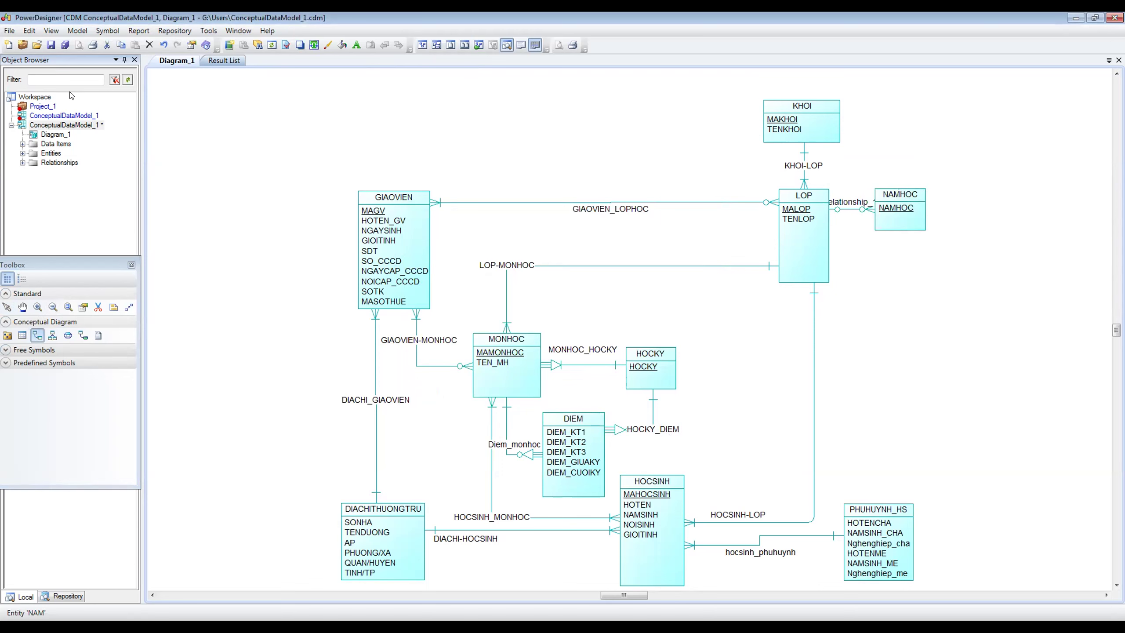
left_click(8, 307)
- Set the new relationship's cardinality to 1,1 from LOP to NAMHOC and 1,n from NAMHOC to LOP
double_click(840, 209)
left_click(498, 265)
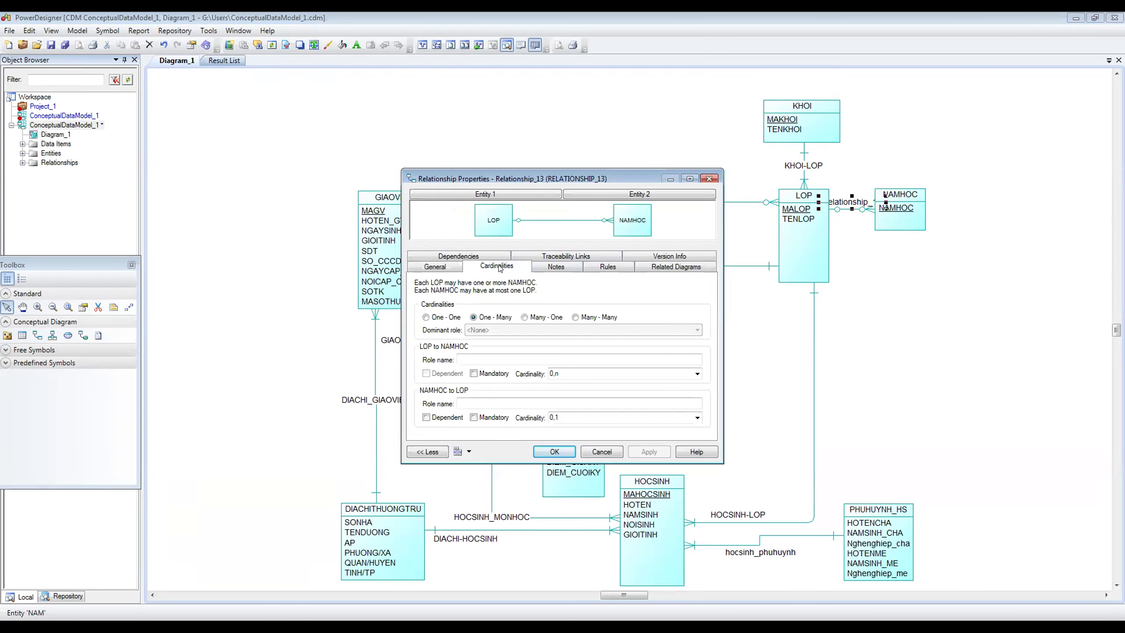
left_click(697, 374)
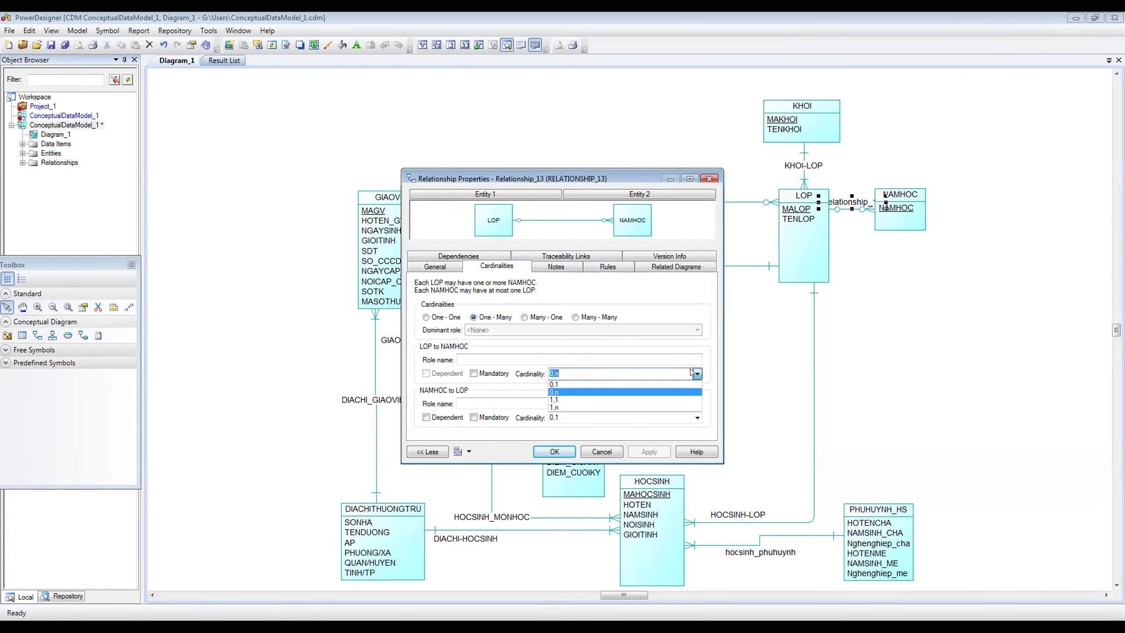
left_click(632, 399)
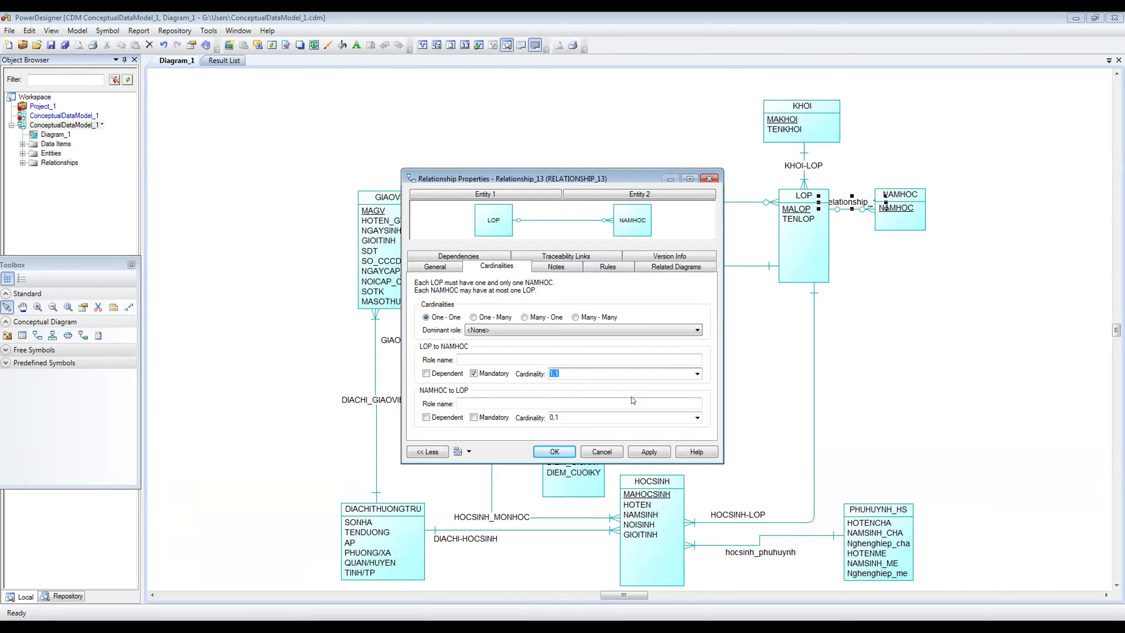
left_click(697, 418)
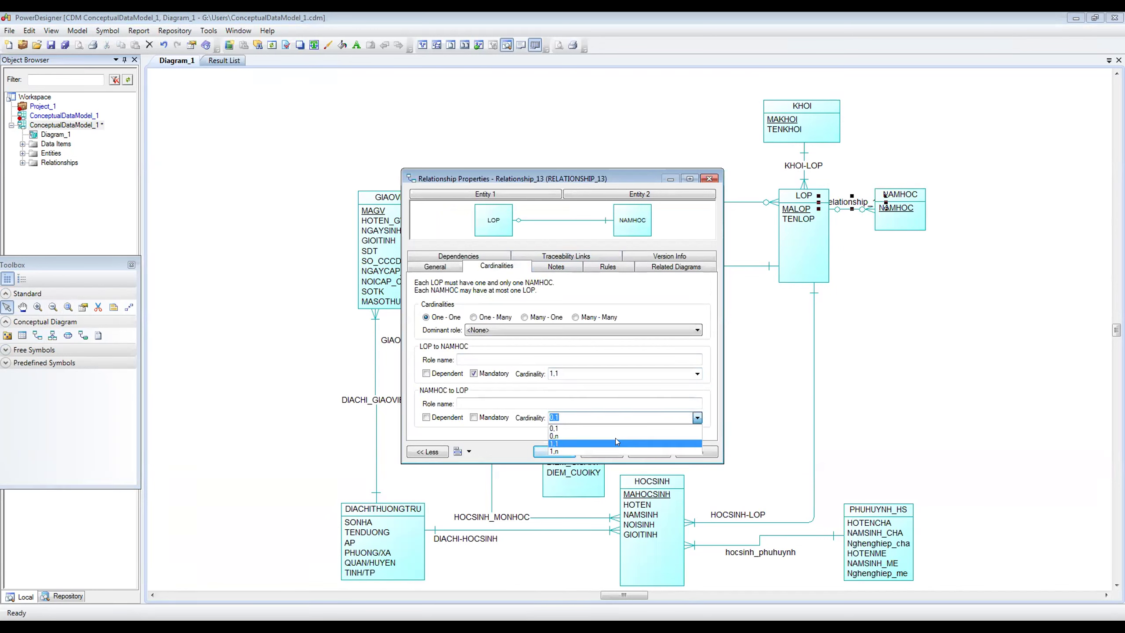
left_click(605, 447)
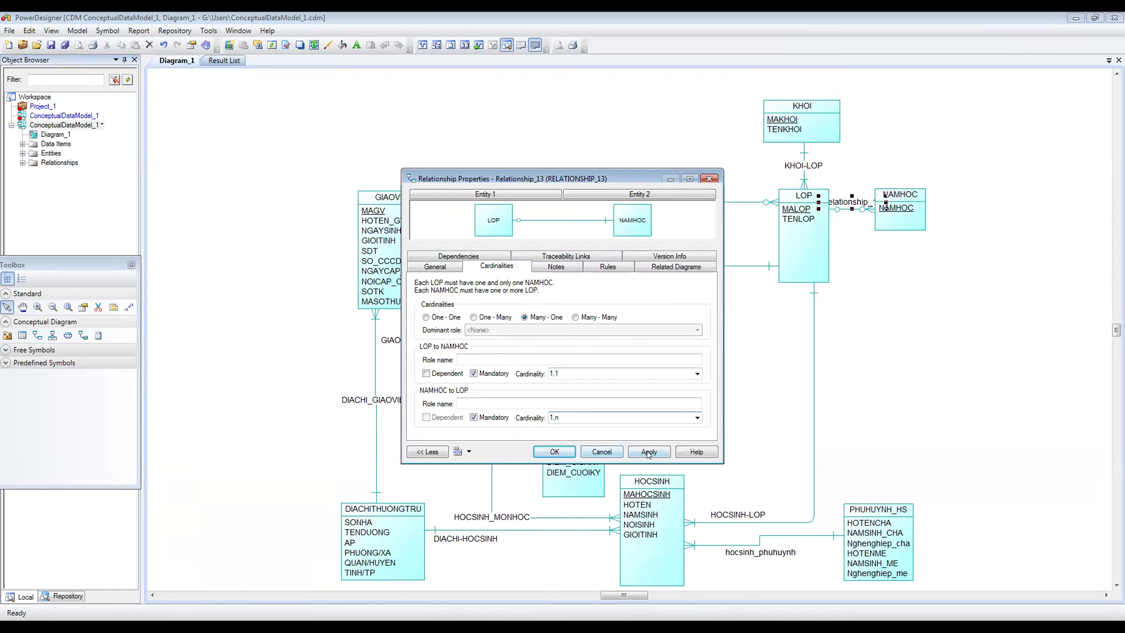
left_click(552, 451)
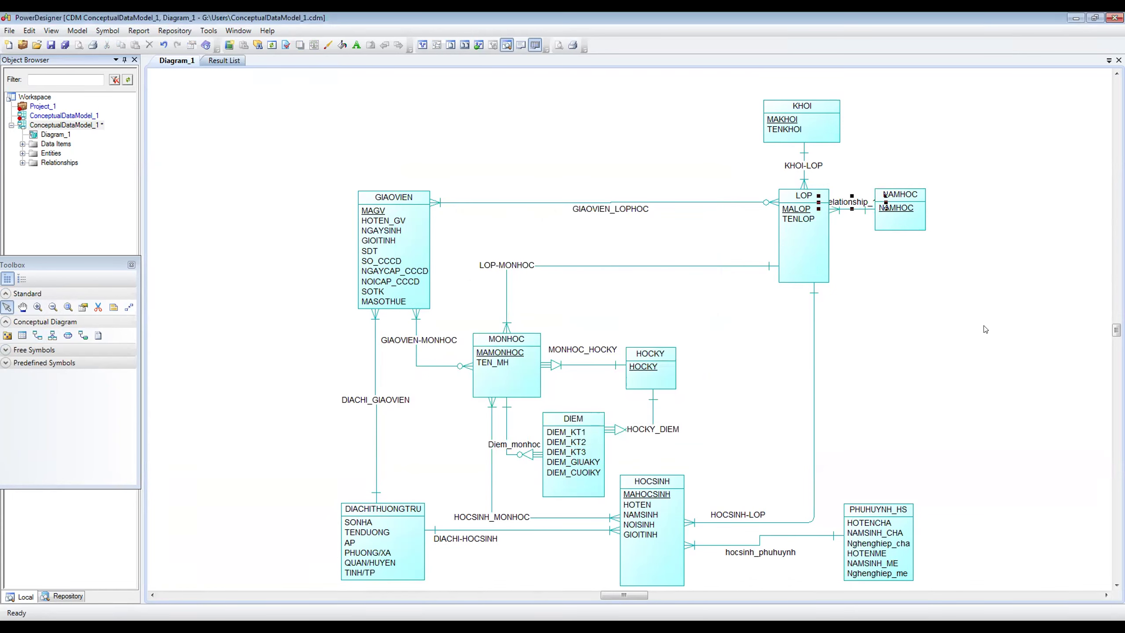
- Move NAMHOC farther to the right of LOP and rename the relationship between them as LOP-NAMHOC
left_click(860, 212)
left_click(867, 184)
left_click_drag(876, 200, 950, 202)
left_click(914, 207, "shift")
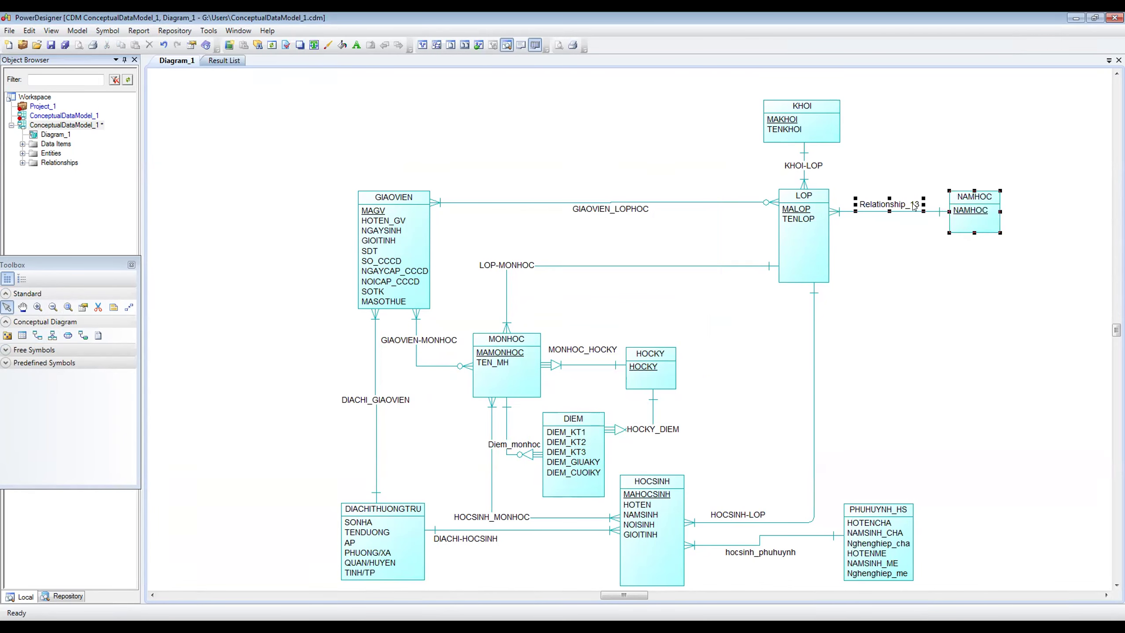
double_click(914, 206)
type("LOP-NAMHOC")
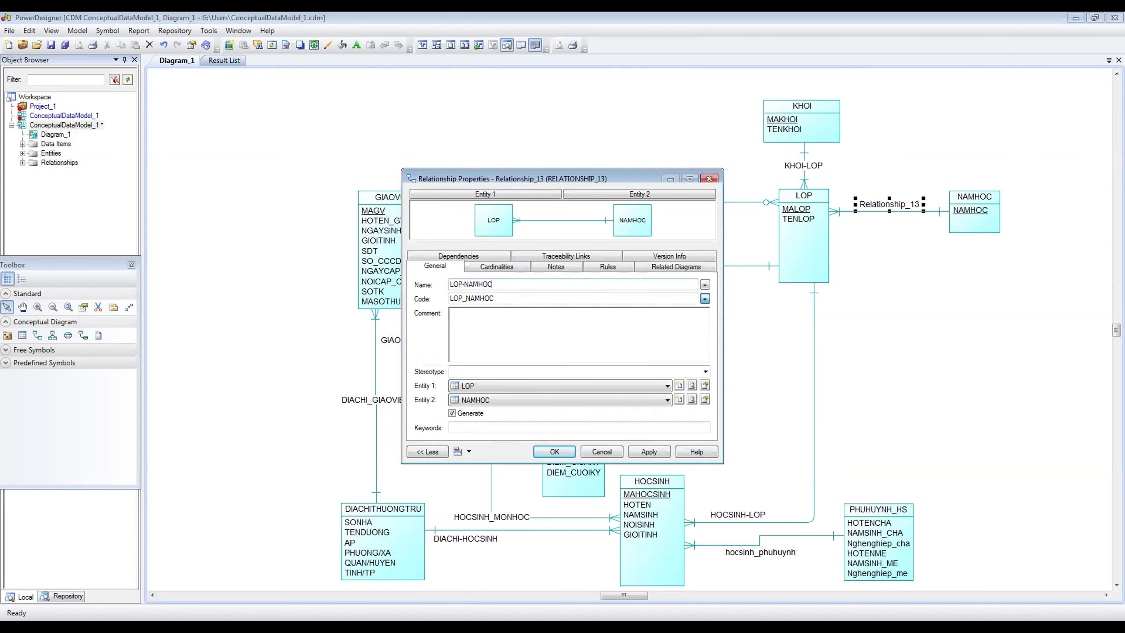
key("Return")
left_click(766, 367)
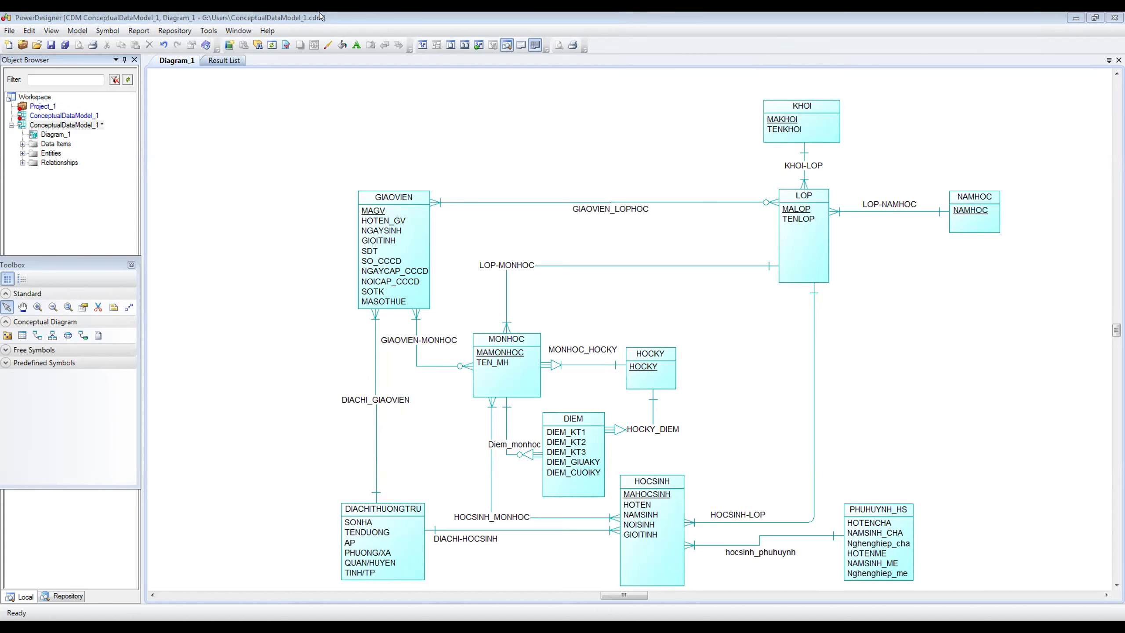
- Delete the GIAOVIEN_LOPHOC relationship between GIAOVIEN and LOP, removing the object as well as its symbol
left_click(651, 203)
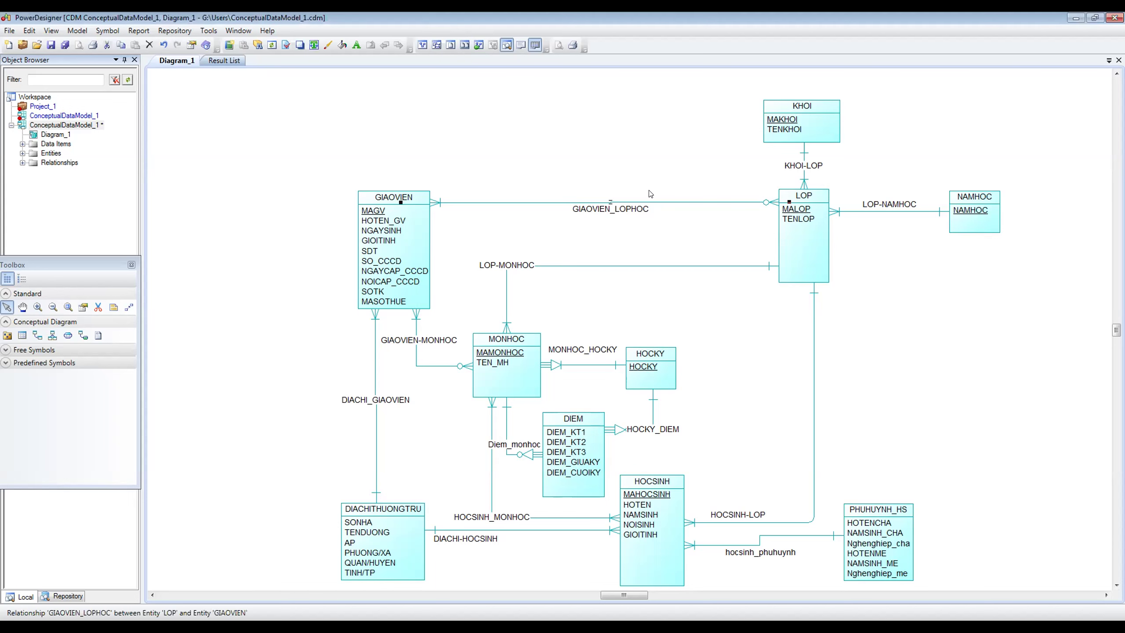
key("Delete")
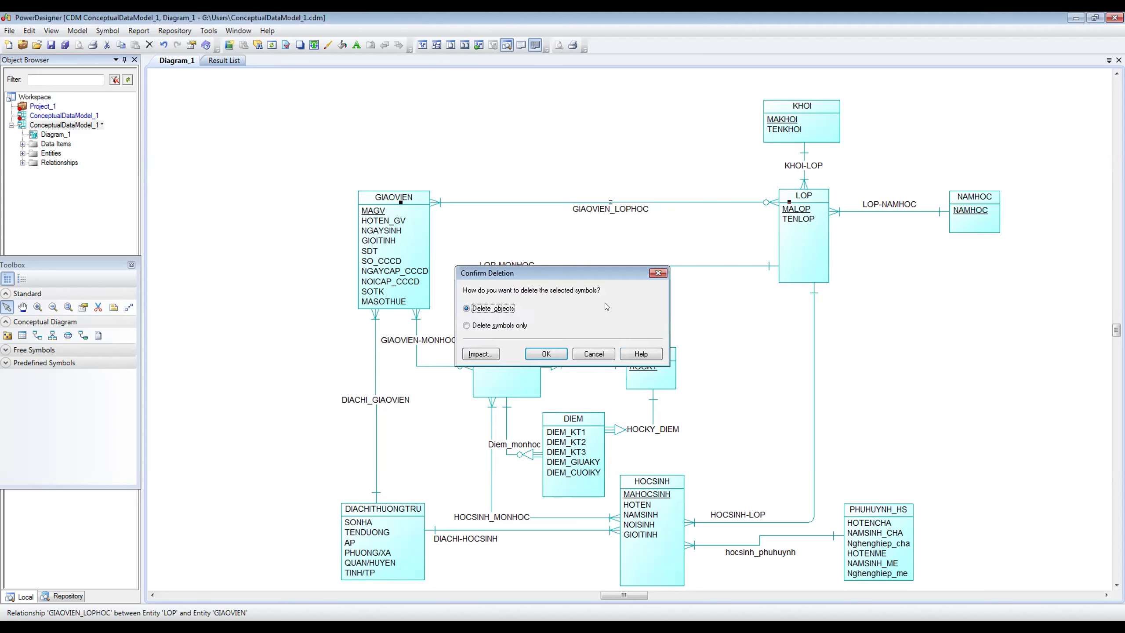
key("Return")
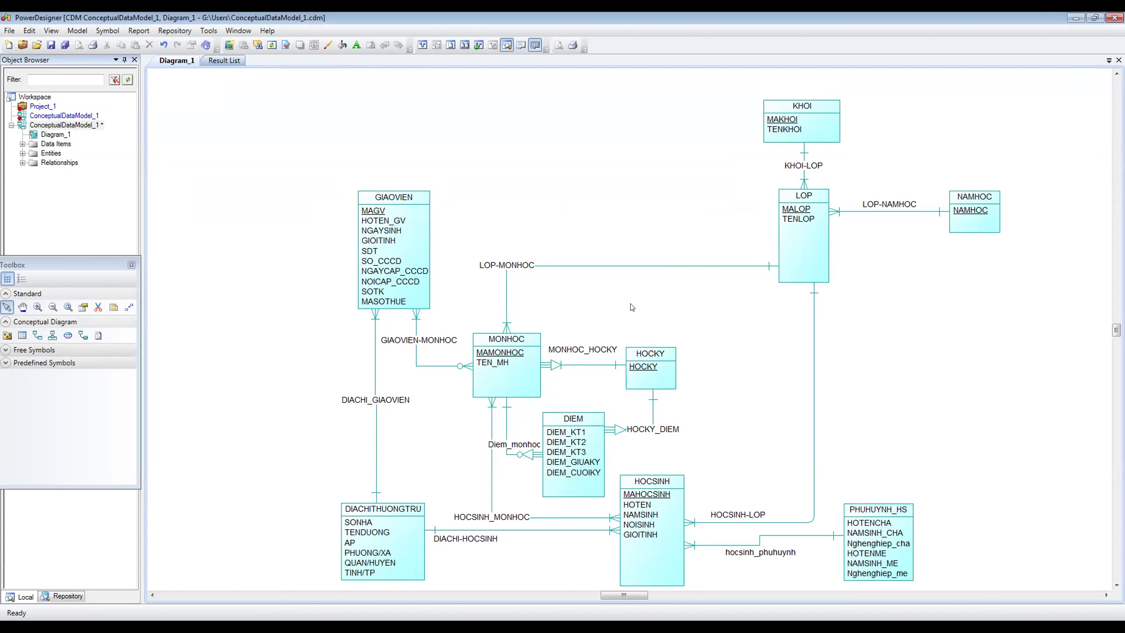
- Set the MONHOC to LOP cardinality of the LOP-MONHOC relationship to 1,n
double_click(753, 265)
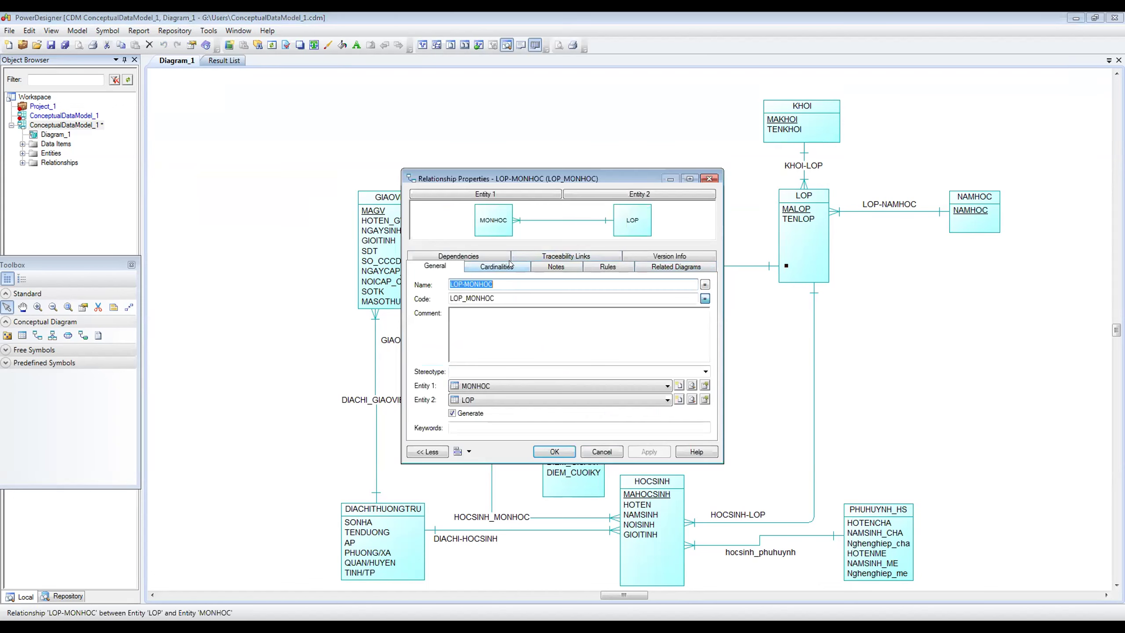
left_click(509, 265)
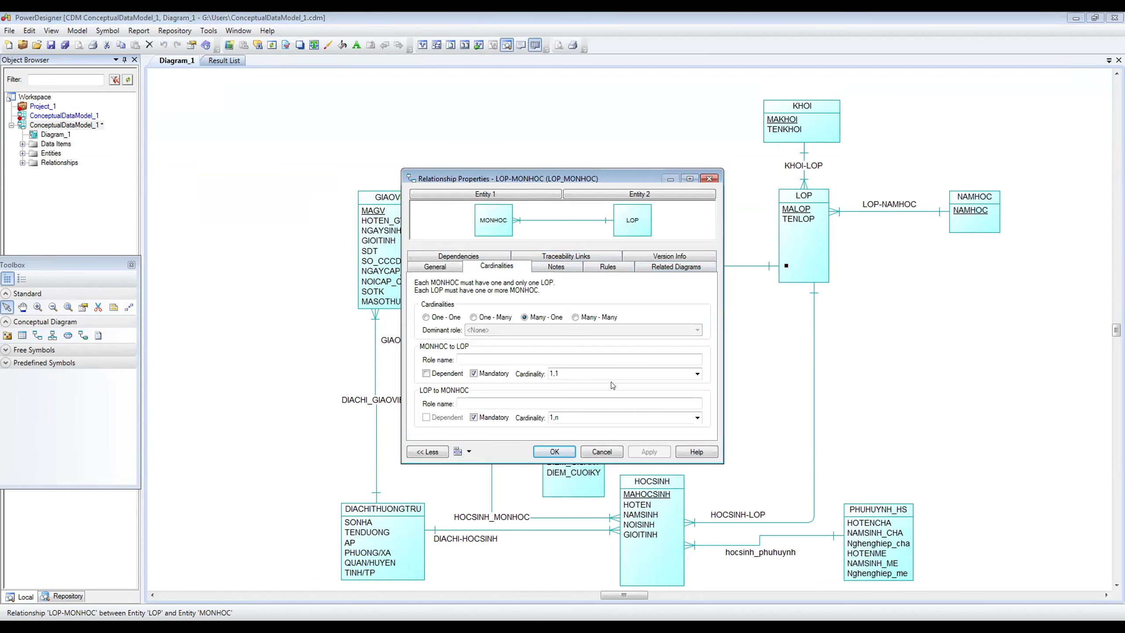
left_click(696, 373)
left_click(611, 406)
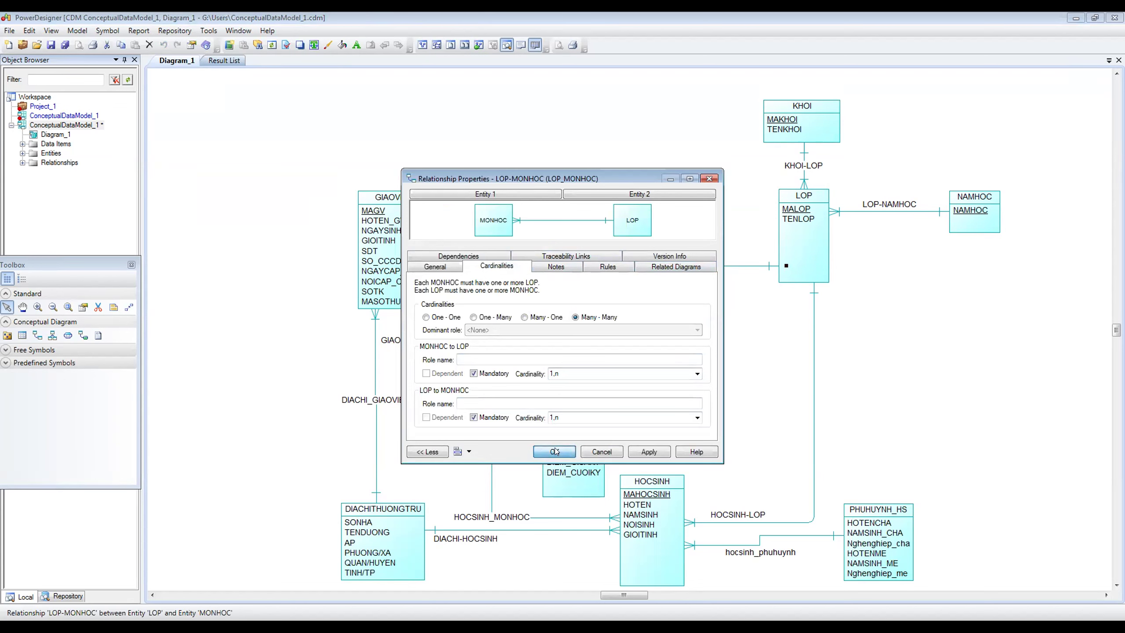
left_click(555, 451)
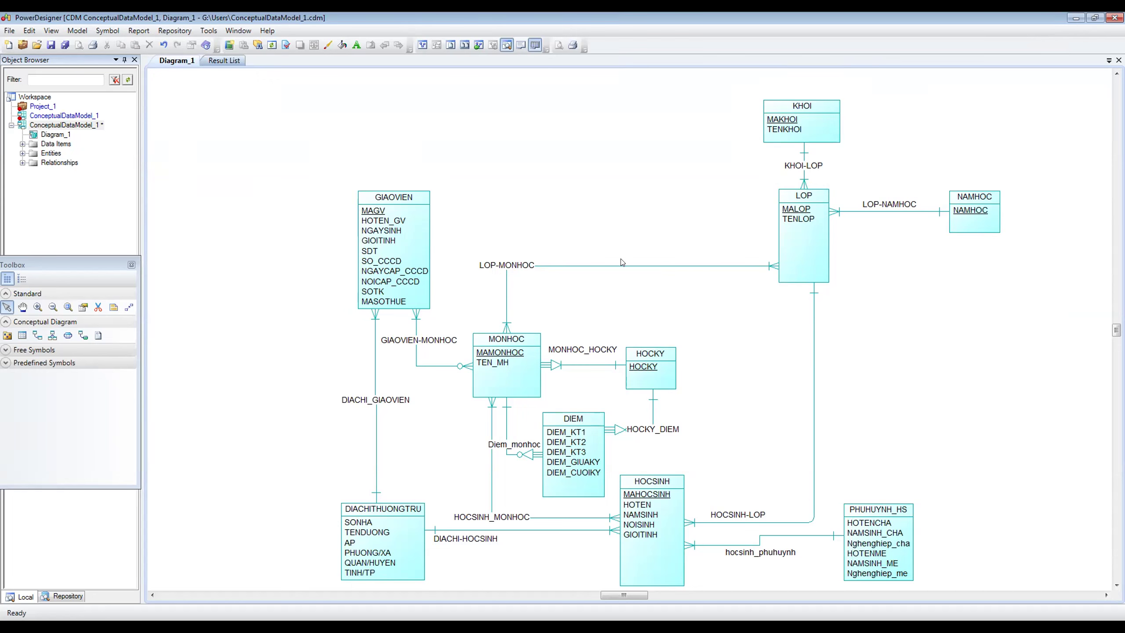
- Delete the LOP-MONHOC and GIAOVIEN-MONHOC relationships, removing the objects as well as their symbols
left_click(531, 267)
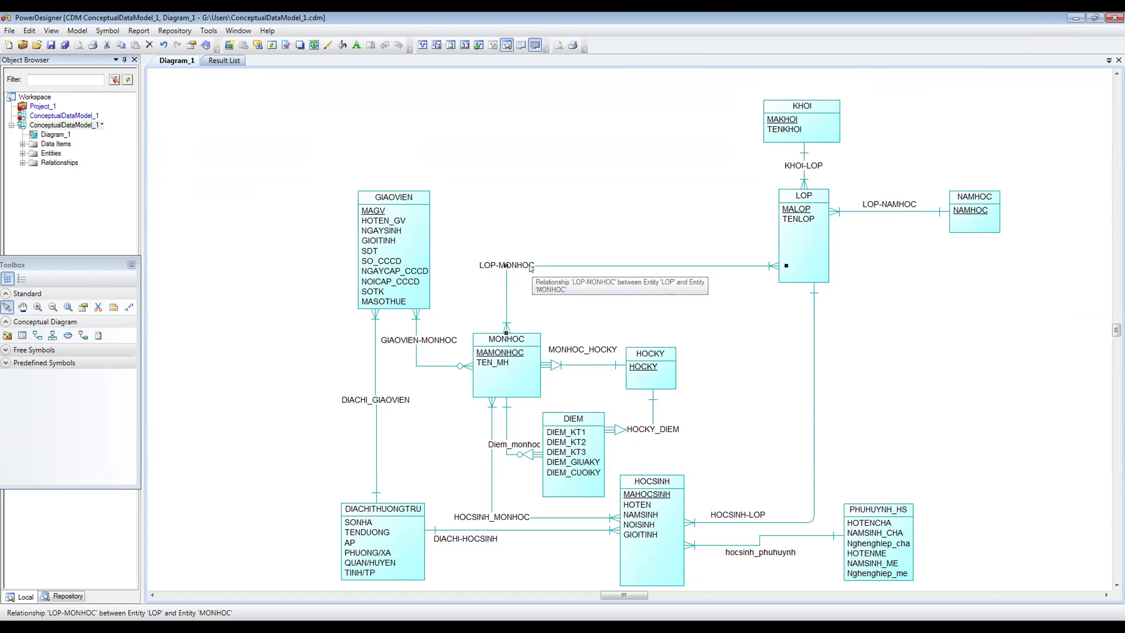
key("Delete")
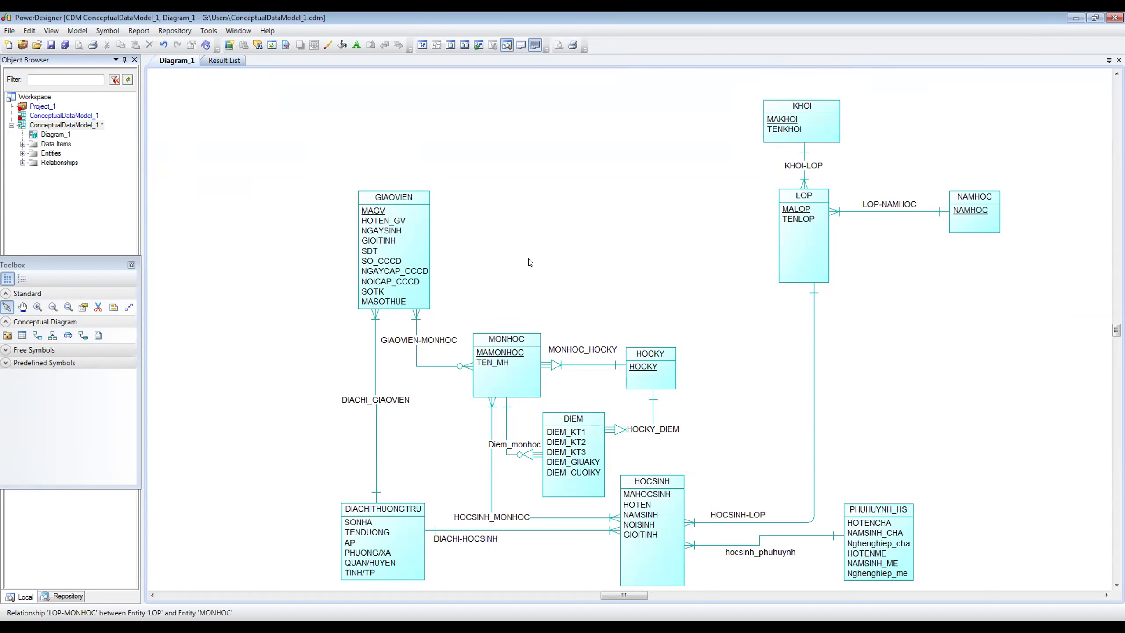
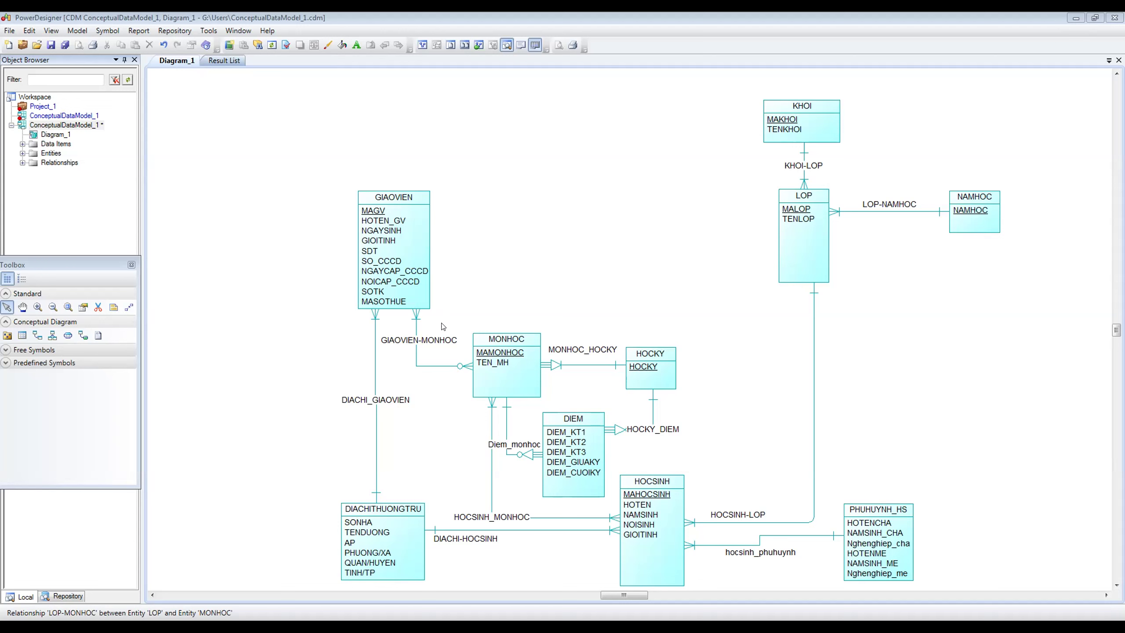
left_click(416, 364)
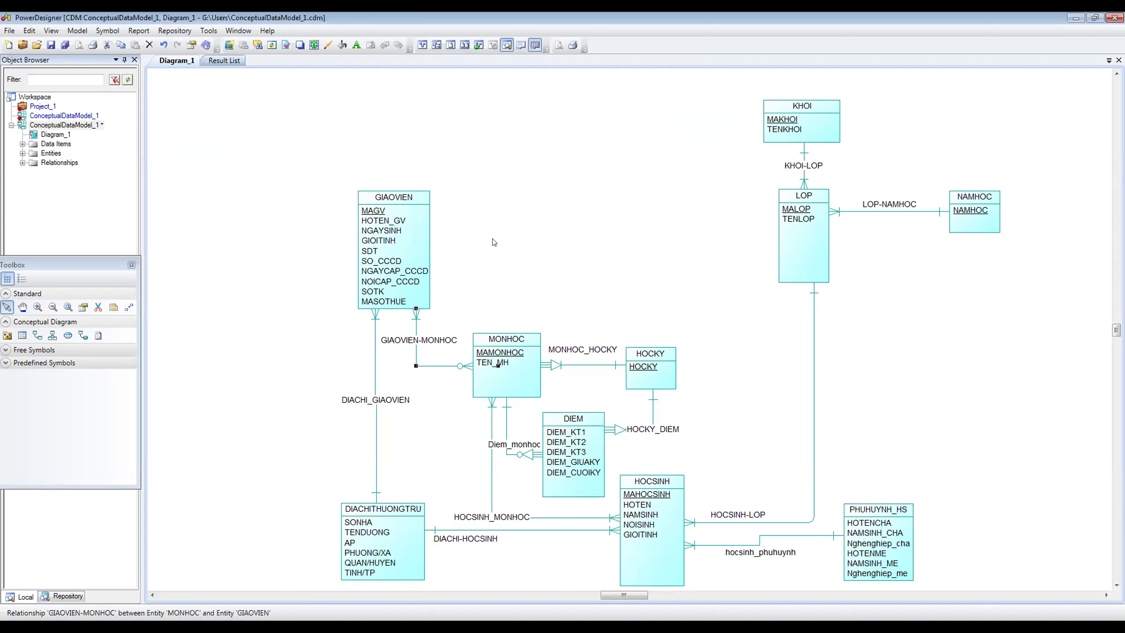
key("Delete")
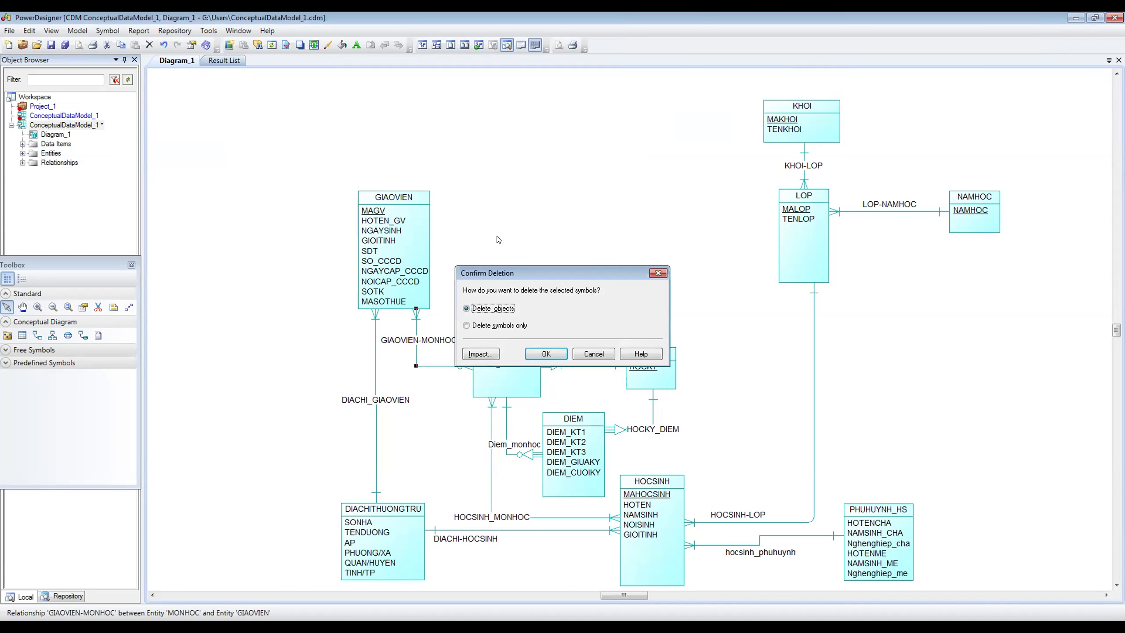
key("Return")
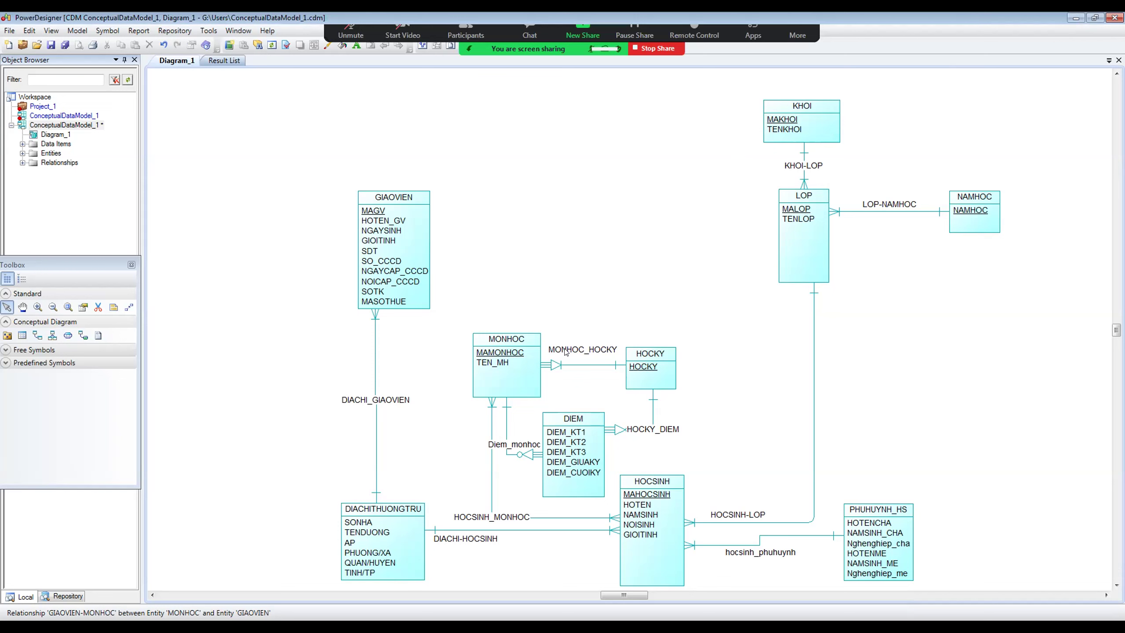
- Delete the MONHOC_HOCKY relationship and move the HOCKY entity slightly upward
left_click(569, 366)
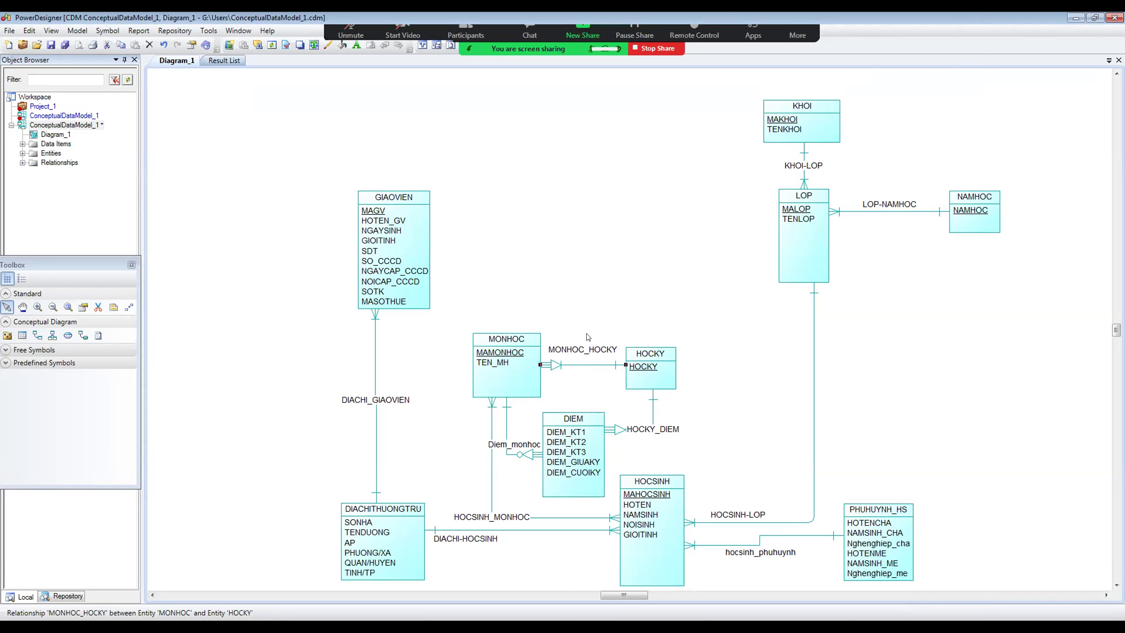
key("Delete")
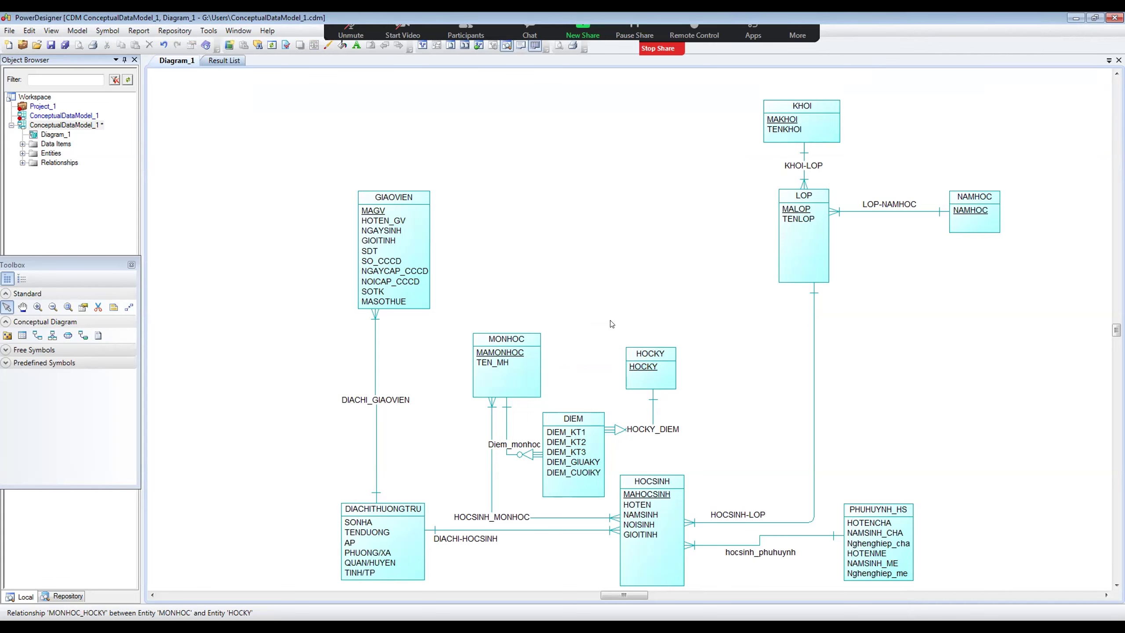
left_click_drag(651, 352, 653, 343)
left_click(642, 305)
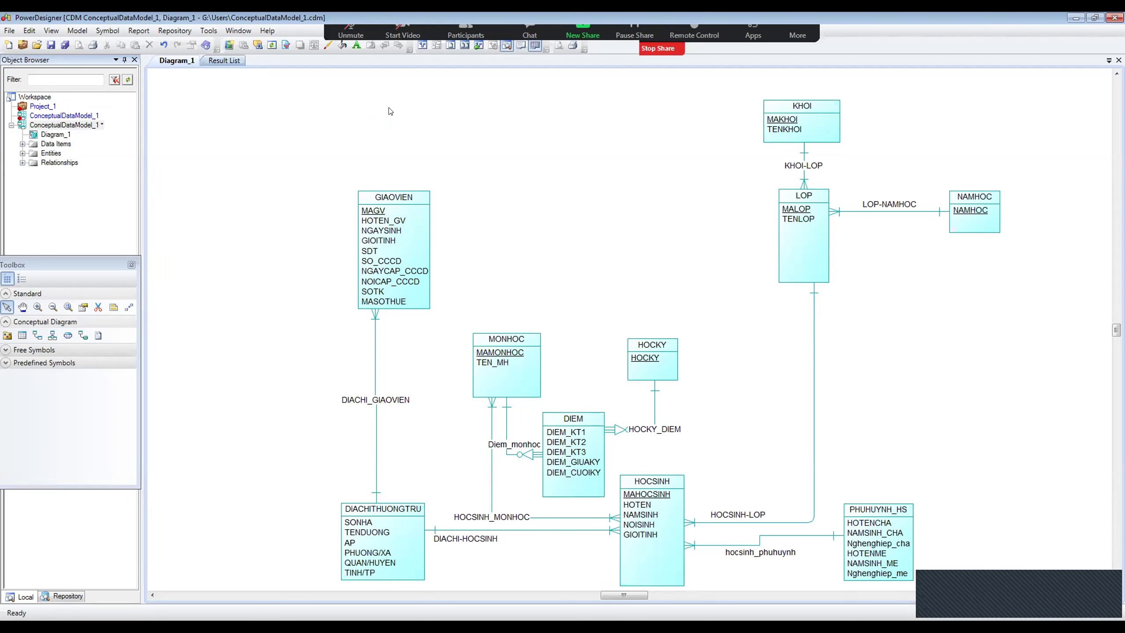
- Move the NAMHOC entity into the empty space between GIAOVIEN and LOP
left_click(581, 480)
left_click_drag(991, 225, 591, 236)
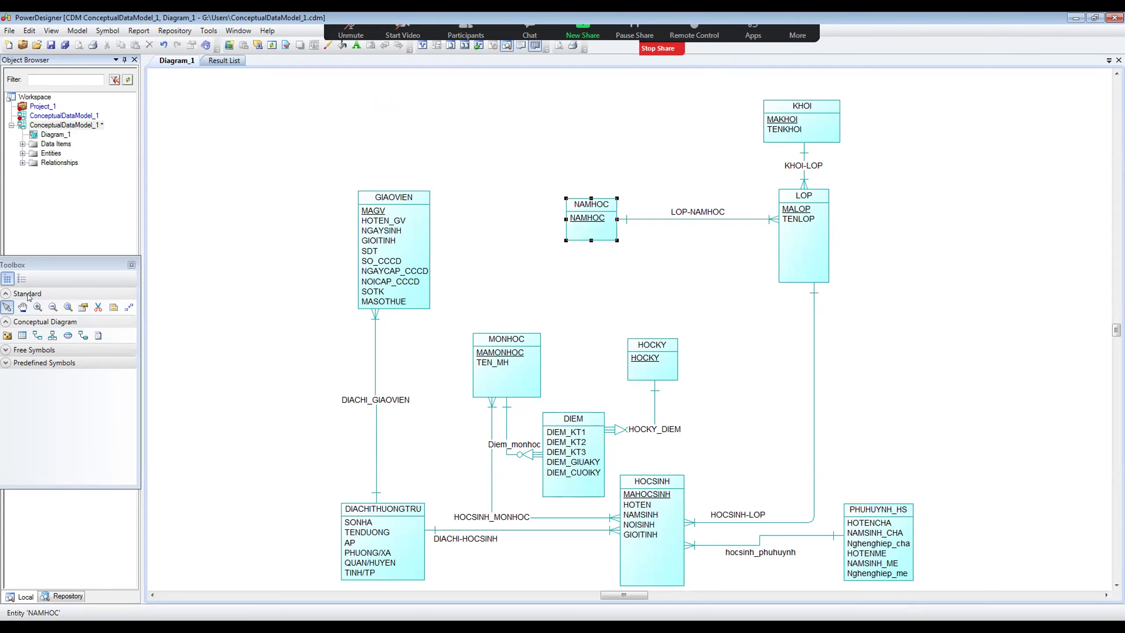
- Draw one relationship from DIEM to NAMHOC and another from DIEM to HOCSINH, moving HOCSINH slightly away from DIEM
left_click(38, 335)
left_click_drag(574, 423, 585, 227)
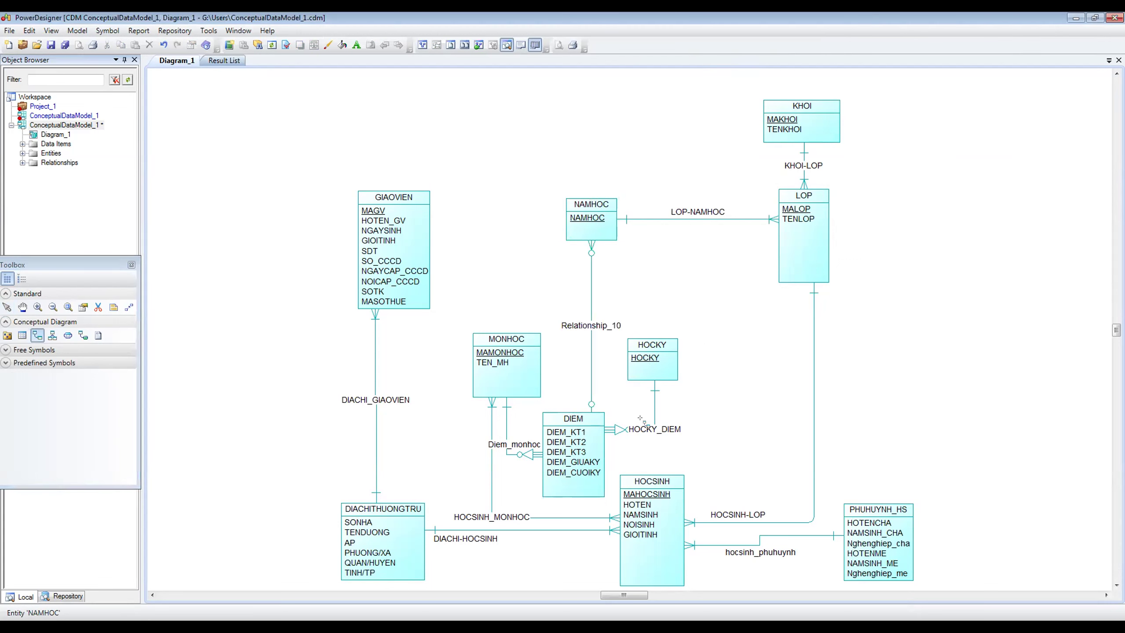
left_click_drag(593, 459, 651, 479)
left_click(7, 307)
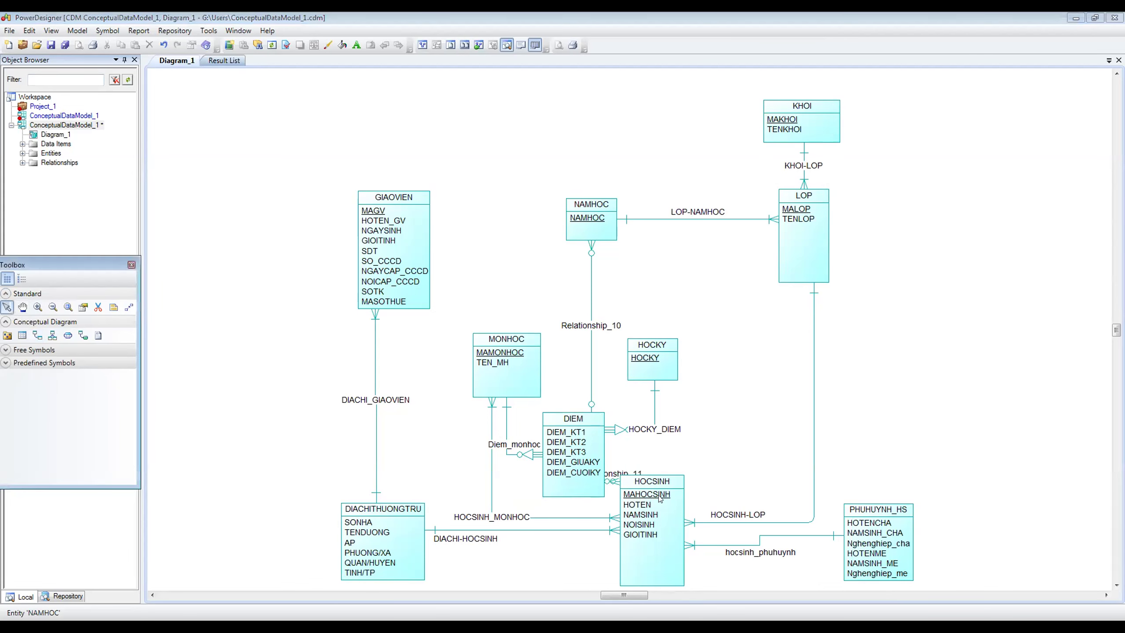
left_click_drag(660, 498, 694, 499)
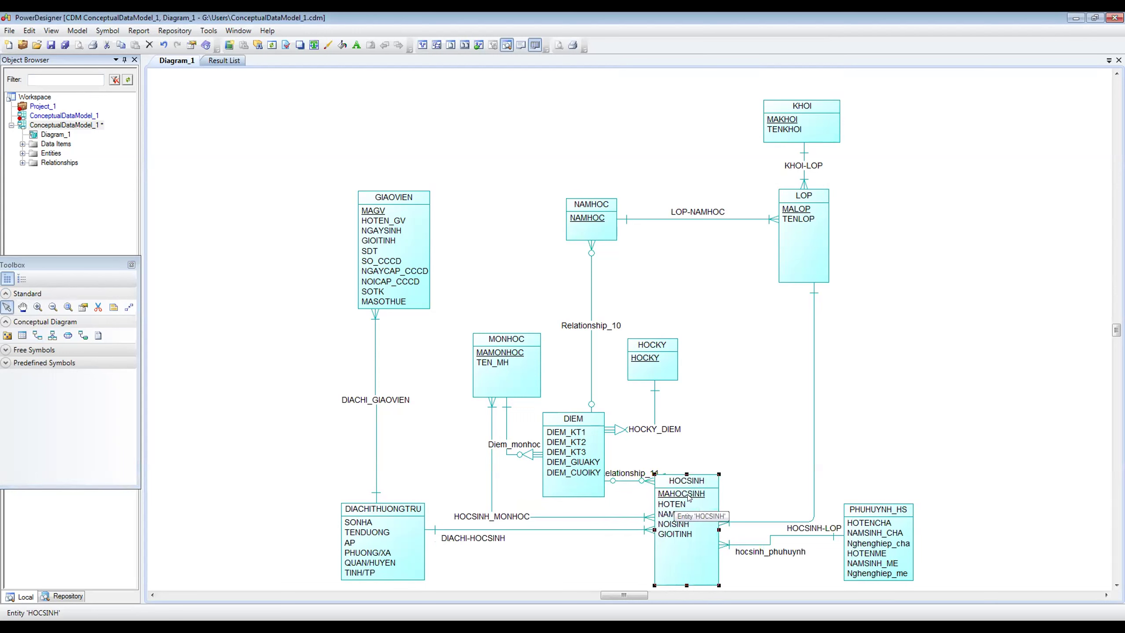
left_click(624, 497)
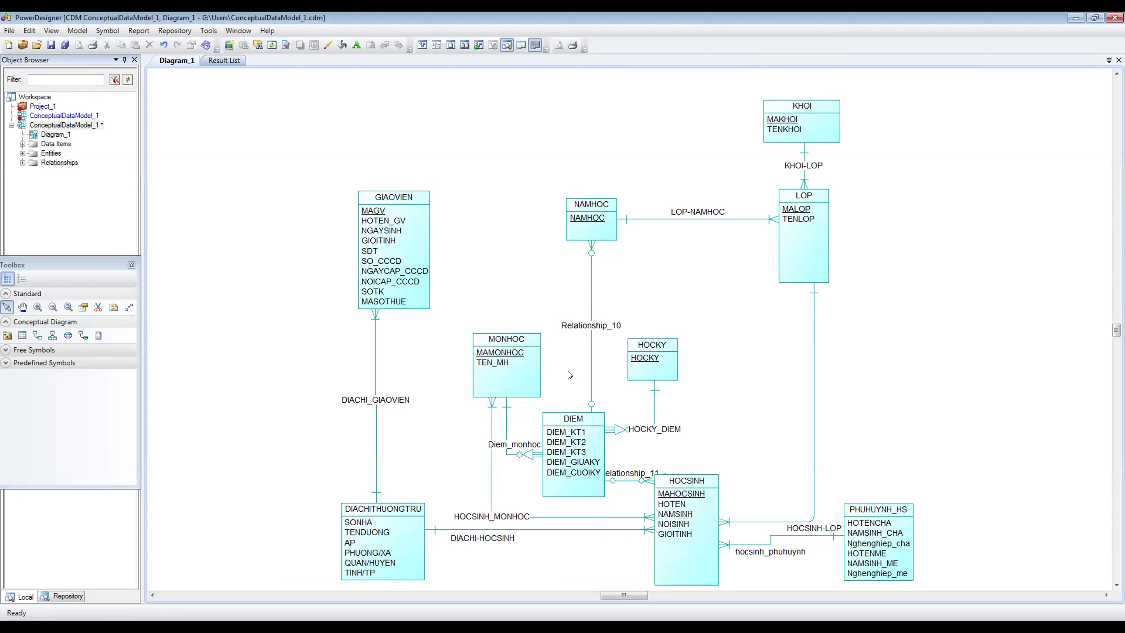
- Set both cardinalities of the new DIEM–NAMHOC relationship to 1,1
double_click(592, 360)
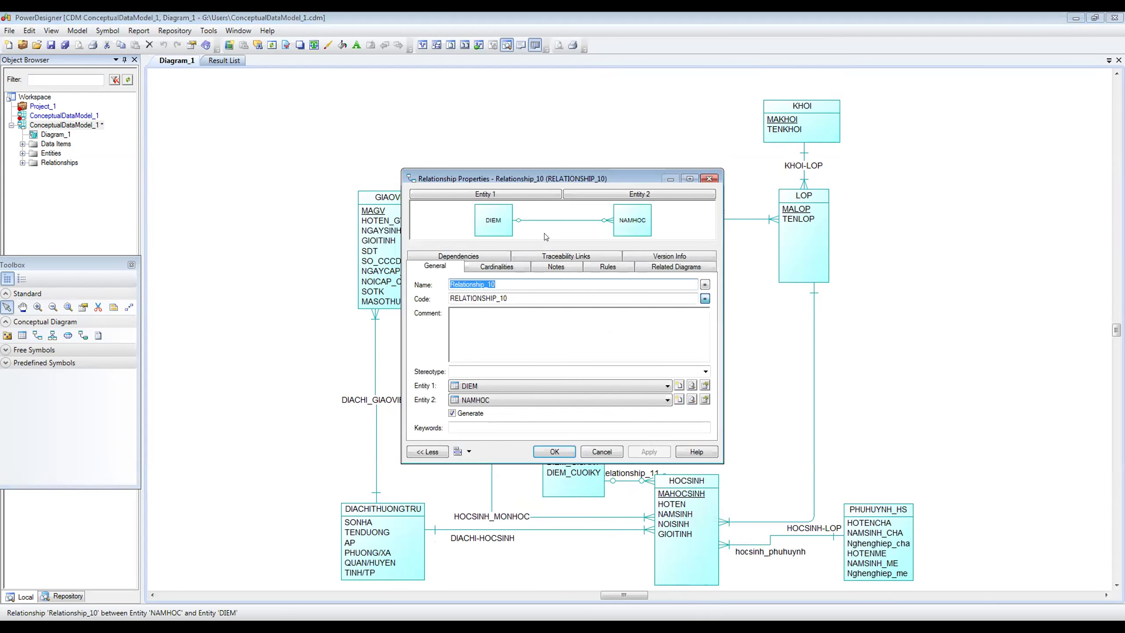
left_click(487, 268)
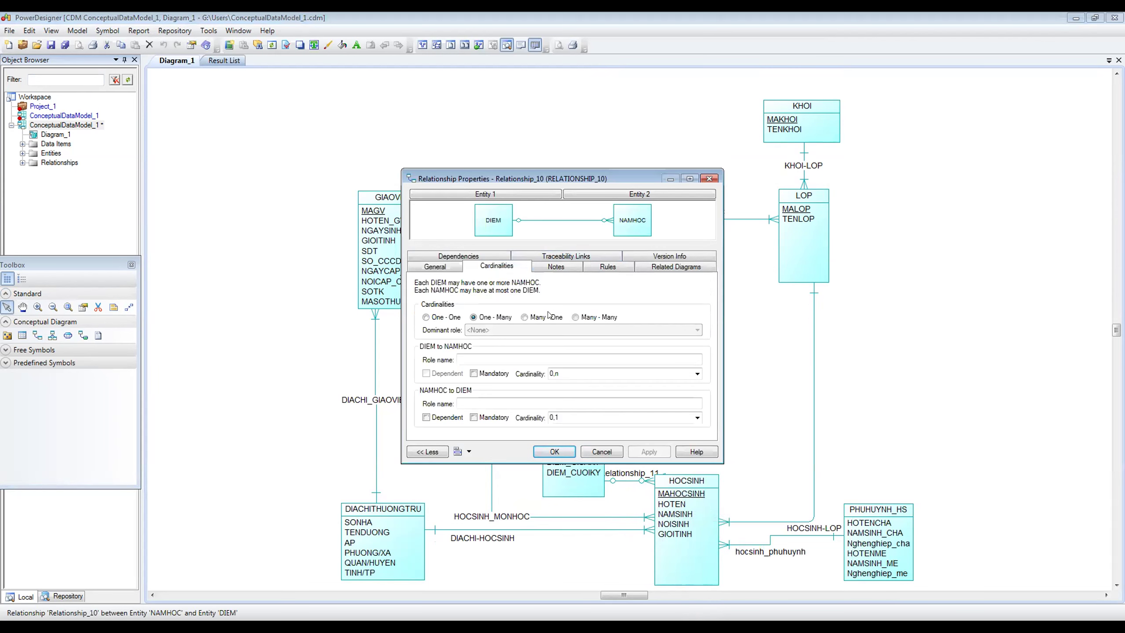
left_click(697, 373)
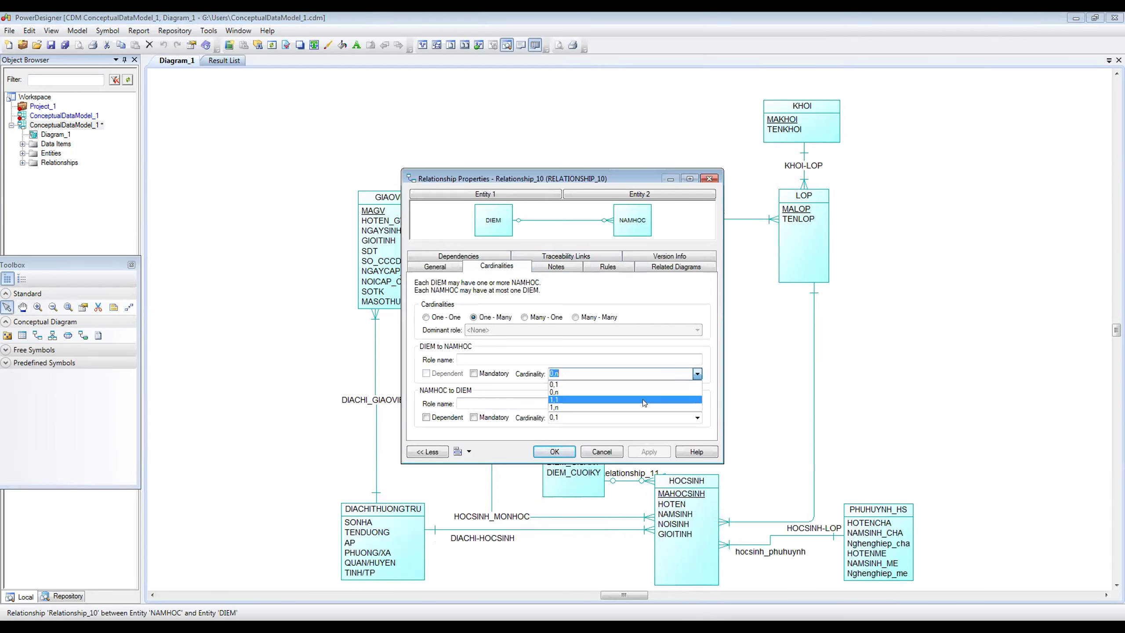
left_click(640, 406)
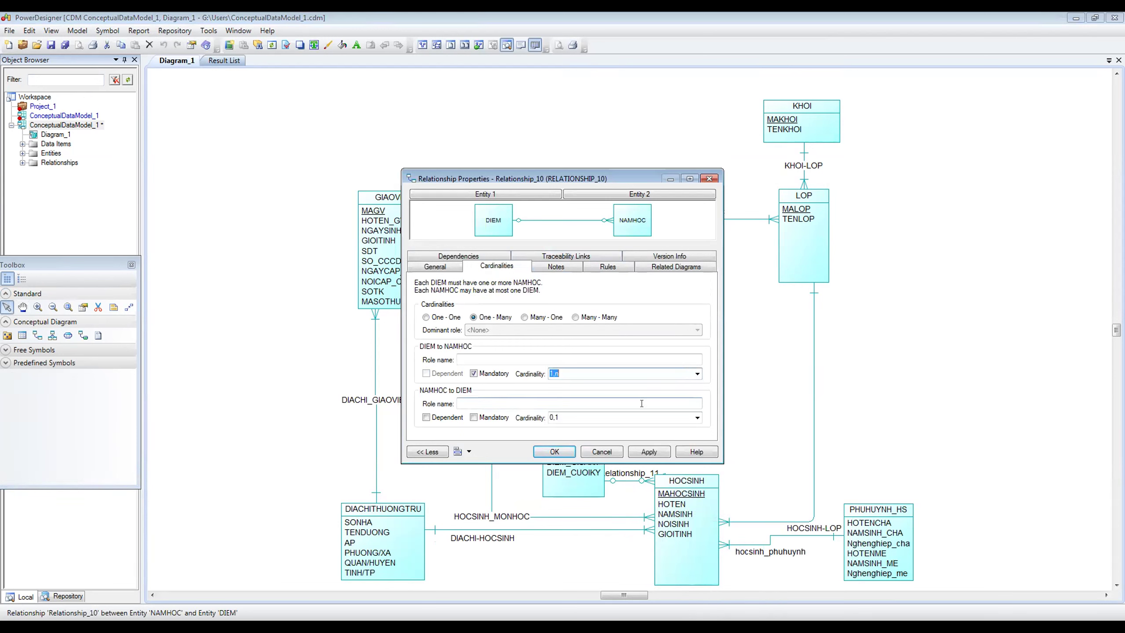
left_click(696, 417)
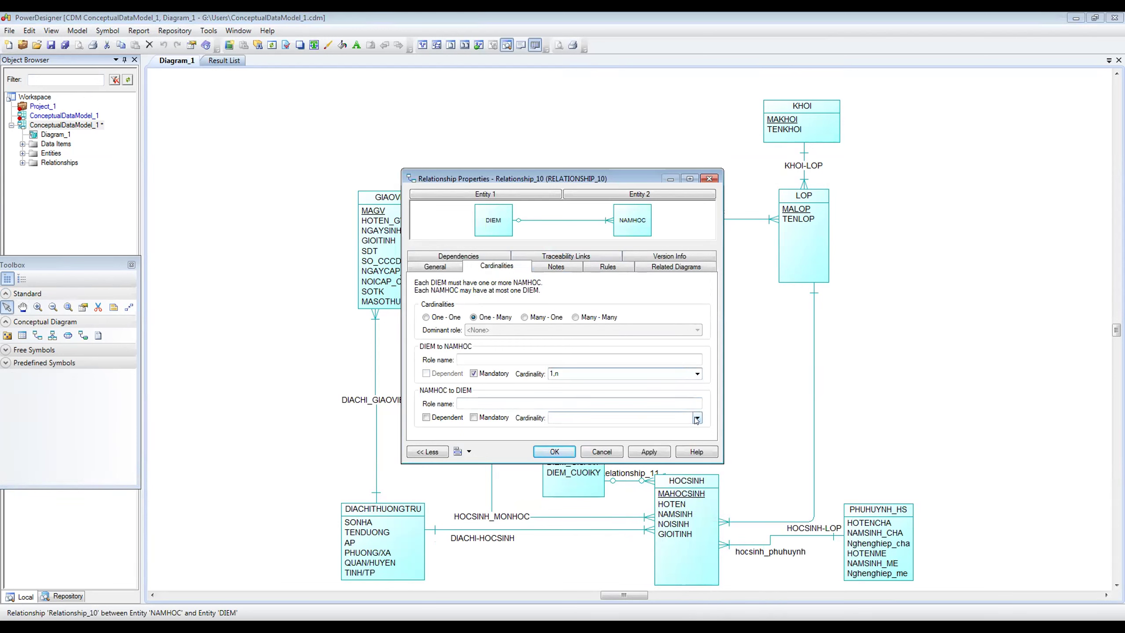
left_click(634, 438)
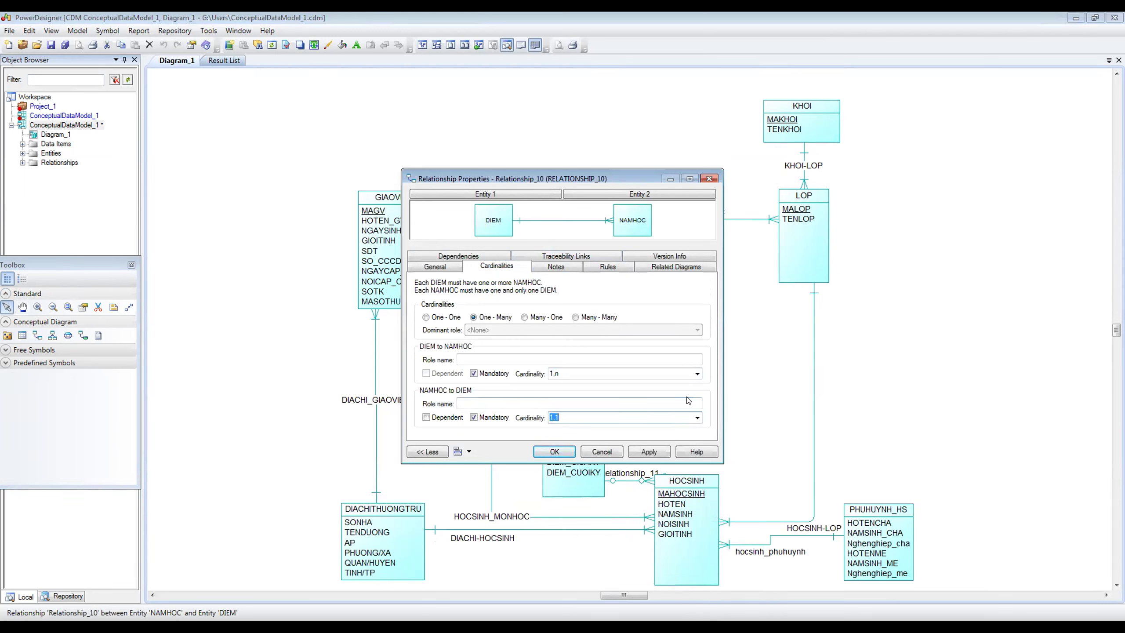
left_click(692, 376)
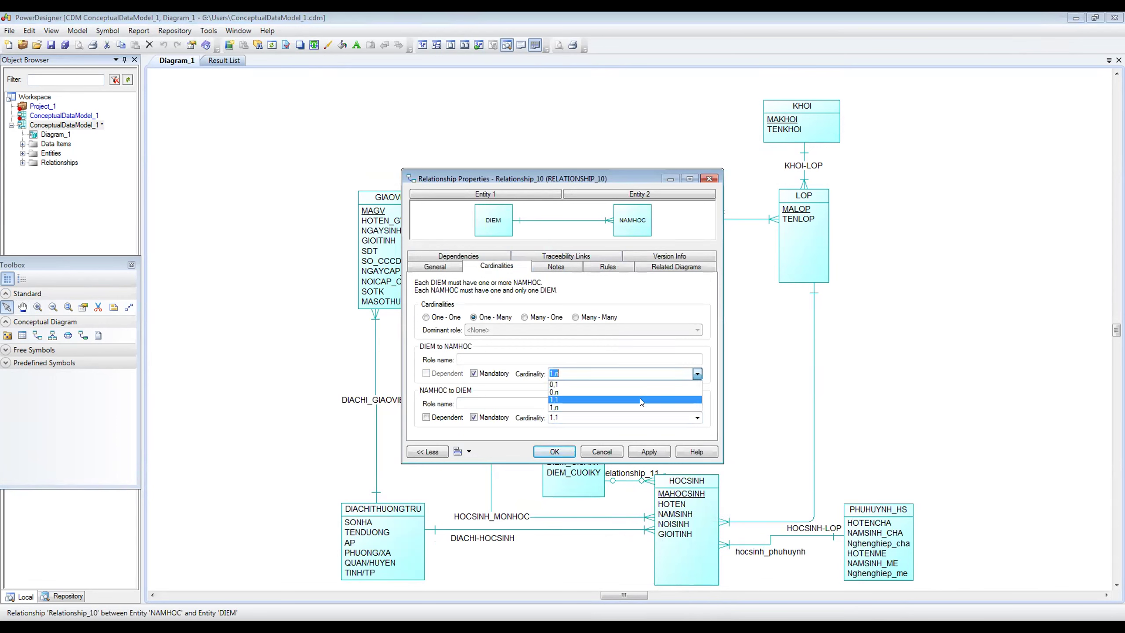
left_click(640, 398)
left_click(643, 455)
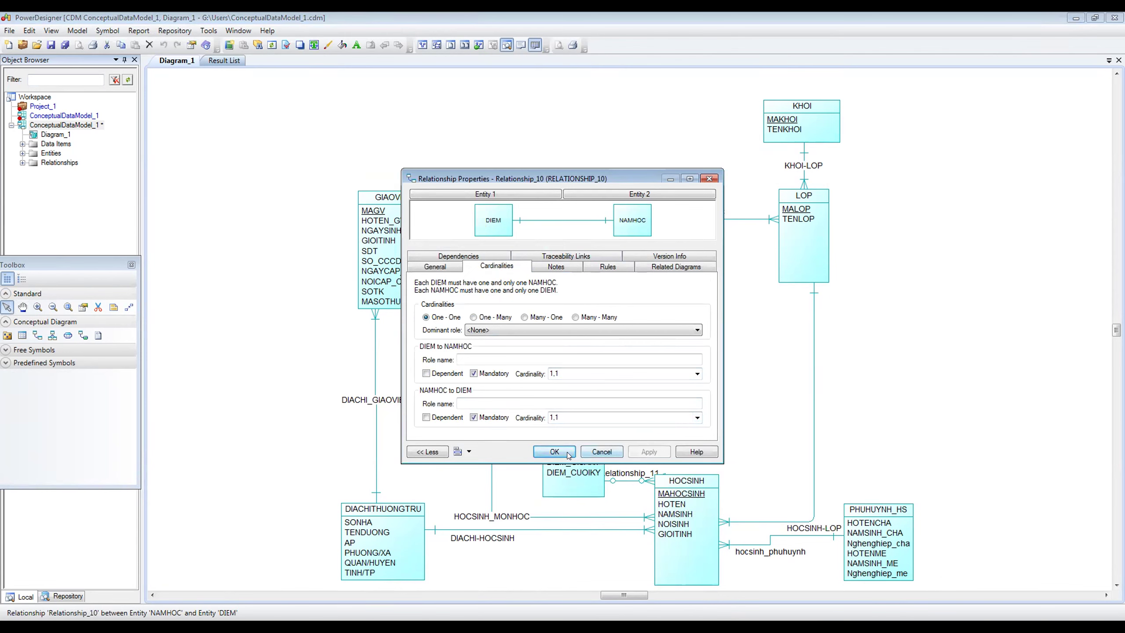
left_click(556, 453)
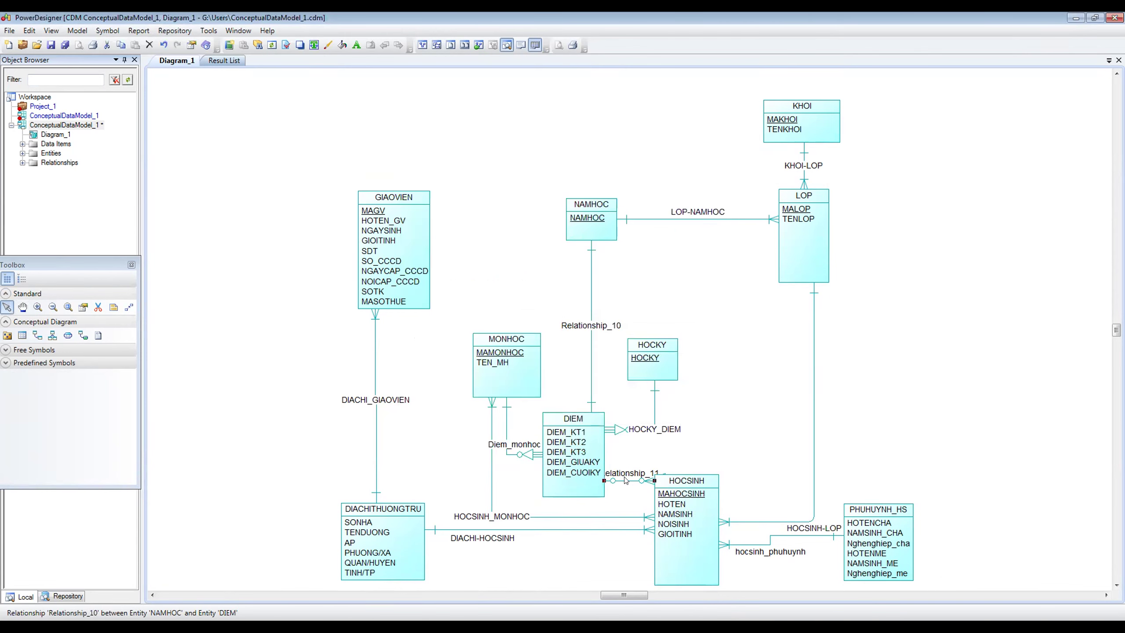
- Set the DIEM to HOCSINH and HOCSINH to DIEM cardinalities of their new relationship to 1,1
double_click(626, 480)
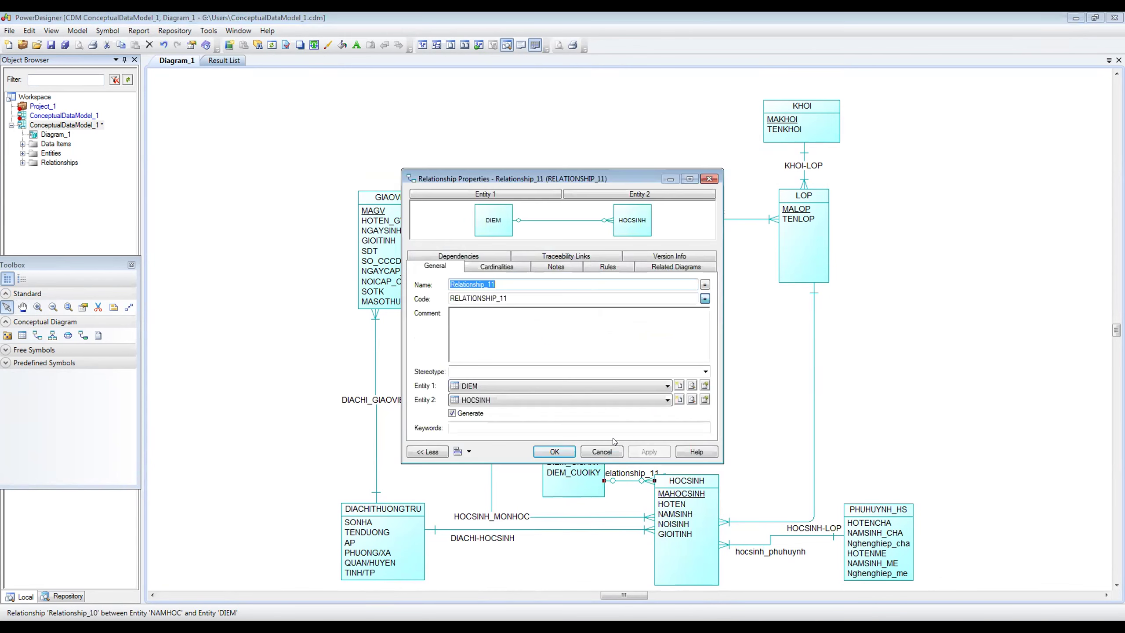
left_click(511, 268)
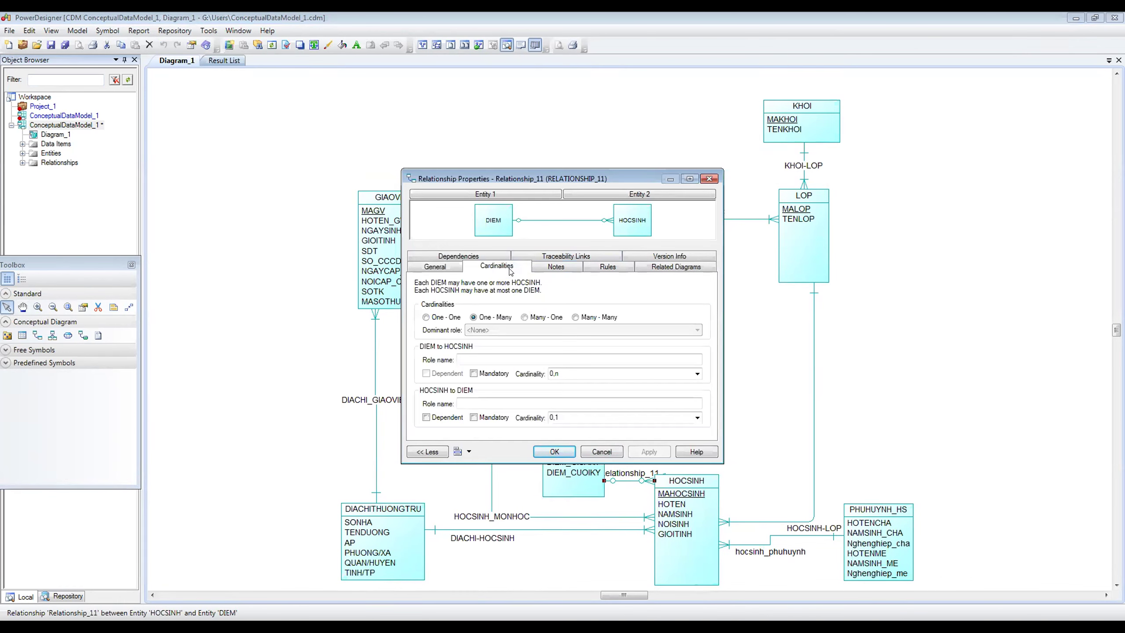
left_click(697, 373)
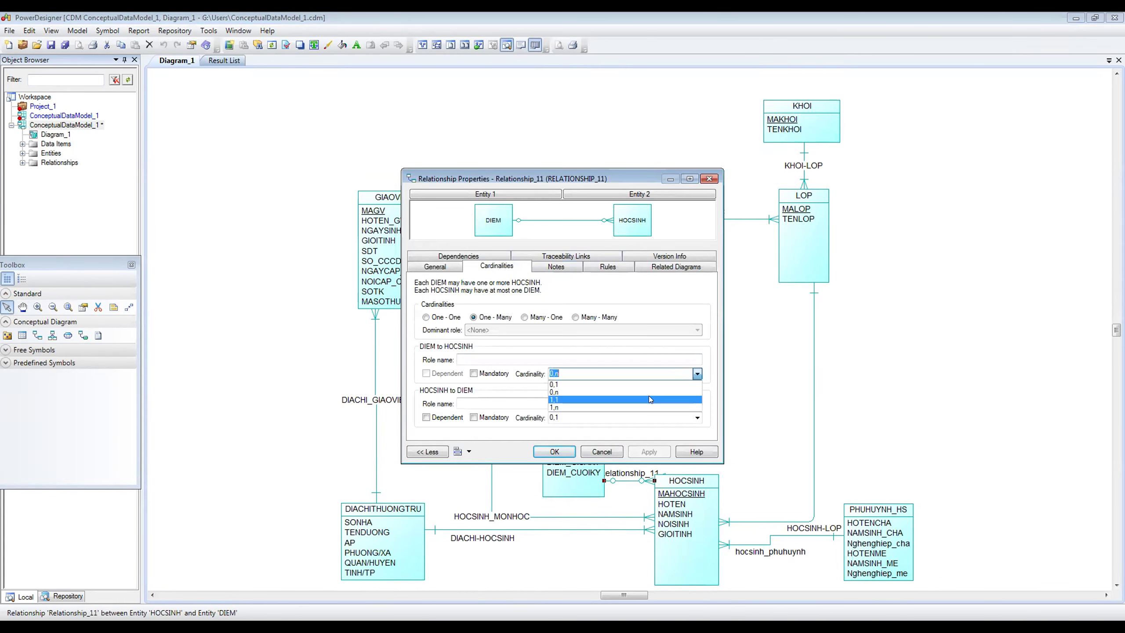
left_click(649, 399)
left_click(697, 418)
left_click(642, 445)
key("Return")
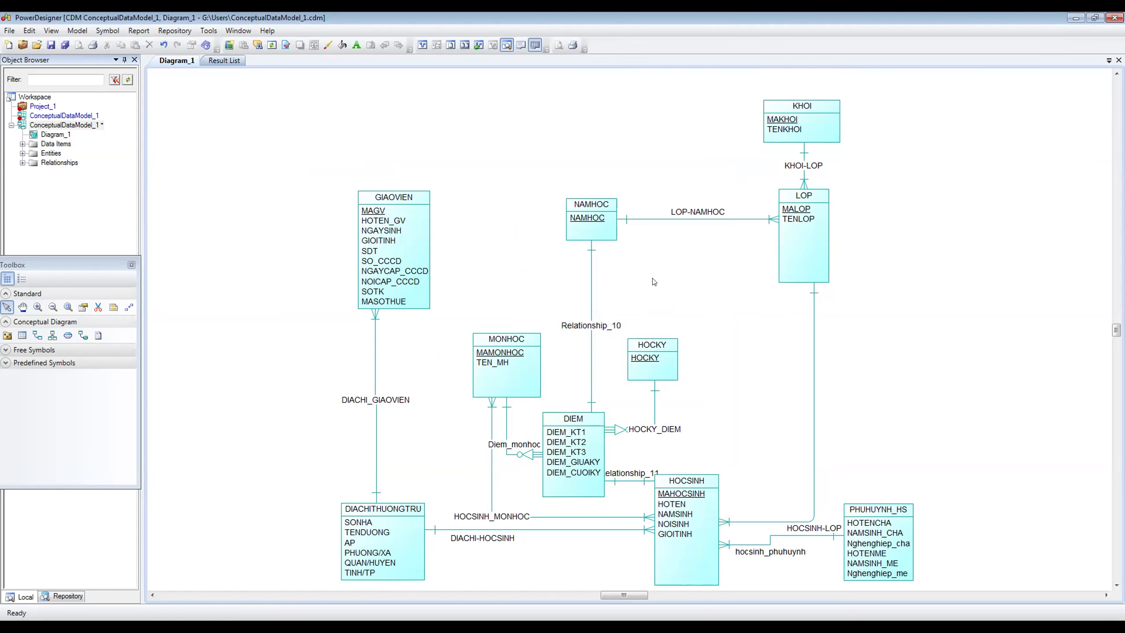
- Move HOCSINH farther from DIEM and shift PHUHUYNH_HS outward to open space between the entities
left_click(706, 486)
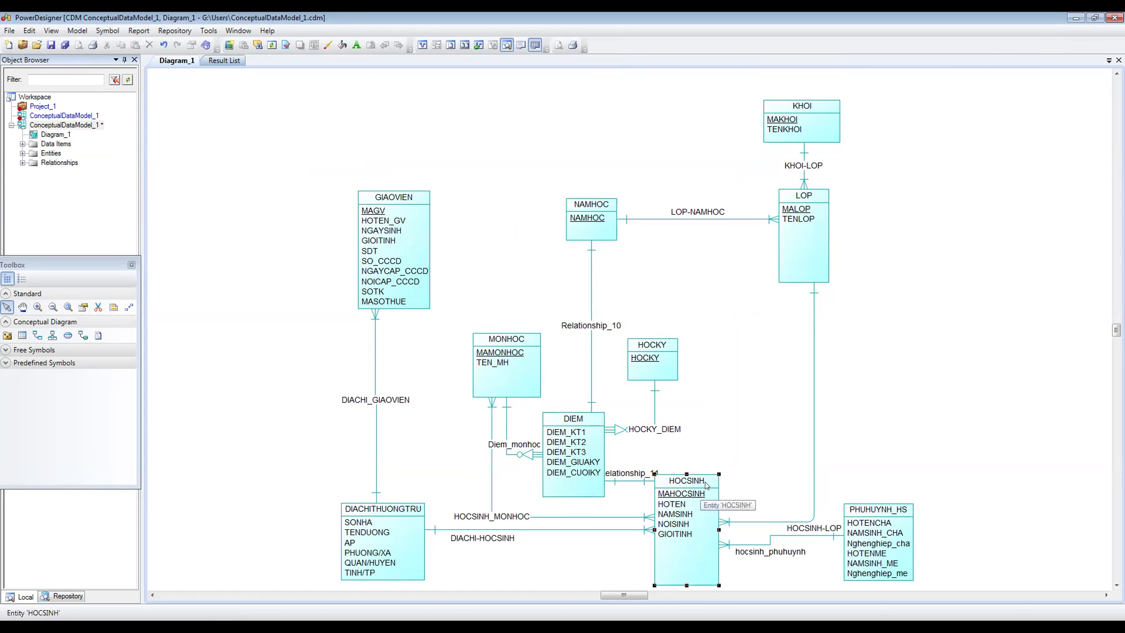
left_click_drag(705, 486, 730, 482)
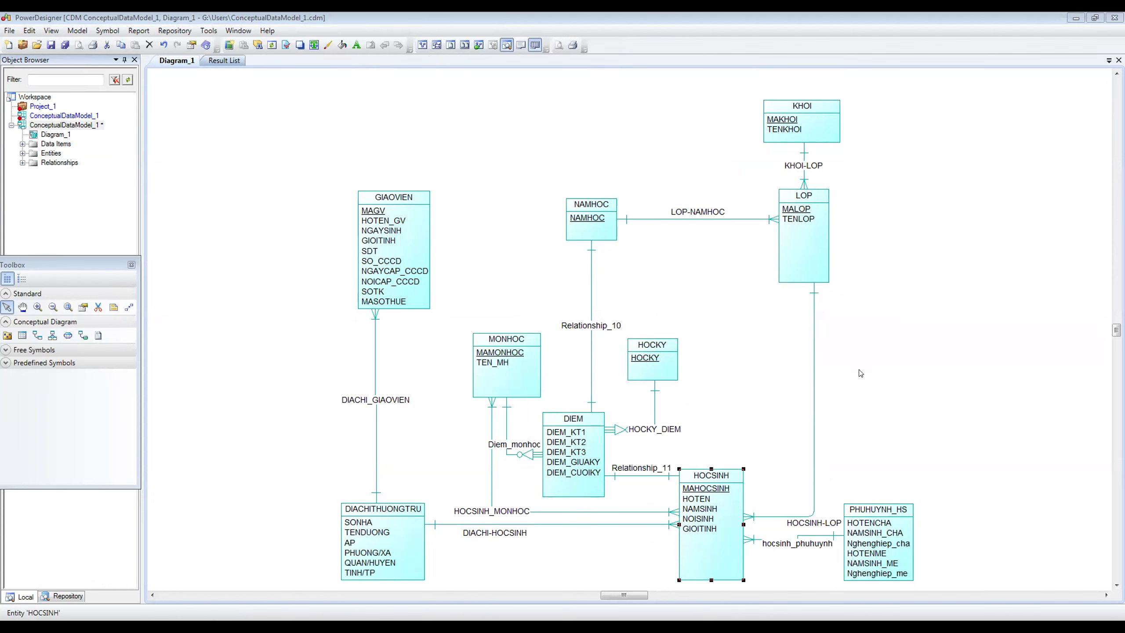
left_click(912, 497)
left_click_drag(851, 534, 938, 533)
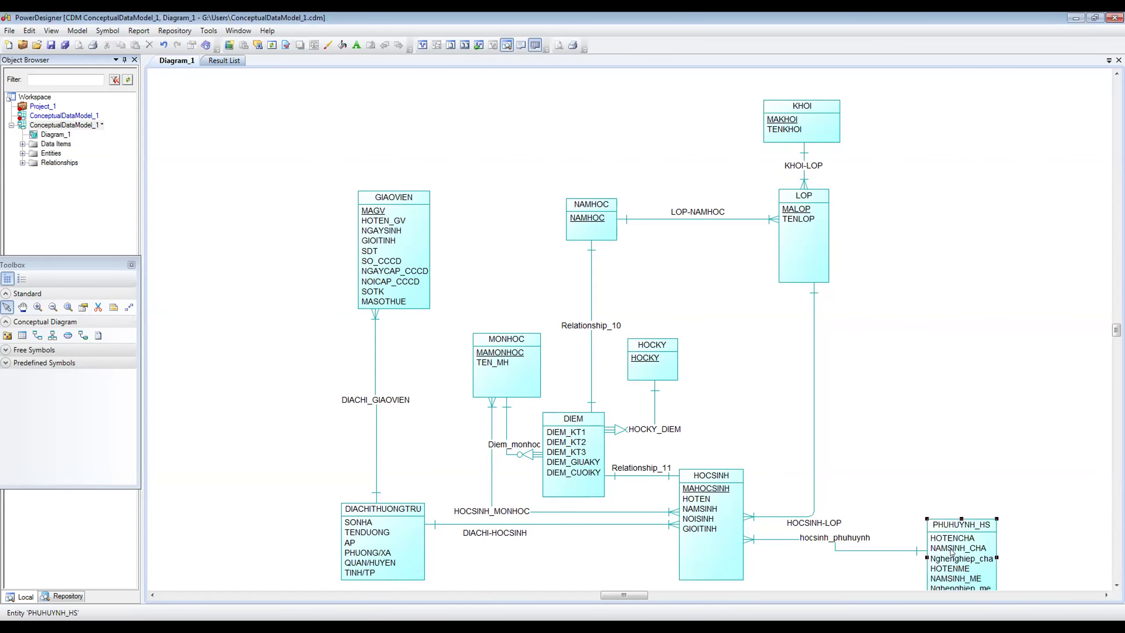
left_click(783, 588)
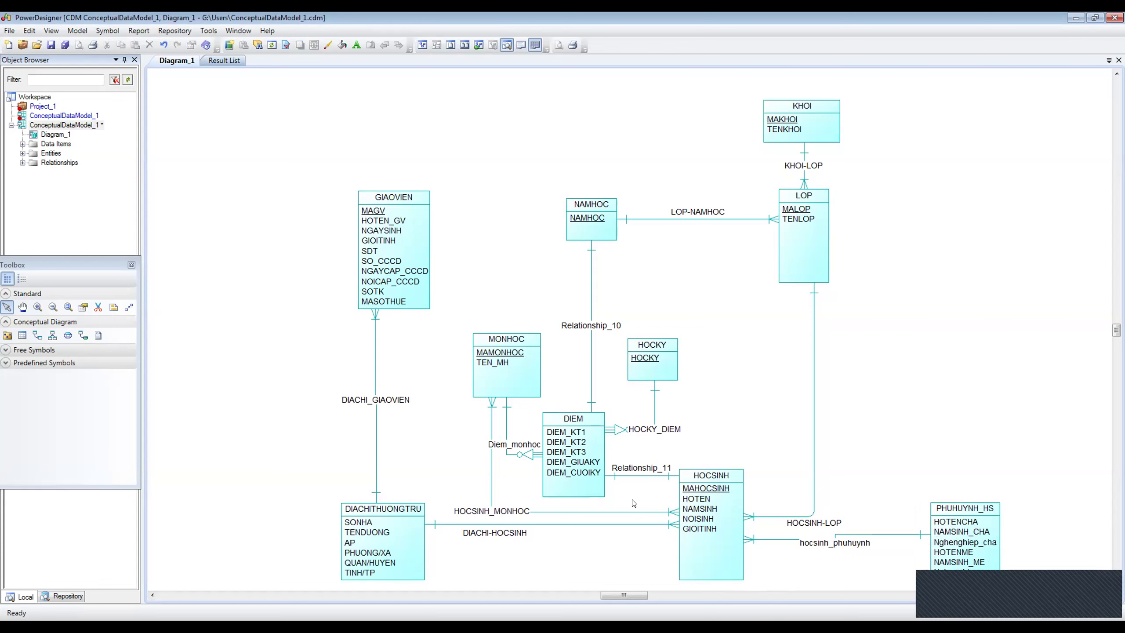
- Add a mandatory attribute named MADIEM to the DIEM entity
double_click(587, 489)
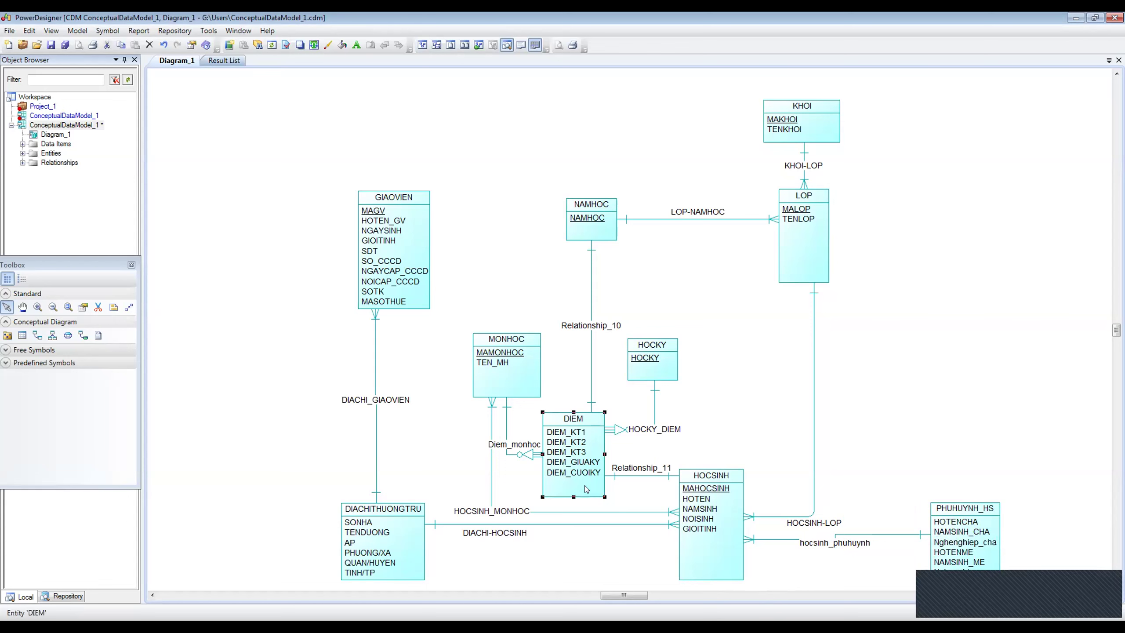
left_click(474, 240)
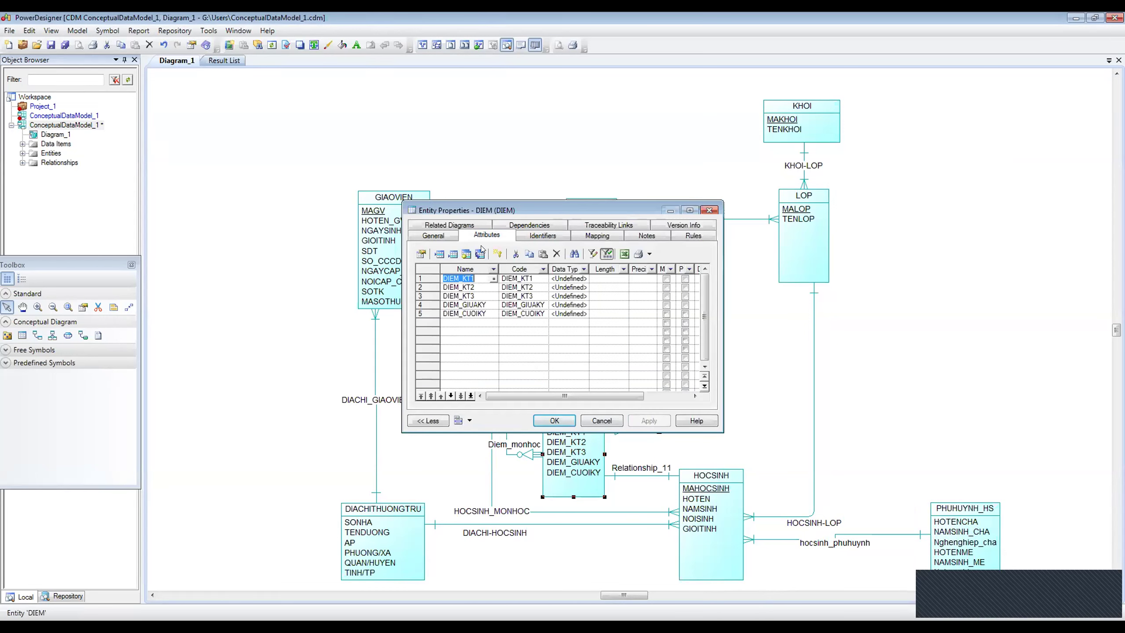
left_click(468, 320)
double_click(460, 322)
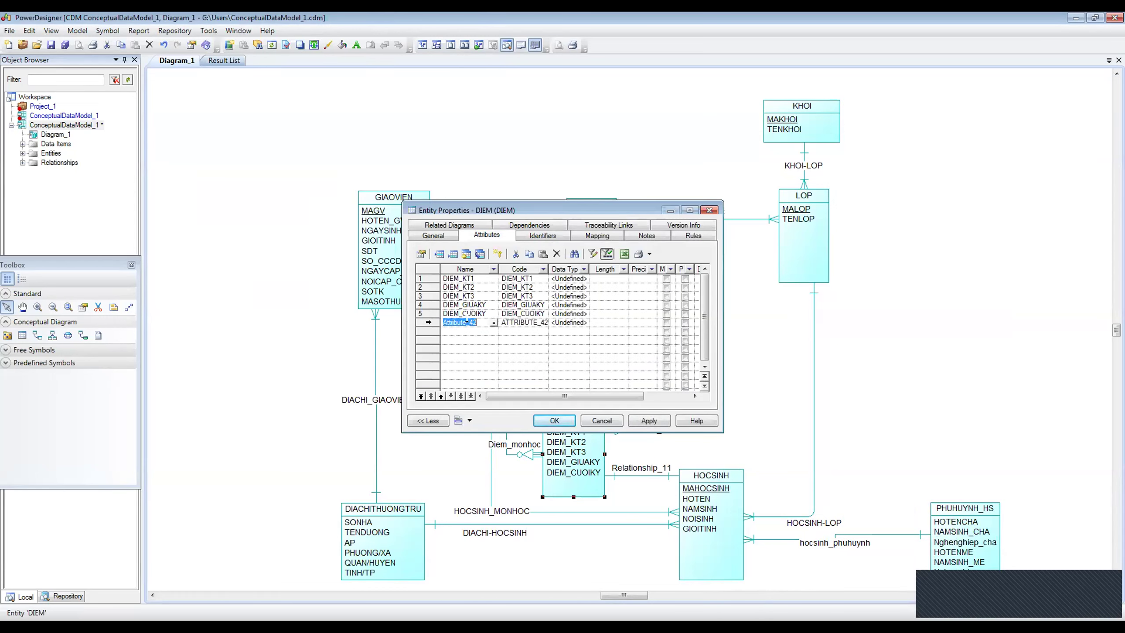
type("mA")
key("BackSpace")
key("BackSpace")
type("MA")
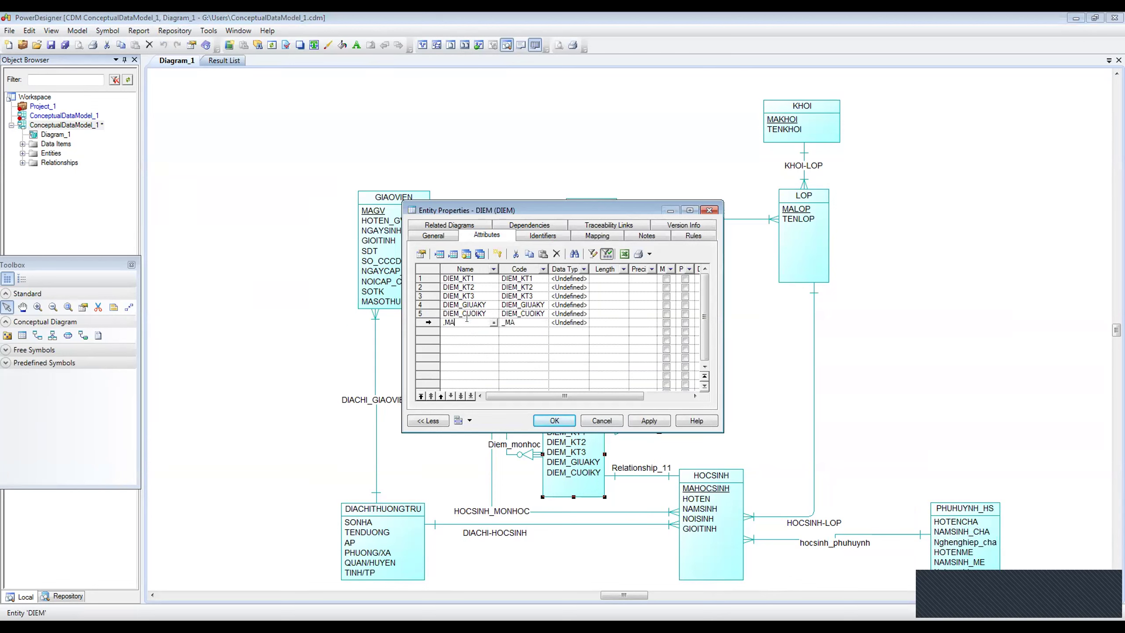
type("DIEM")
left_click(682, 321)
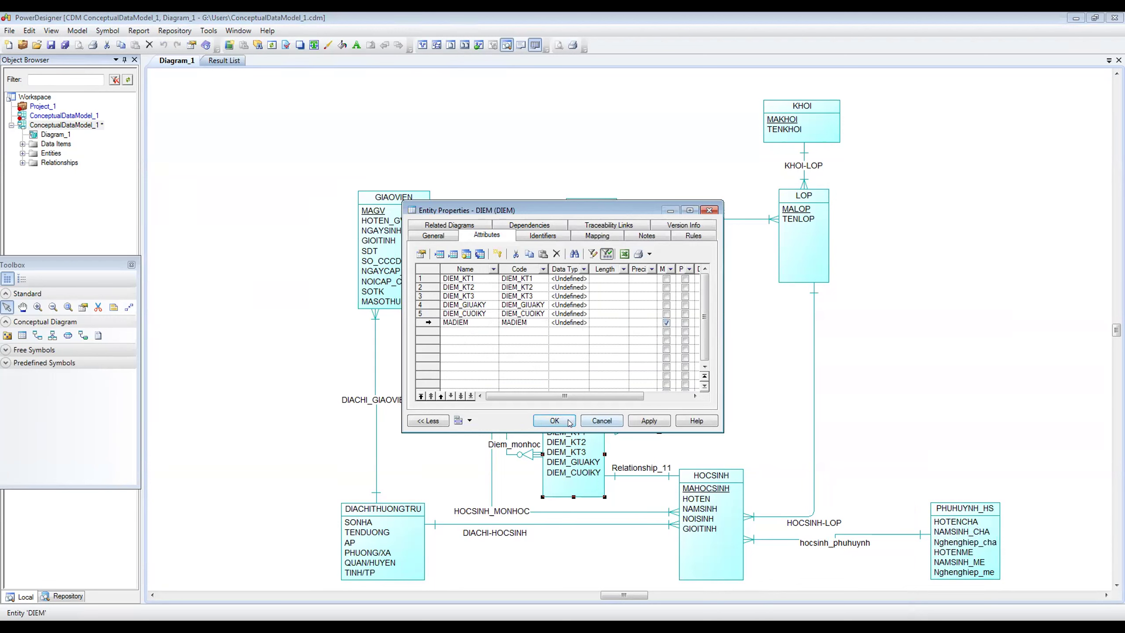
- Delete the MADIEM attribute from the DIEM entity and apply the change
left_click(432, 320)
right_click(436, 325)
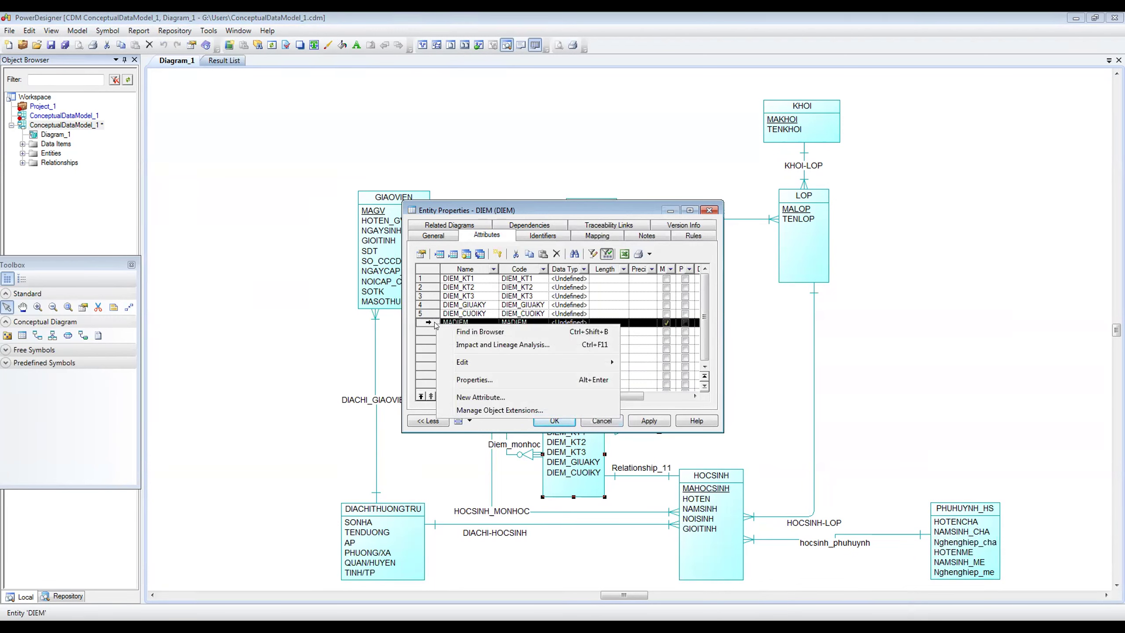
key("Escape")
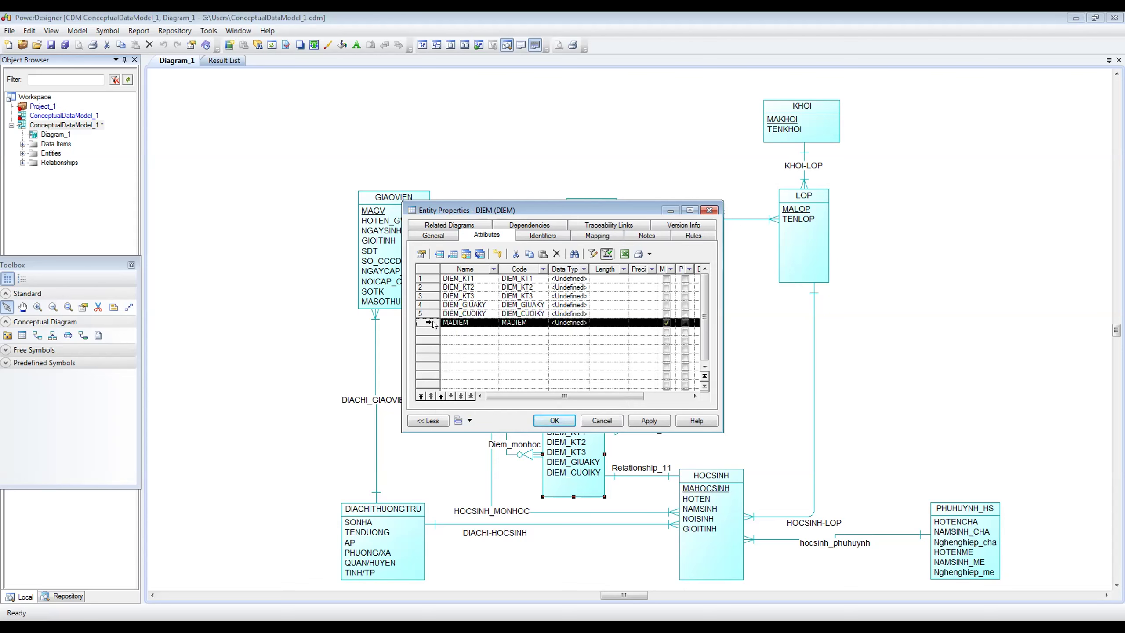
key("Delete")
left_click(649, 421)
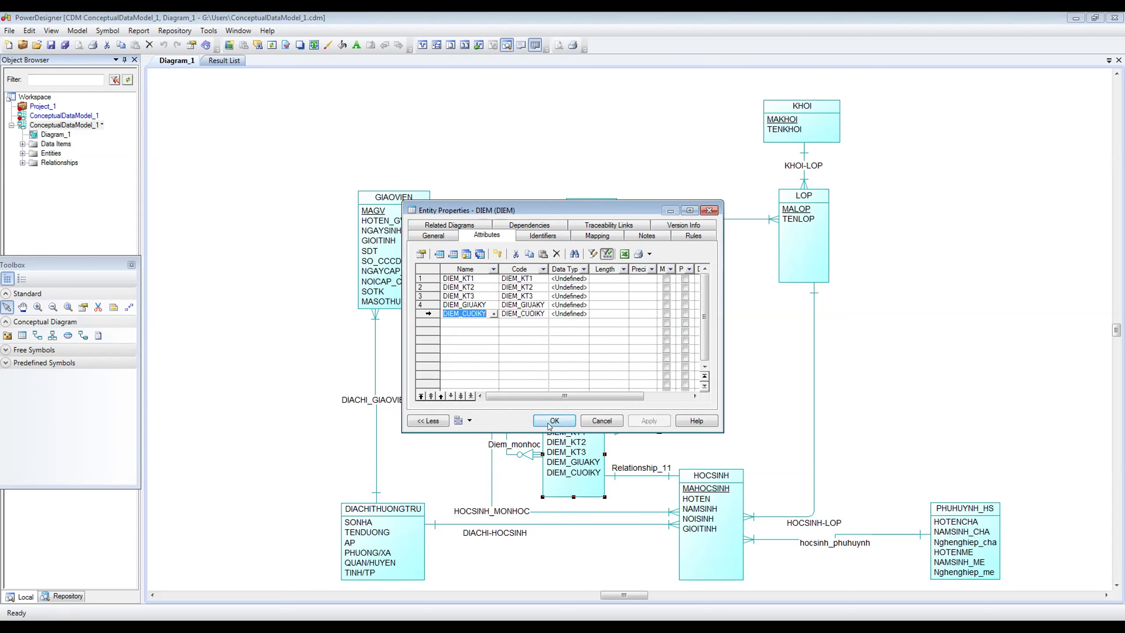
left_click(553, 421)
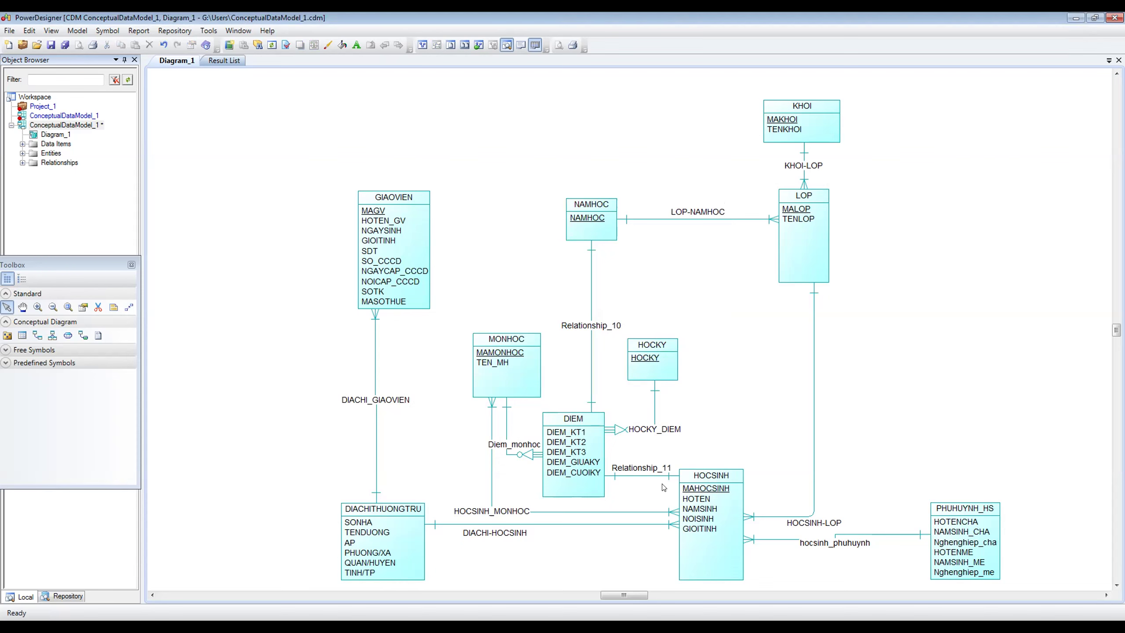
- Try the dependent option on the HOCSINH to DIEM side, then on the DIEM to HOCSINH side of their relationship
double_click(621, 476)
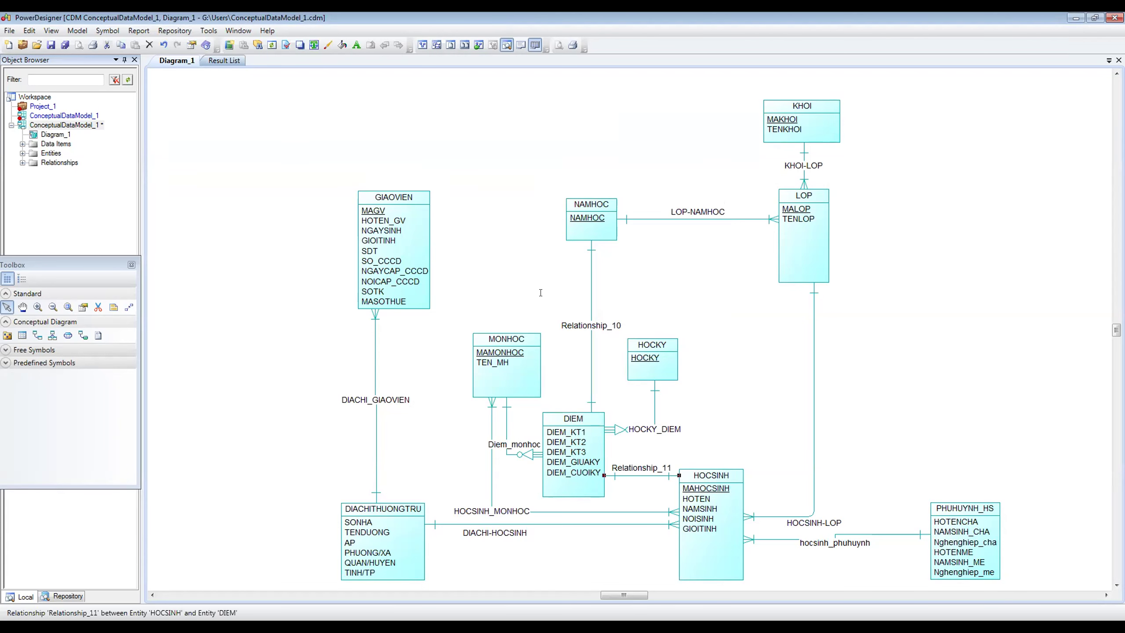
left_click(426, 417)
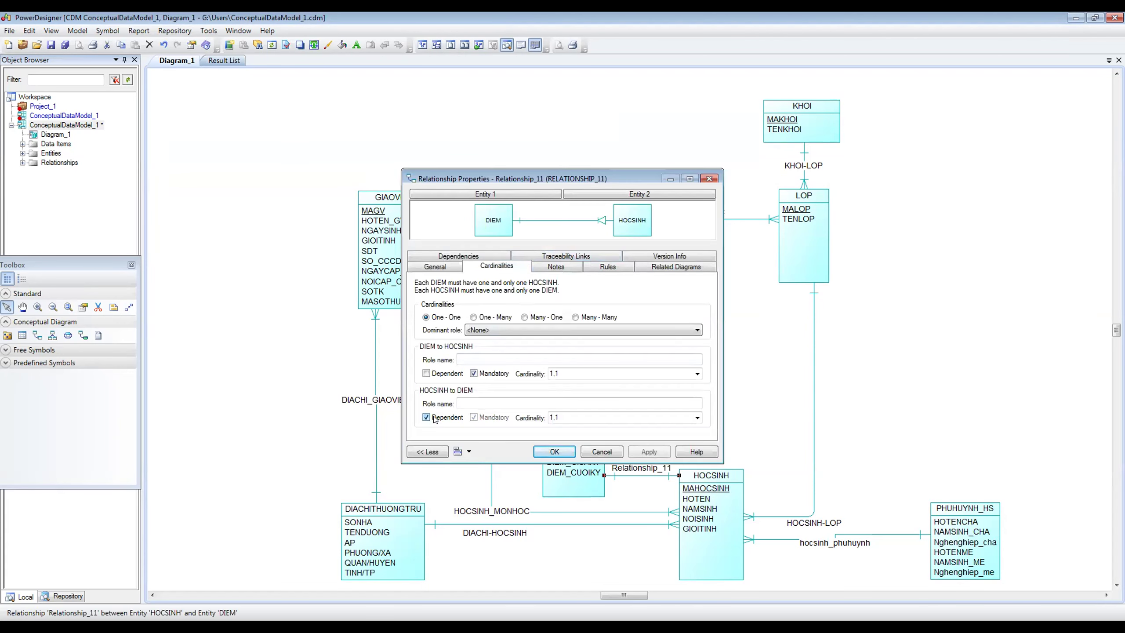
left_click(440, 373)
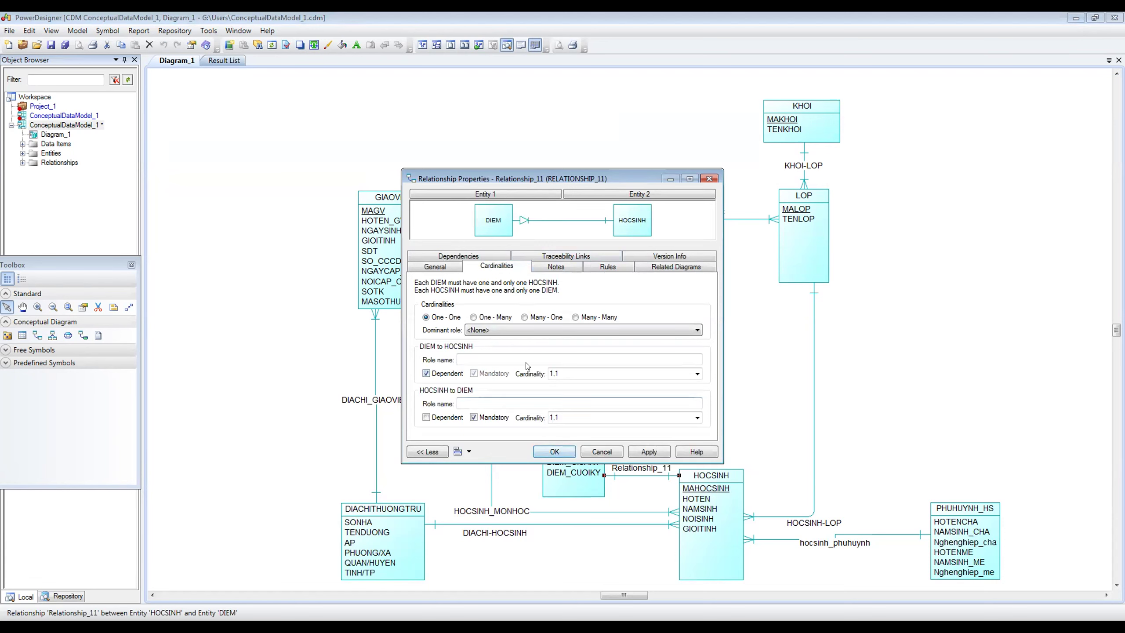
- Try cardinality 1,n on the DIEM to HOCSINH side, then set it back to 1,1
left_click(677, 375)
left_click(681, 376)
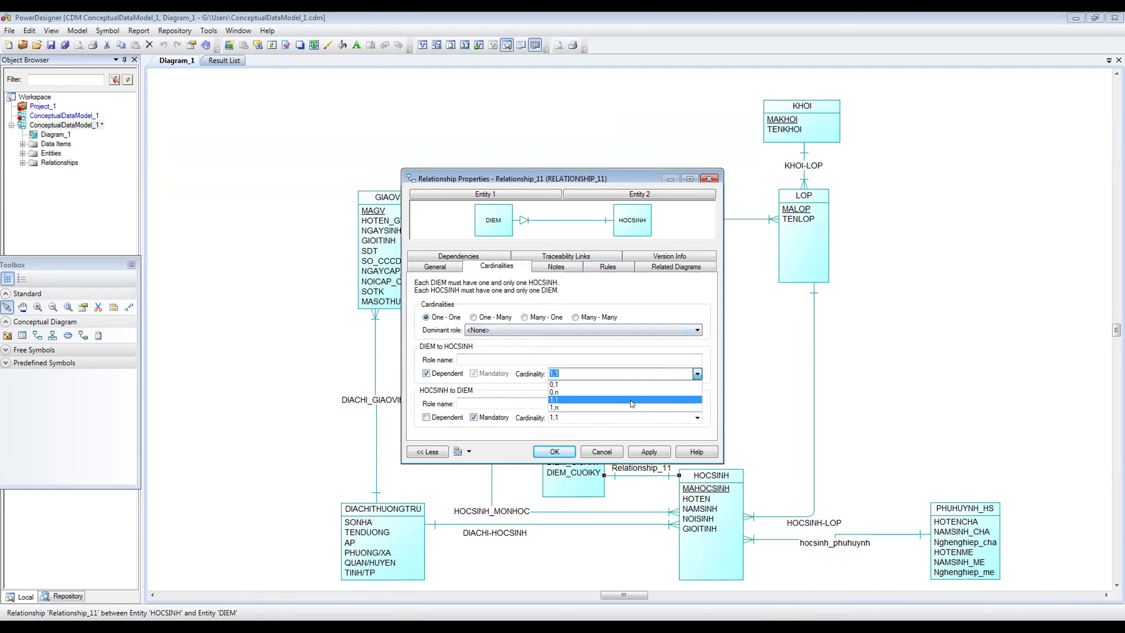
left_click(628, 407)
left_click(697, 374)
left_click(642, 400)
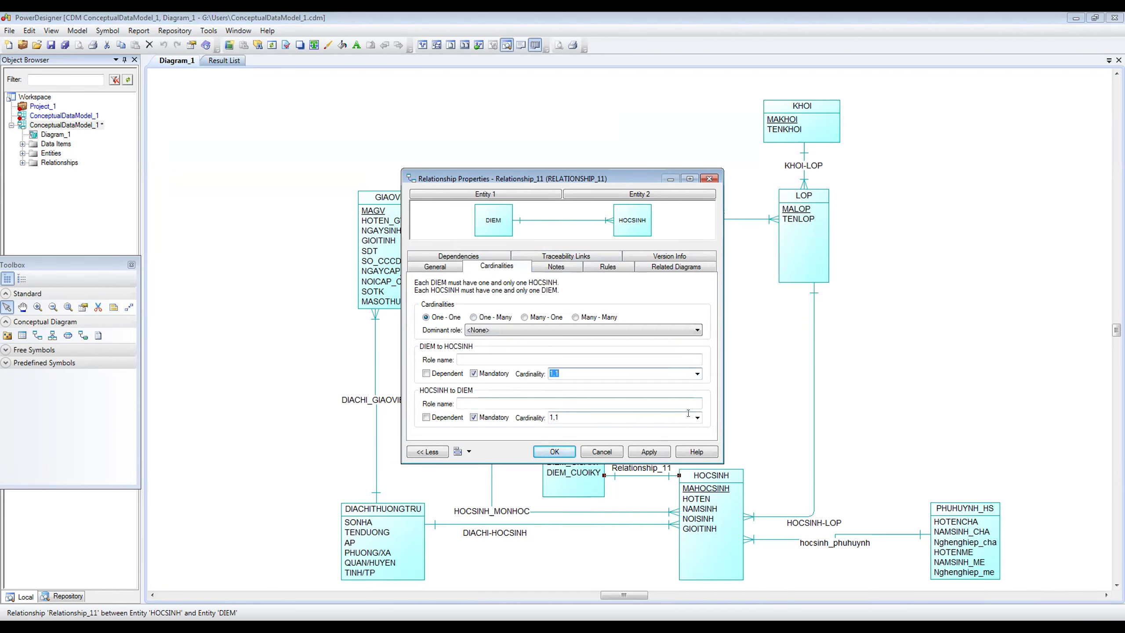
- Set the HOCSINH to DIEM cardinality to 1,n, make DIEM dependent on HOCSINH, and accept the relationship changes
left_click(697, 417)
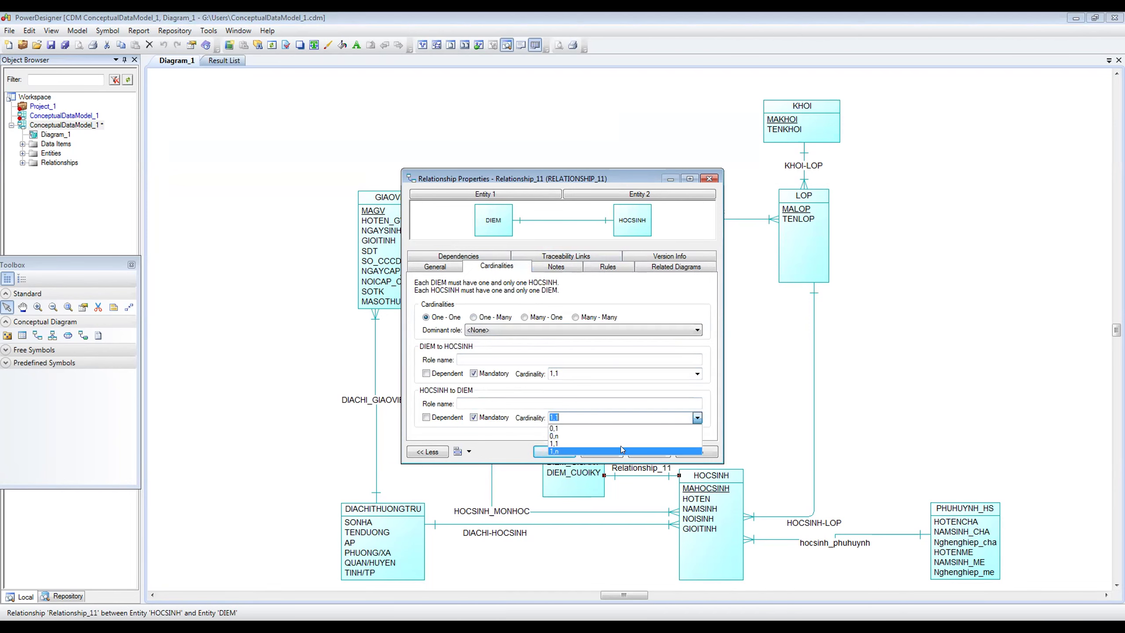
left_click(620, 450)
left_click(435, 374)
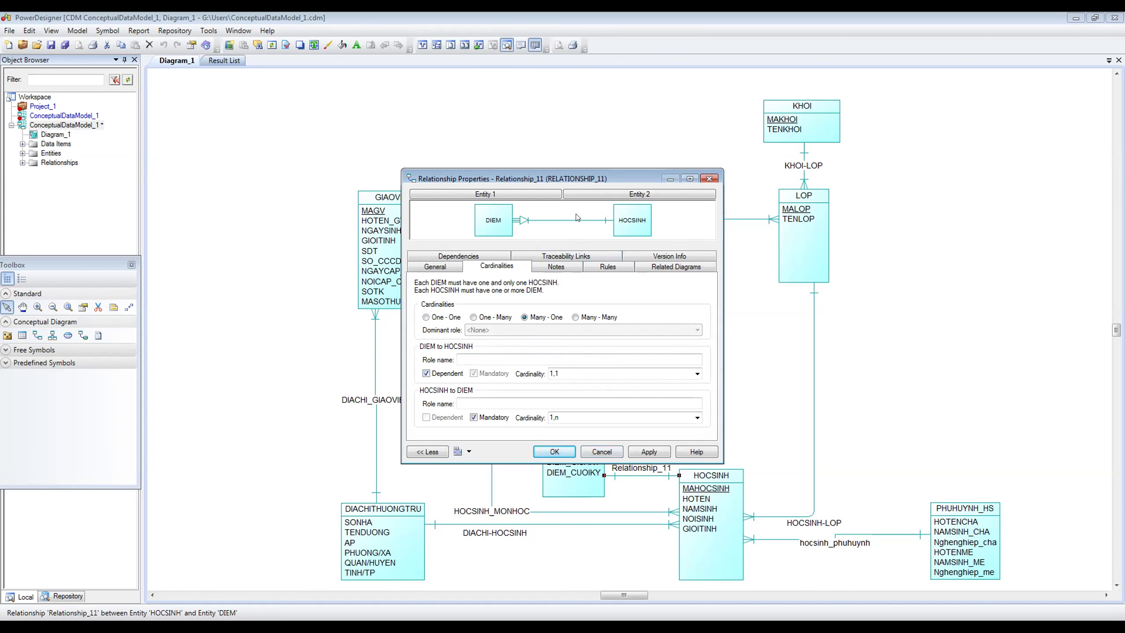
left_click(565, 452)
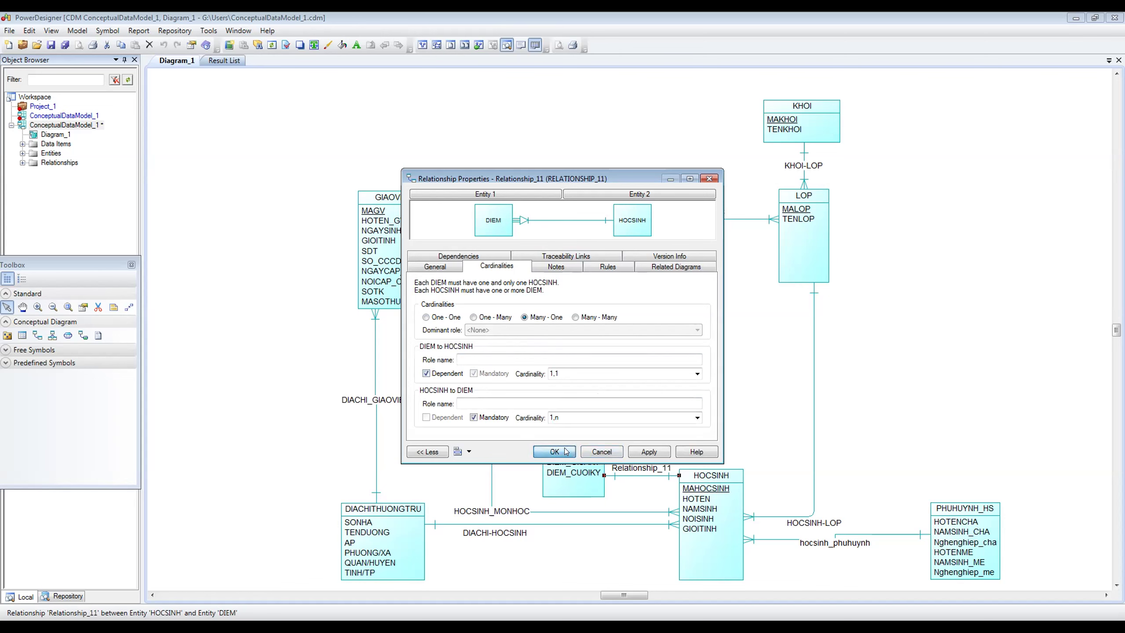
left_click(760, 404)
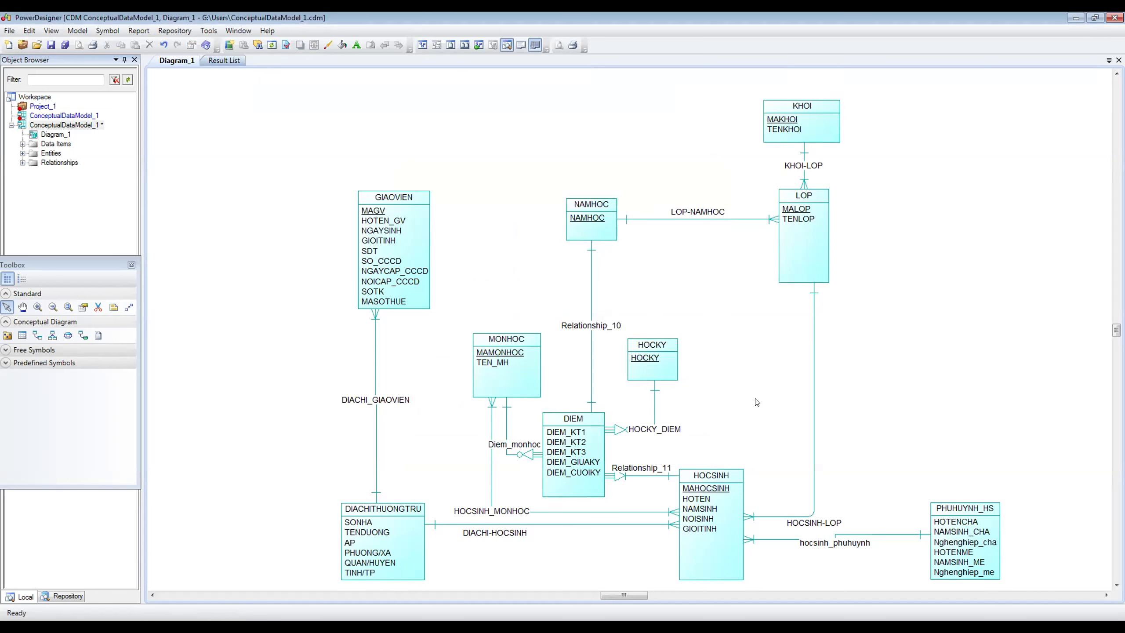
- Change the DIEM–NAMHOC relationship to Many - One and make DIEM dependent on NAMHOC
double_click(592, 399)
left_click(497, 266)
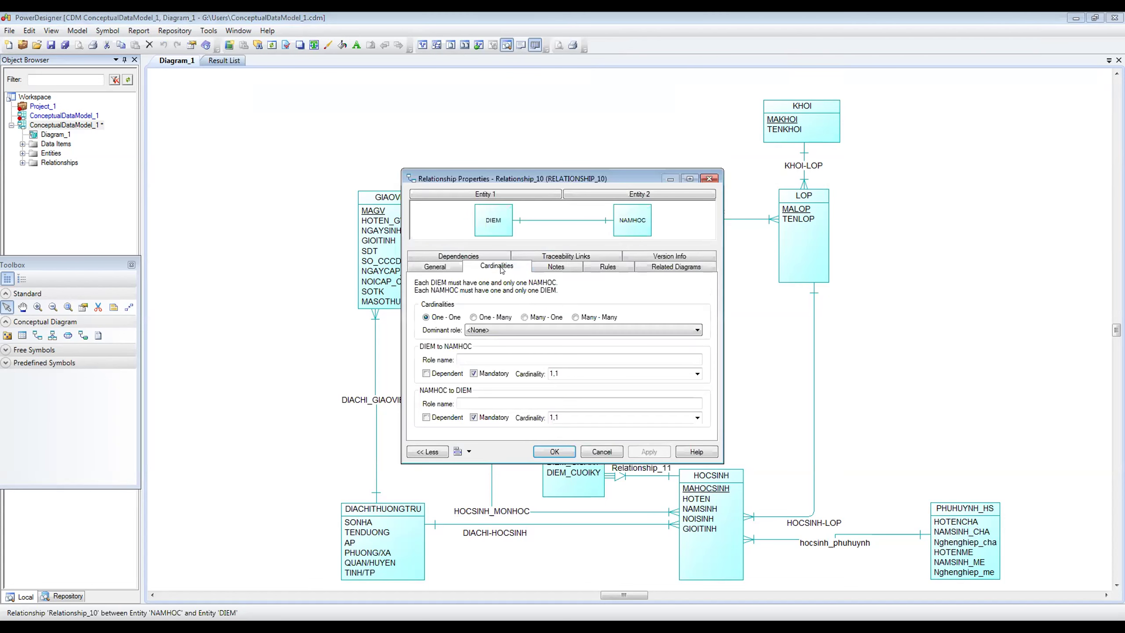
left_click(509, 318)
left_click(535, 317)
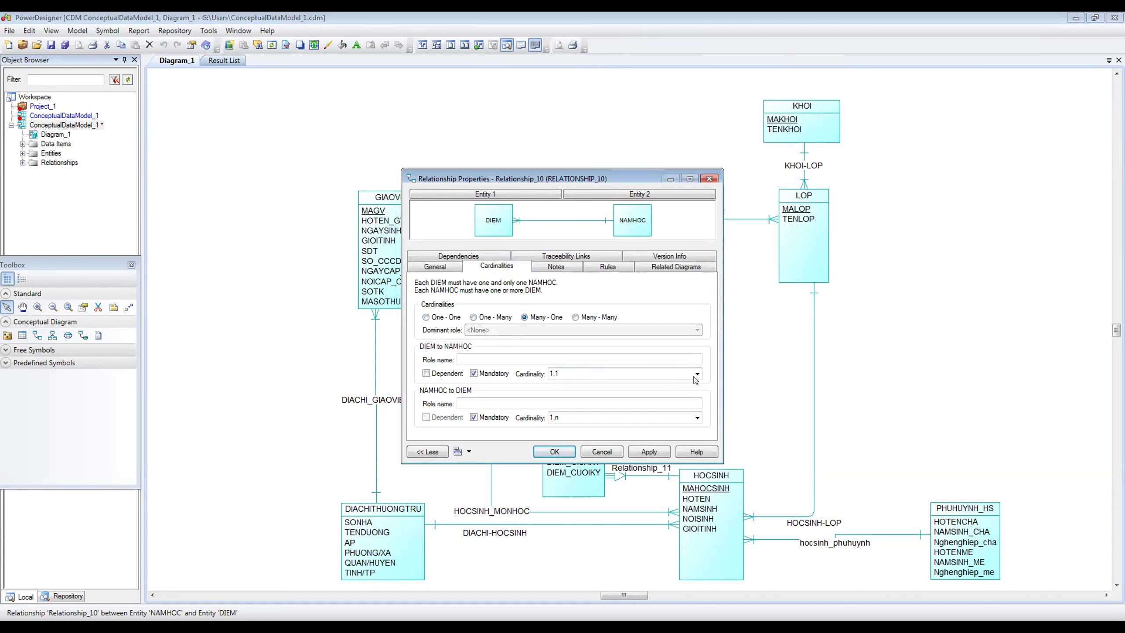
left_click(427, 373)
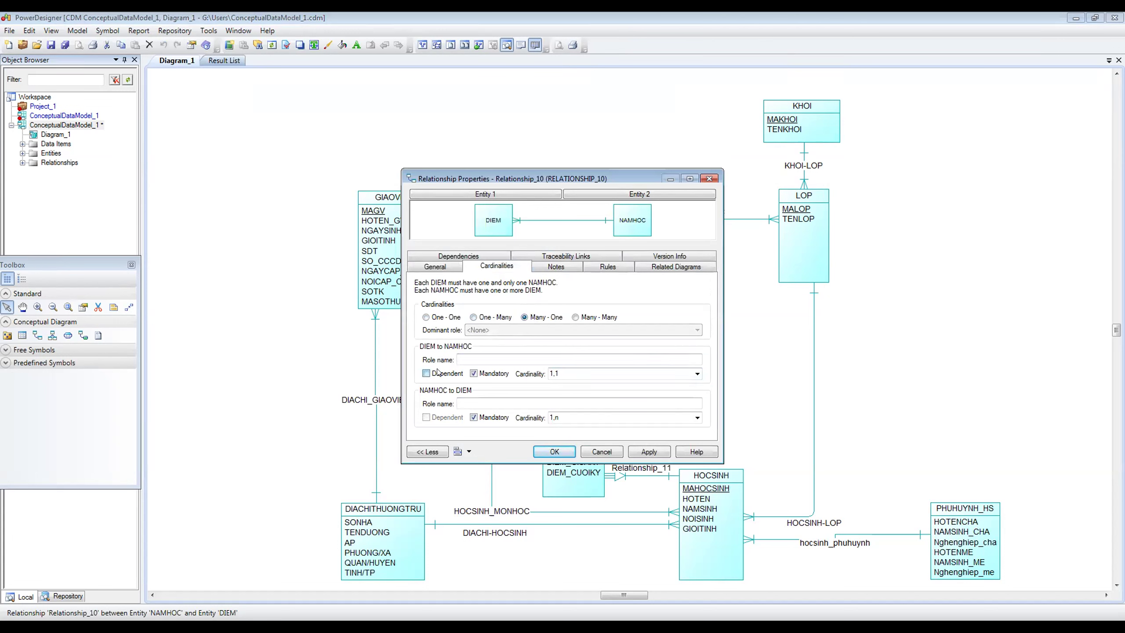
left_click(554, 451)
left_click(733, 381)
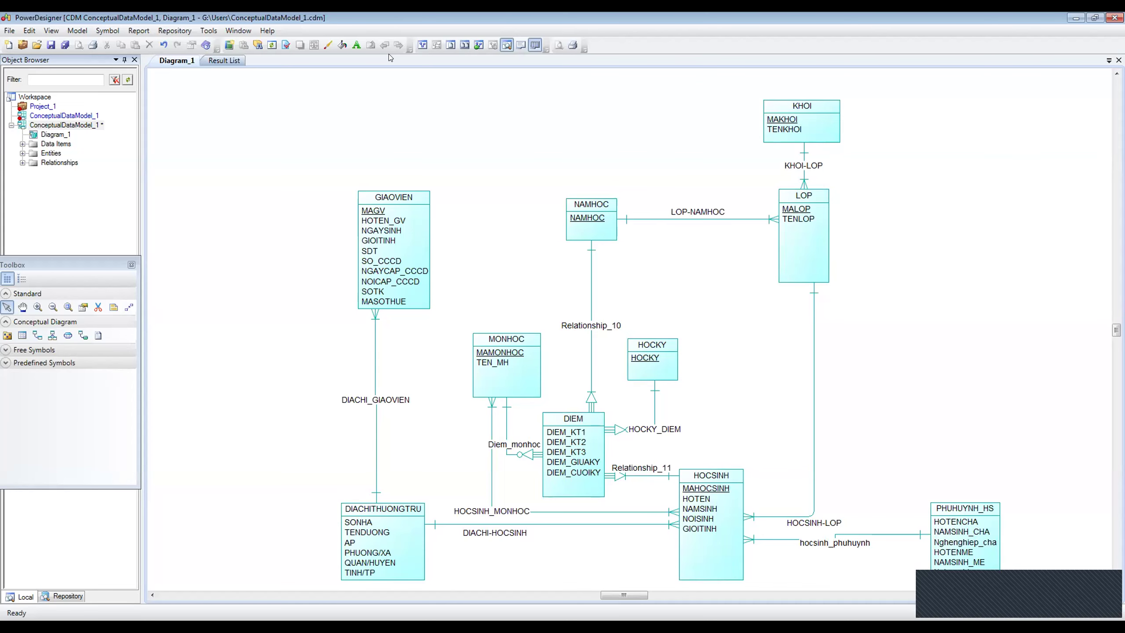
- Add an attribute named DIEM_TB to the DIEM entity and apply the change
double_click(558, 488)
left_click(487, 236)
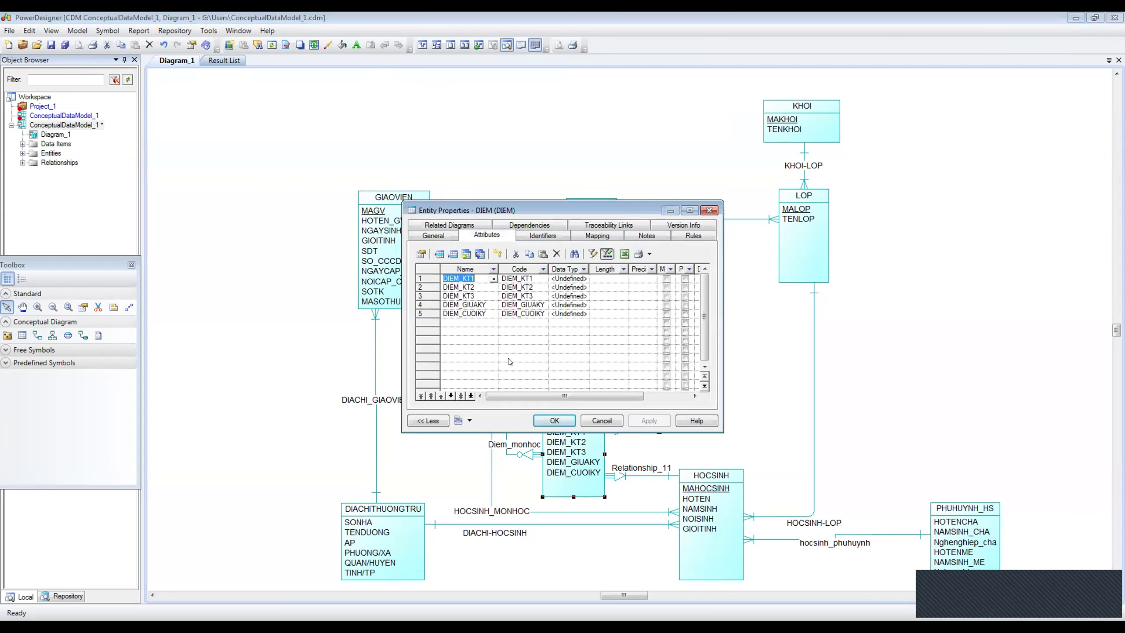
left_click(488, 322)
type("DIEM")
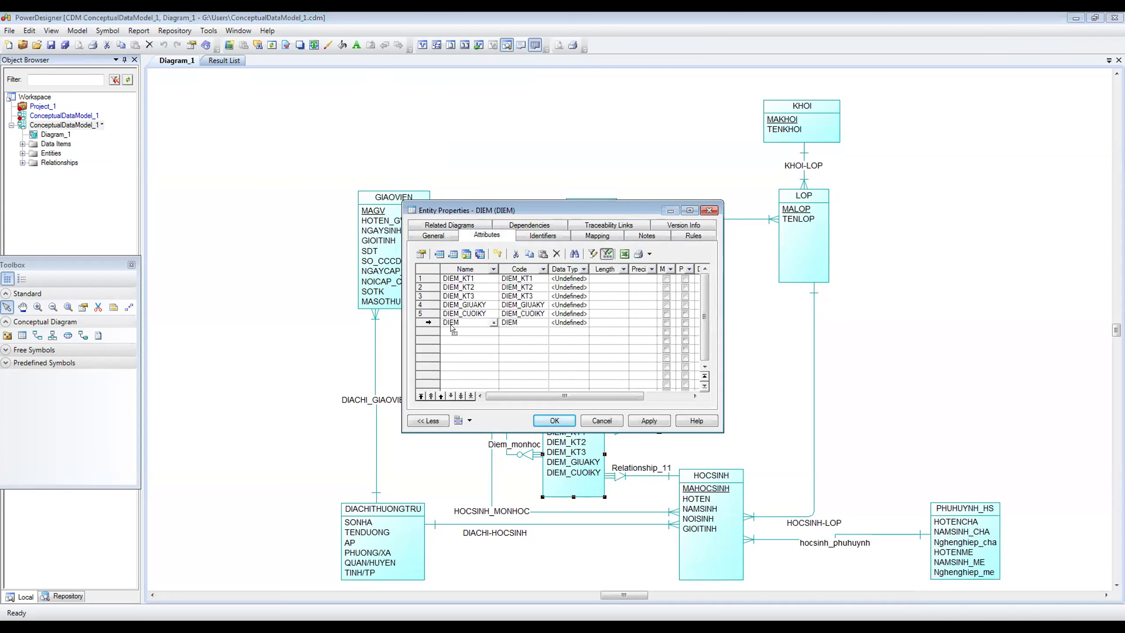
type("_TB")
left_click(638, 420)
left_click(595, 421)
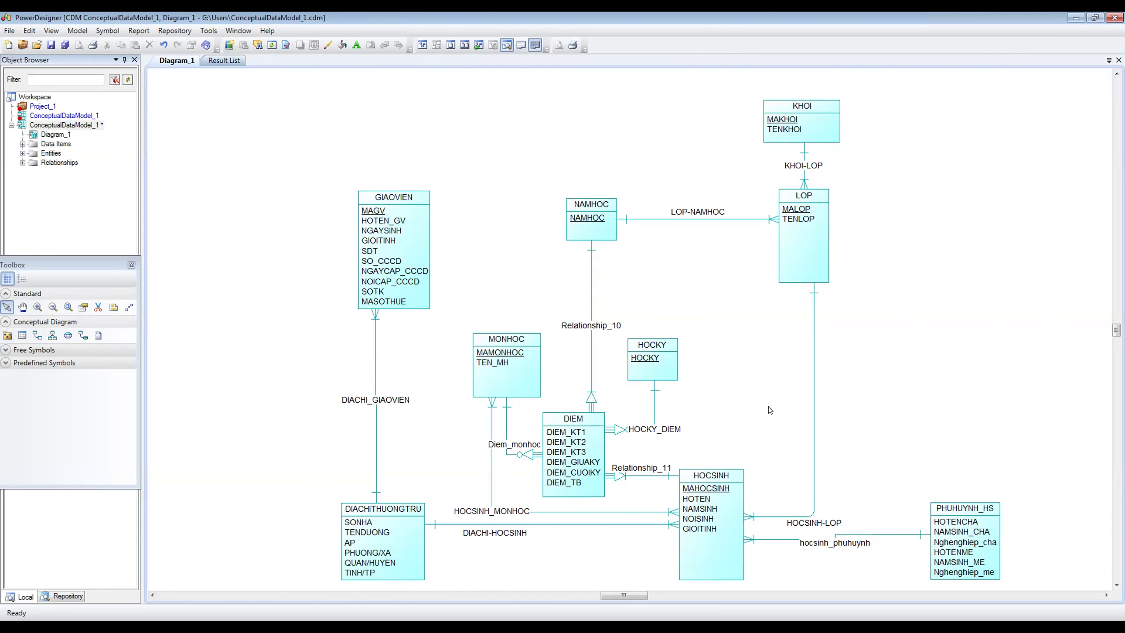
left_click(419, 535)
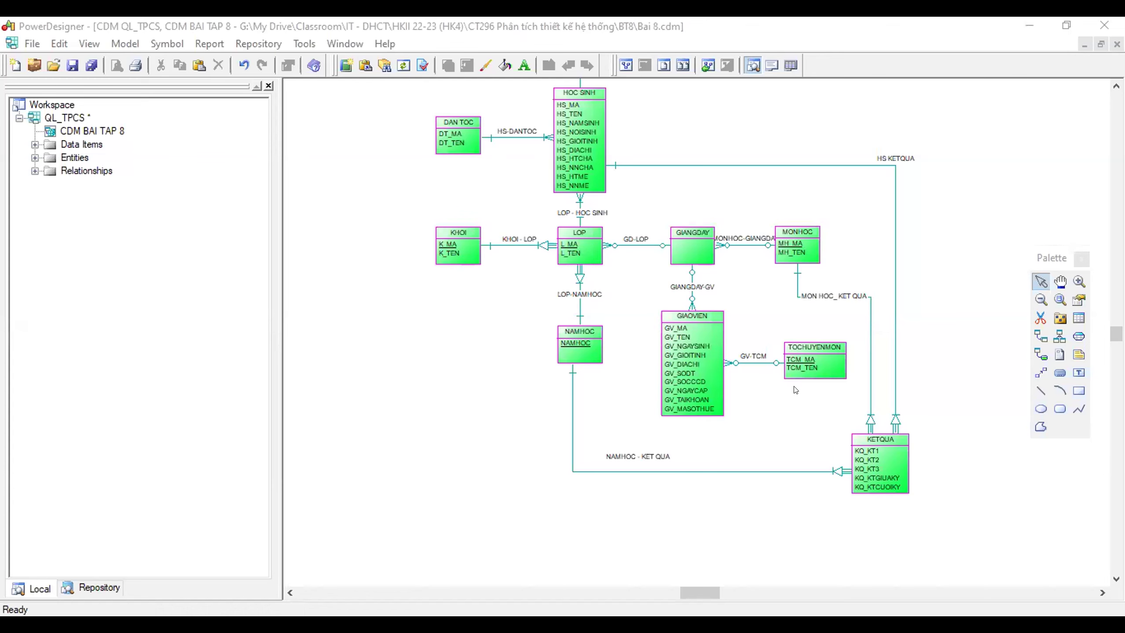
- Make both sides of the GV-TCM relationship between TOCHUYENMON and GIAOVIEN mandatory in the QL_TPCS model
double_click(756, 363)
left_click(468, 248)
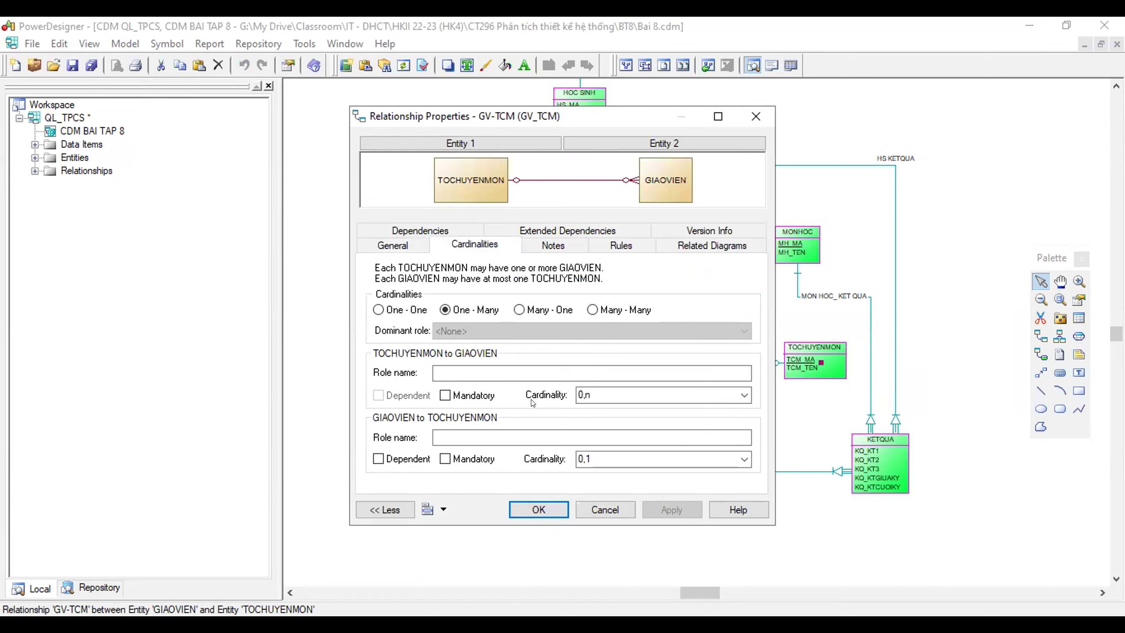
left_click(470, 395)
left_click(473, 459)
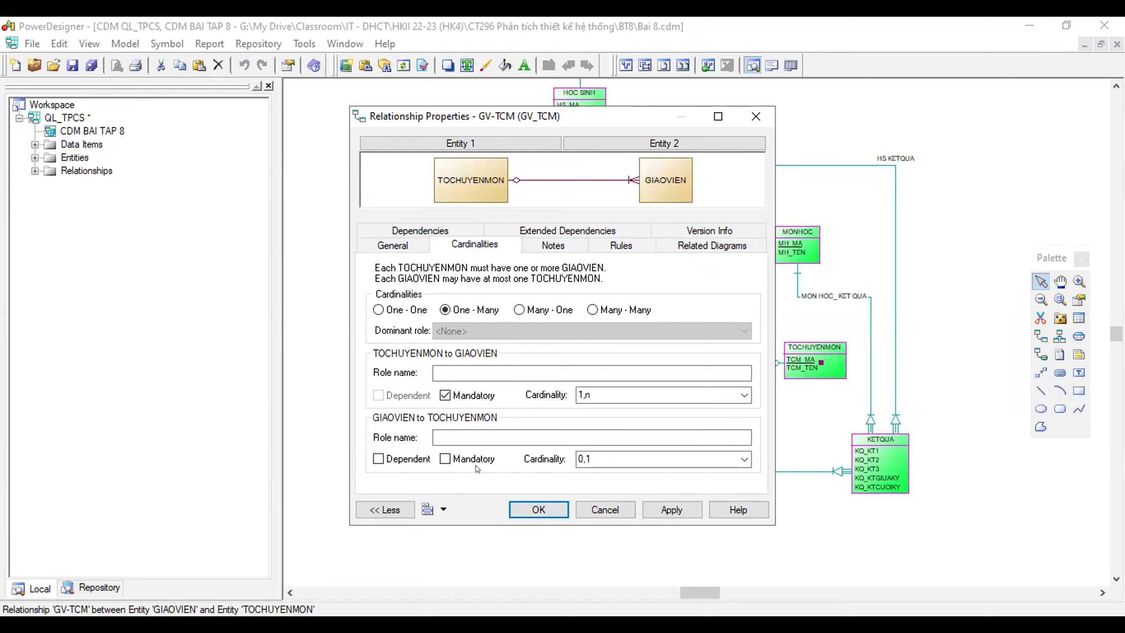
left_click(666, 510)
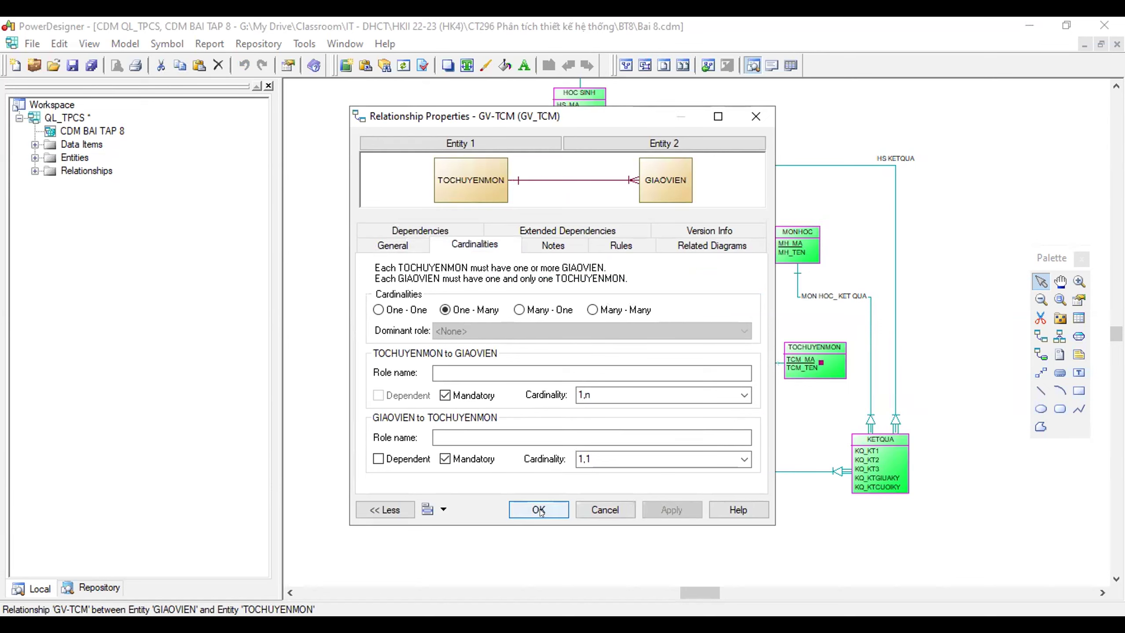
left_click(533, 511)
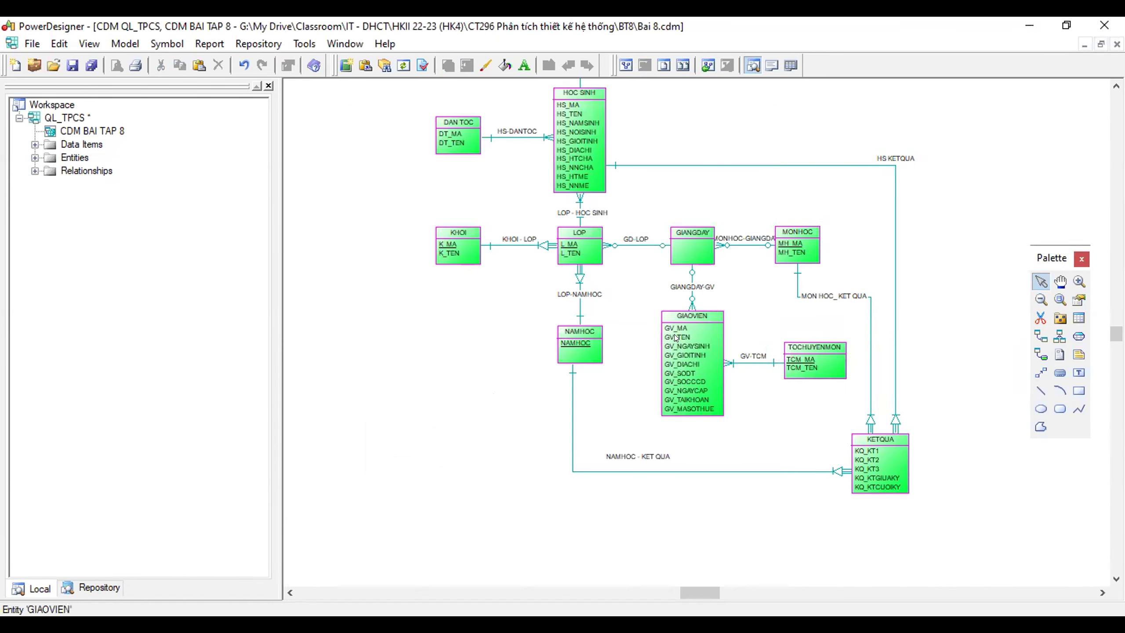
left_click_drag(826, 418, 648, 313)
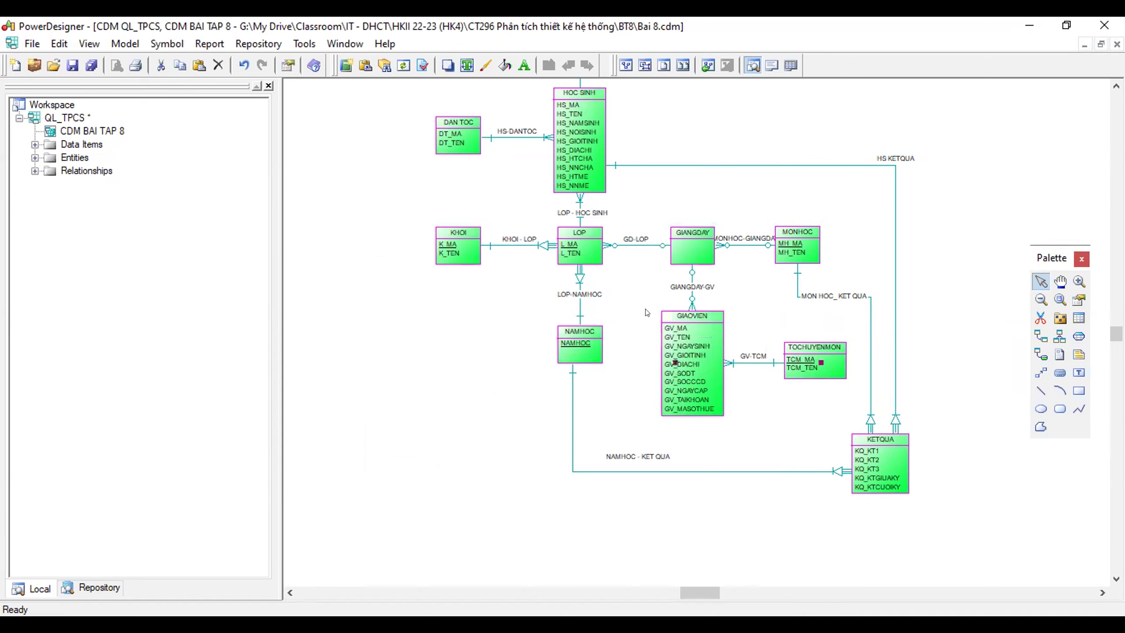
left_click(936, 322)
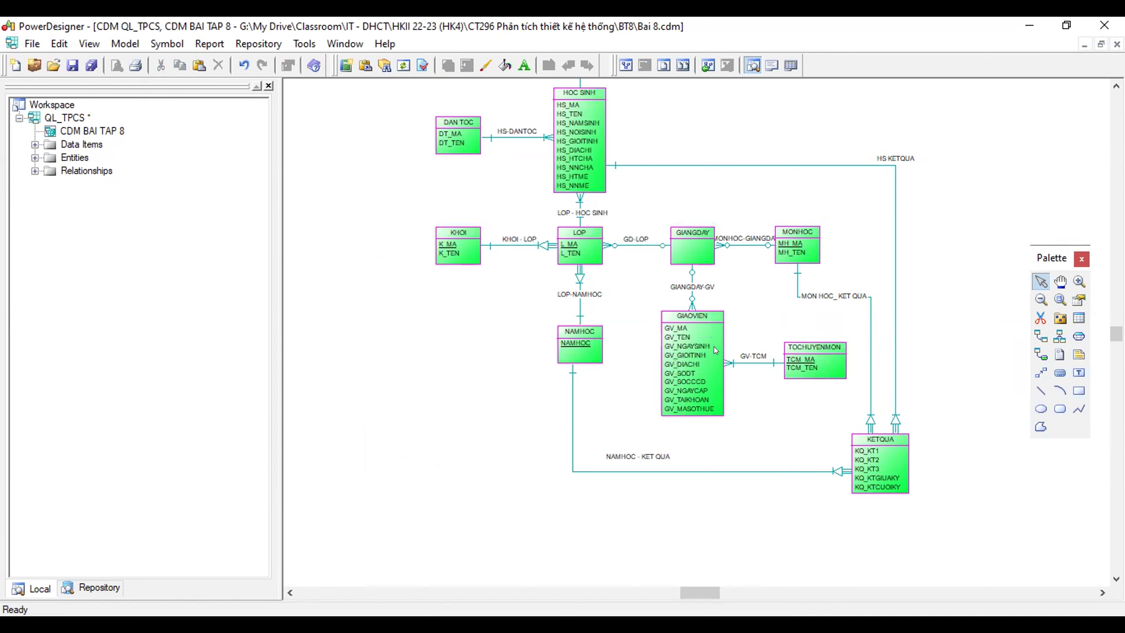
- Examine the line style settings of the entity format in the display preferences and close them without changes
right_click(680, 136)
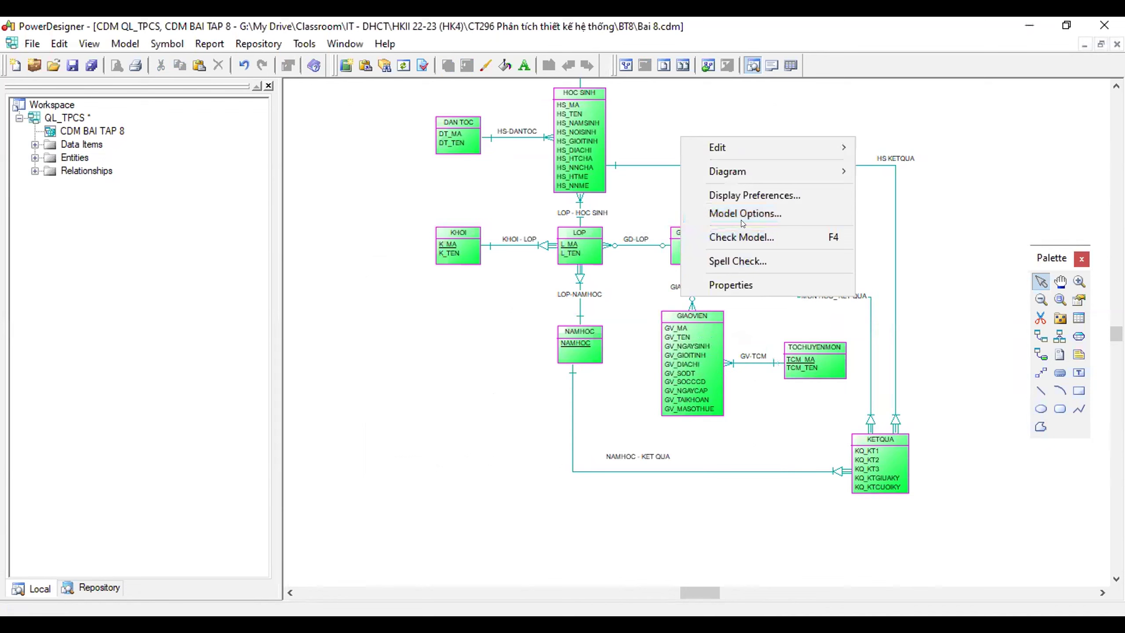
left_click(742, 193)
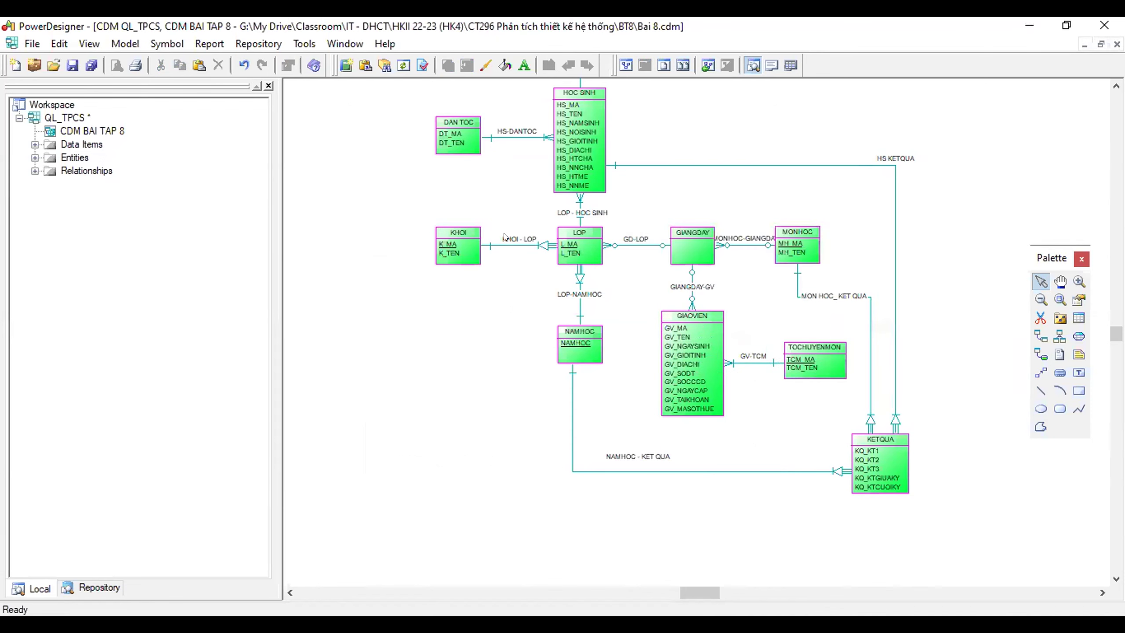
left_click(754, 433)
left_click(452, 203)
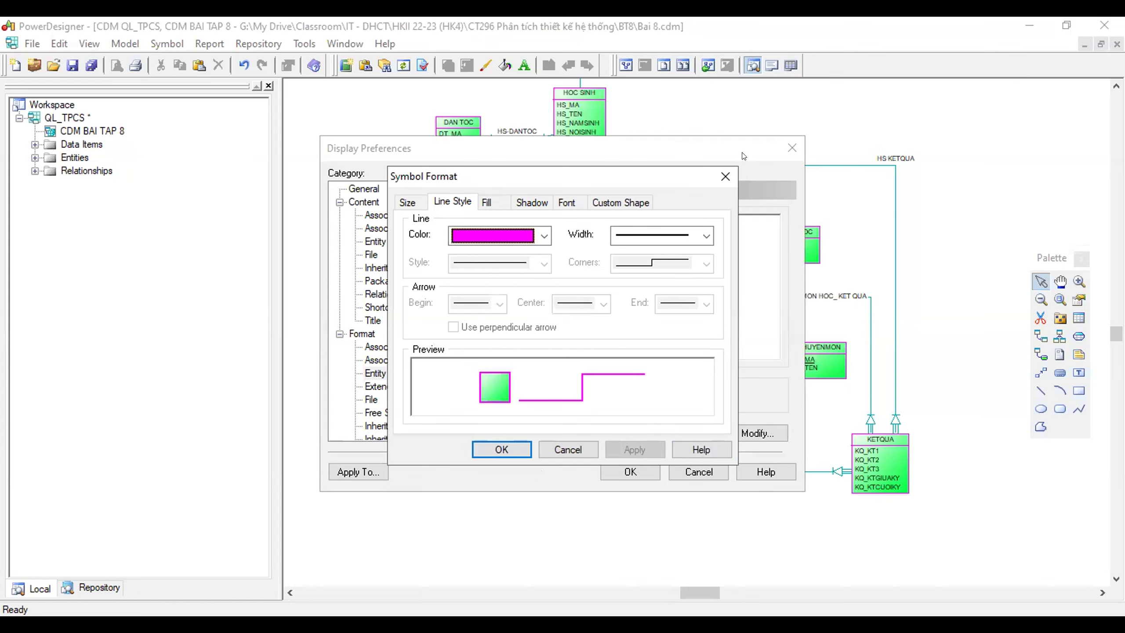
left_click(726, 173)
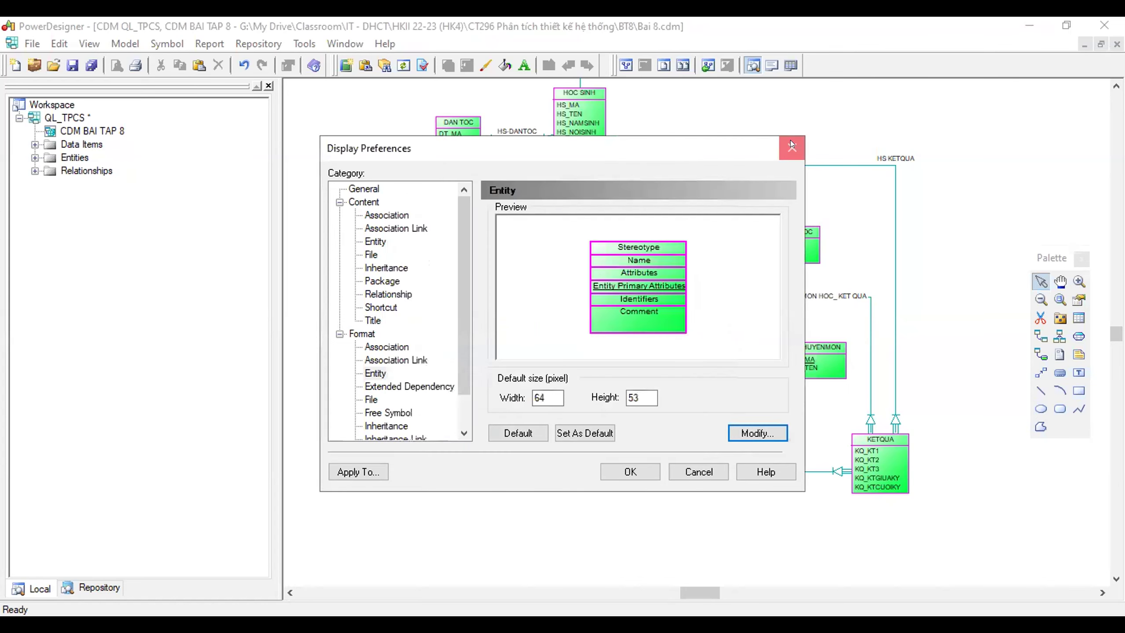
left_click(792, 148)
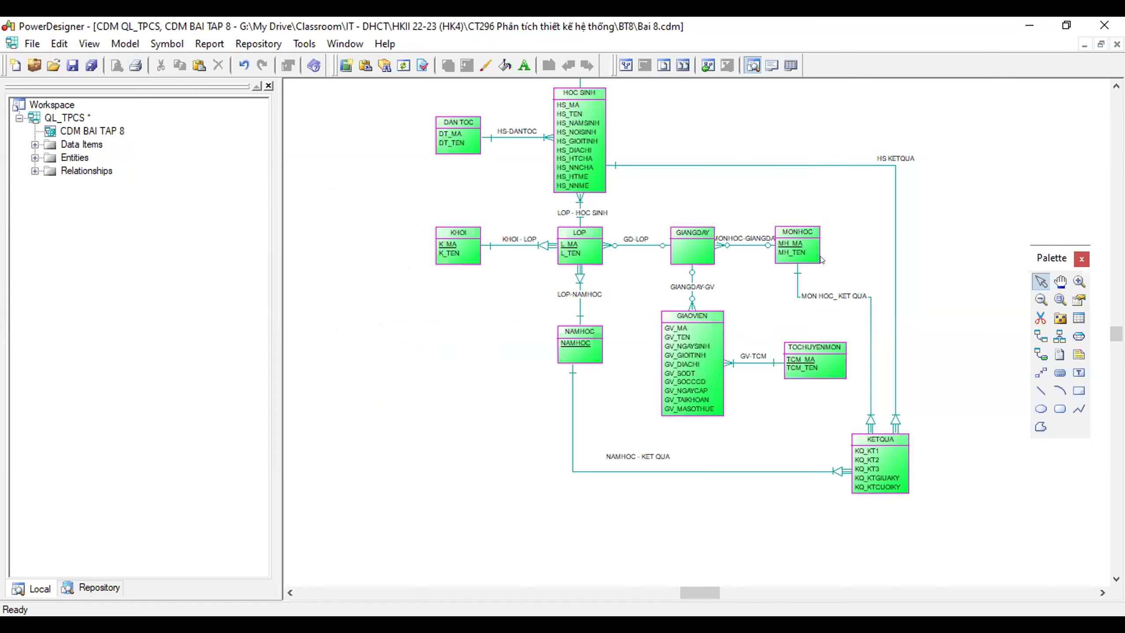
- Try centering KHOI, LOP, GIANGDAY and MONHOC on the vertical axis, and undo that alignment
left_click_drag(863, 212, 390, 261)
left_click_drag(430, 194, 846, 299)
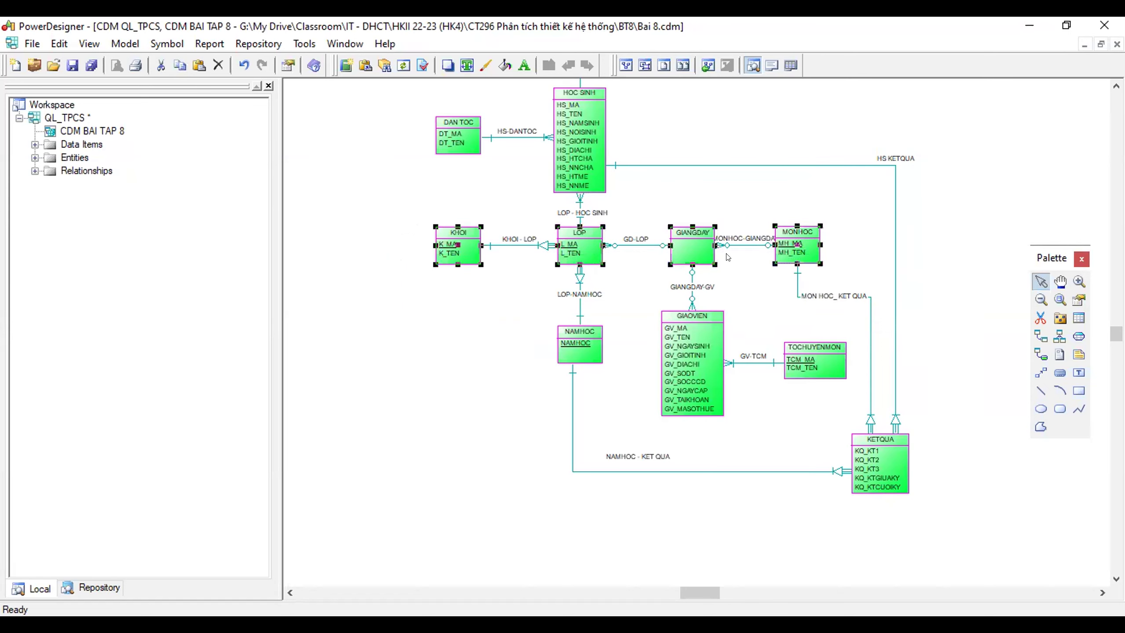
right_click(693, 247)
mouse_move(739, 367)
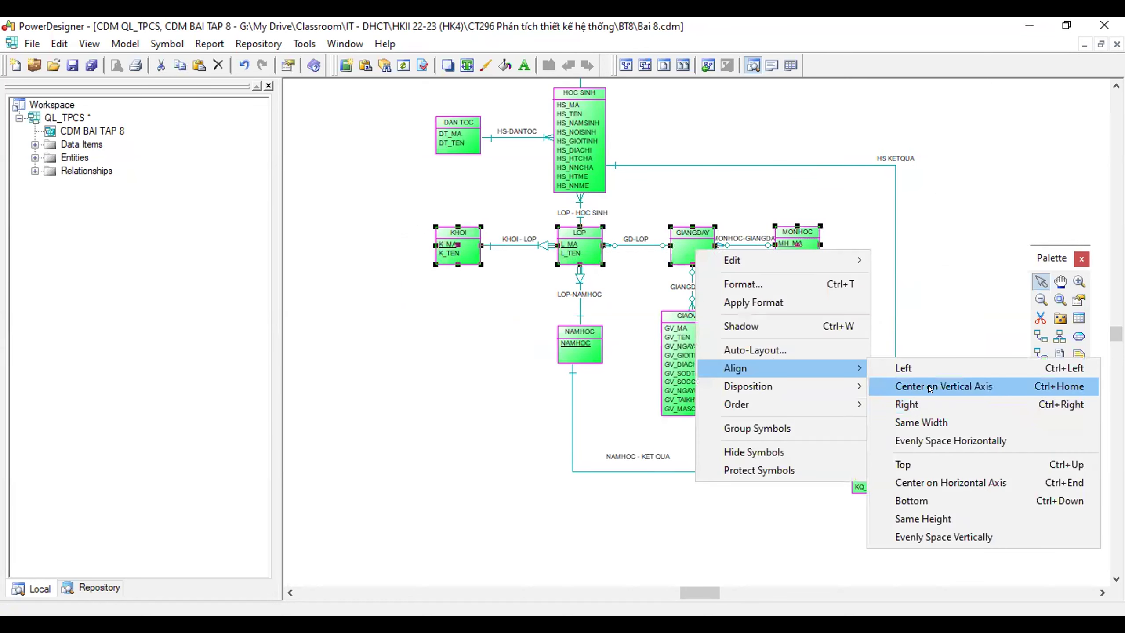
left_click(929, 385)
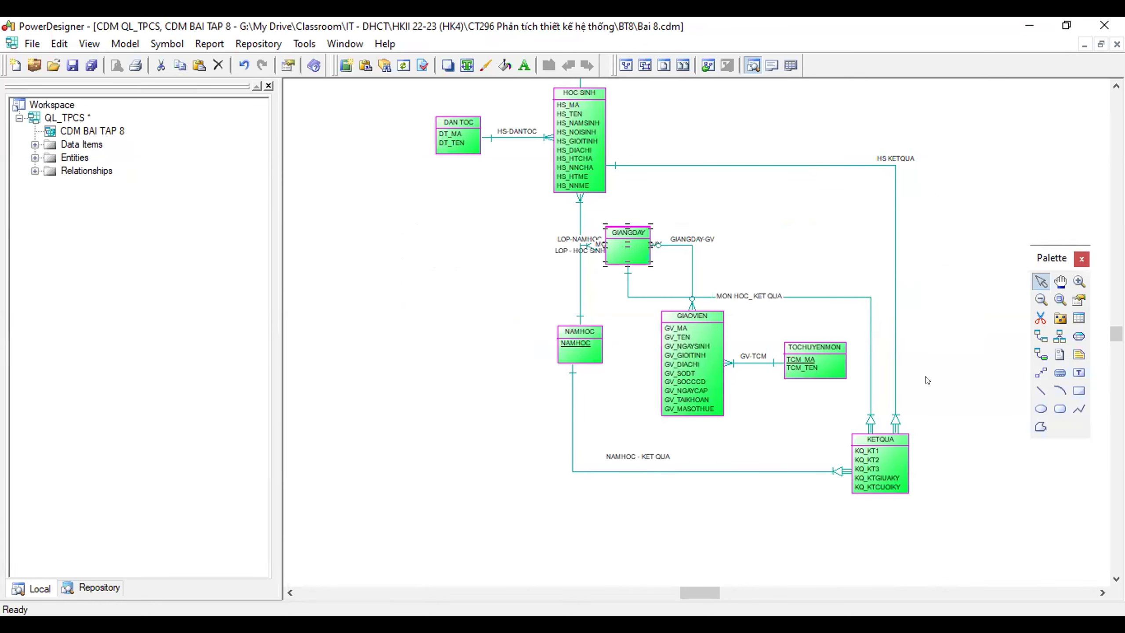
key("ctrl+z")
- Align the selected KHOI, LOP, GIANGDAY and MONHOC entities by centering them on the horizontal axis
right_click(676, 238)
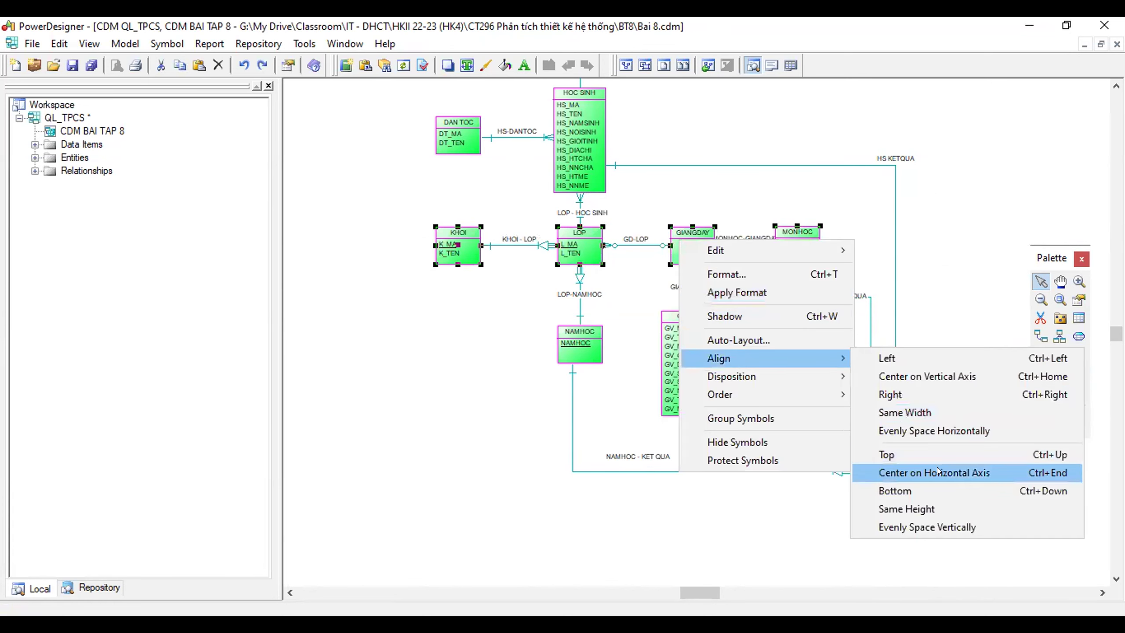
left_click(912, 469)
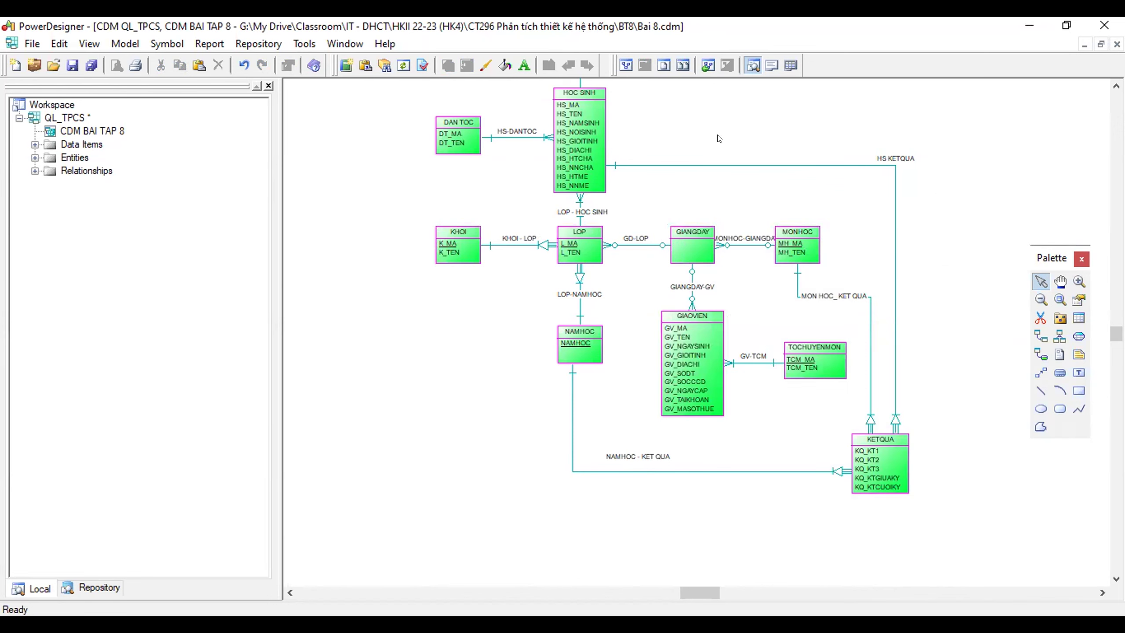
scroll(707, 168, "up", 3)
scroll(702, 182, "up", 1)
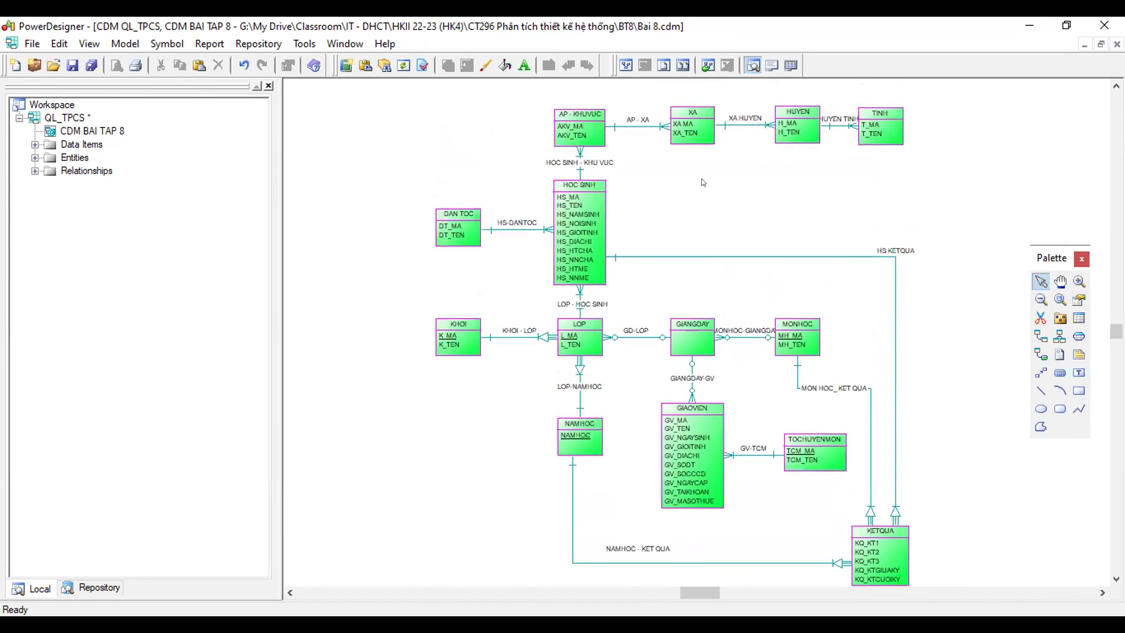
- Make both directions of the GD-LOP relationship mandatory, giving cardinalities 1,n for GIANGDAY to LOP and 1,1 for LOP to GIANGDAY
scroll(743, 208, "down", 4)
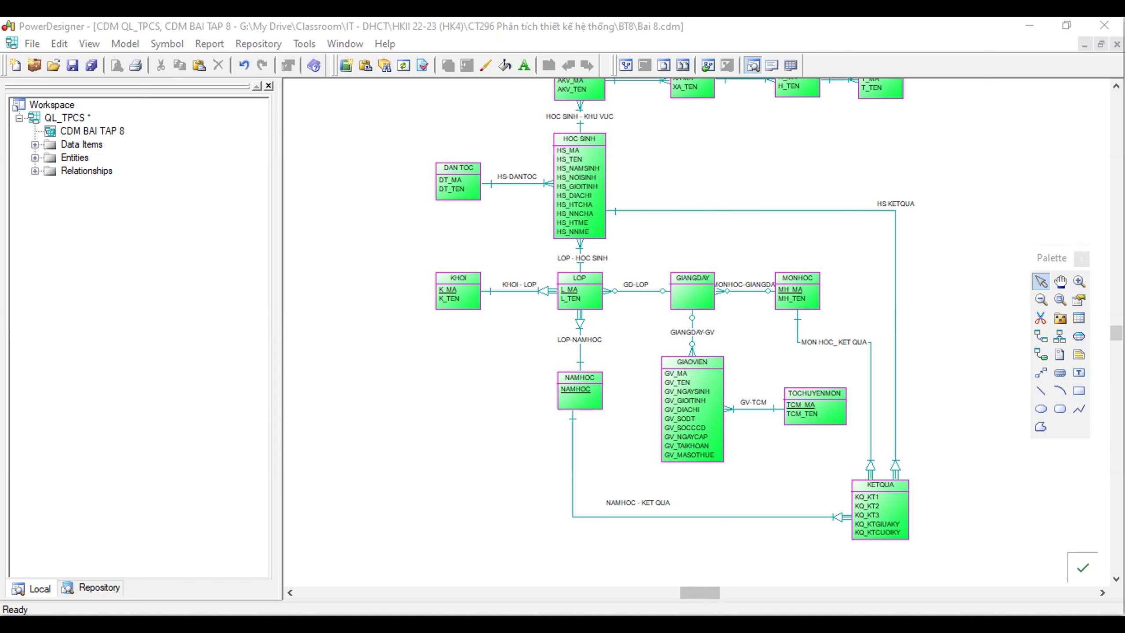
left_click(544, 446)
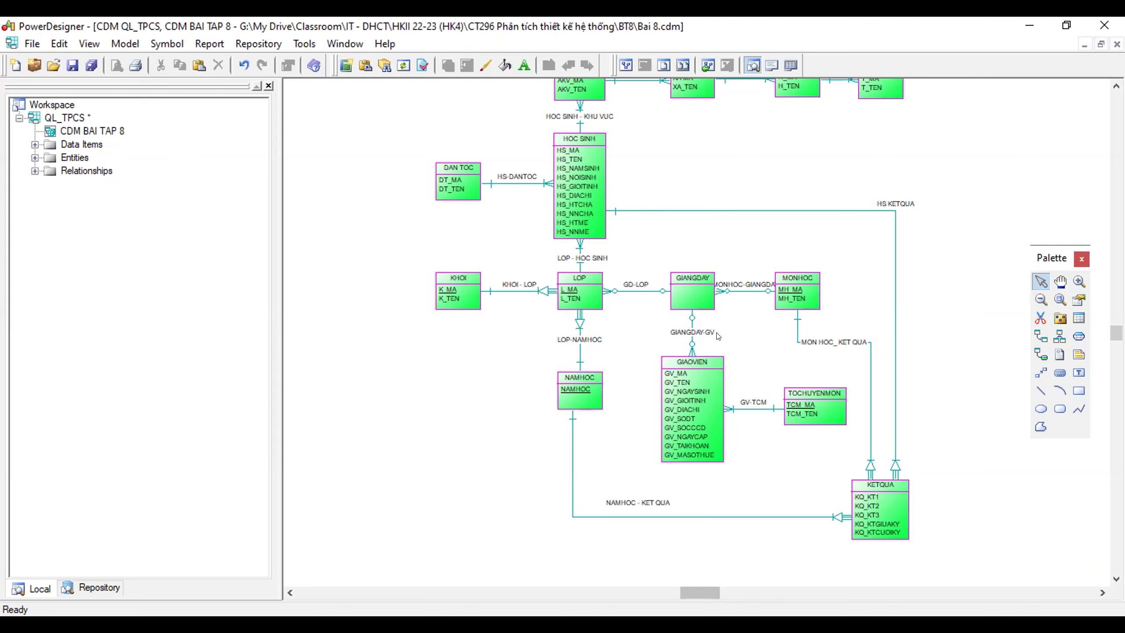
double_click(639, 288)
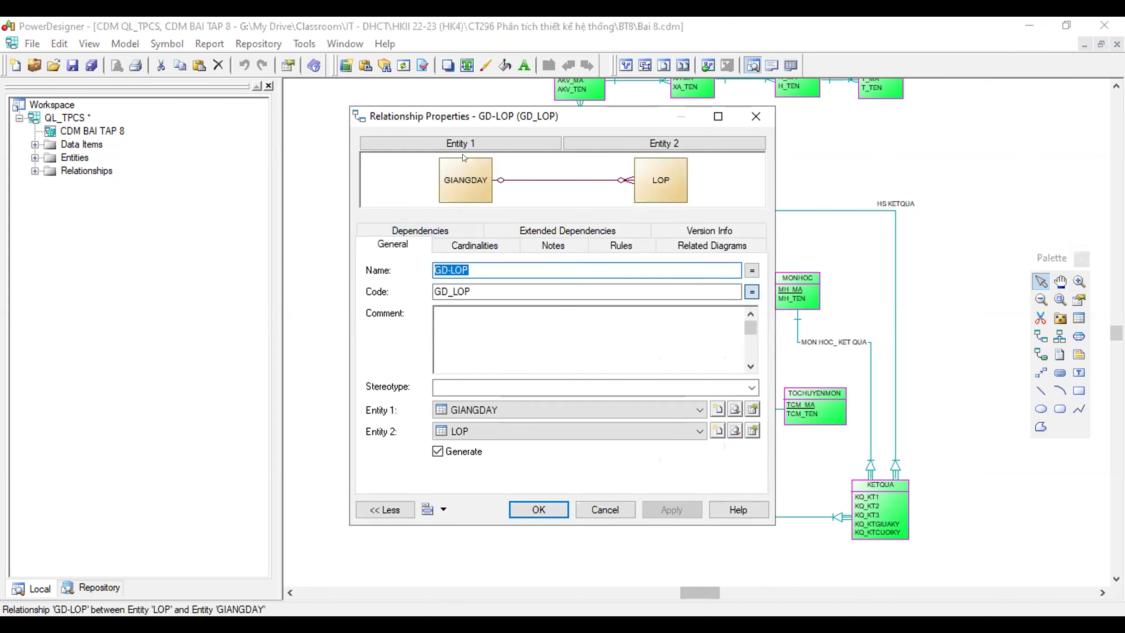
left_click(474, 245)
left_click(444, 395)
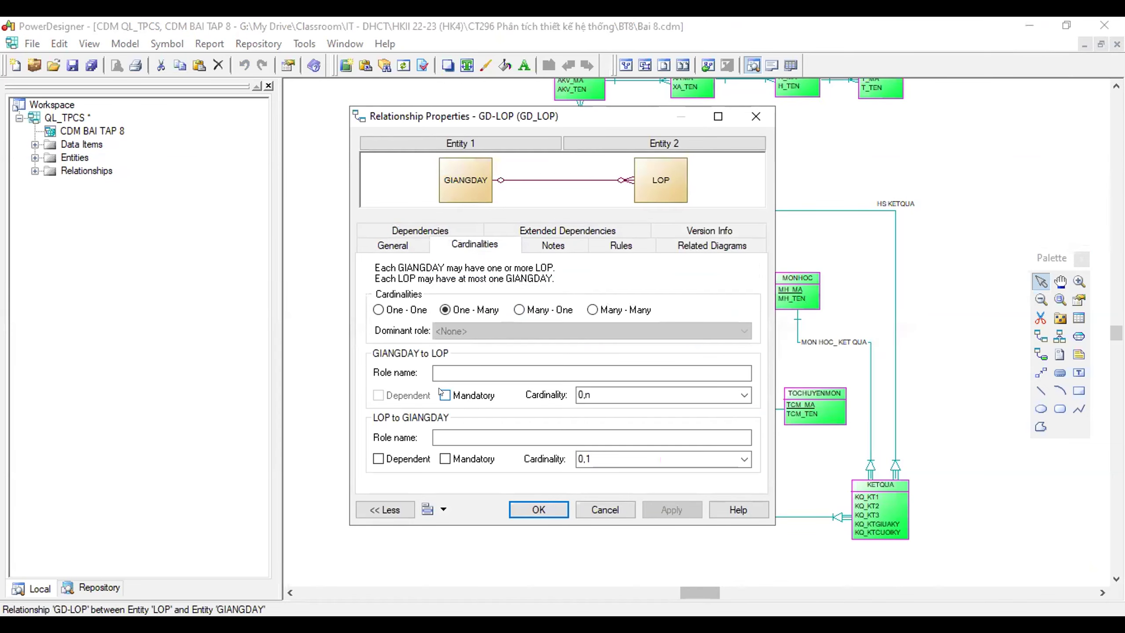
left_click(463, 454)
left_click(669, 510)
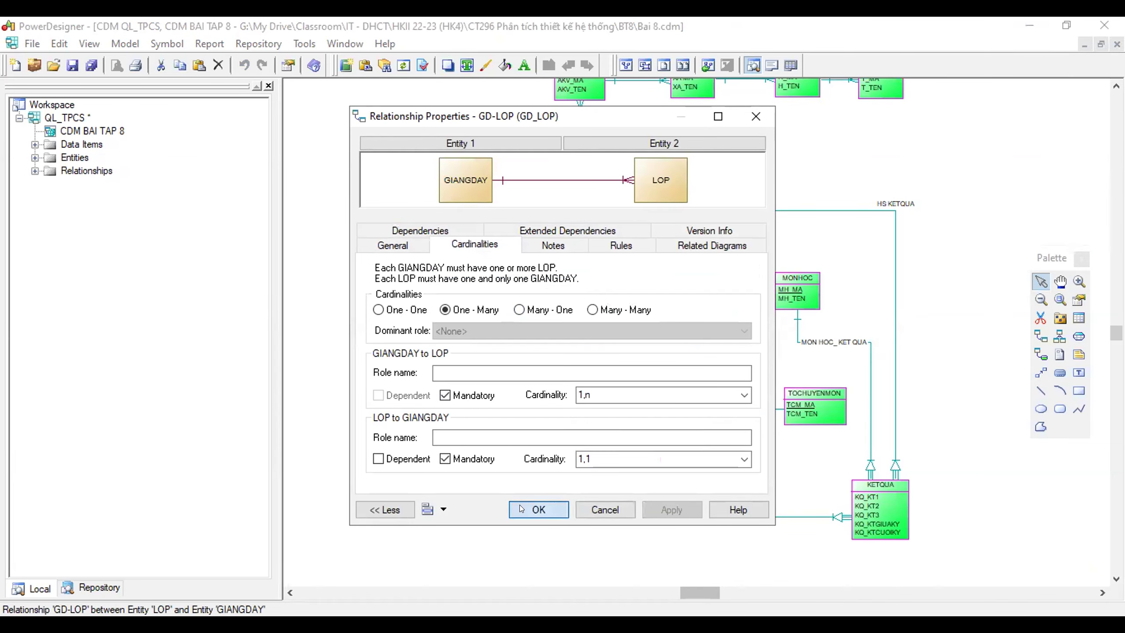
key("Return")
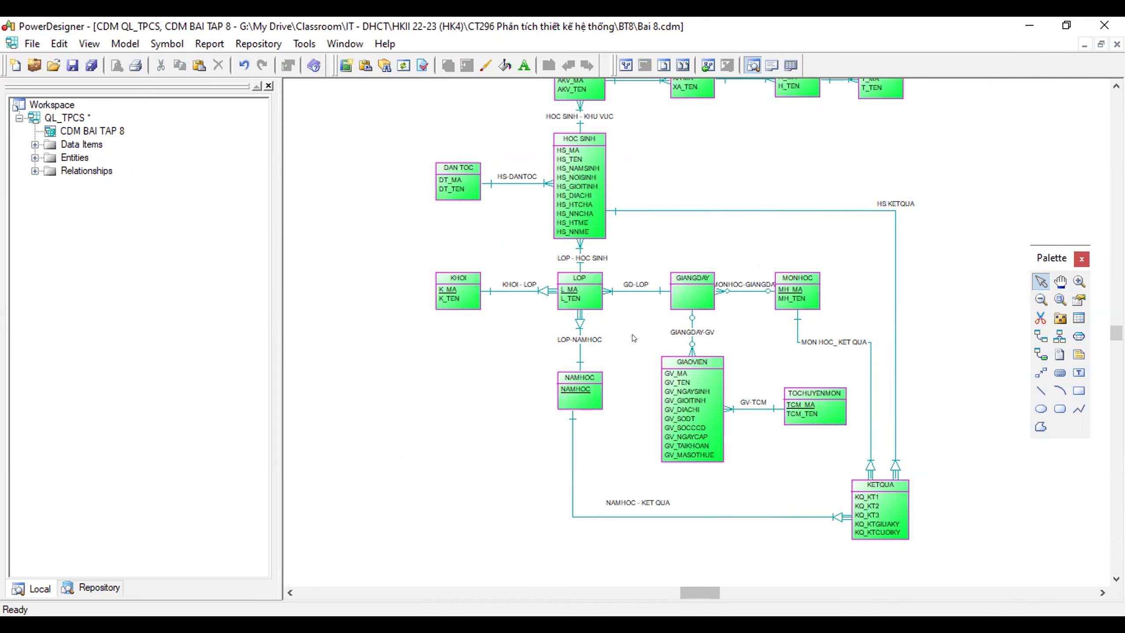
- Move the HS KETQUA label toward the middle of its line and shift the TINH entity farther away from HUYEN
left_click_drag(897, 203, 802, 198)
left_click(798, 233)
scroll(871, 179, "up", 1)
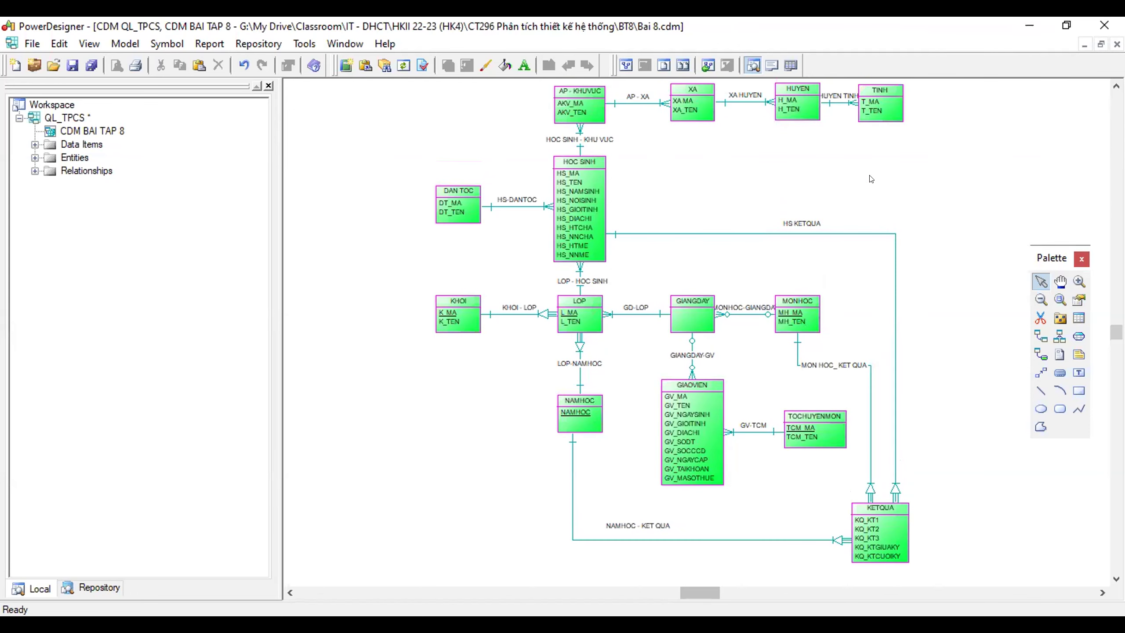
left_click_drag(873, 101, 904, 107)
left_click(978, 129)
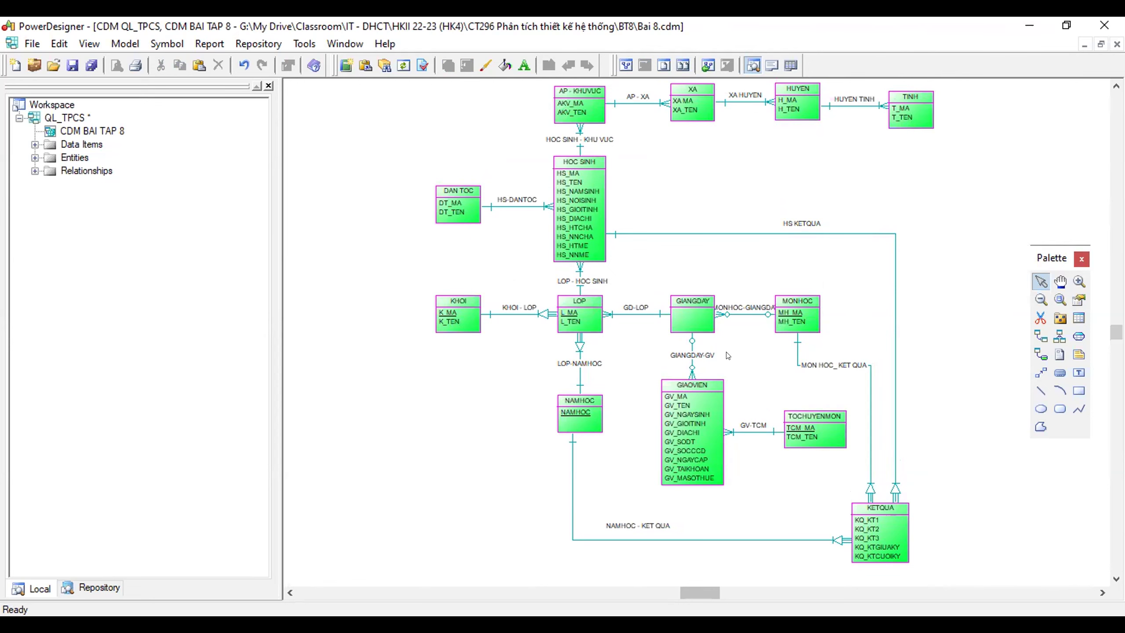
- Align the AP - KHUVUC, XA and HUYEN entities by centering them on the horizontal axis
left_click_drag(986, 94, 571, 101)
left_click_drag(1021, 95, 494, 137)
right_click(569, 111)
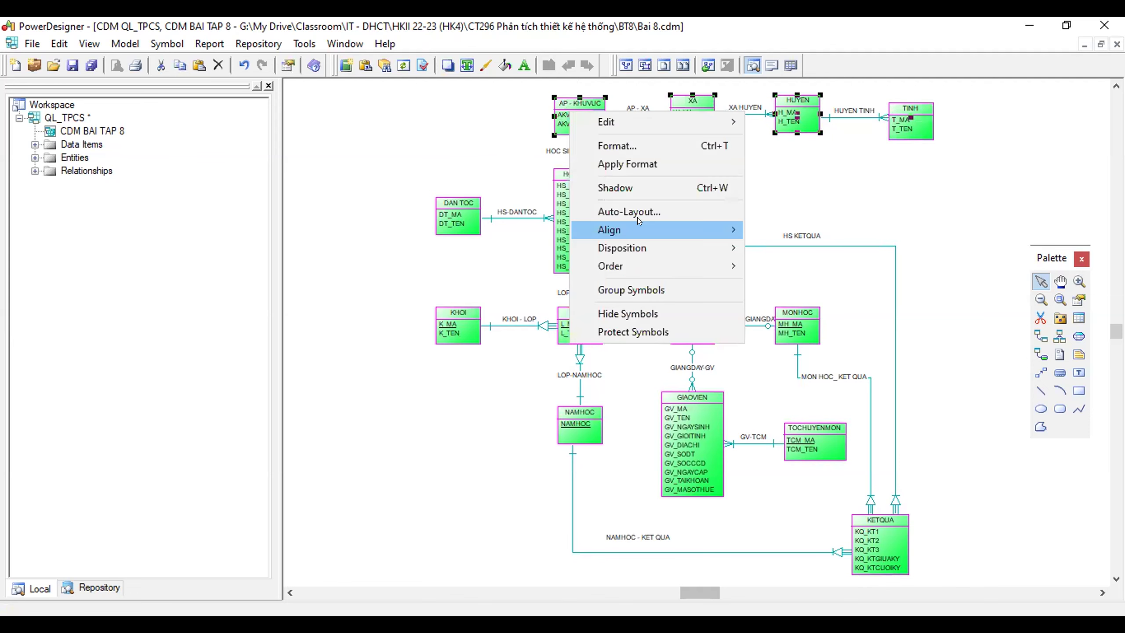
mouse_move(639, 223)
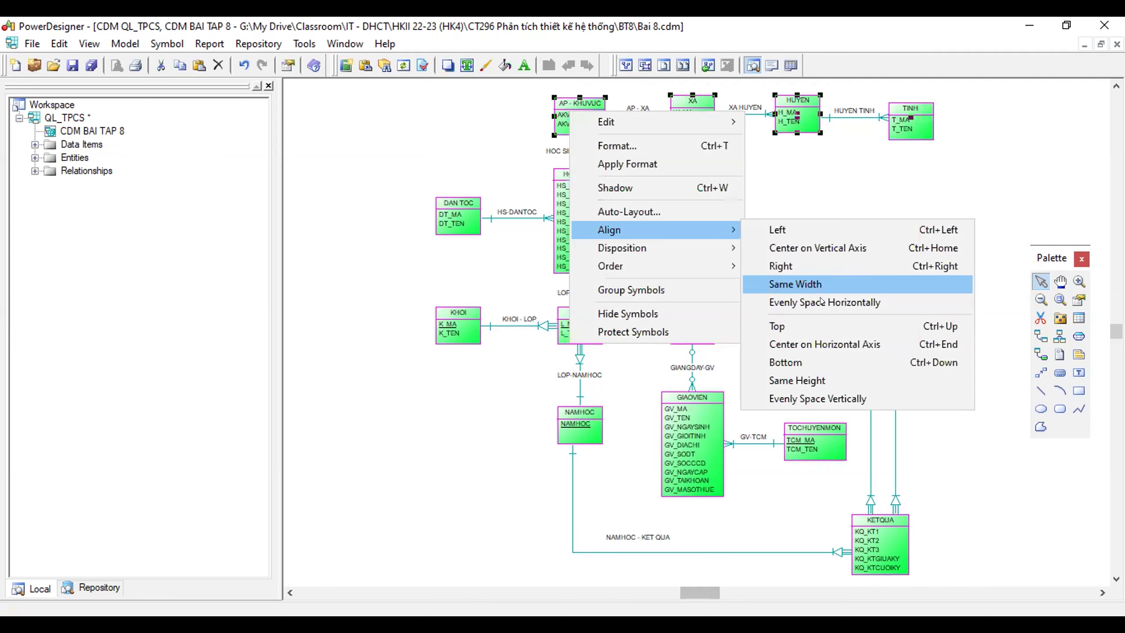
left_click(820, 349)
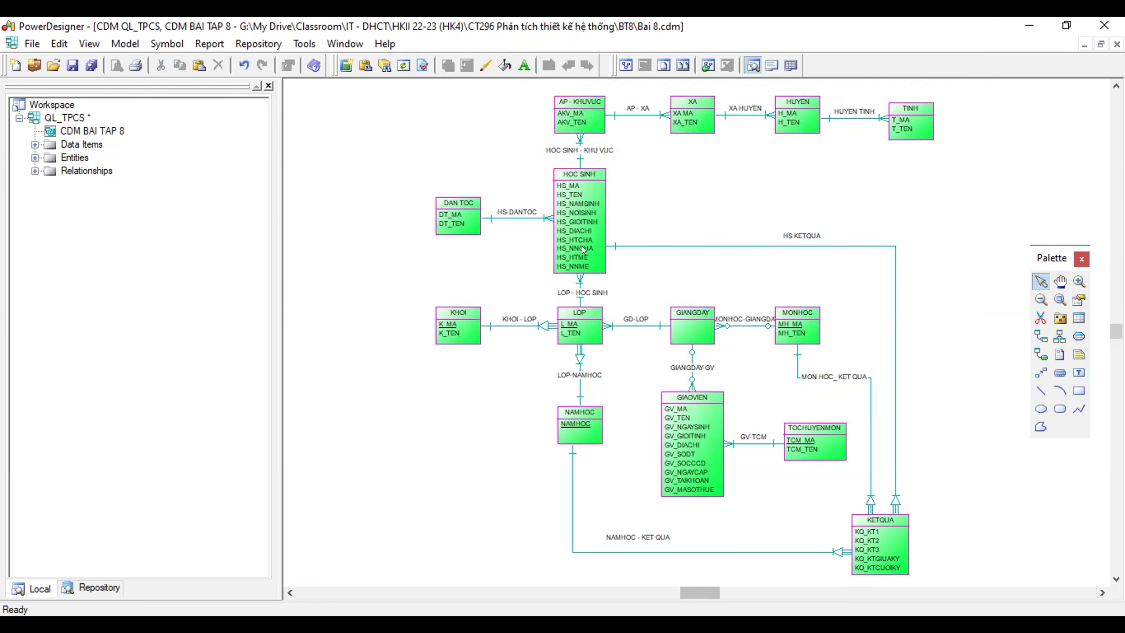
- Rename the L_MA attribute of the LOP entity as STT
left_click(582, 323)
double_click(583, 323)
left_click(332, 188)
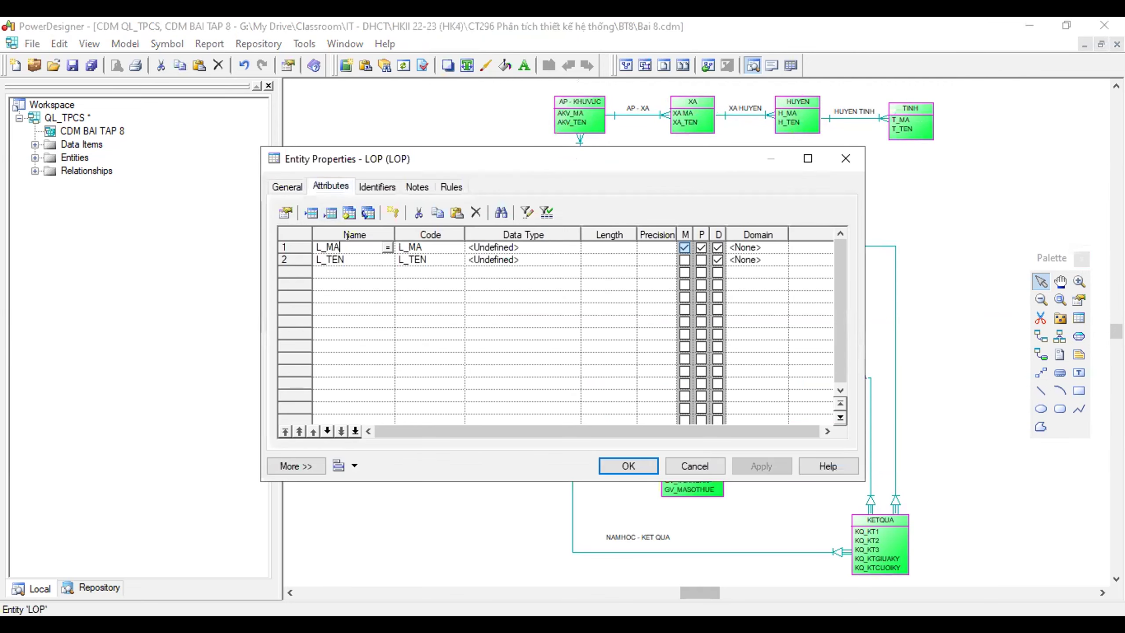
key("BackSpace")
key("BackSpace")
key("BackSpace")
key("BackSpace")
type("S")
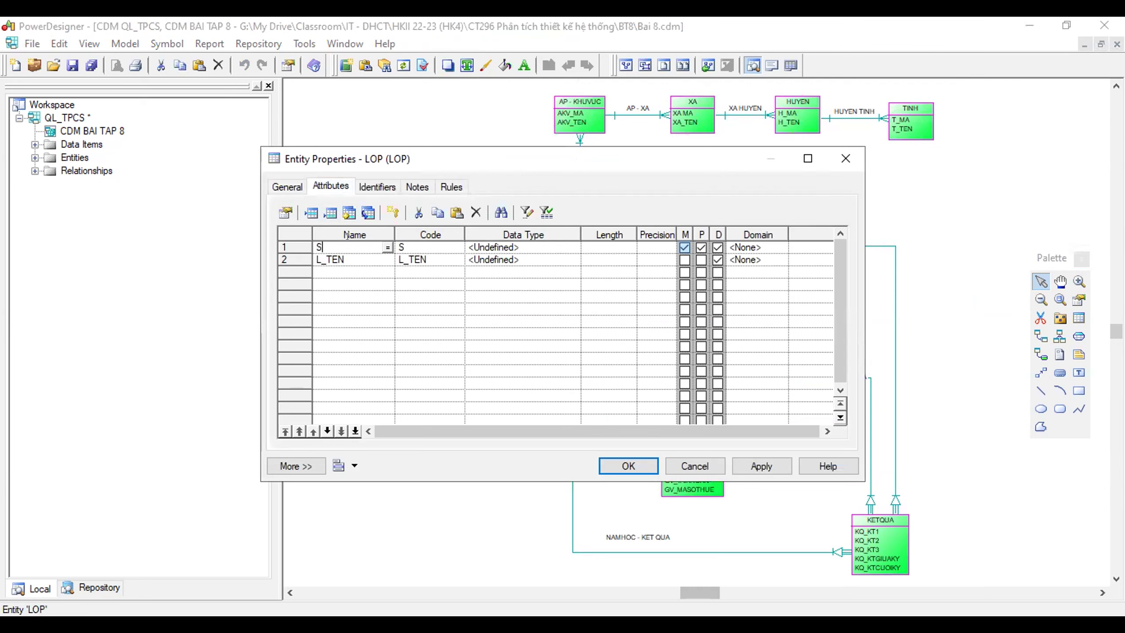
type("TT")
- Delete the L_TEN attribute from the LOP entity, accept the changes and save the model
key("Down")
left_click(476, 212)
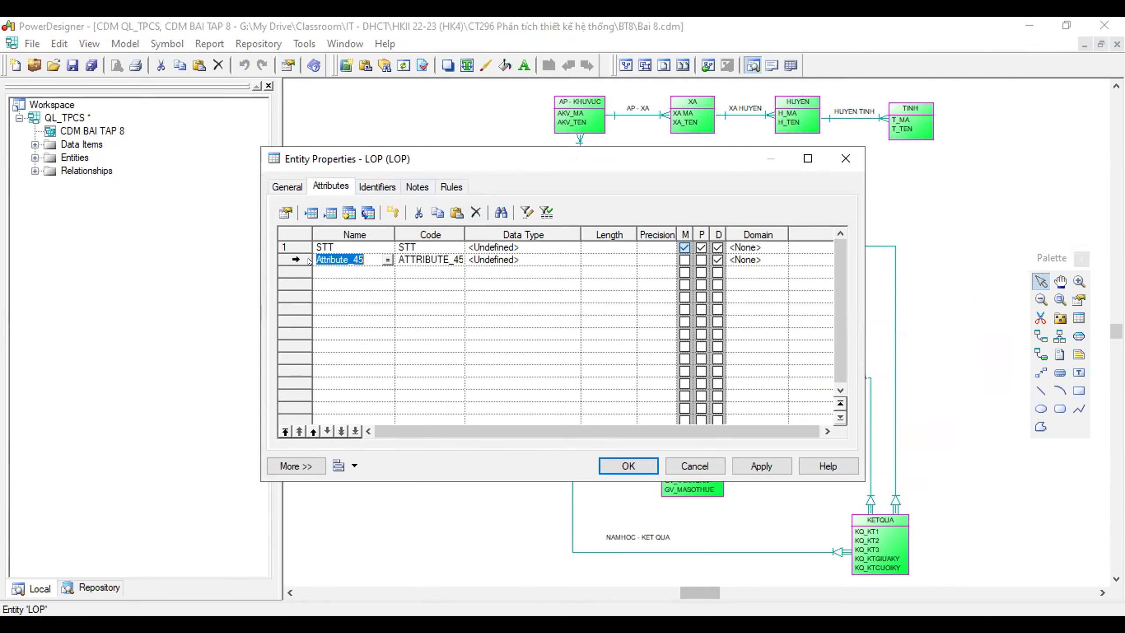
left_click(476, 213)
left_click(761, 466)
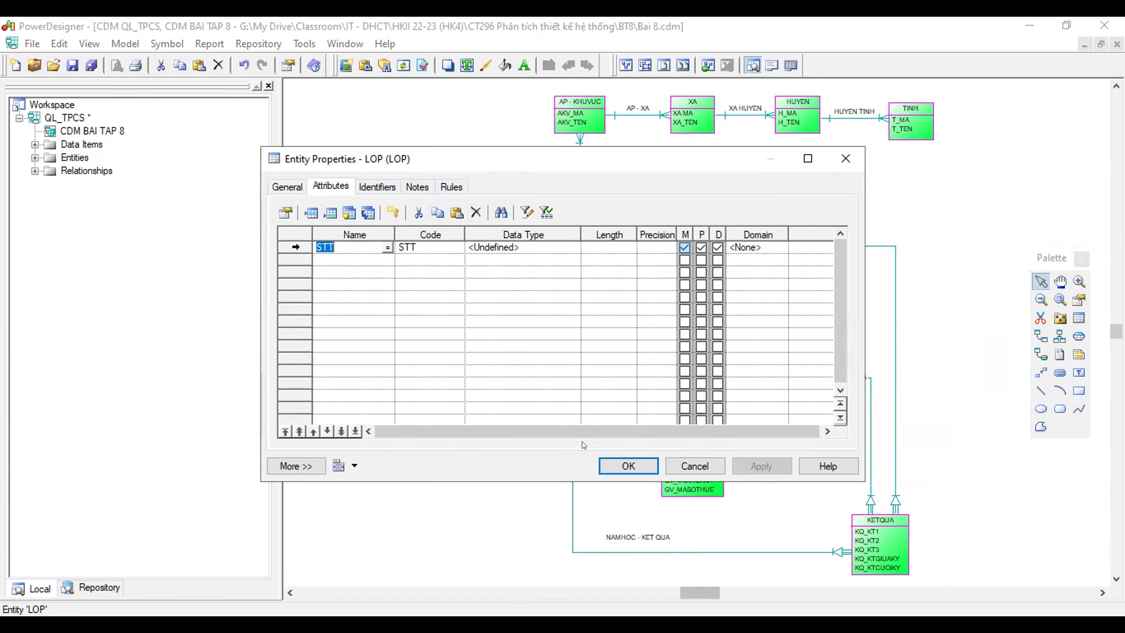
left_click(631, 465)
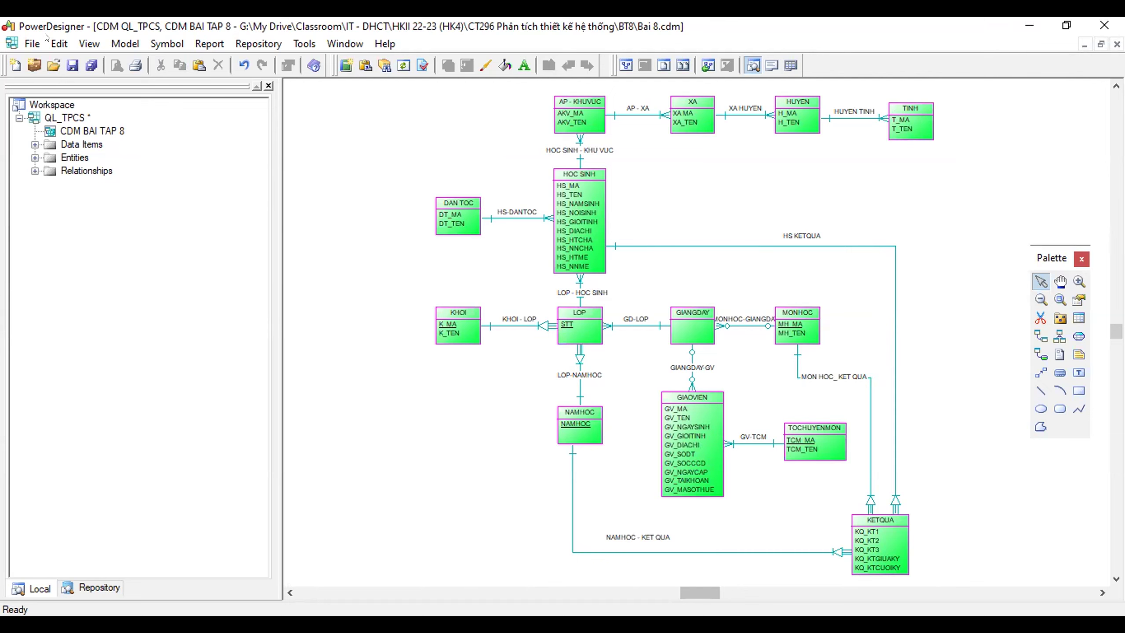
left_click(72, 65)
- Examine the cardinality settings of the GIANGDAY-GV relationship between GIANGDAY and GIAOVIEN
left_click(701, 366)
double_click(701, 366)
left_click(467, 247)
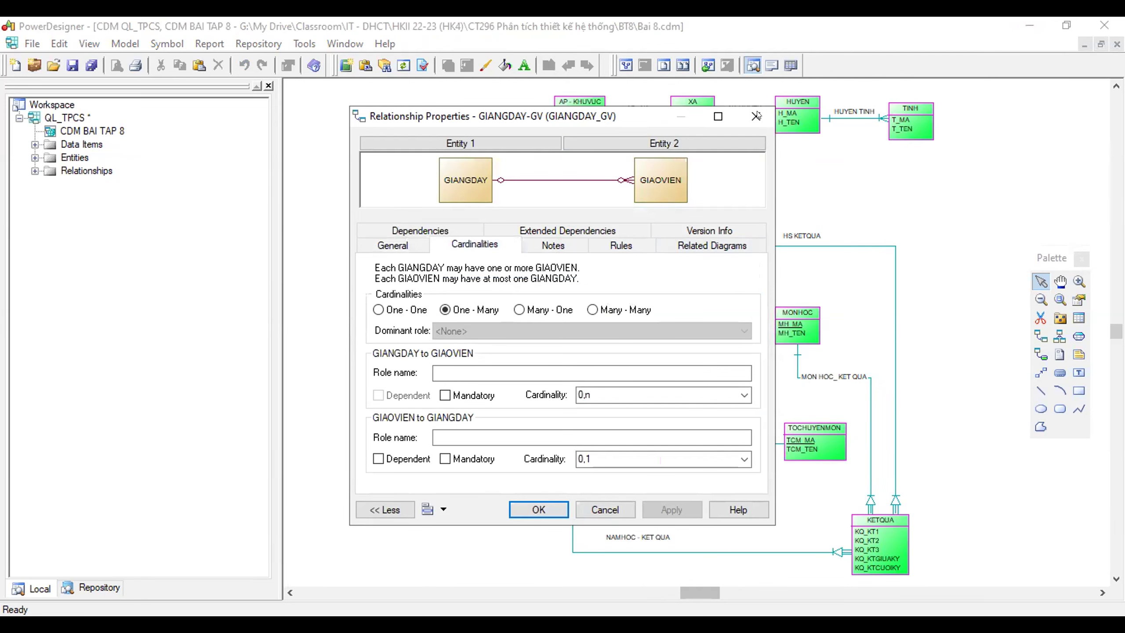
key("Return")
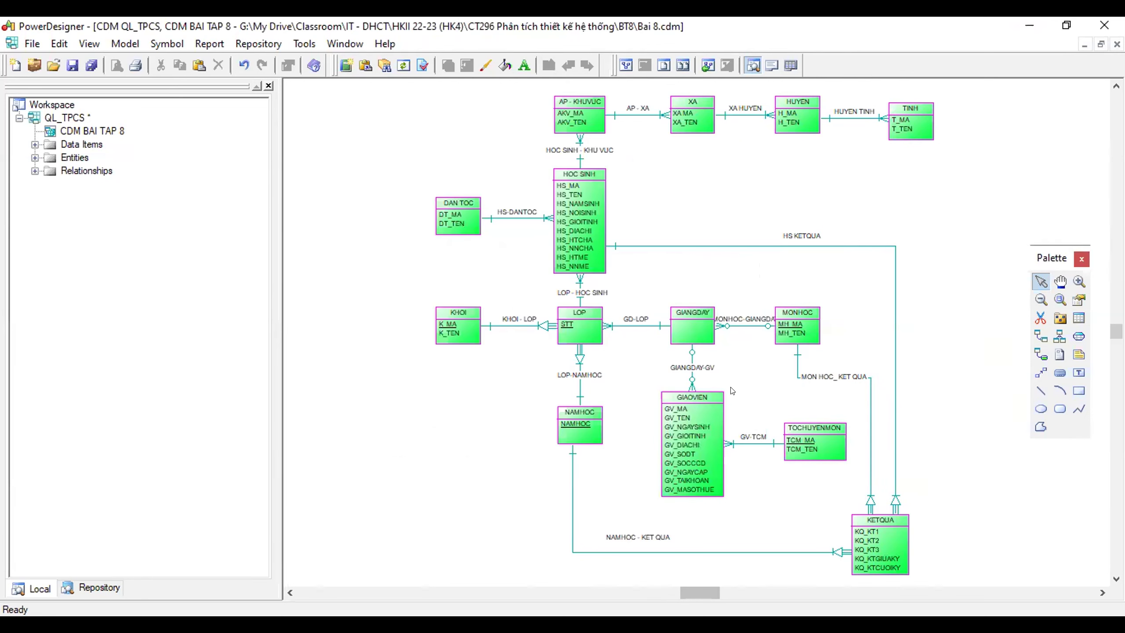
left_click(702, 366)
double_click(702, 366)
left_click(470, 246)
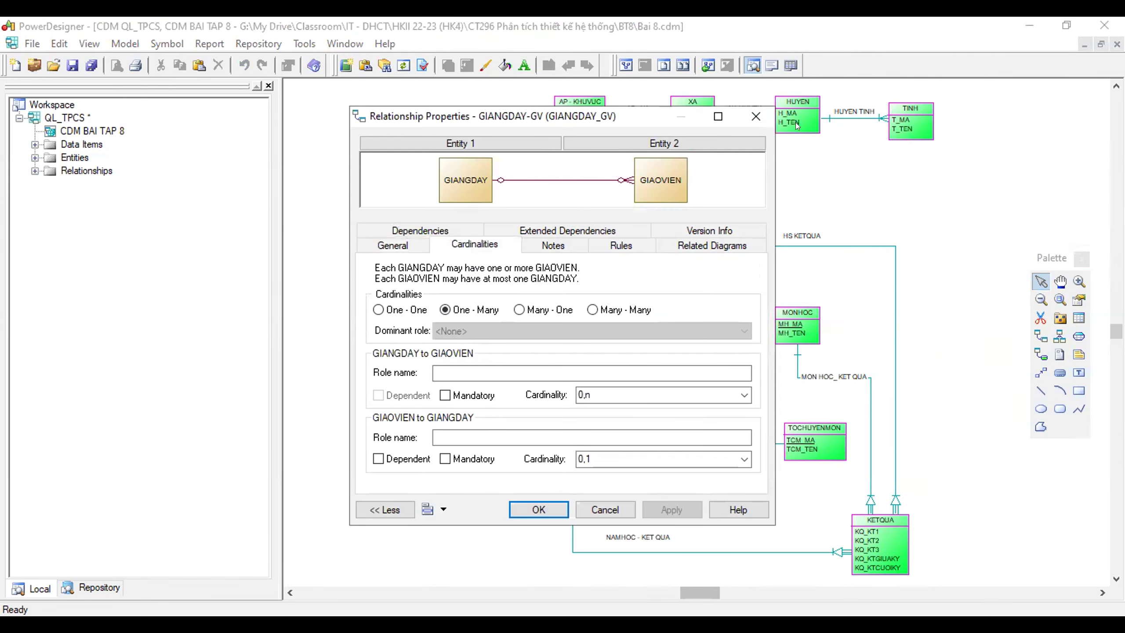
left_click(755, 116)
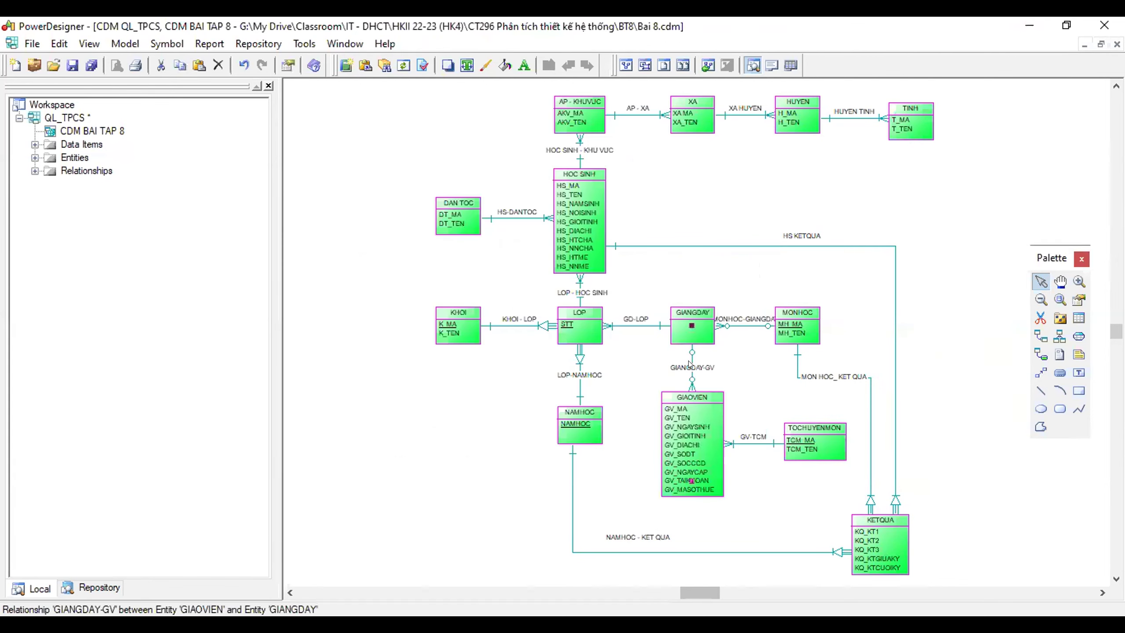
- Change the GIANGDAY-GV relationship to Many - One and make its GIANGDAY to GIAOVIEN side dependent
double_click(533, 325)
left_click(479, 246)
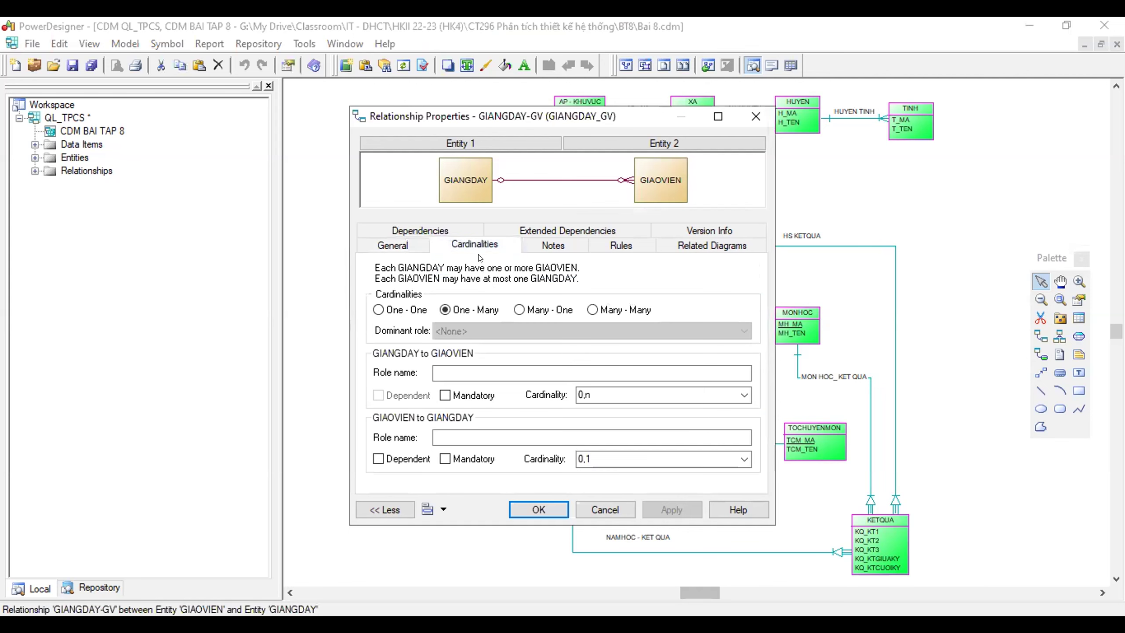
left_click(519, 309)
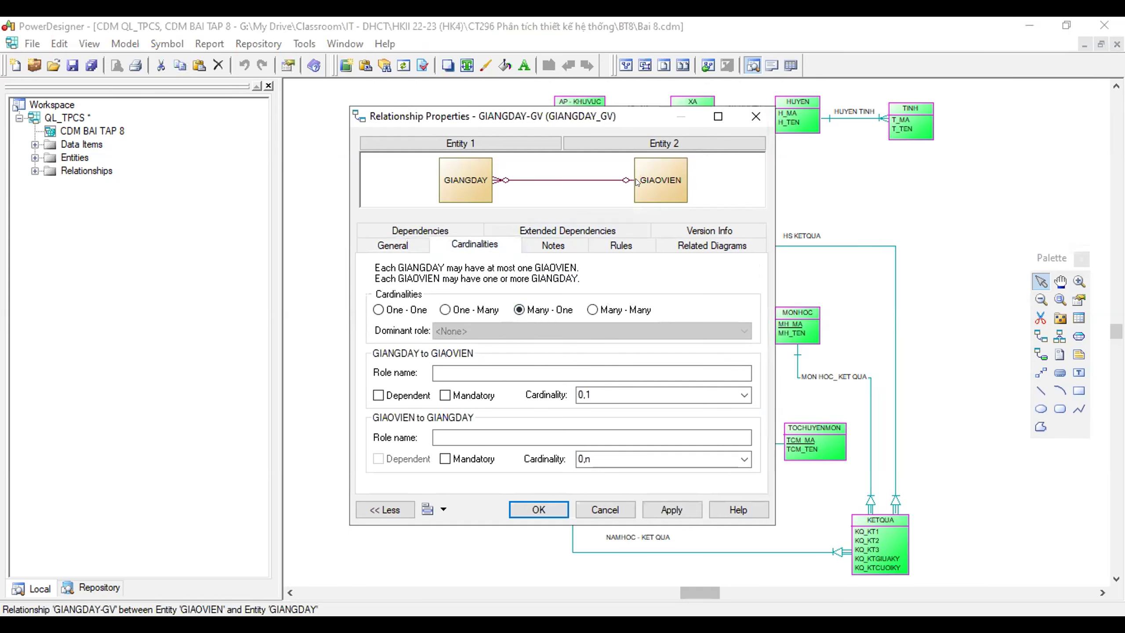
left_click(378, 394)
left_click(671, 510)
left_click(539, 510)
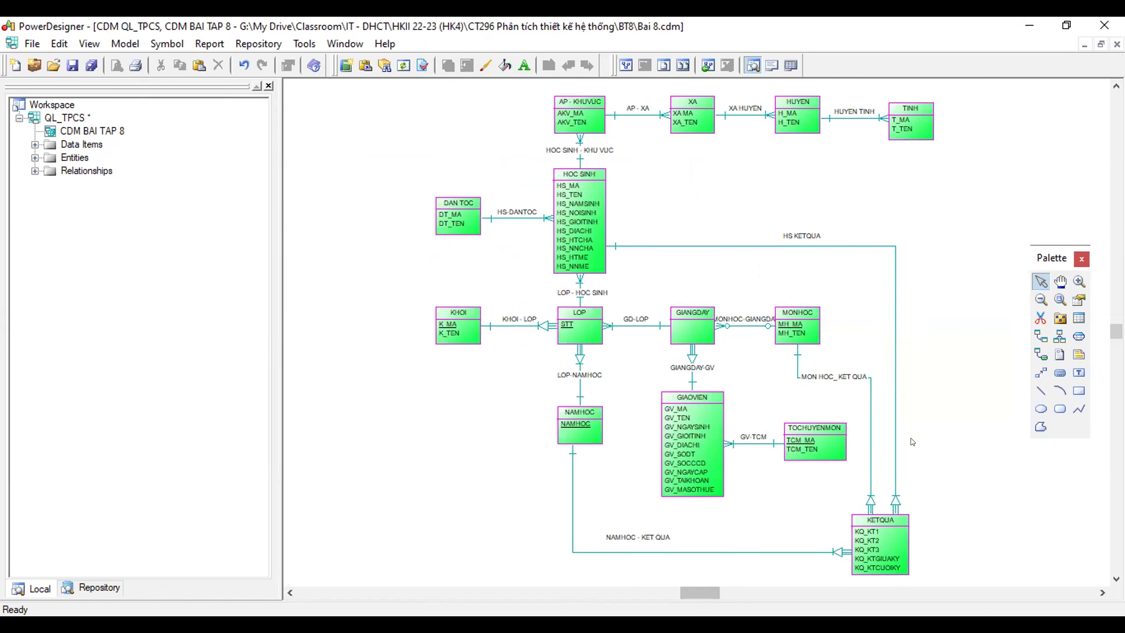
- In the MONHOC-GIANGDAY relationship, make GIANGDAY to MONHOC dependent and MONHOC to GIANGDAY mandatory with cardinality 1,n
left_click(740, 313)
double_click(743, 315)
left_click(474, 245)
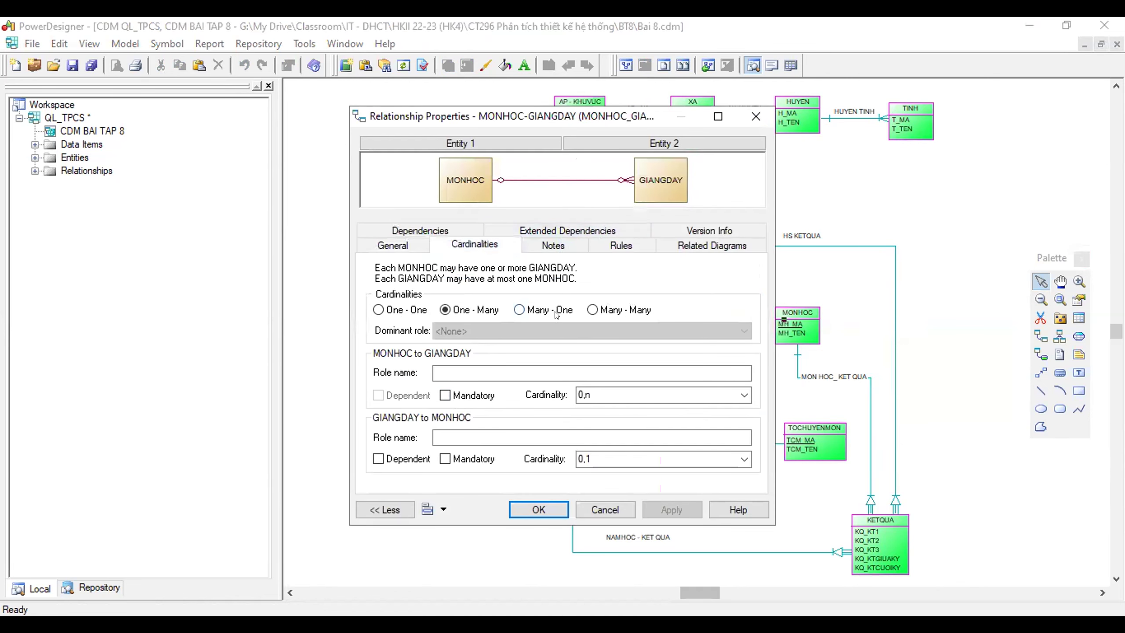
left_click(378, 458)
left_click(464, 395)
left_click(671, 509)
left_click(539, 510)
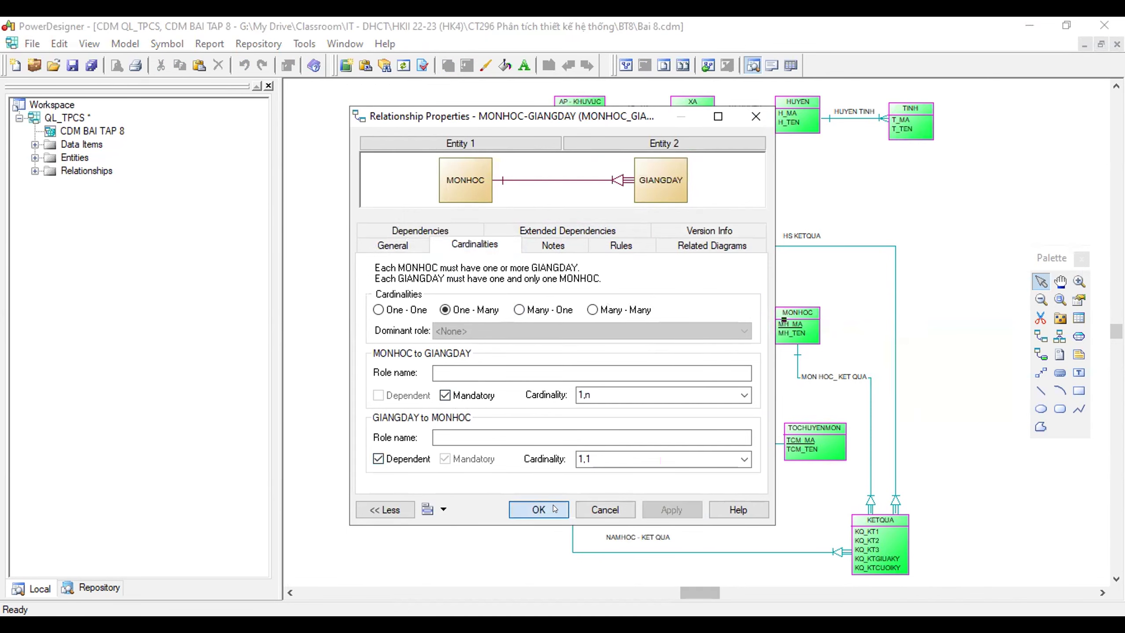
- Shift the MONHOC entity slightly farther away from GIANGDAY to make room for the relationship label
left_click(810, 323)
left_click_drag(811, 323, 827, 322)
left_click(818, 275)
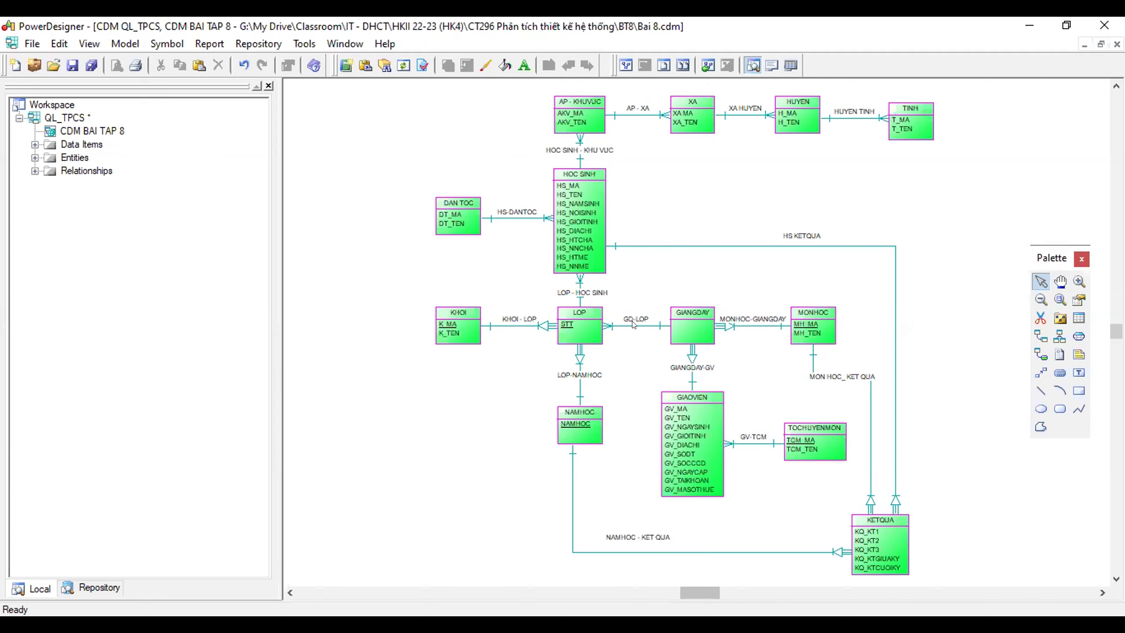
left_click(693, 316)
left_click(652, 288)
left_click(703, 401)
left_click(741, 382)
left_click(713, 429)
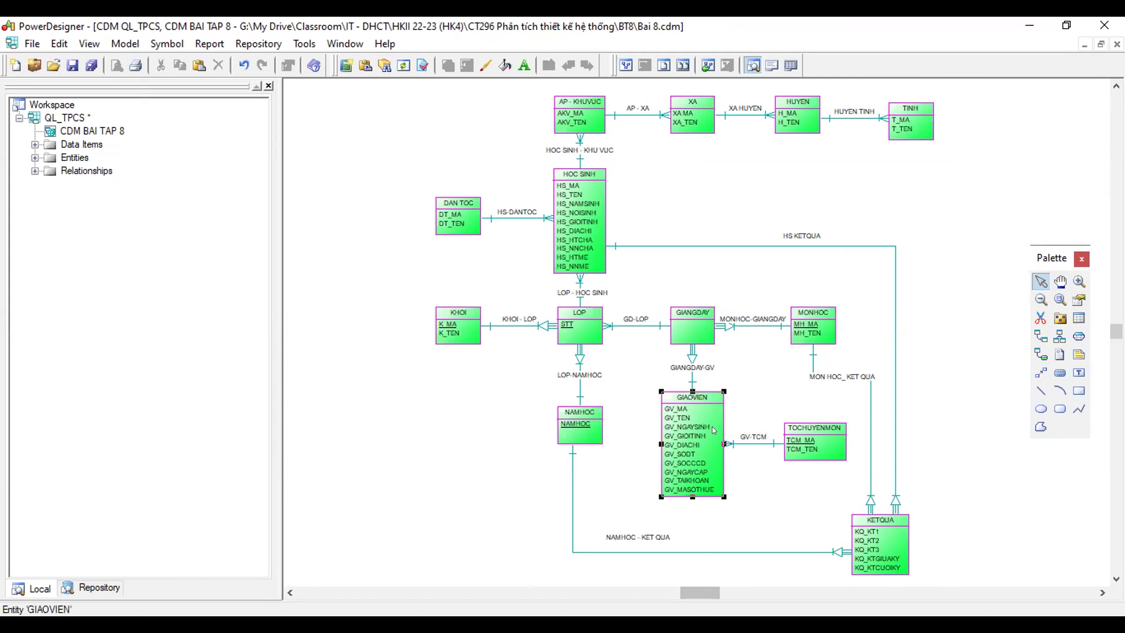
left_click(741, 382)
- Make the LOP to GIANGDAY side of the GD-LOP relationship dependent
left_click(635, 324)
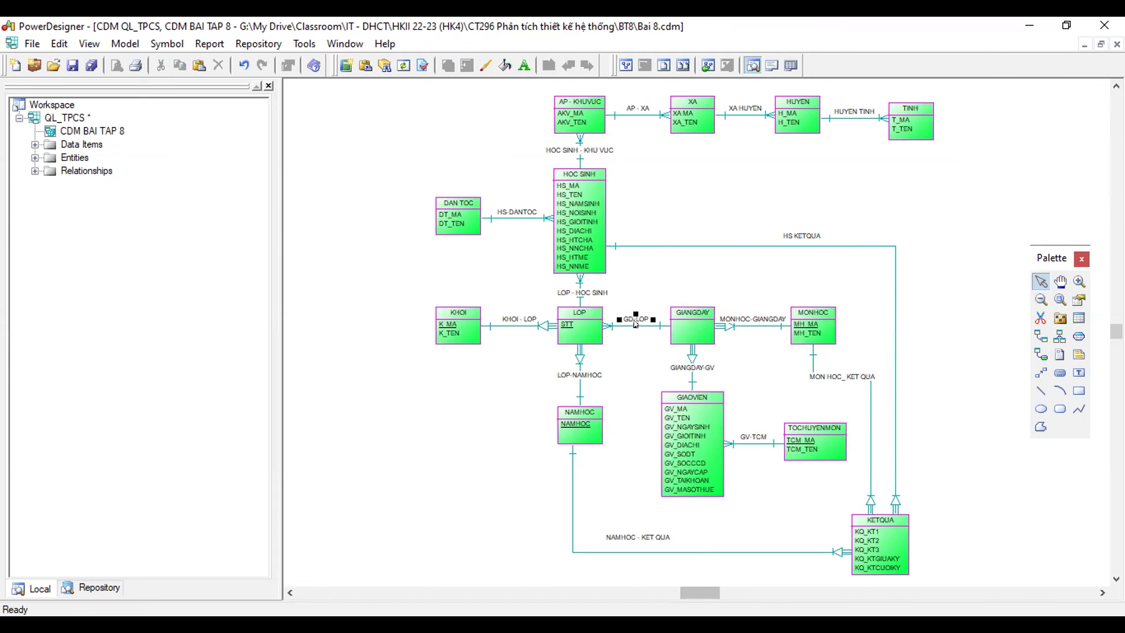
double_click(635, 324)
left_click(467, 247)
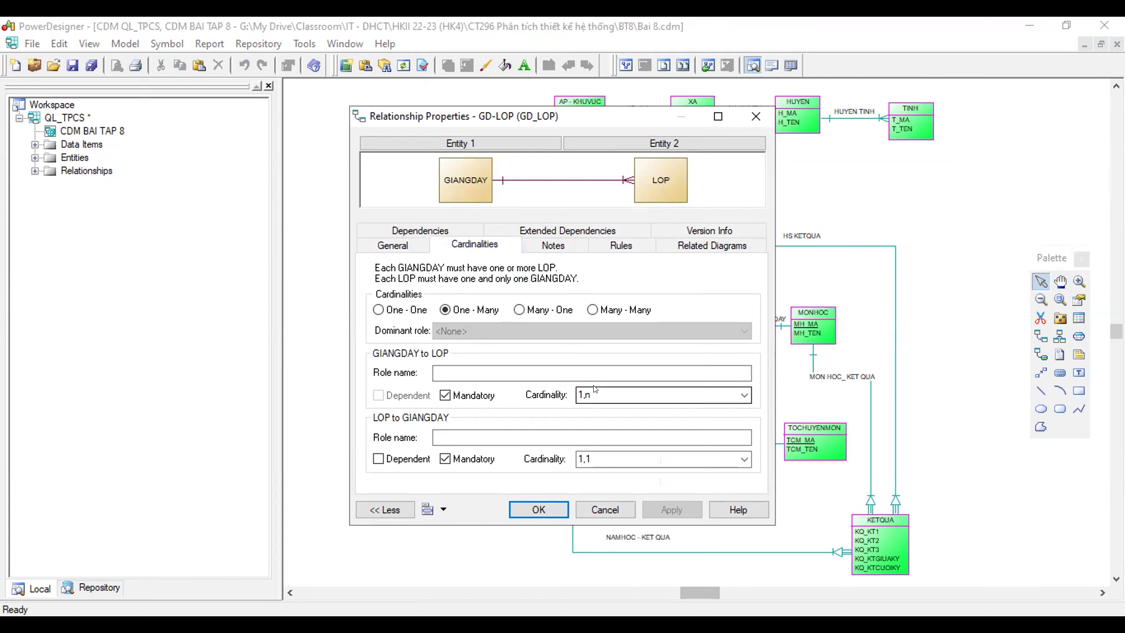
left_click(385, 459)
left_click(672, 509)
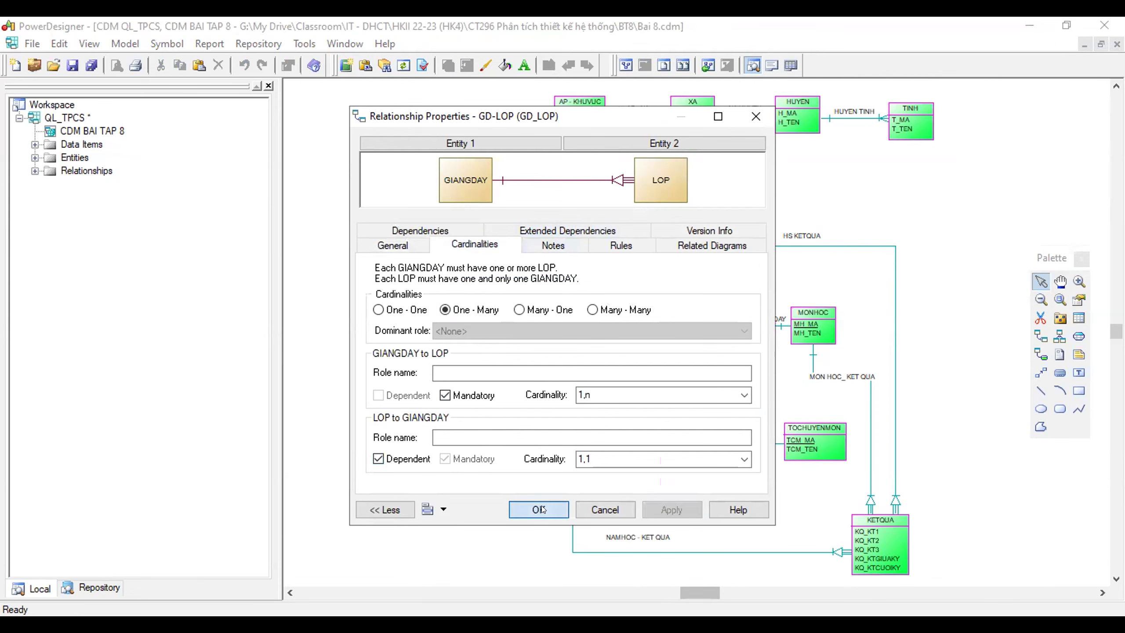
key("Return")
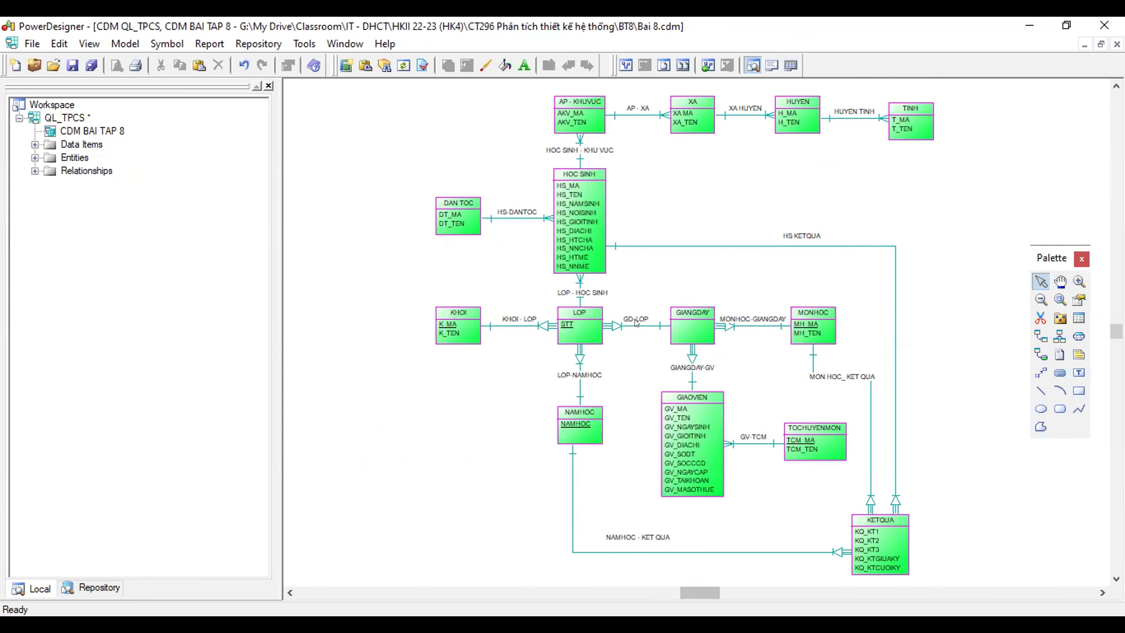
- Change the GD-LOP relationship to Many - One with GIANGDAY to LOP dependent at cardinality 1,1
key("alt+Return")
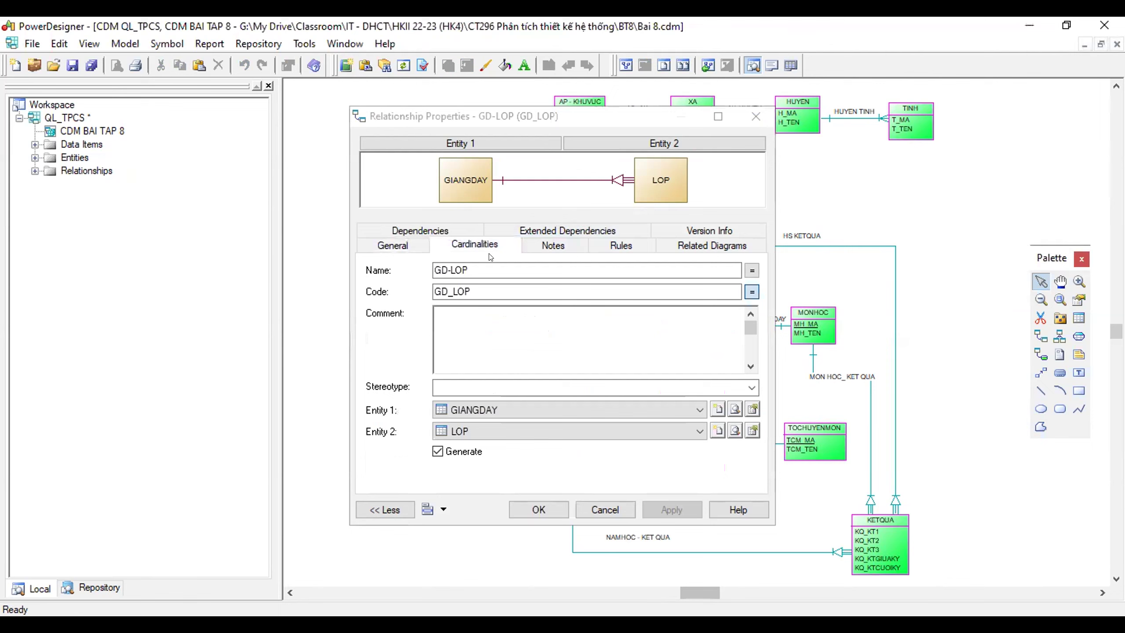
left_click(487, 247)
left_click(544, 310)
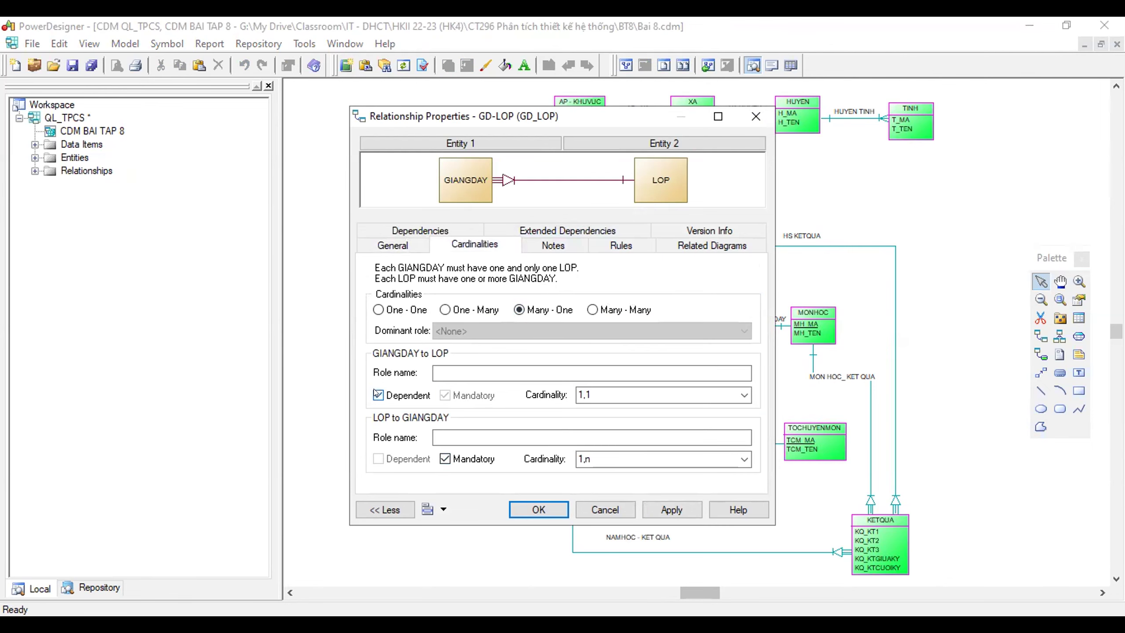
left_click(659, 509)
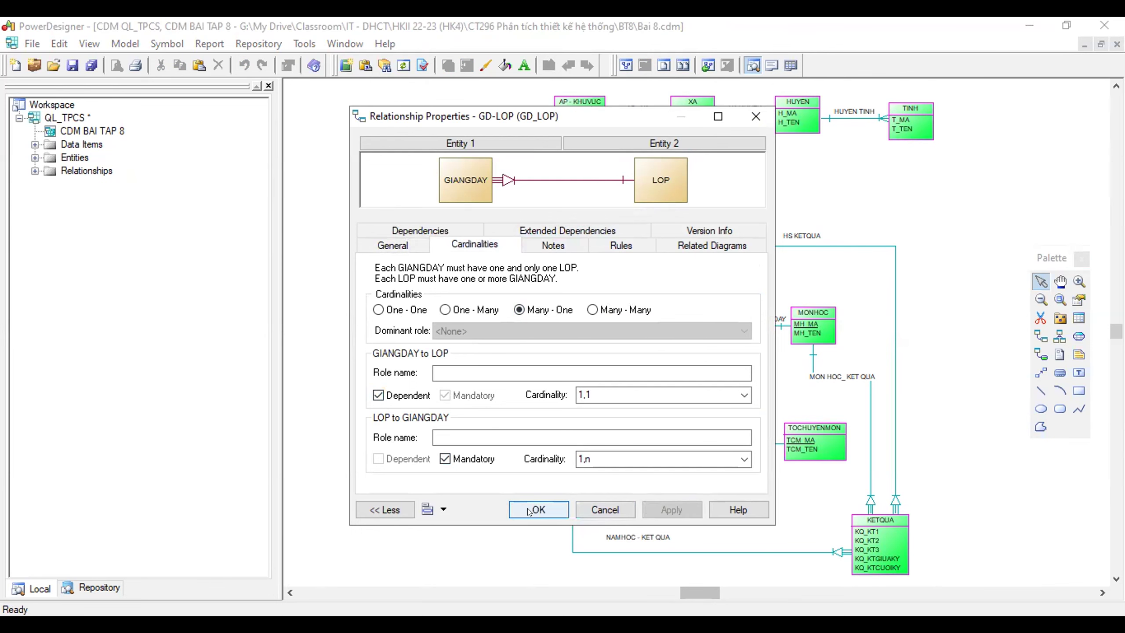
key("Return")
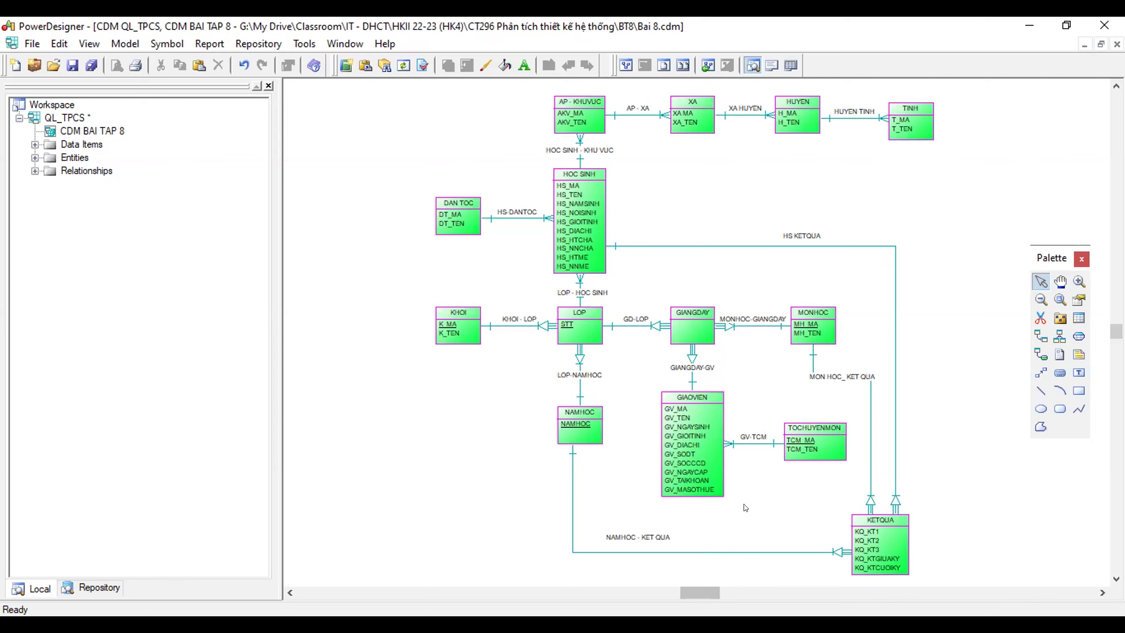
- Make GIANGDAY to GIAOVIEN non-dependent and GIAOVIEN to GIANGDAY mandatory in the GIANGDAY-GV relationship, and save the model
left_click(689, 363)
left_click(466, 245)
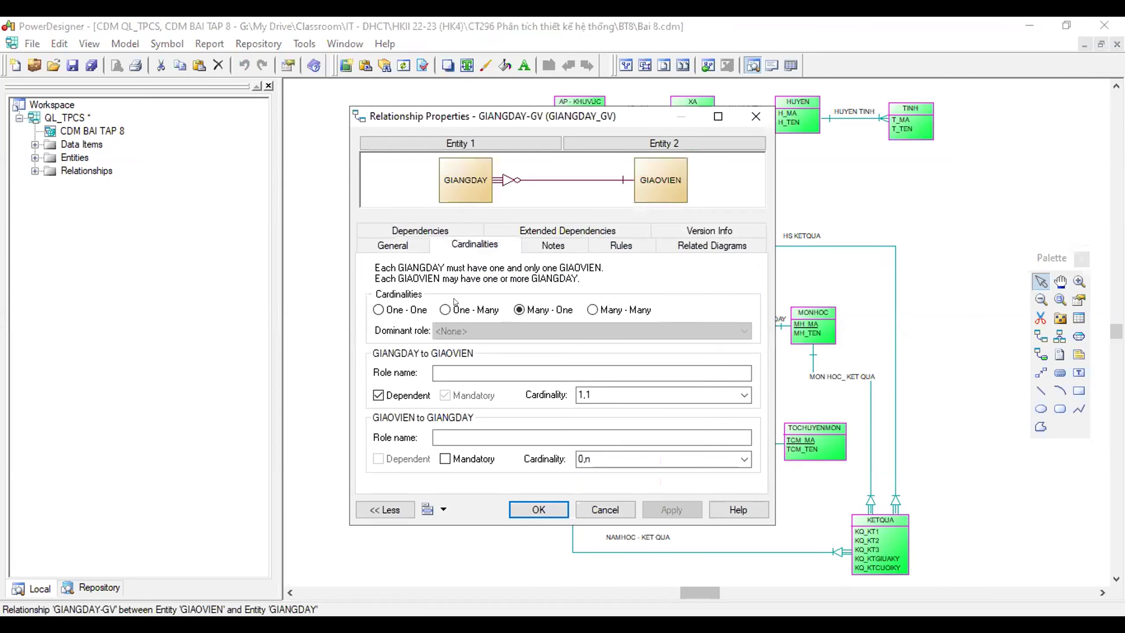
left_click(406, 396)
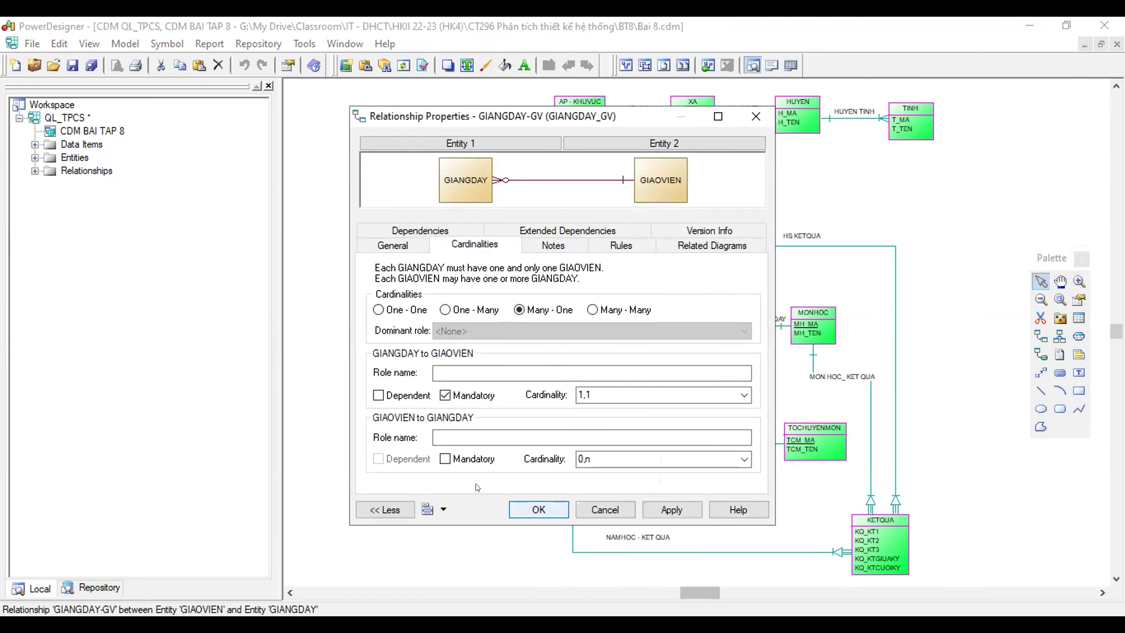
left_click(445, 458)
left_click(671, 509)
left_click(541, 510)
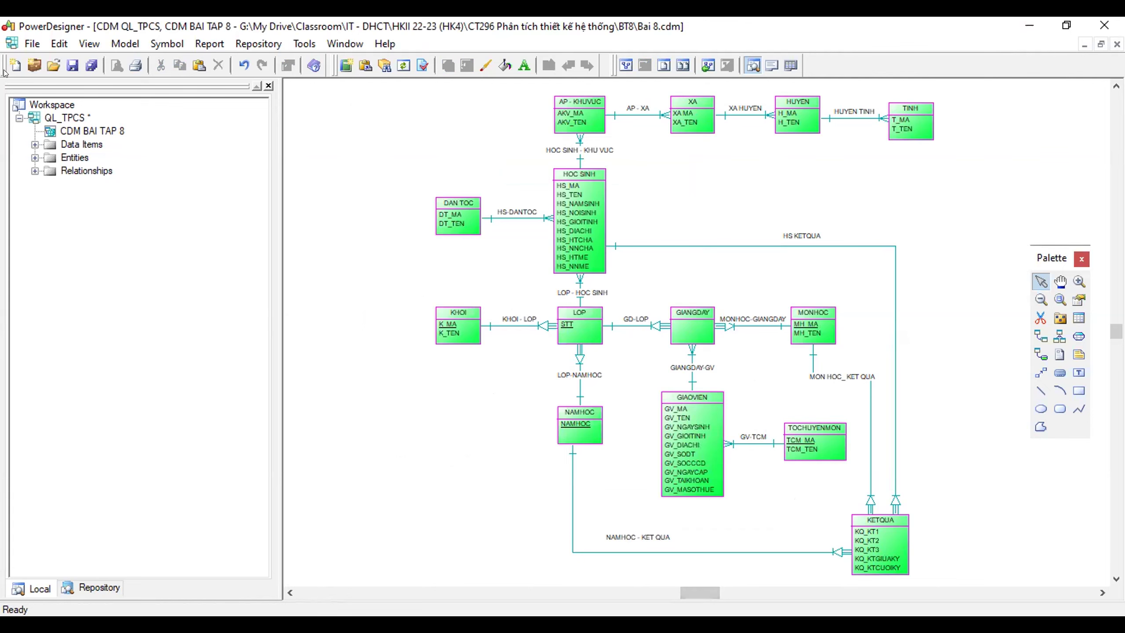
left_click(72, 65)
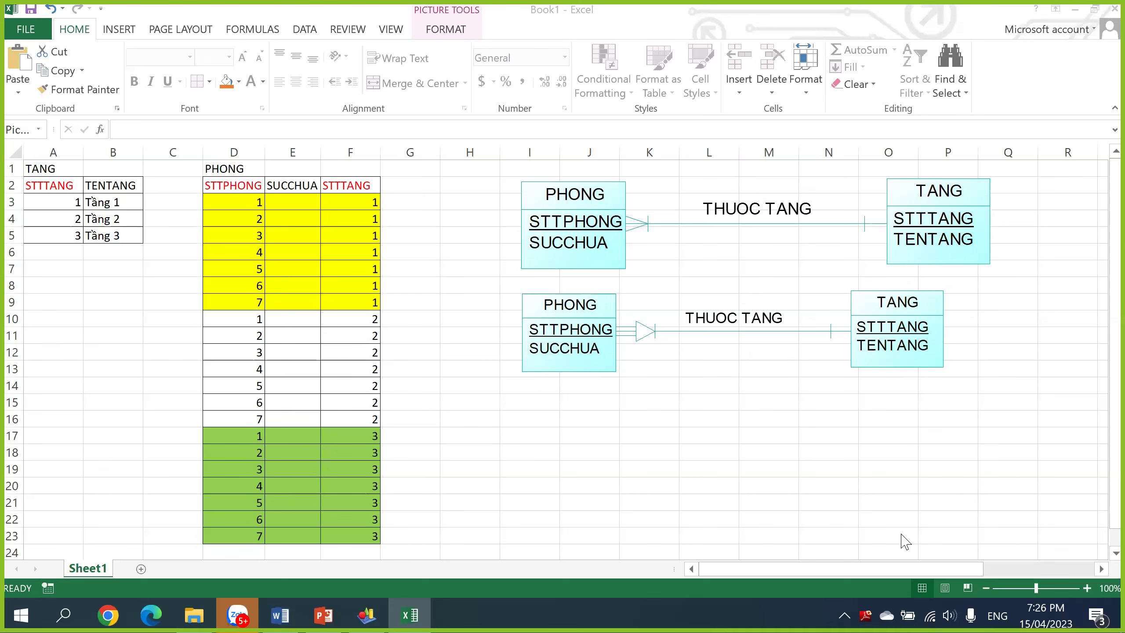
- Add a new worksheet to the Excel workbook and try pasting the copied model screenshot into it
left_click(142, 569)
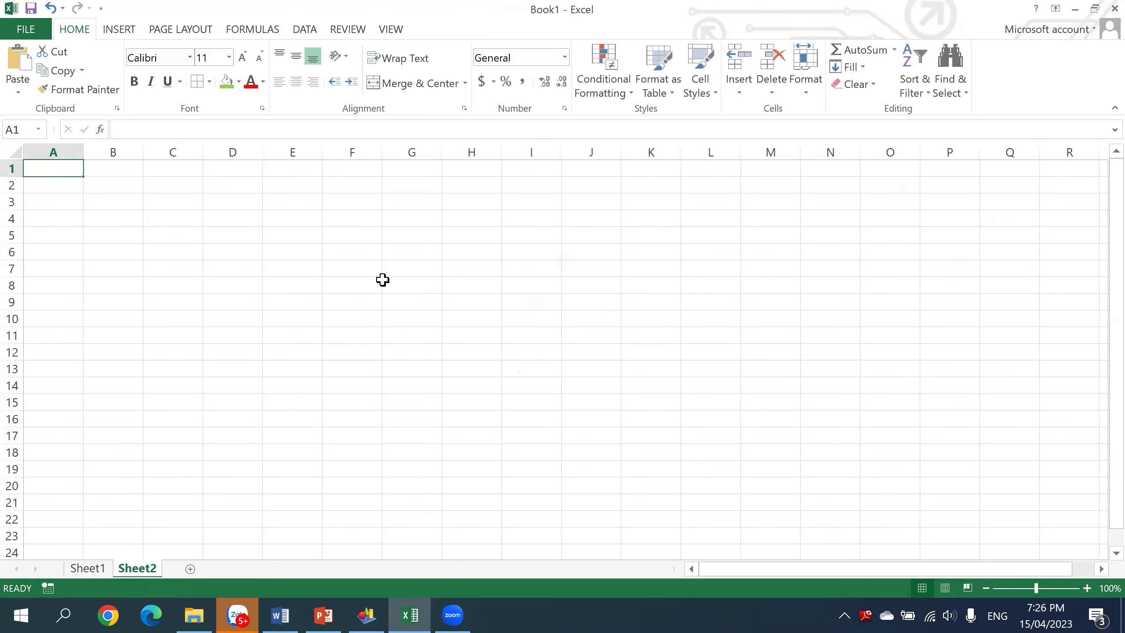
key("ctrl+v")
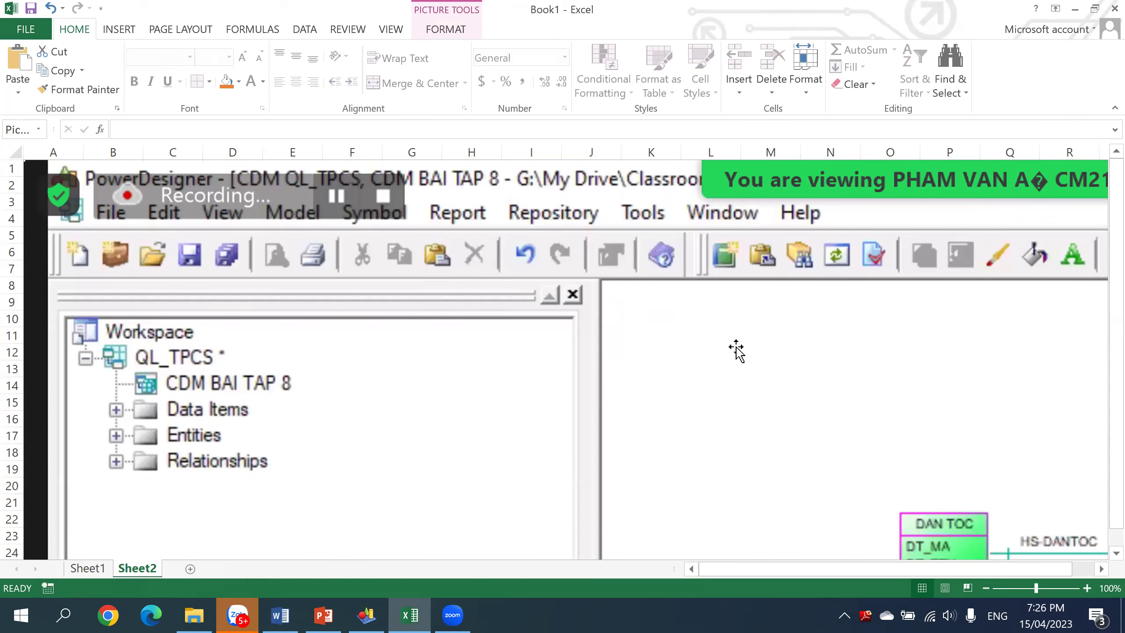
key("ctrl+z")
- Create a blank Word document, paste the model screenshot into it and enlarge the view to 140%
left_click(64, 614)
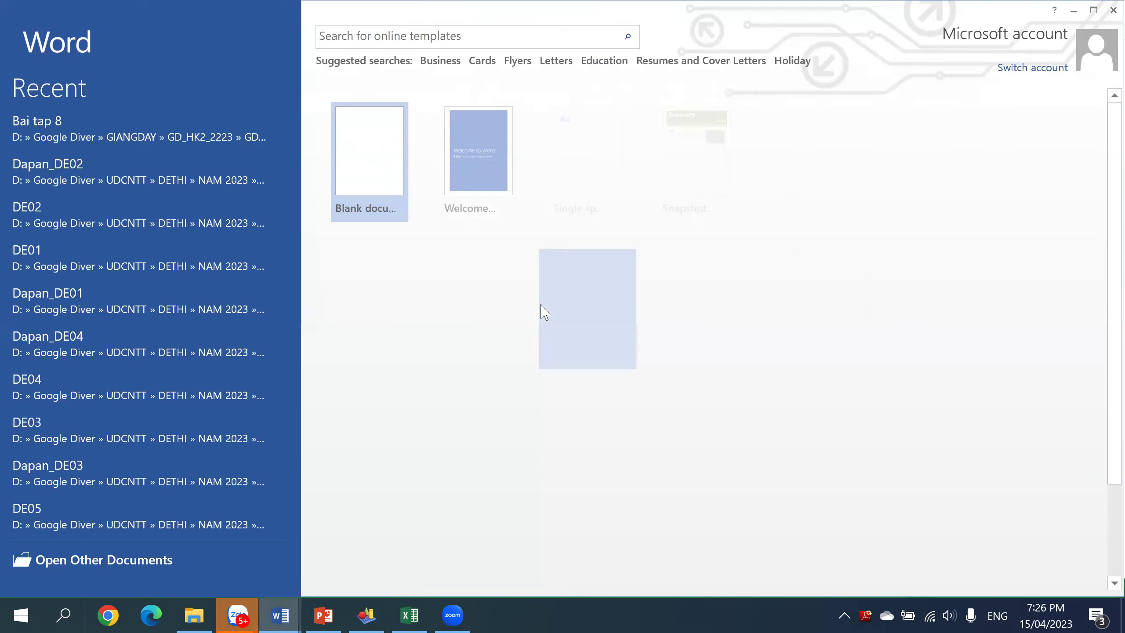
key("Return")
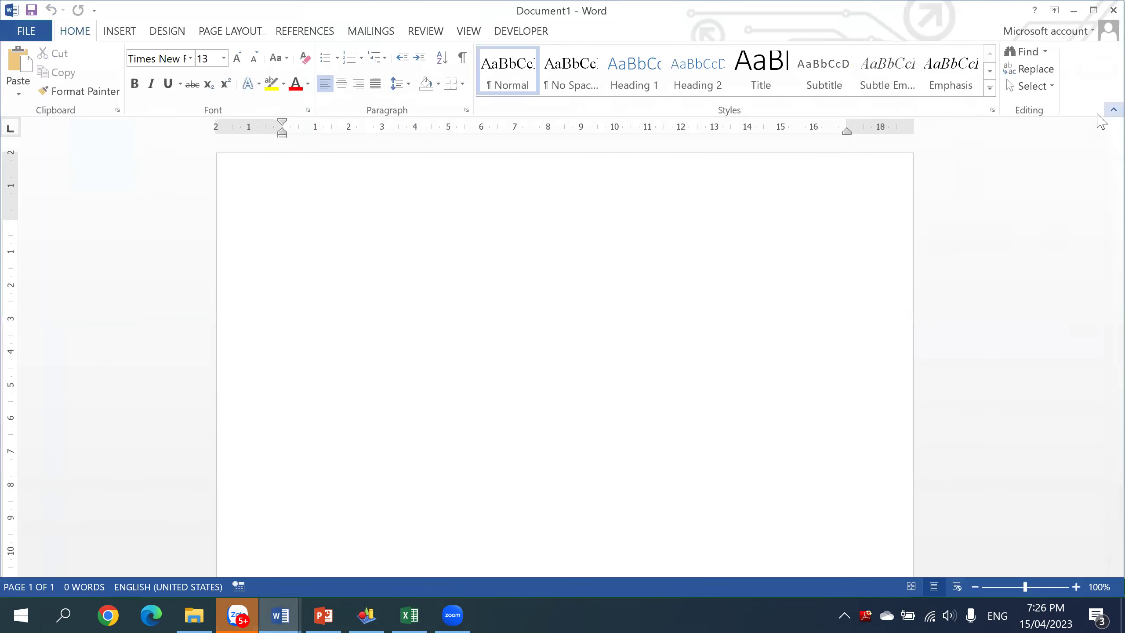
left_click(1102, 116)
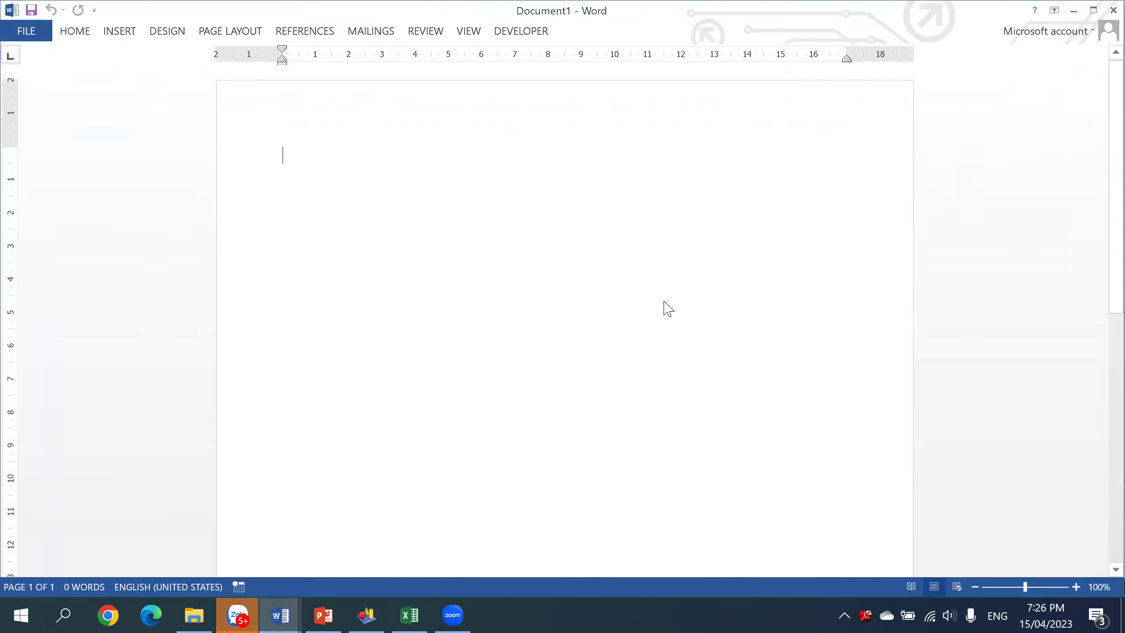
key("ctrl+v")
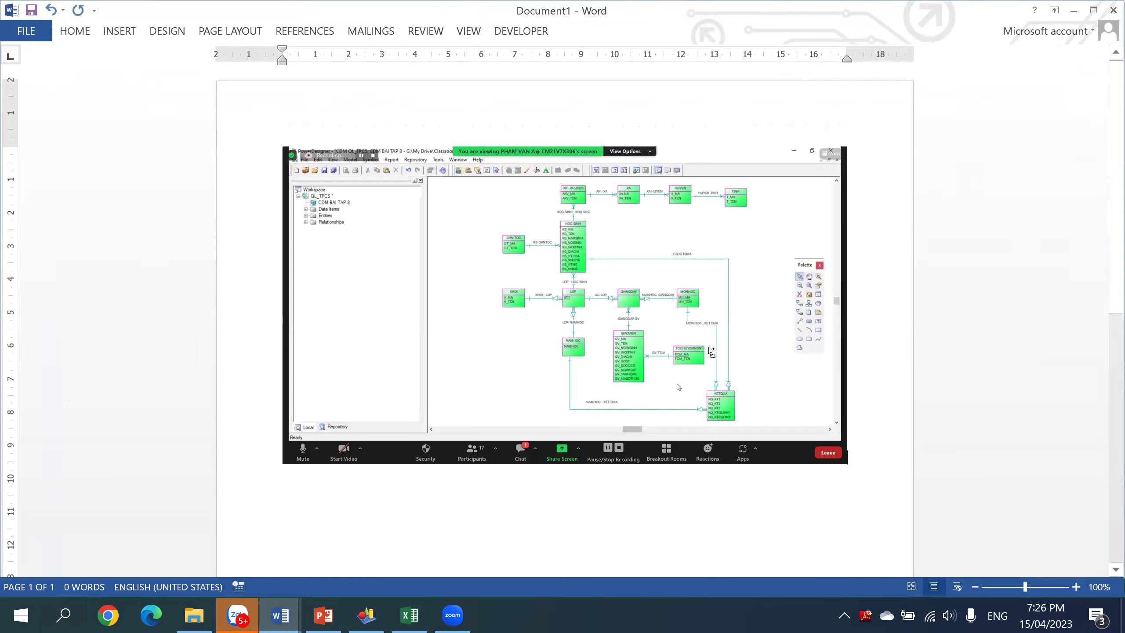
scroll(711, 351, "up", 4)
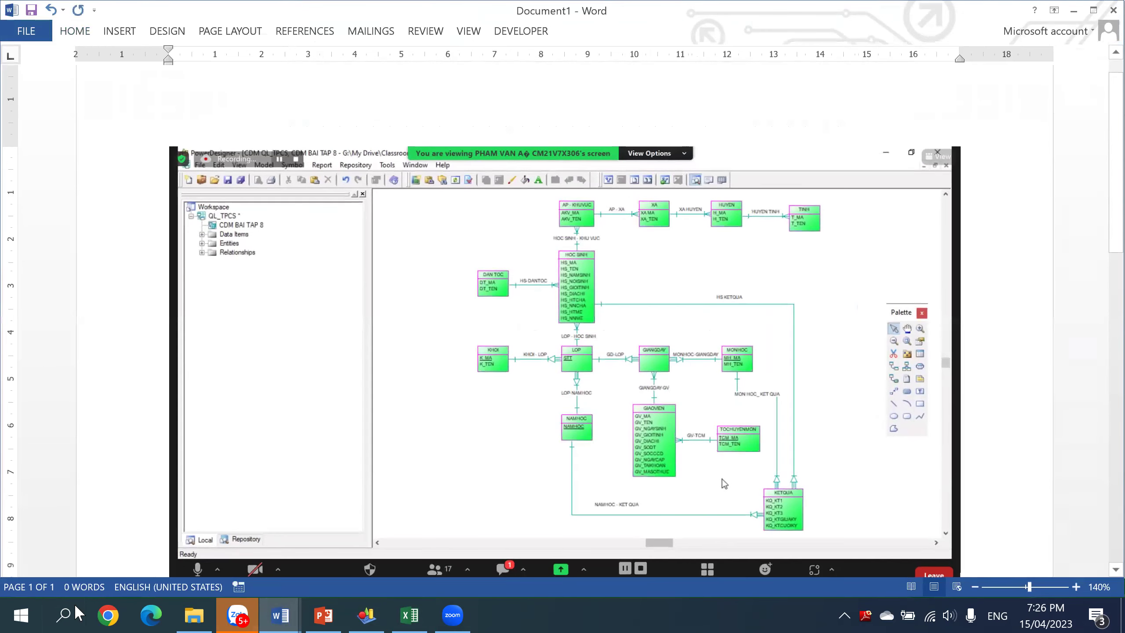
- Capture the diagram area from LOP and NAMHOC to MONHOC and TOCHUYENMON with Snipping Tool
left_click(64, 614)
type("sni")
left_click(144, 121)
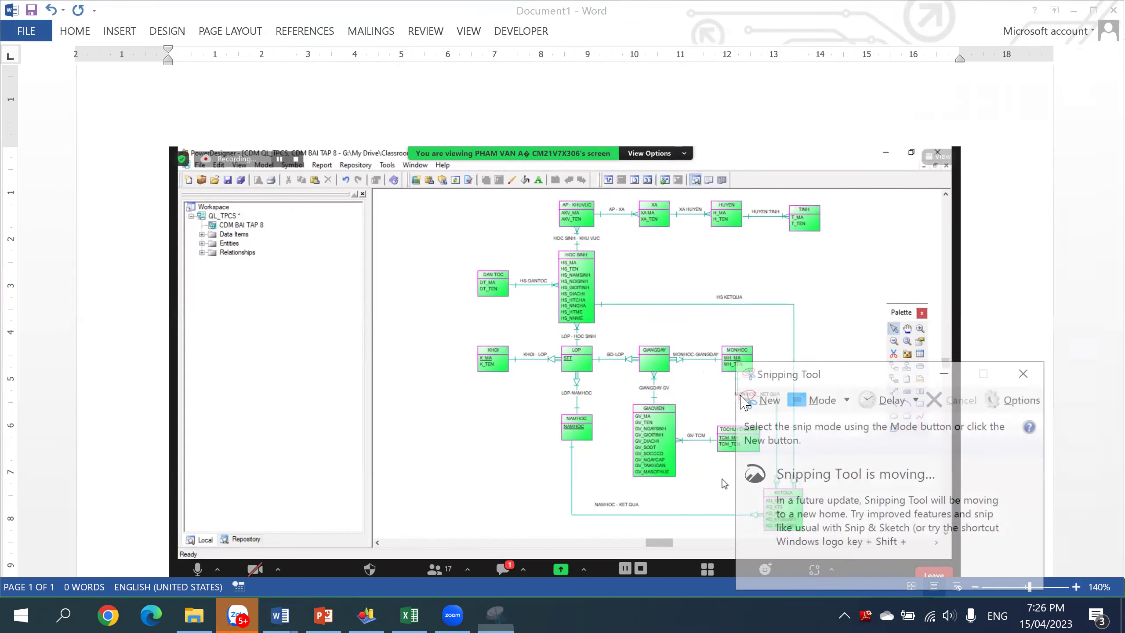
left_click(743, 398)
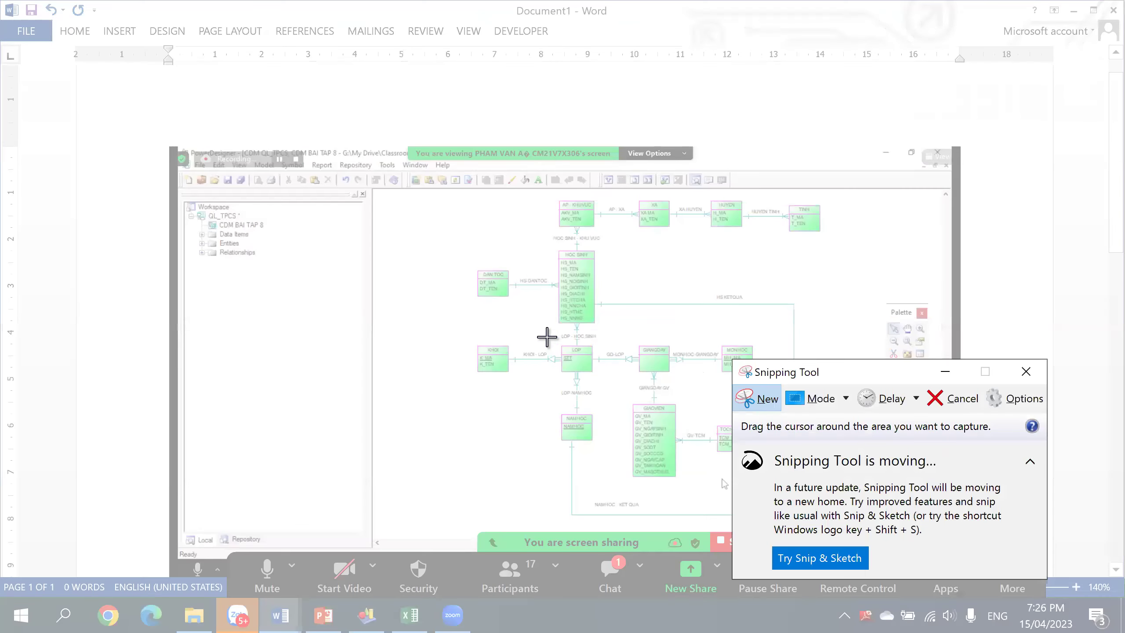
left_click_drag(540, 333, 626, 372)
left_click_drag(714, 397, 775, 482)
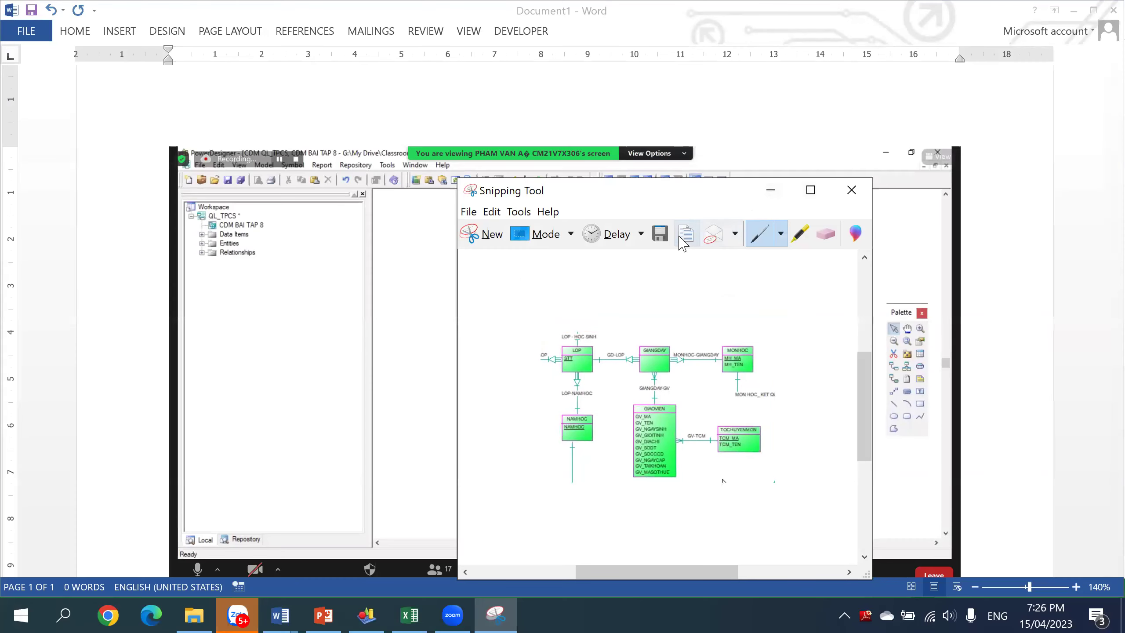
- Switch to Excel, paste the diagram snip into Sheet2 and place it over about columns K to R
left_click(411, 613)
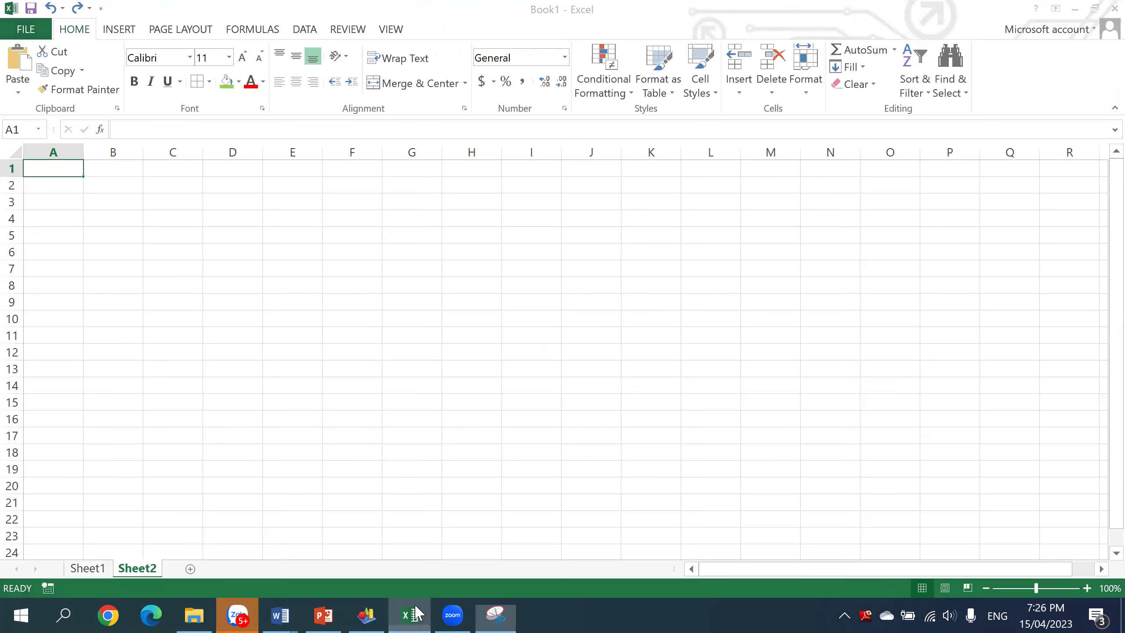
key("ctrl+v")
left_click_drag(311, 312, 899, 327)
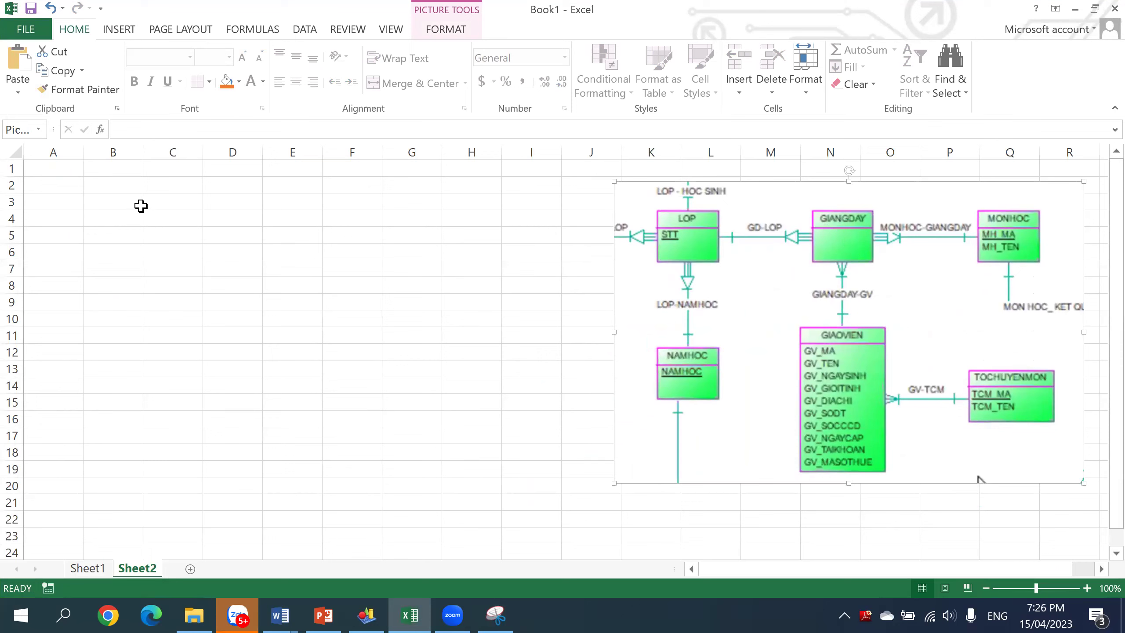
- Enter the table title LOP in cell A1
left_click(34, 168)
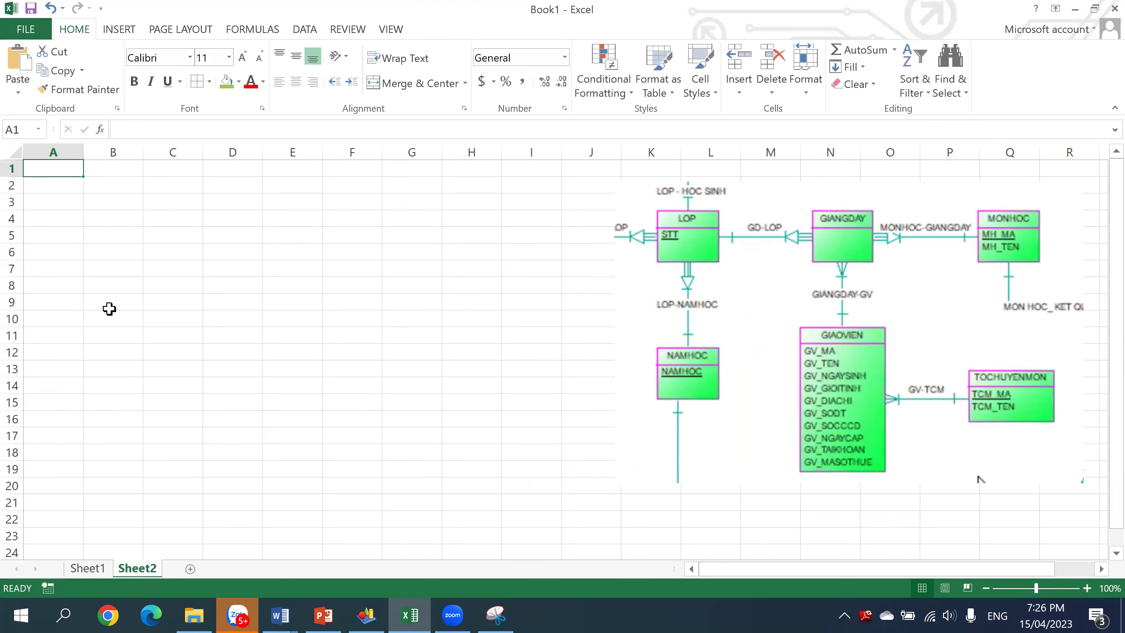
type("l")
key("BackSpace")
key("BackSpace")
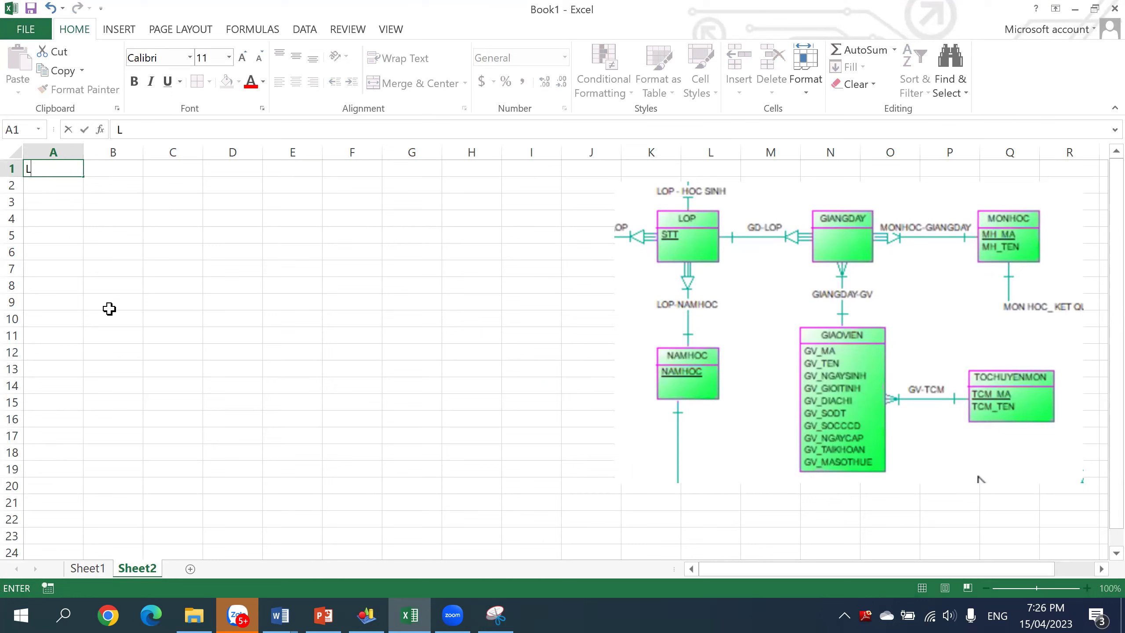
type("OP")
key("Return")
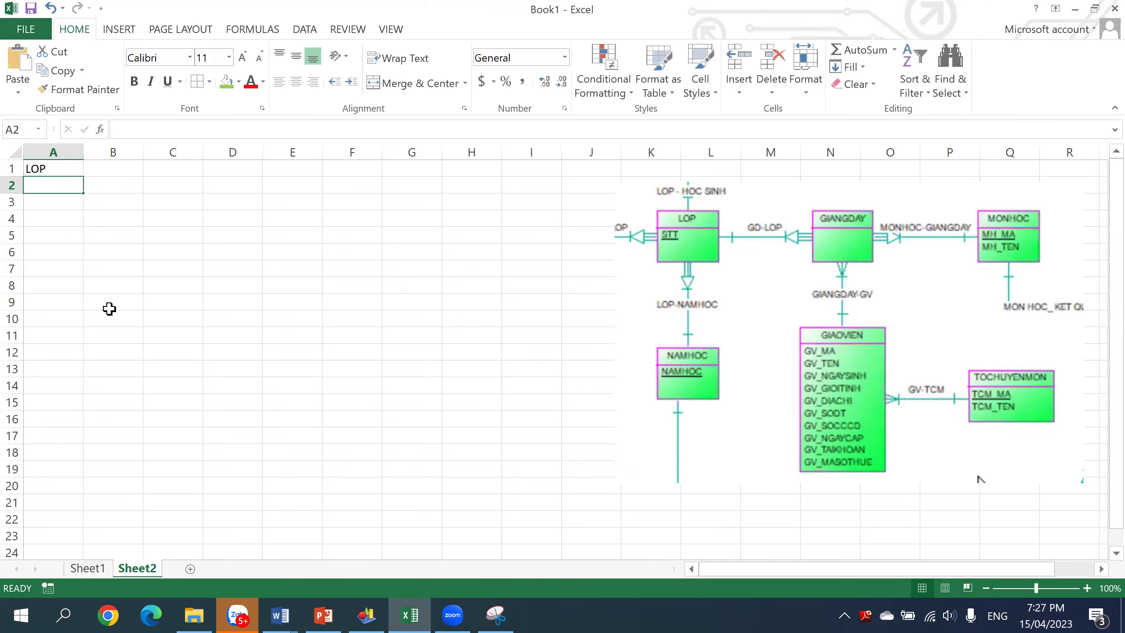
- Enter the column headers KHOI, STTLOP and NAMHOC in cells A2 to C2
type("MA")
key("BackSpace")
key("BackSpace")
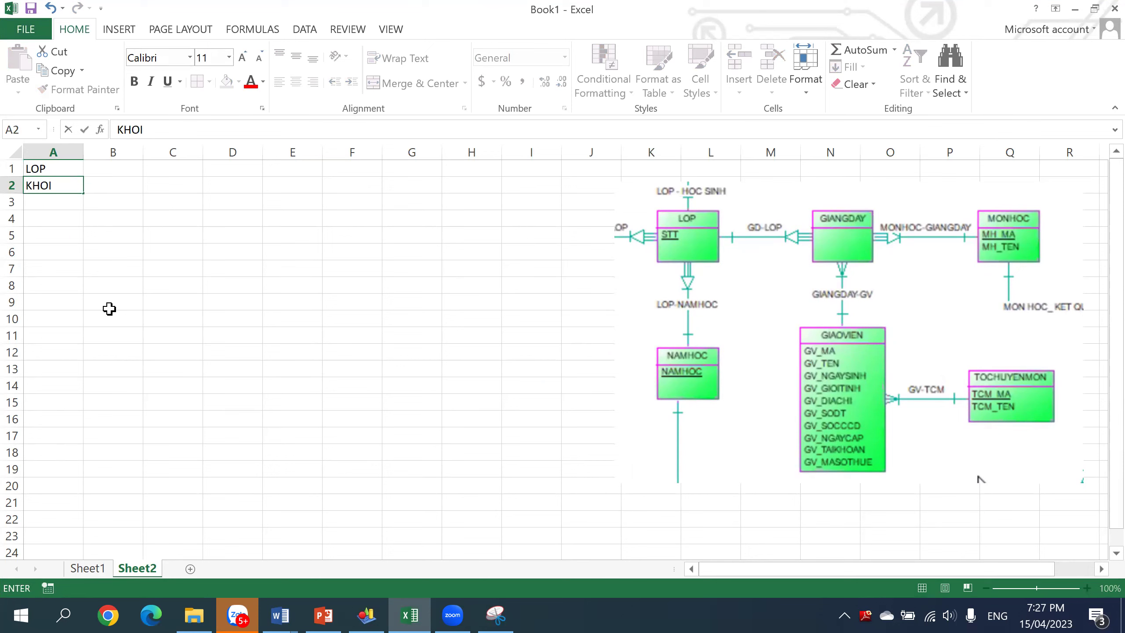
key("Tab")
type("STTLO")
key("Tab")
type("NAMHOC")
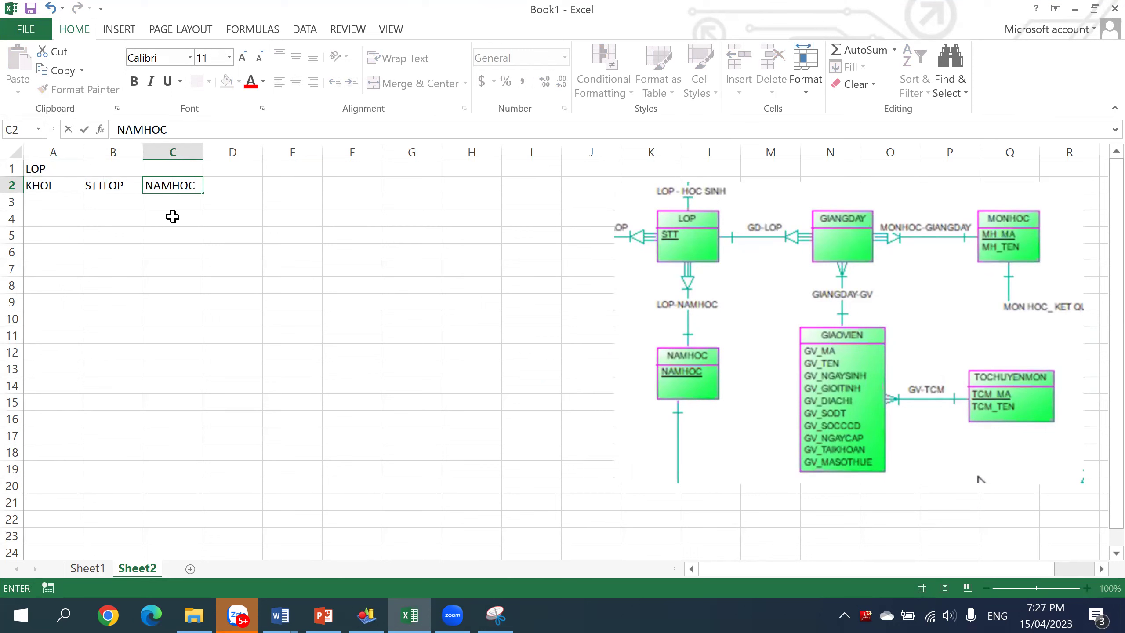
left_click(369, 254)
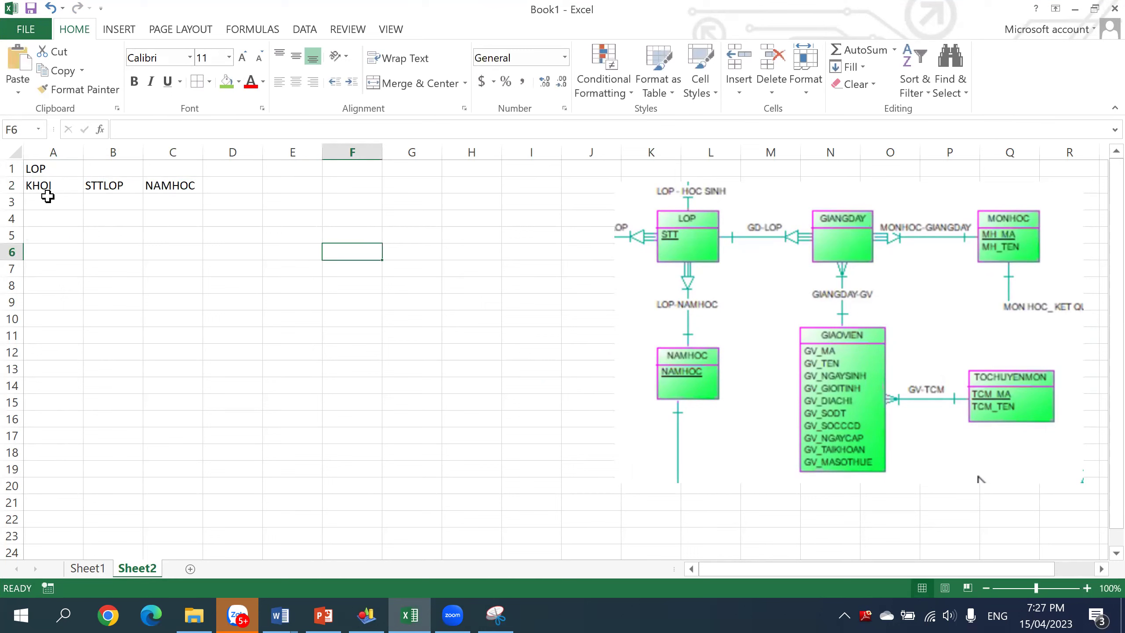
- Select A2:C3 of the LOP table, consult the weak entity key slide in PowerPoint and return to Excel
left_click_drag(40, 188, 177, 204)
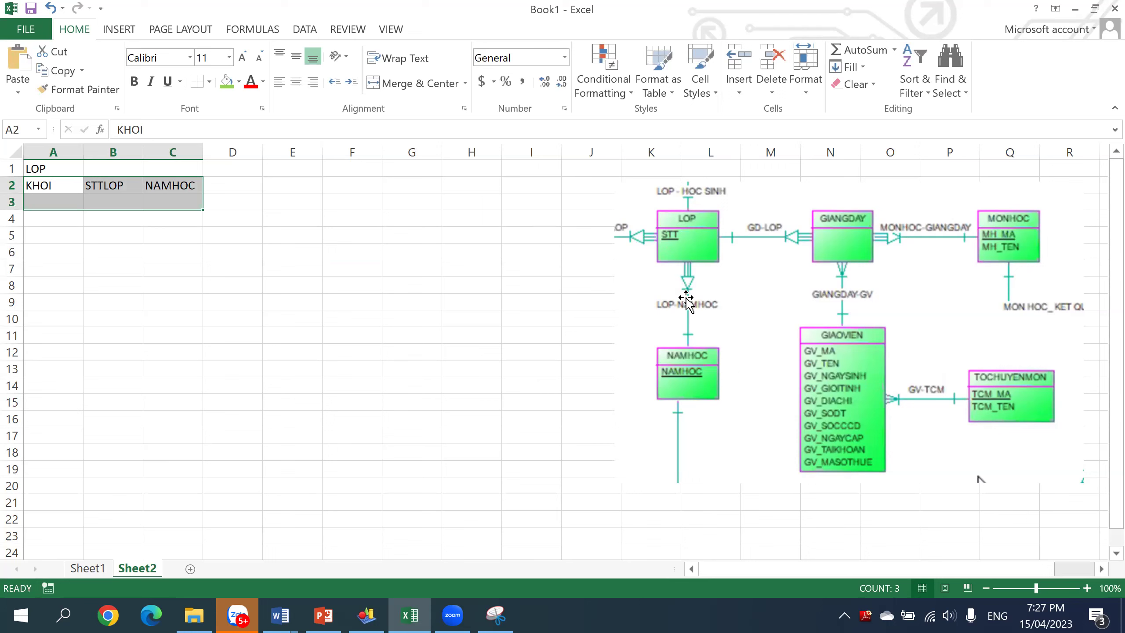
mouse_move(125, 212)
key("alt+Tab")
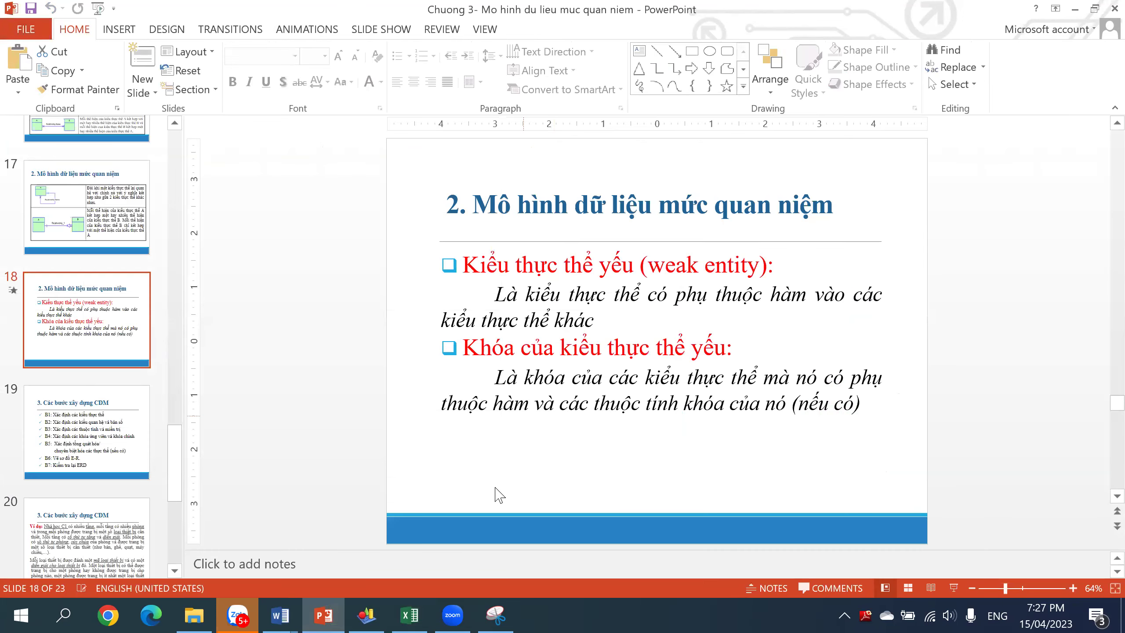
left_click(410, 615)
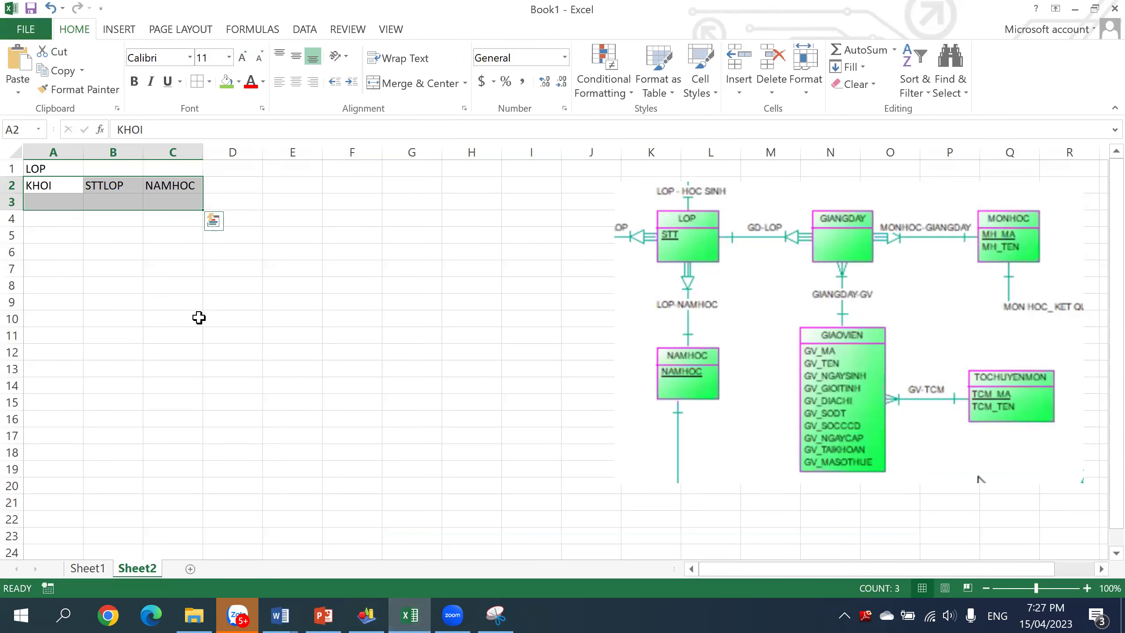
- Add borders to all cells in A2:C10 and colour the header text in A2:C2 red
key("shift+Down")
key("shift+Down")
key("shift+Down")
key("shift+Down")
key("shift+Down")
key("shift+Down")
key("shift+Down")
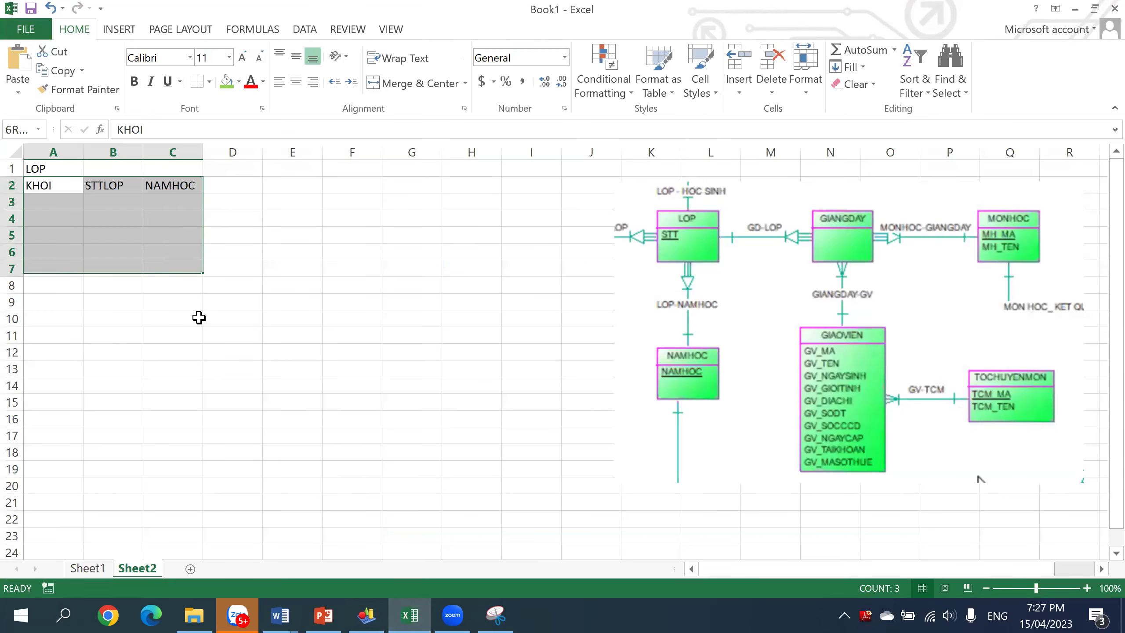
left_click(197, 82)
left_click(282, 228)
left_click_drag(40, 192, 173, 186)
left_click(250, 82)
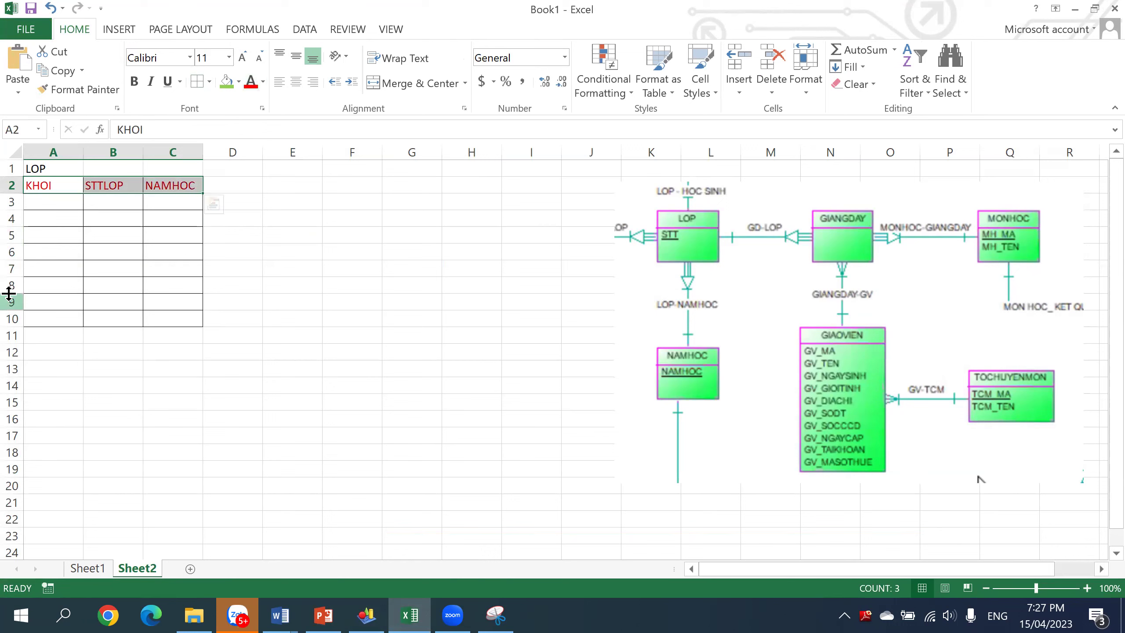
- Fill row 3 of the LOP table with KHOI 6, STTLOP 1 and NAMHOC 2223
left_click(38, 200)
type("6")
key("Tab")
type("1")
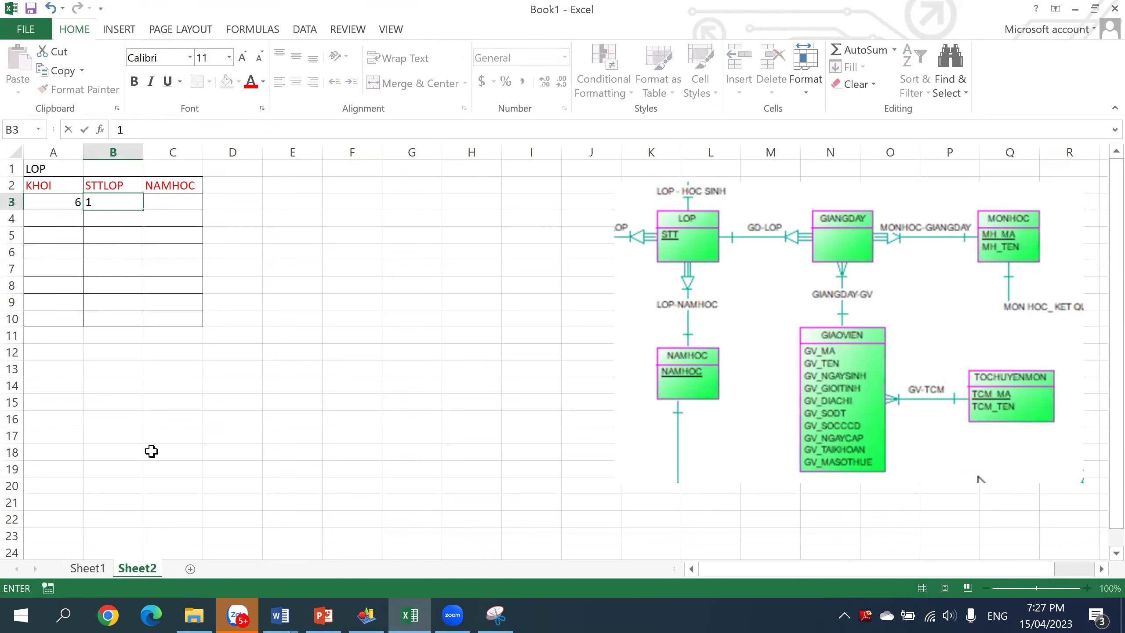
key("Tab")
type("2")
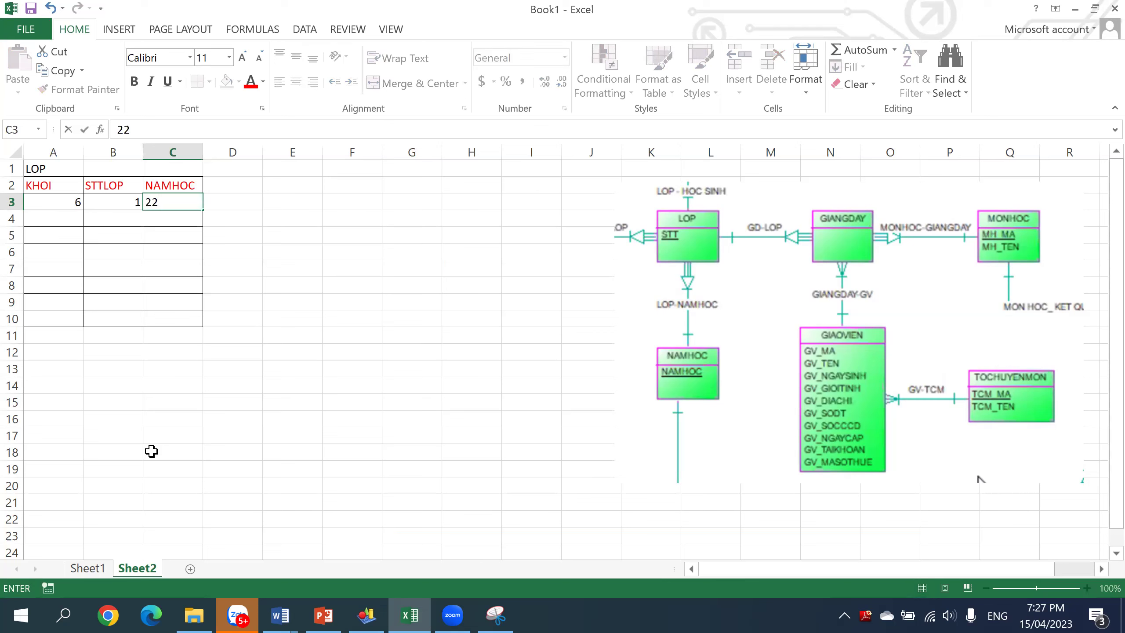
key("Return")
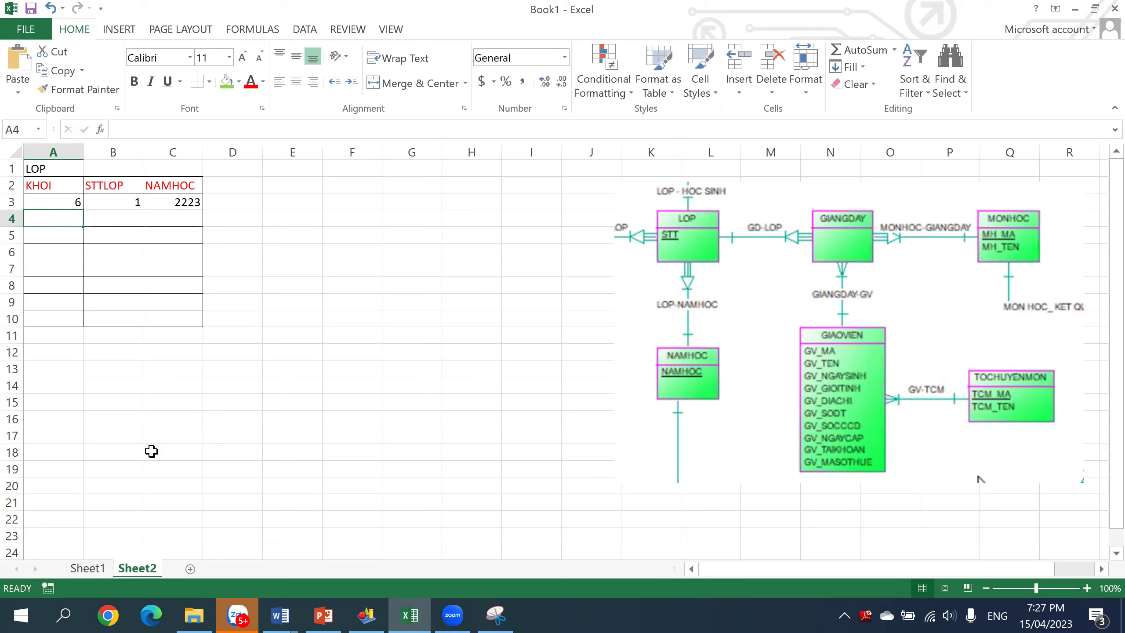
- Fill row 4 of the LOP table with KHOI 6, STTLOP 2 and NAMHOC 2223
type("6")
key("Tab")
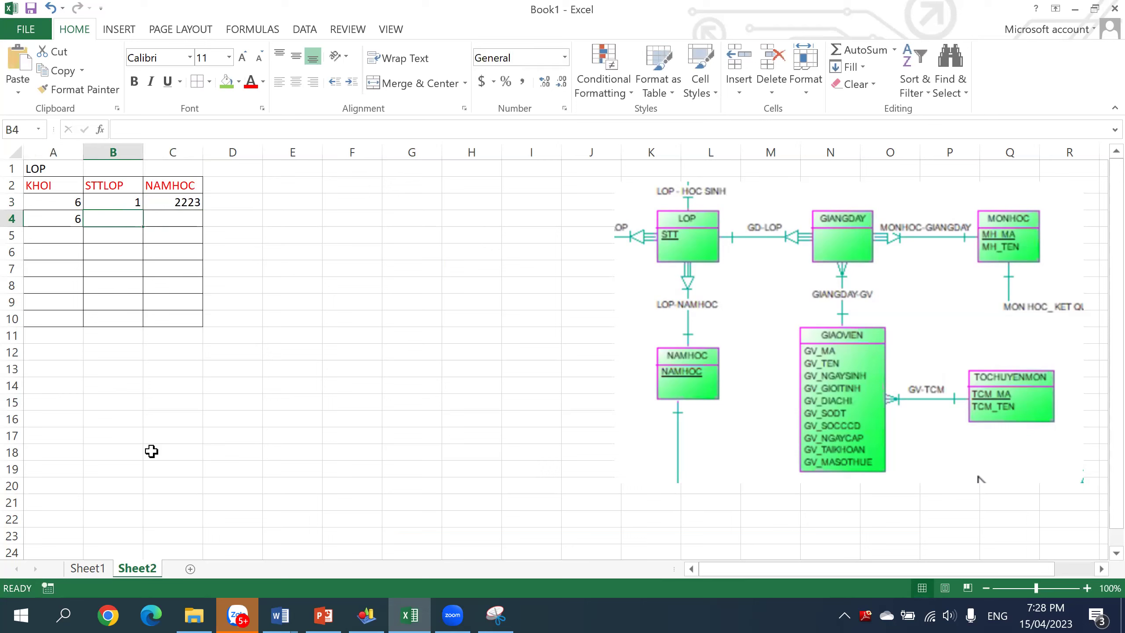
type("2")
key("Tab")
type("2")
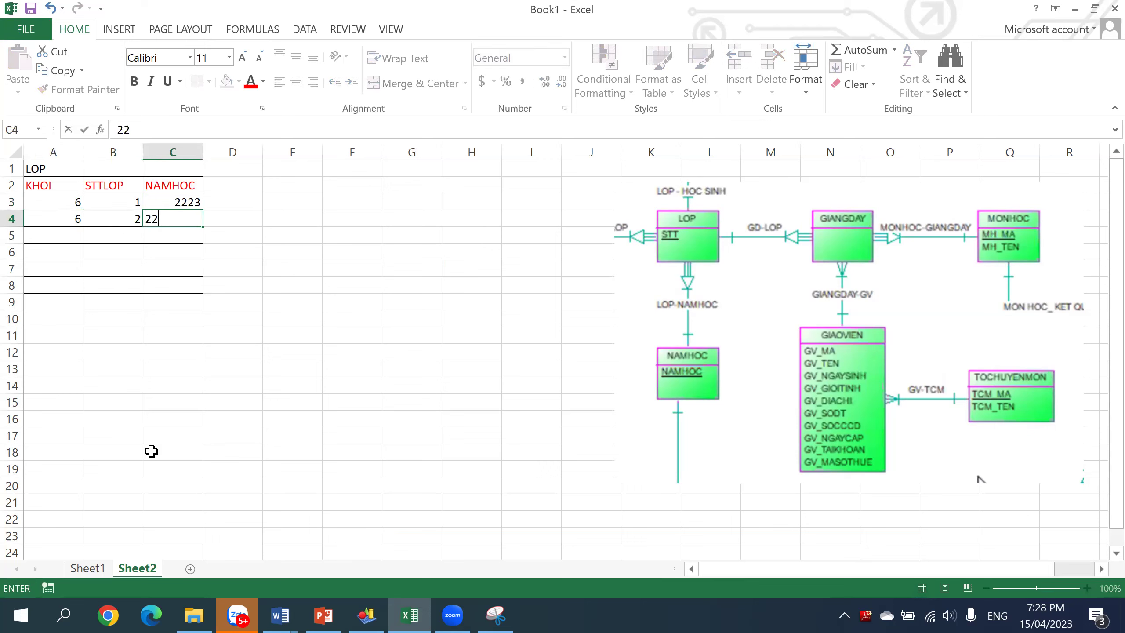
type("223")
key("Return")
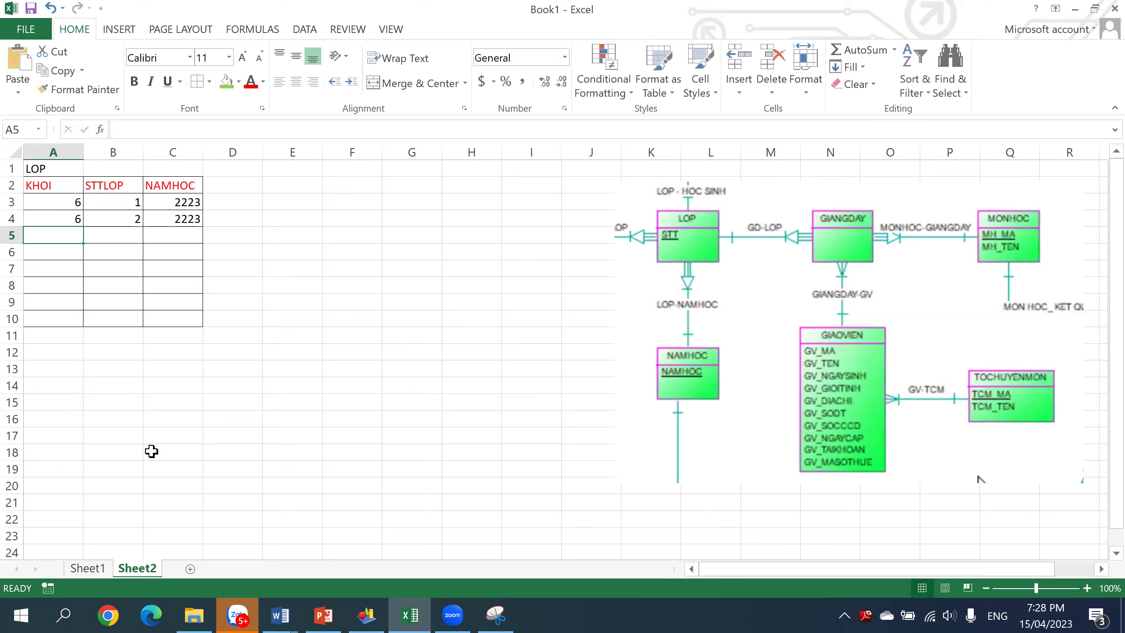
- Fill row 5 of the LOP table with KHOI 7, STTLOP 1 and NAMHOC 2223
type("7")
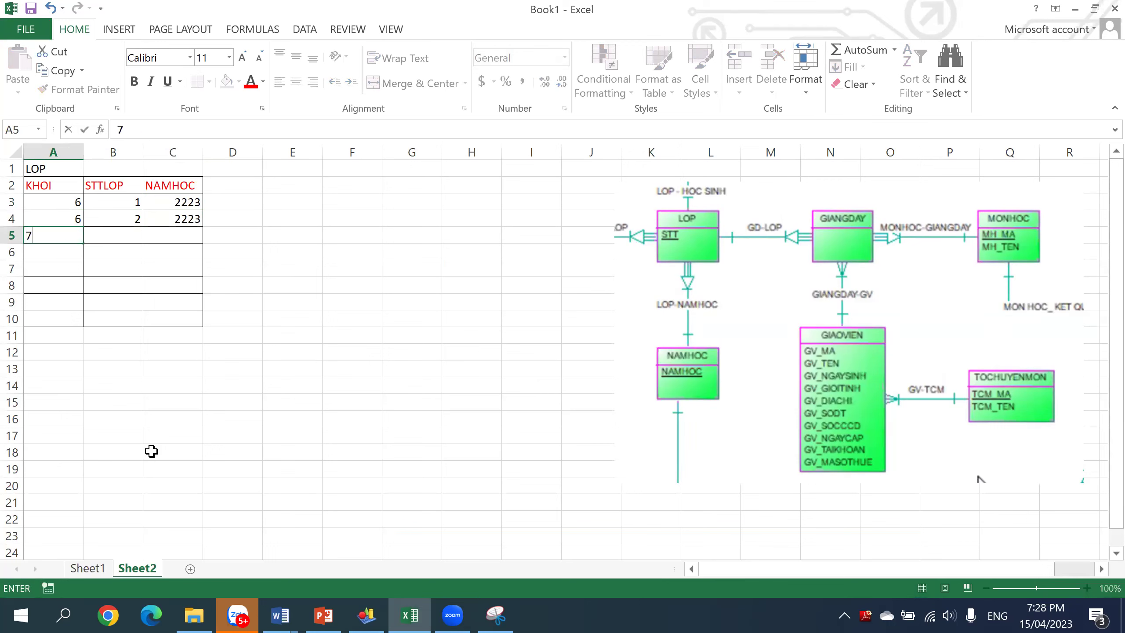
key("Tab")
type("1")
key("Tab")
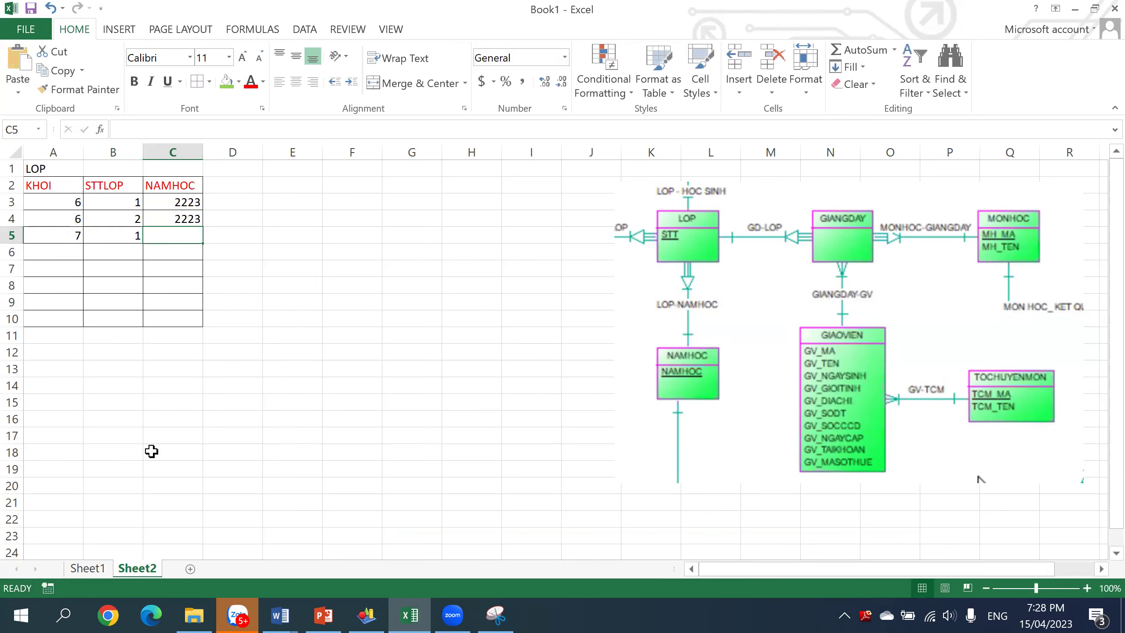
type("2223")
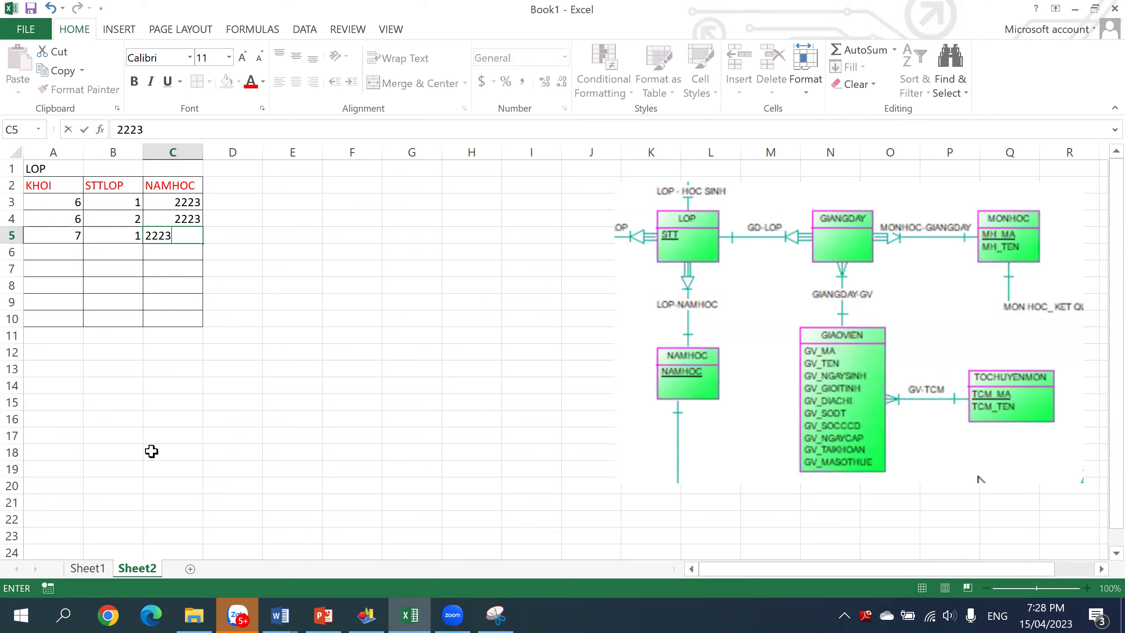
key("Return")
- Fill row 6 of the LOP table with KHOI 7, STTLOP 2 and NAMHOC 2223
key("Left")
key("Left")
type("7")
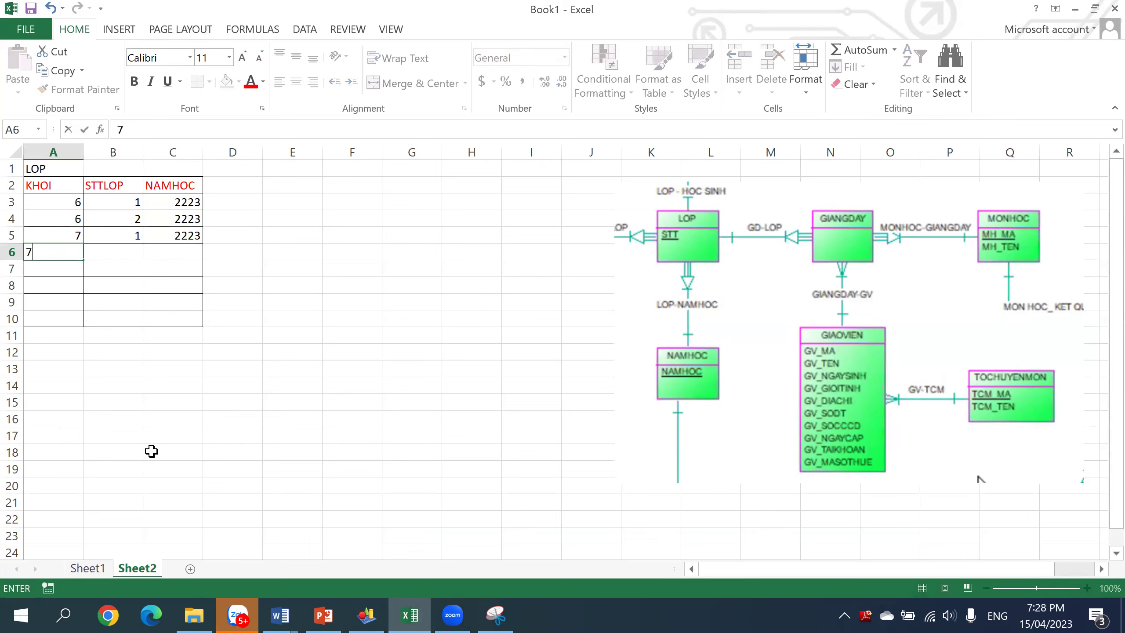
key("Tab")
type("2")
key("Tab")
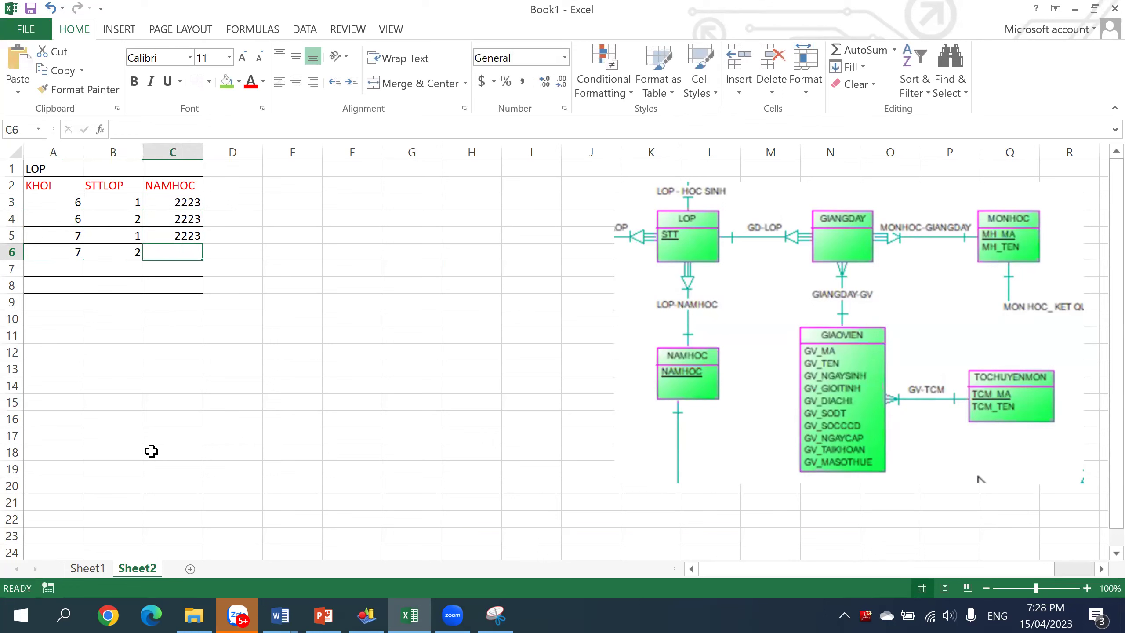
type("2223")
key("Return")
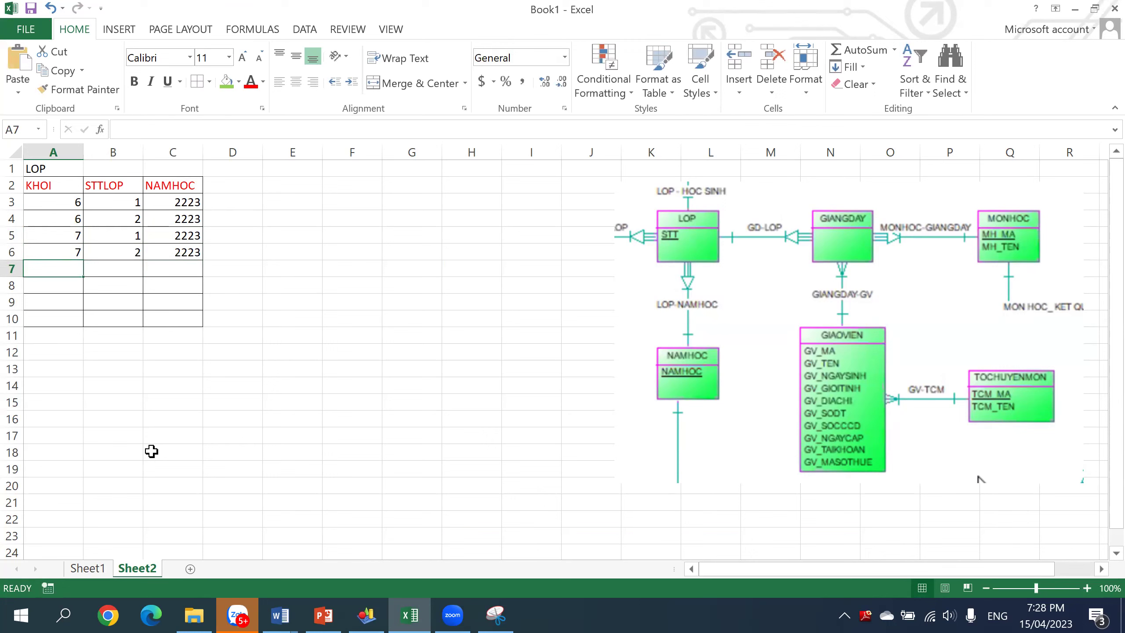
- Fill row 7 of the LOP table with KHOI 6, STTLOP 1 and NAMHOC 22324
type("6")
key("Tab")
type("1")
key("Tab")
type("22")
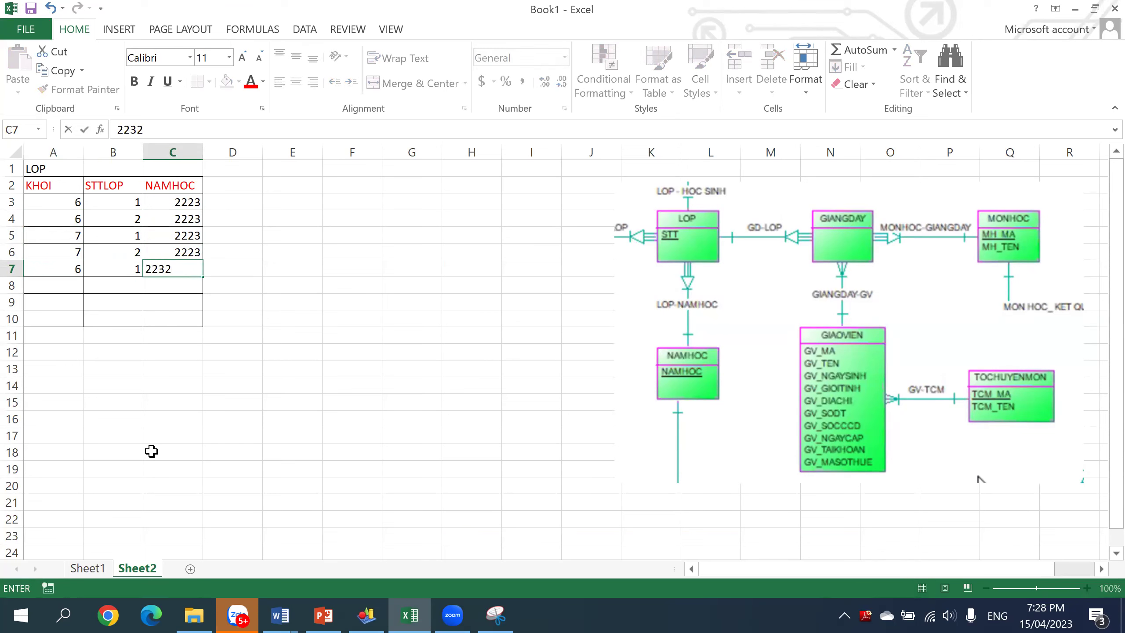
key("Return")
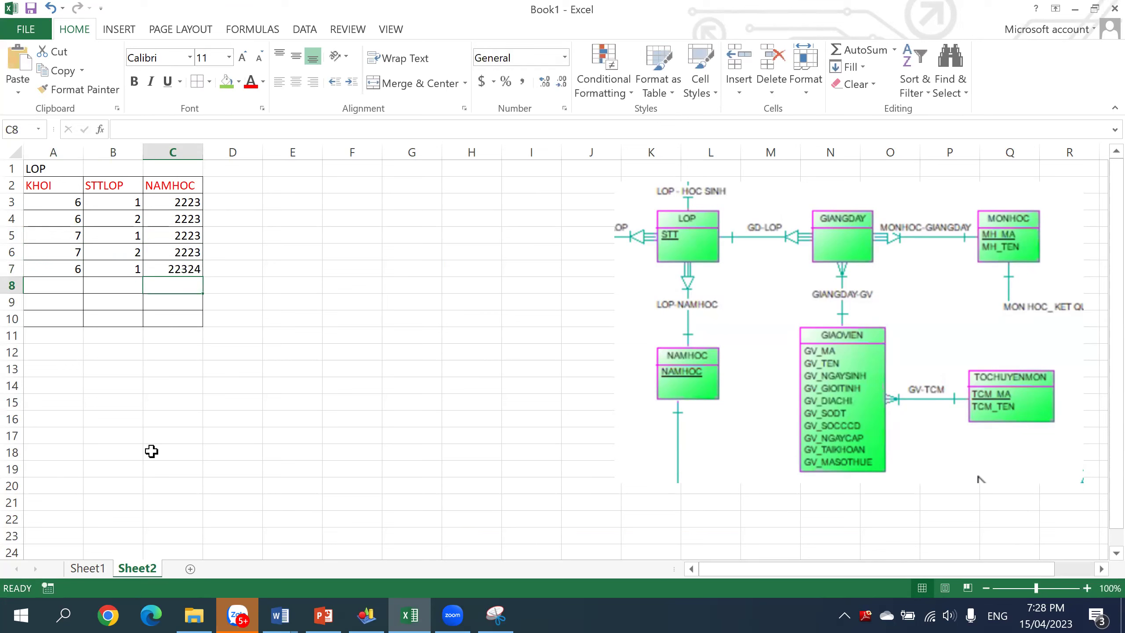
- Fill row 8 of the LOP table with KHOI 6, STTLOP 2 and NAMHOC 2324
key("Up")
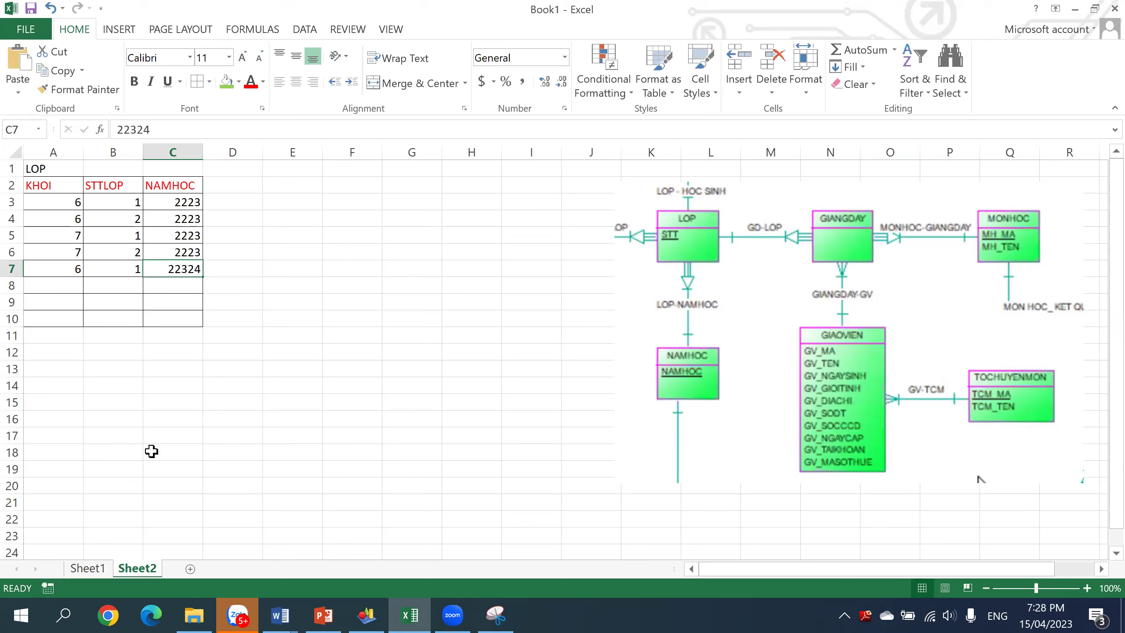
key("Left")
key("Down")
key("Left")
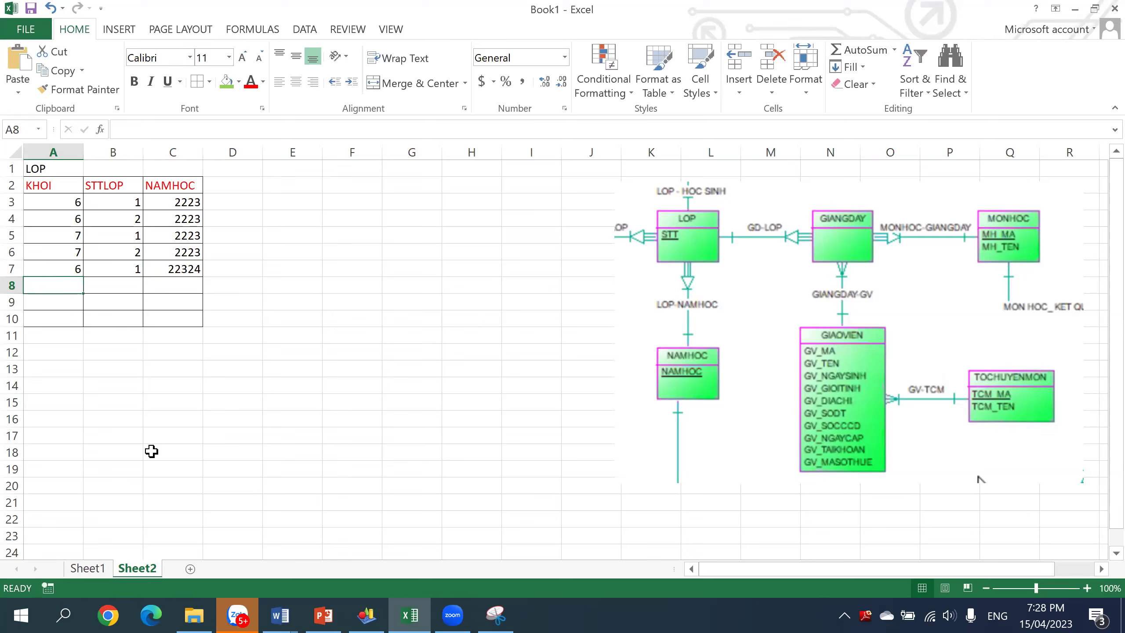
type("6")
key("Tab")
type("2")
key("Tab")
type("2324")
key("Tab")
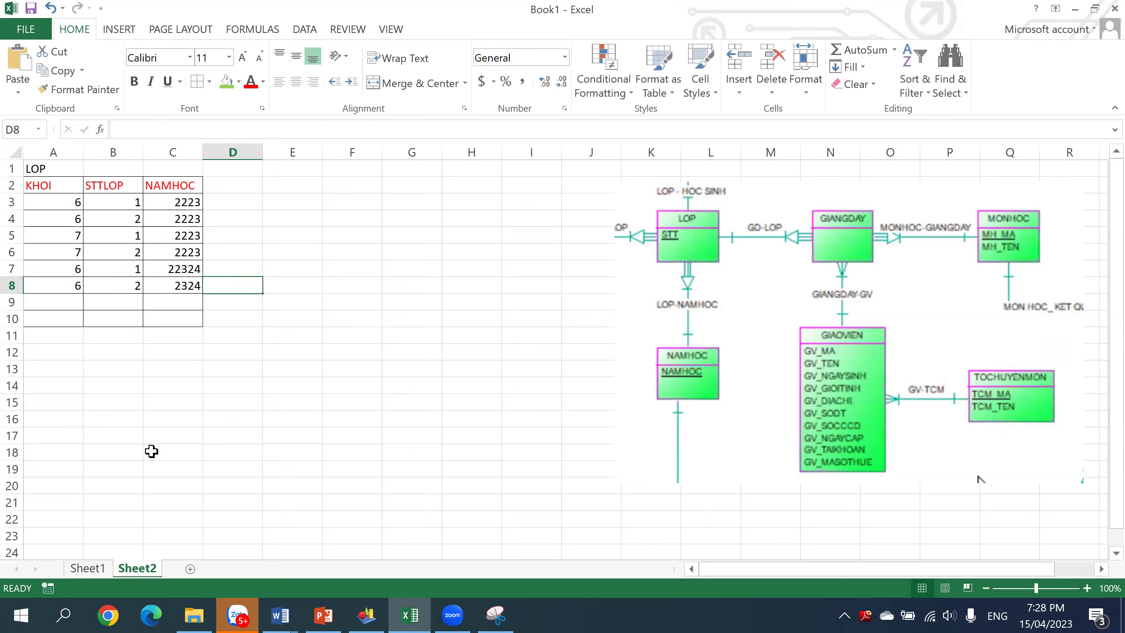
- Correct the NAMHOC value in C7 of the LOP table to 2324
left_click(188, 291)
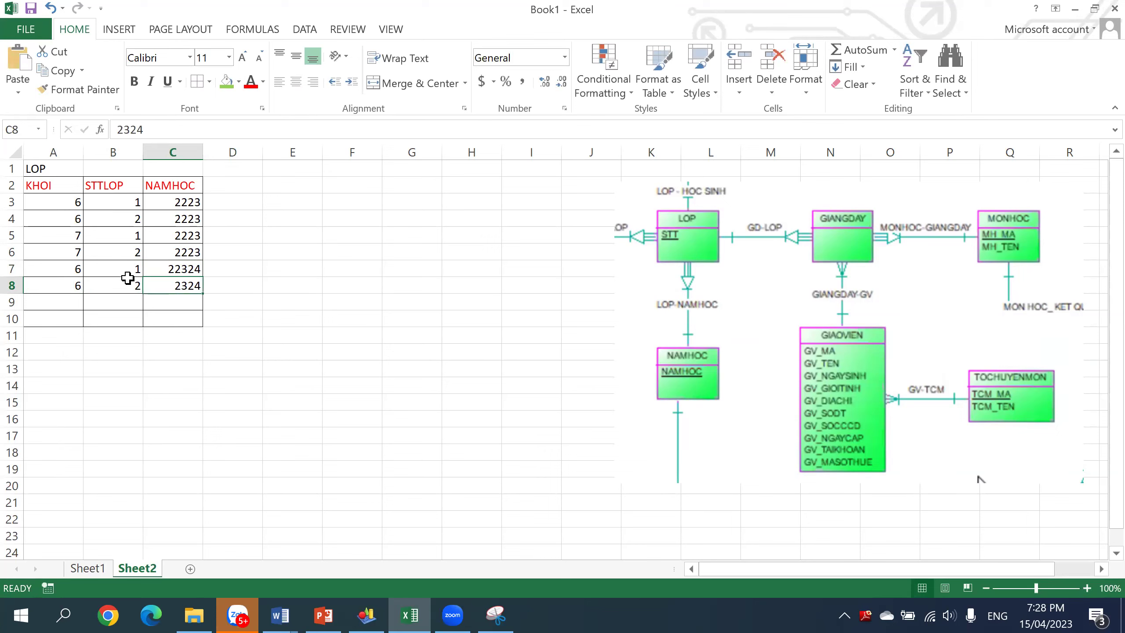
left_click(192, 270)
left_click(124, 128)
key("BackSpace")
key("Return")
- Shade cells A7:C10 of the LOP table with the lightest gold theme colour
left_click_drag(61, 270, 167, 313)
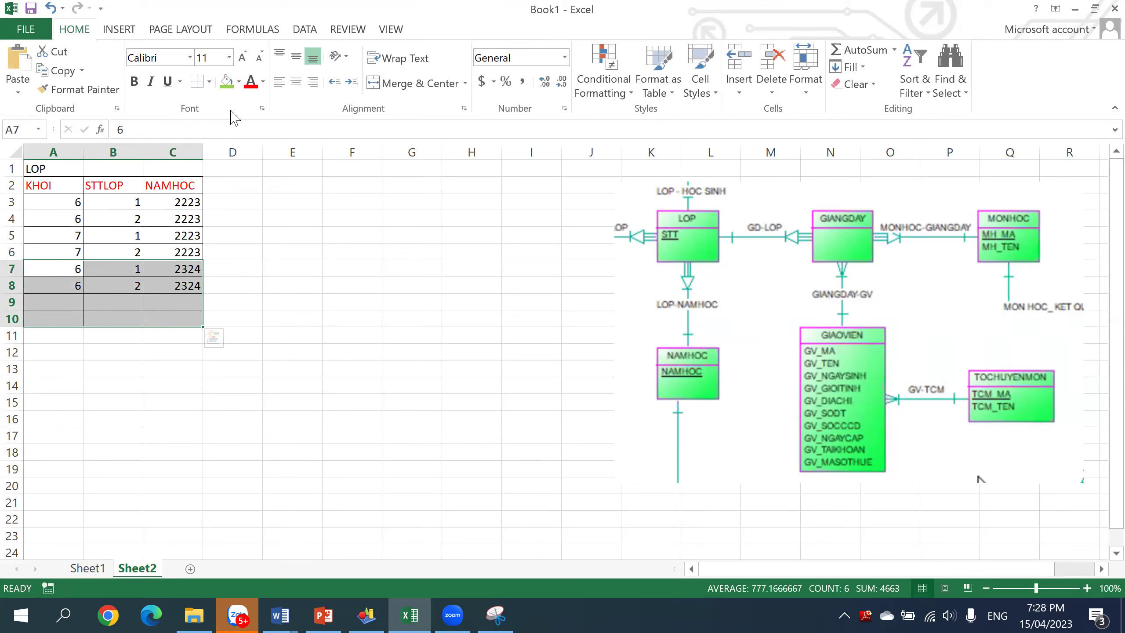
left_click(238, 81)
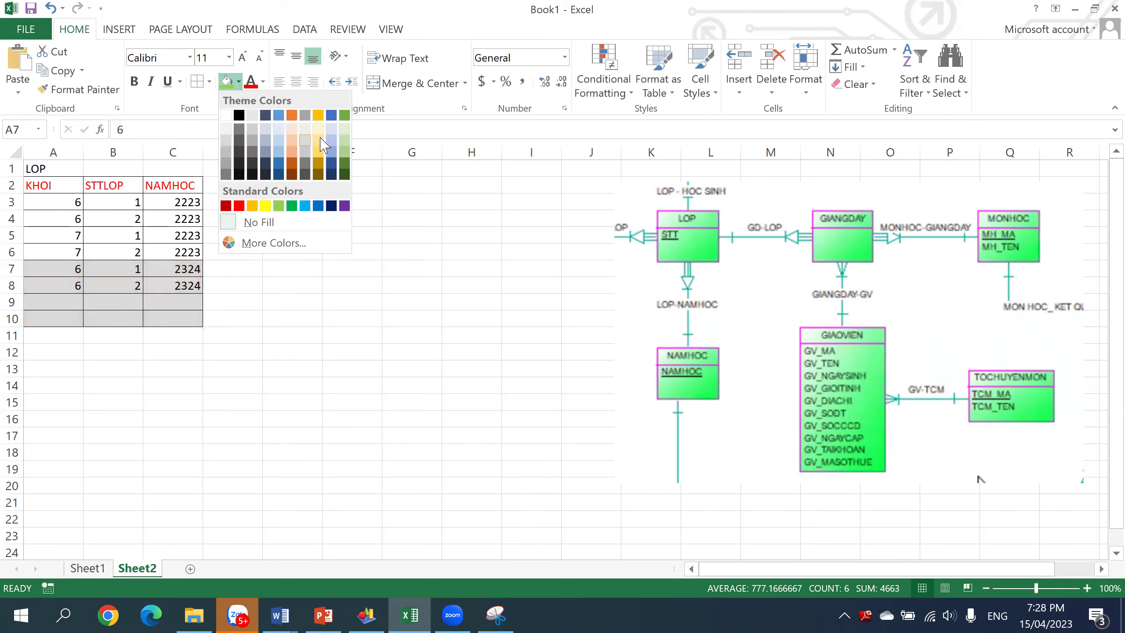
left_click(318, 128)
- Compare the KHOI and STTLOP values in rows 3 and 7 of the LOP table together with the NAMHOC column
left_click(195, 237)
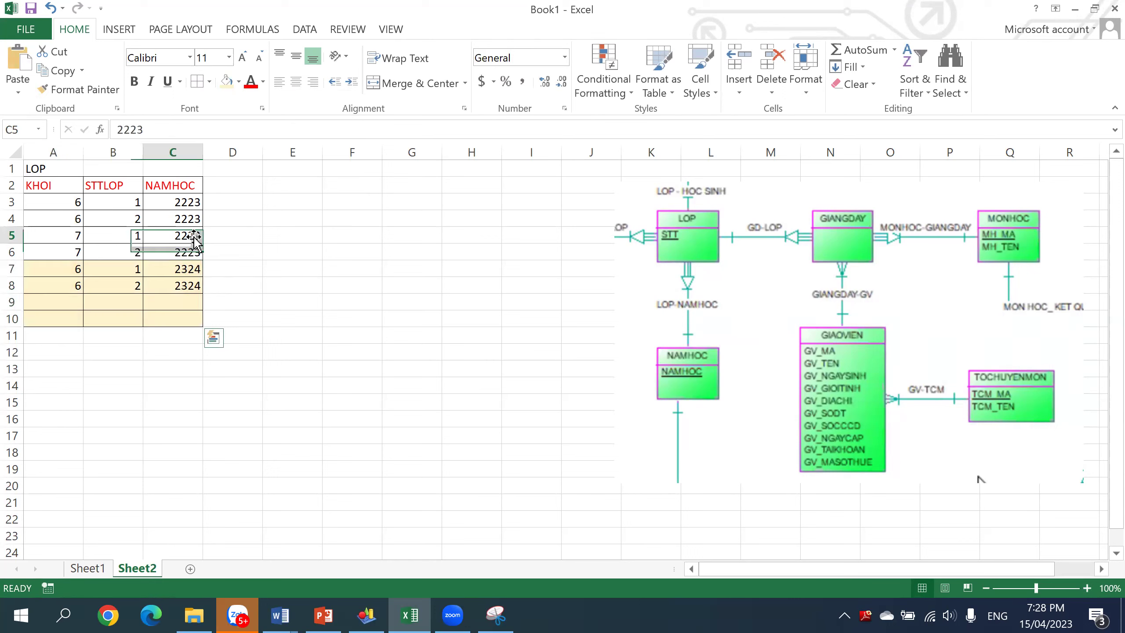
left_click(170, 272)
left_click_drag(58, 265, 112, 267)
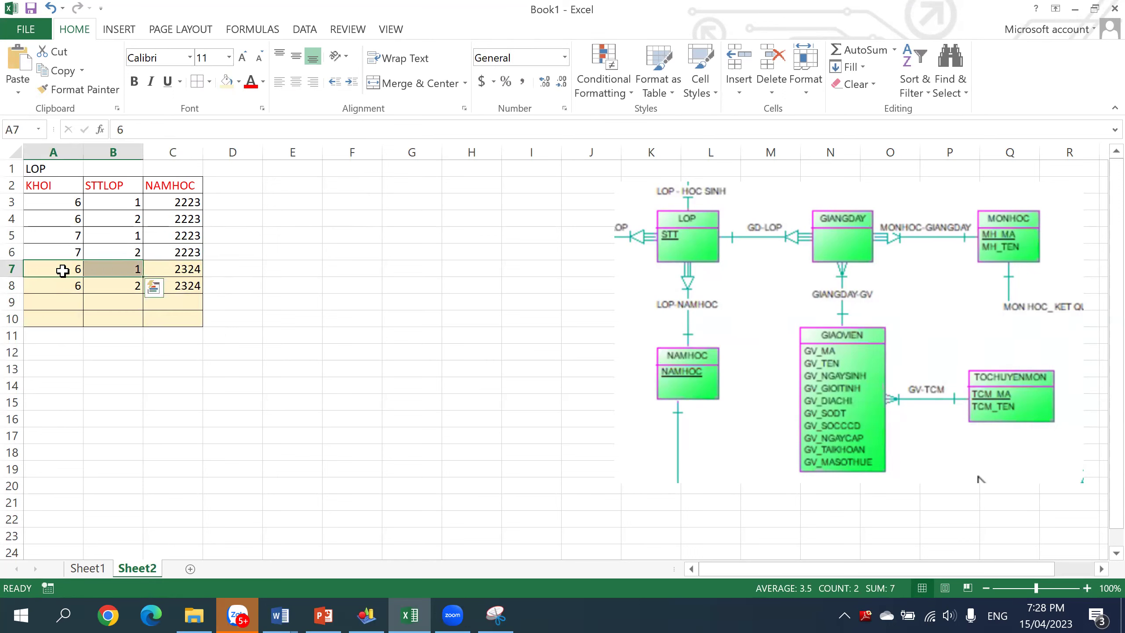
left_click_drag(76, 200, 121, 204)
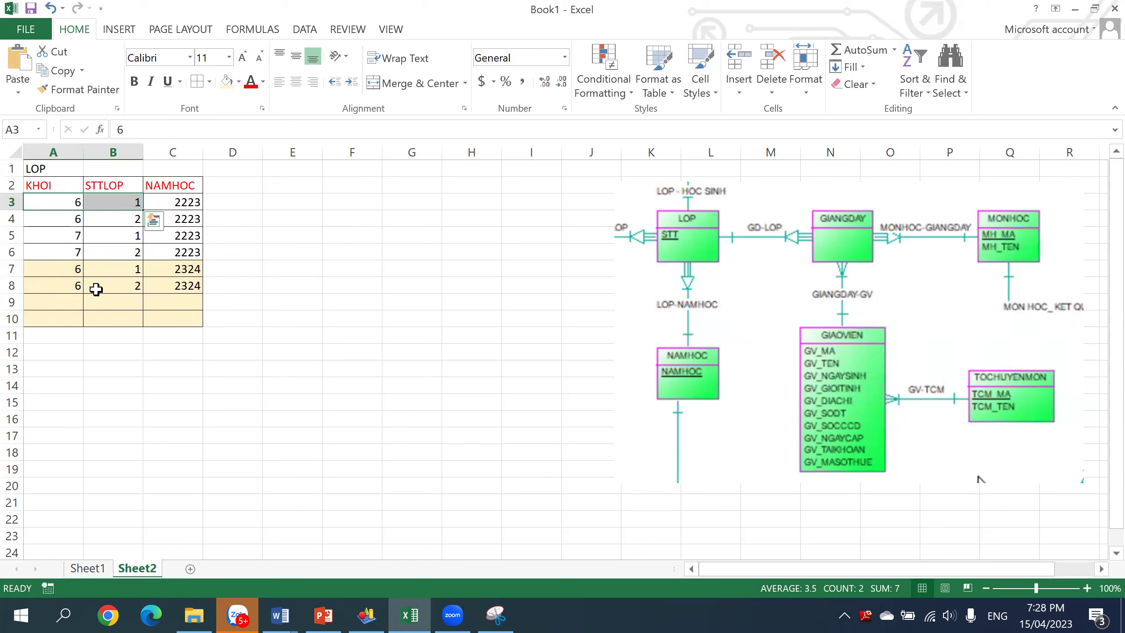
left_click(182, 271)
left_click(175, 188)
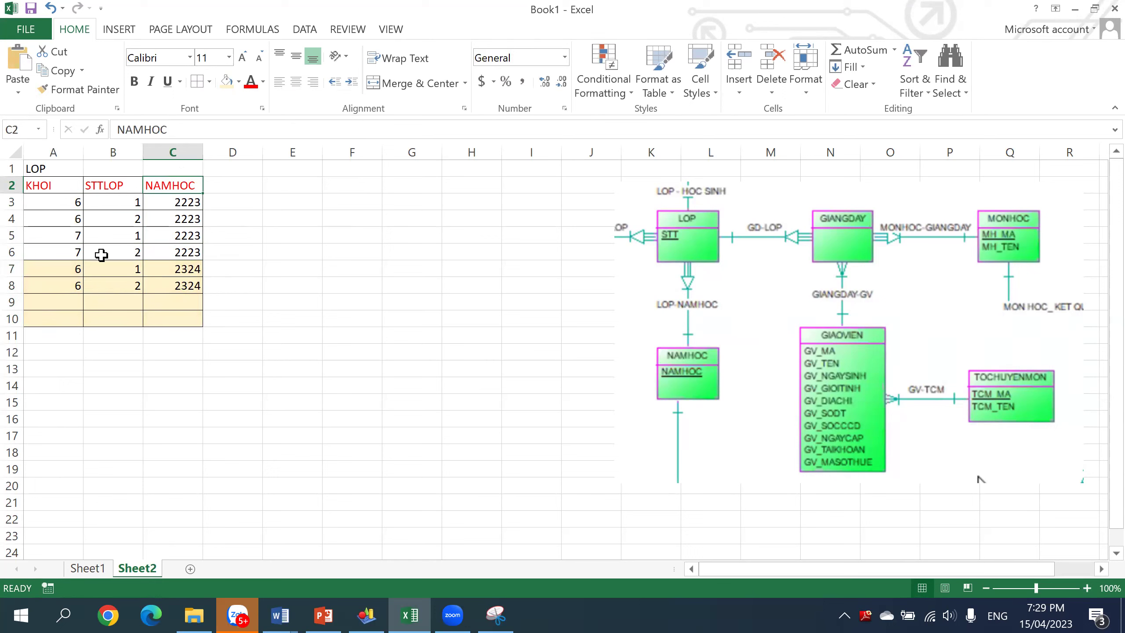
left_click(66, 206)
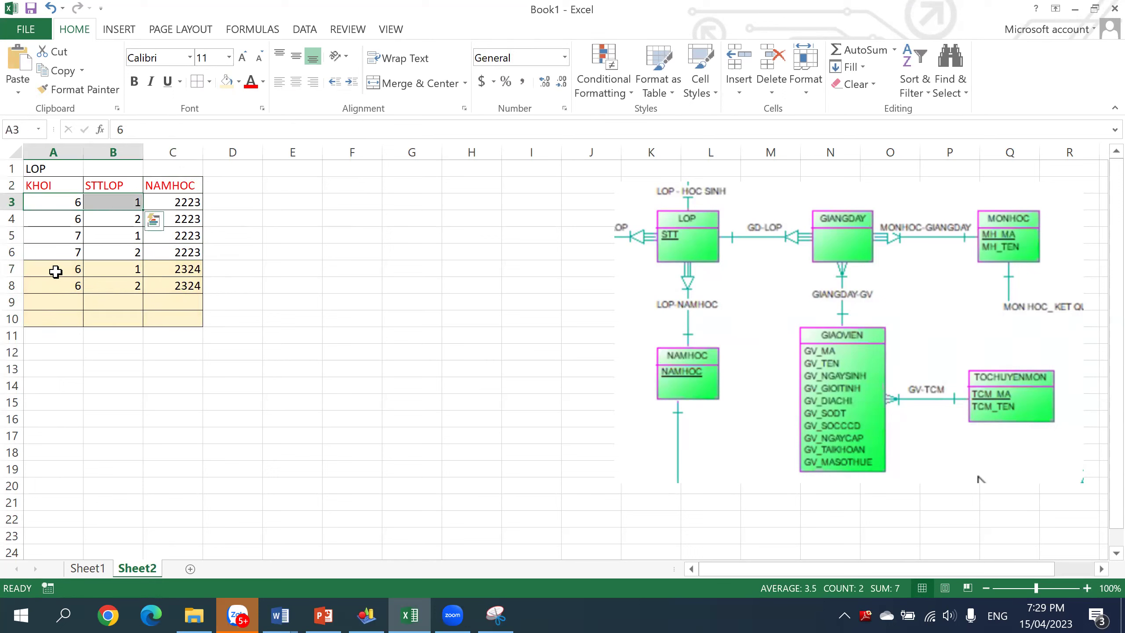
left_click_drag(50, 268, 111, 269)
left_click_drag(324, 323, 332, 330)
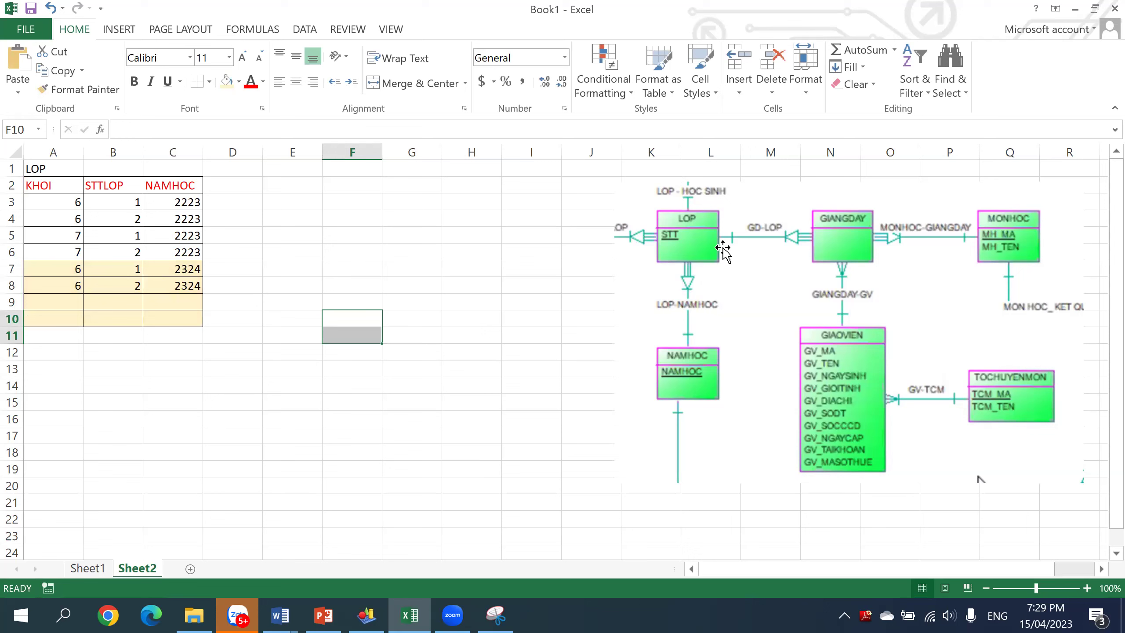
- Start a second table with the title MON in E1 and the headers MAMON in E2 and TENMON in F2
left_click(269, 169)
type("MON")
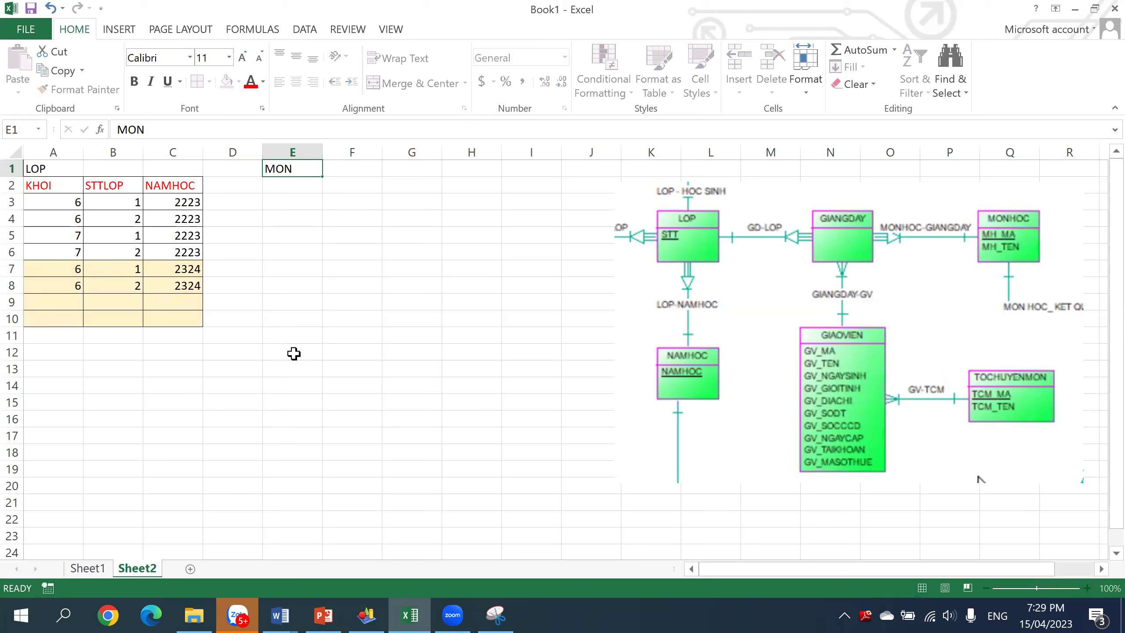
key("Down")
type("MA")
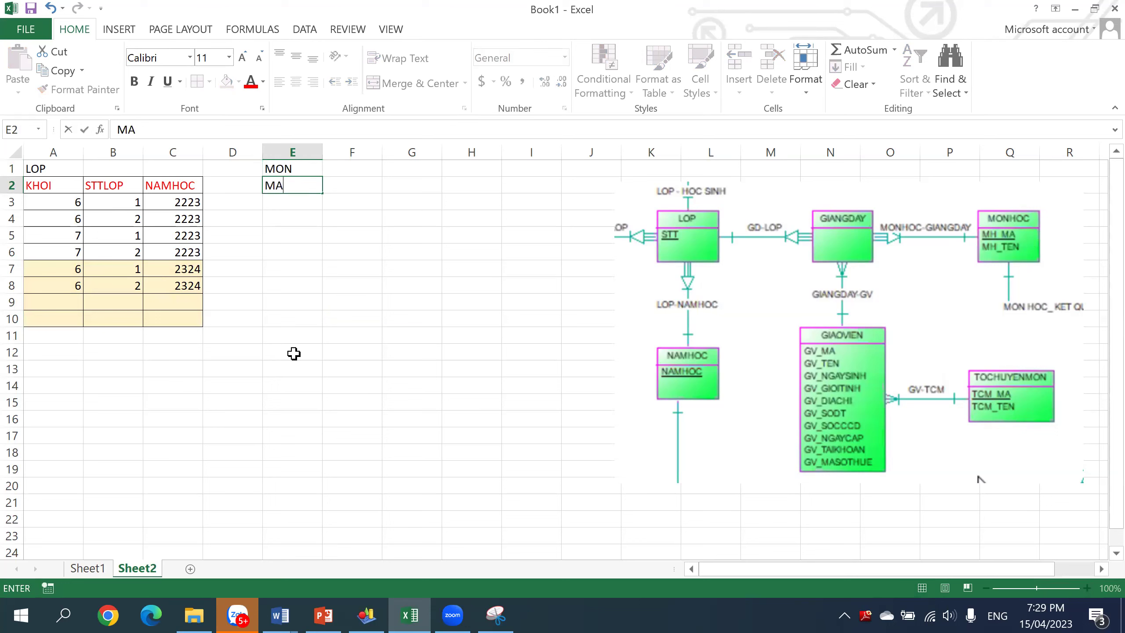
type("MON")
key("Return")
key("Up")
key("Right")
type("TE")
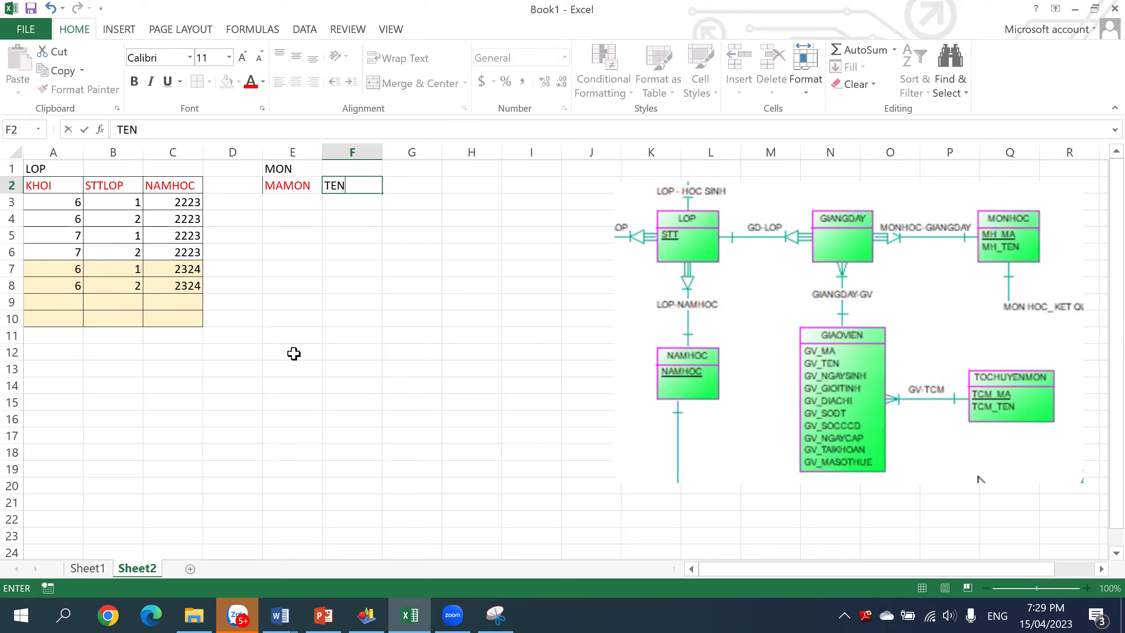
key("Right")
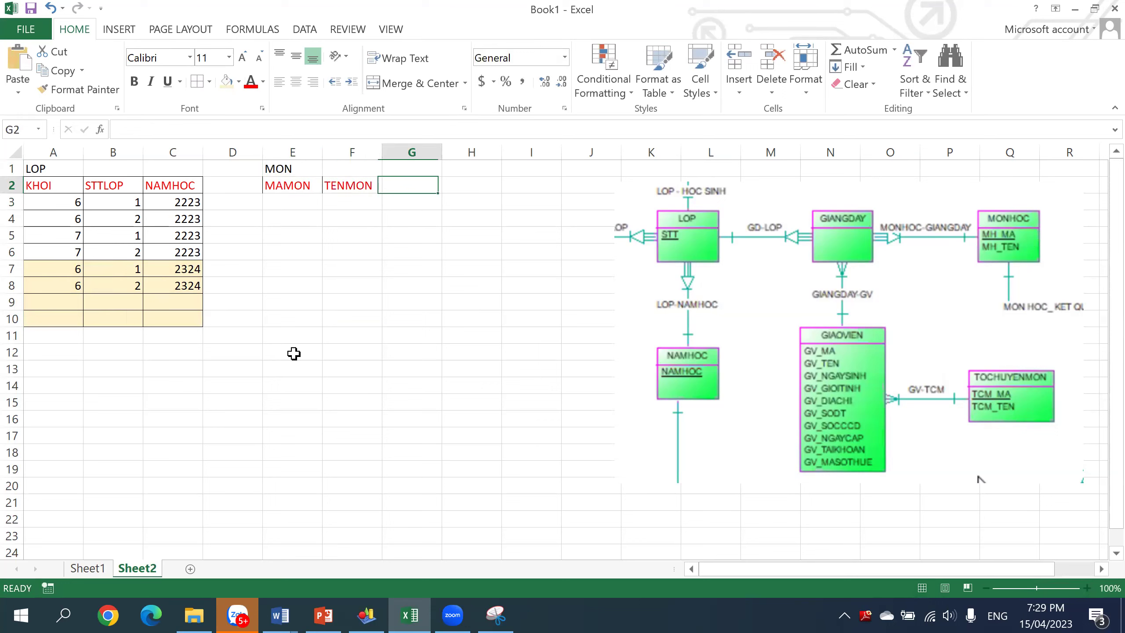
- Colour the TENMON header text black and add borders to all cells in E2:F11
left_click(349, 182)
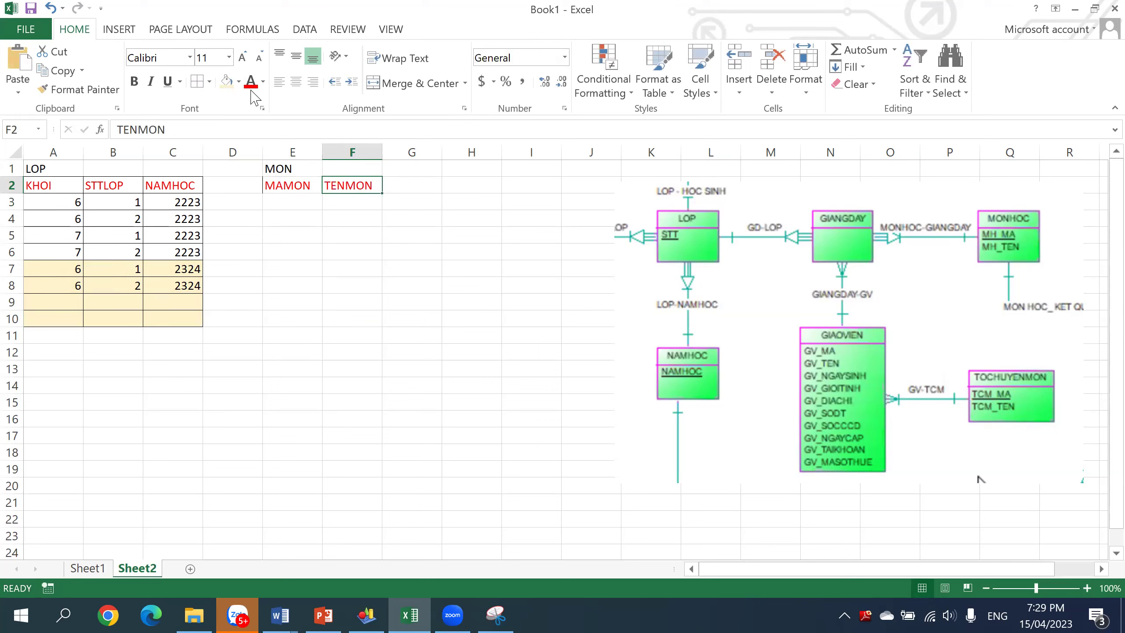
left_click(265, 82)
left_click(283, 102)
left_click_drag(280, 188, 330, 333)
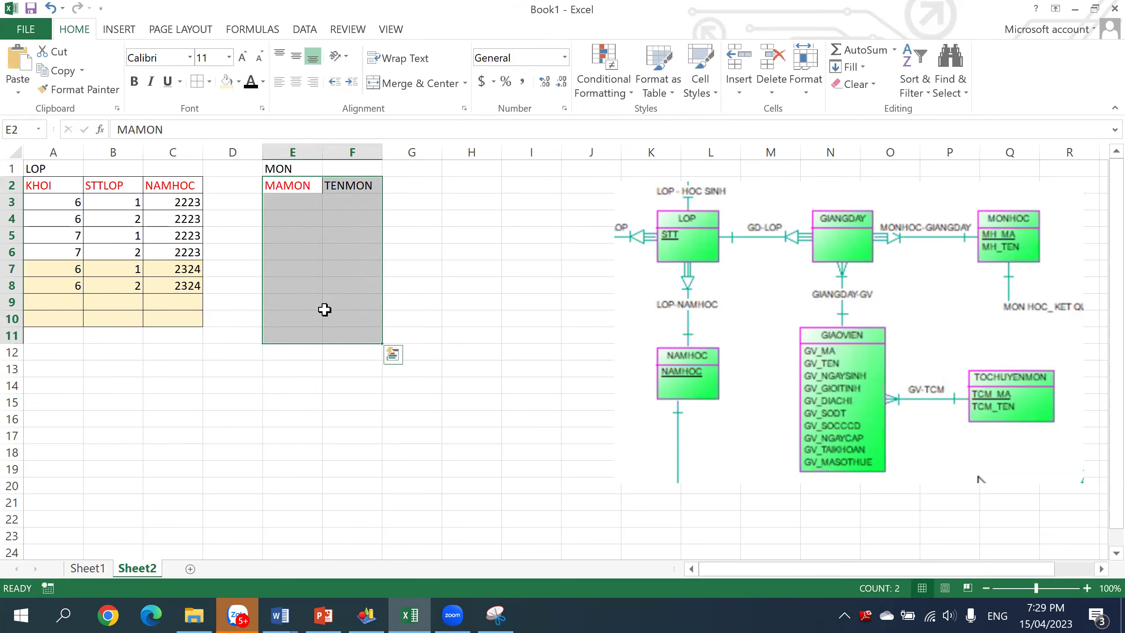
left_click(197, 83)
- Fill rows 3 and 4 of the MON table with the subjects T, TOÁN and V, VĂN
left_click(276, 199)
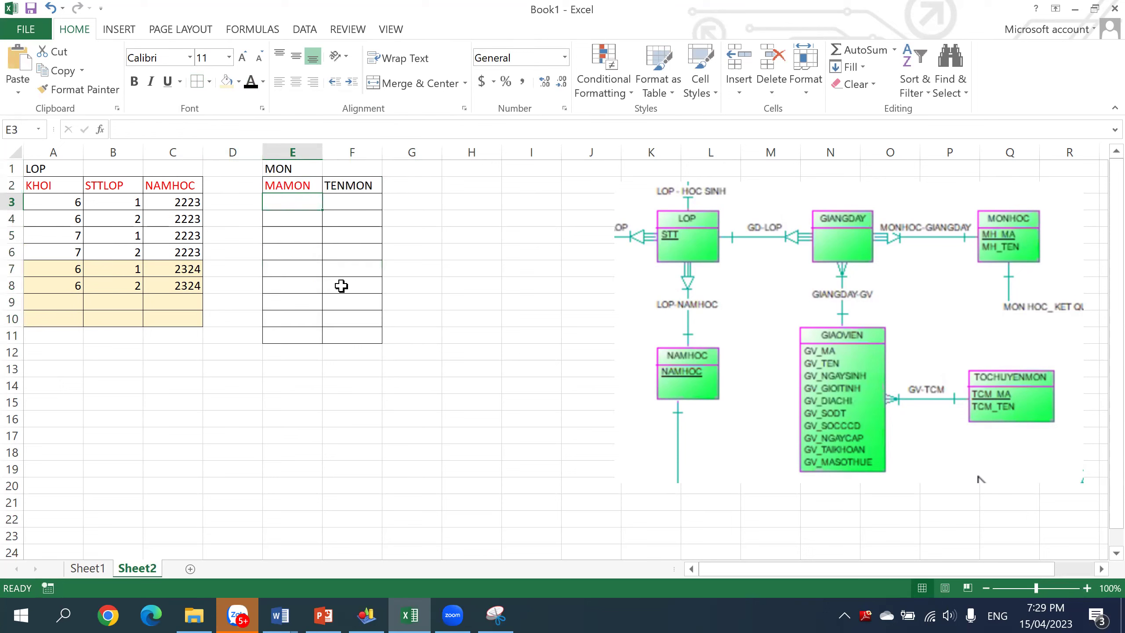
type("T")
key("Tab")
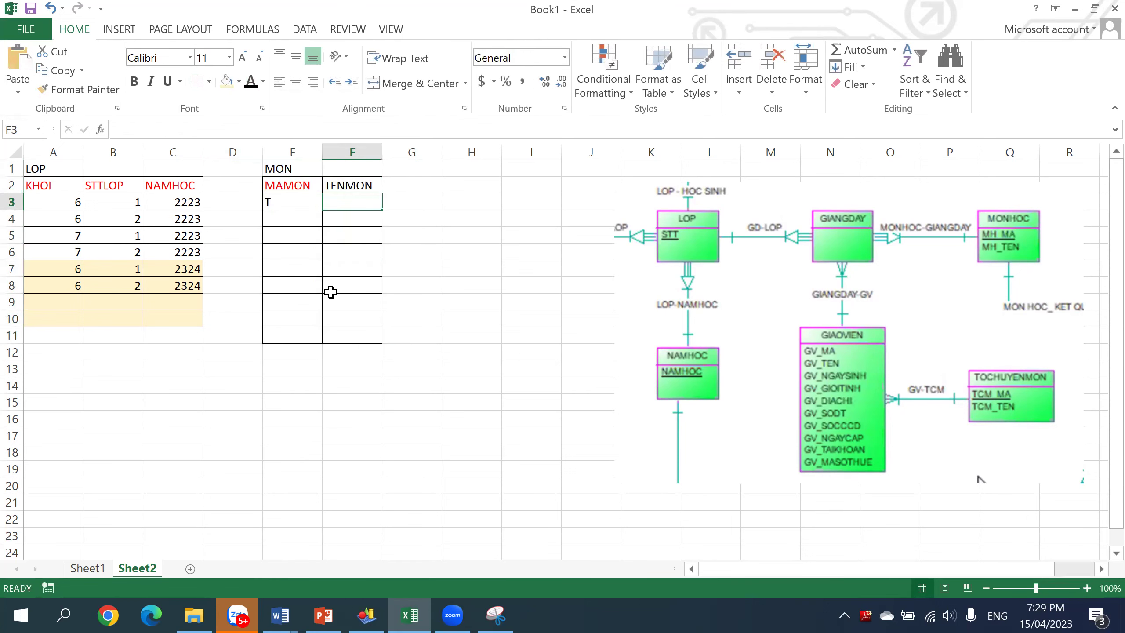
type("TOA")
key("Return")
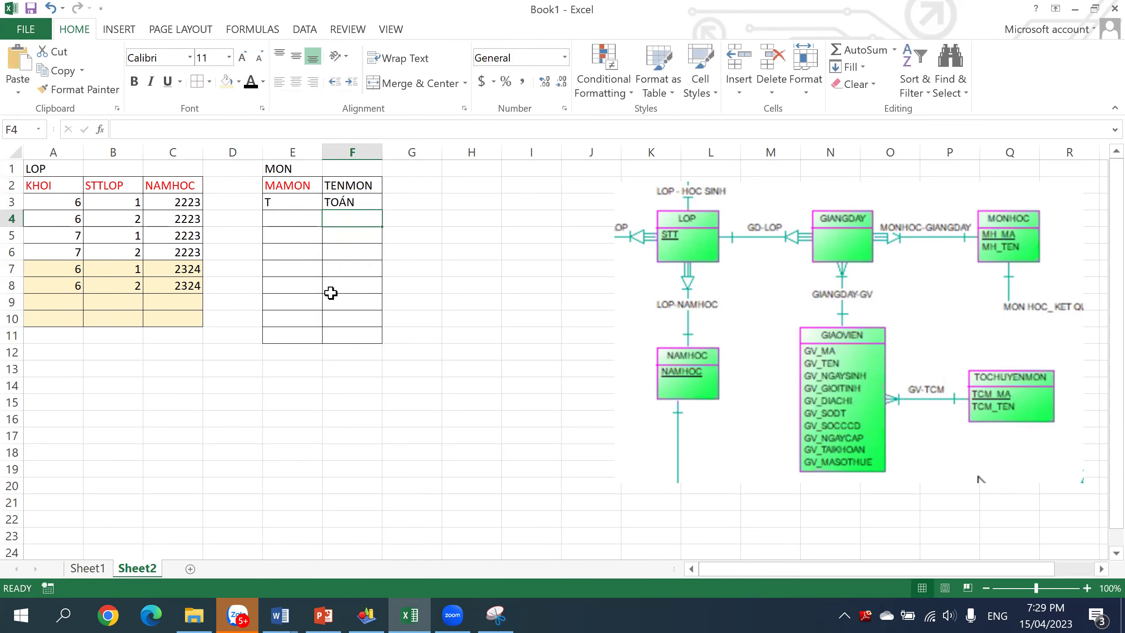
key("Left")
type("V")
key("Tab")
type("VA")
key("Return")
- Fill rows 5 and 6 of the MON table with the subjects S, SỬ and D, ĐỊA
key("Left")
type("S")
key("Tab")
type("SƯ")
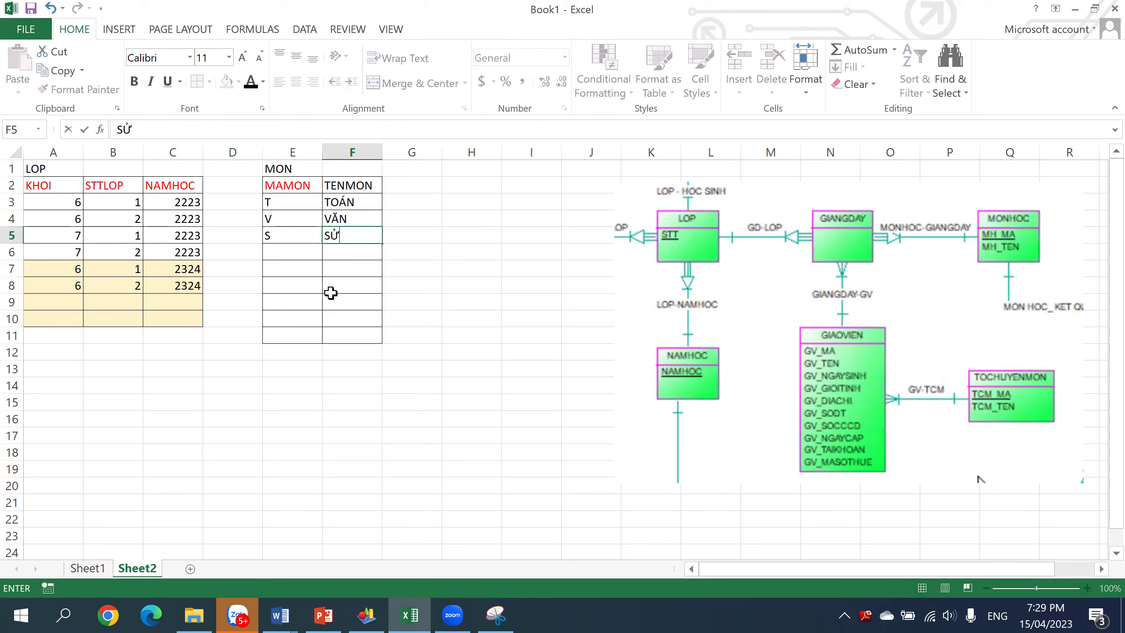
key("Return")
key("Left")
type("D")
key("Tab")
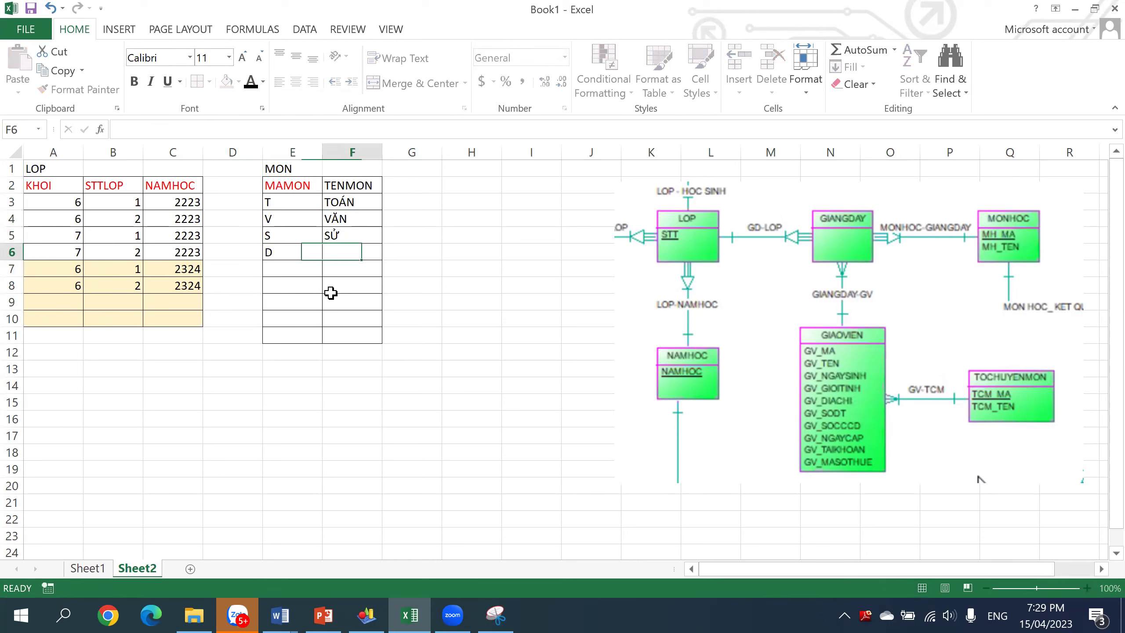
type("ĐIA")
key("Return")
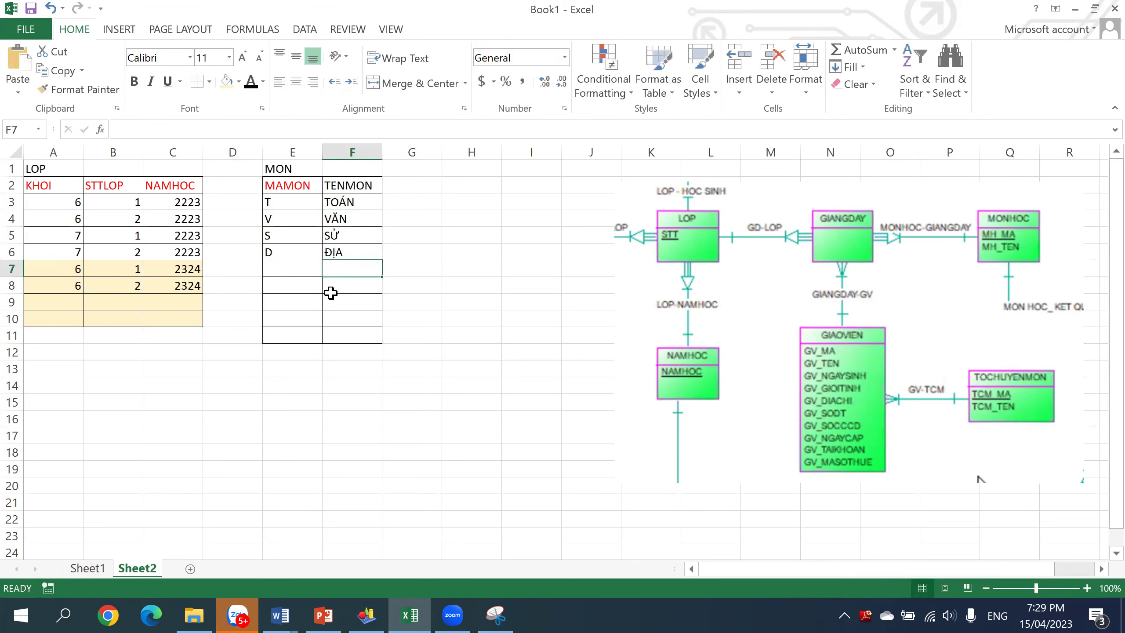
- Fill row 7 of the MON table with MAMON L and TENMON LÝ
key("Left")
type("L")
key("Tab")
type("LÝ")
key("Return")
- Review the MON entries in E3:F7 and move the diagram picture down and right so its upper edge sits at about row 5
left_click(461, 367)
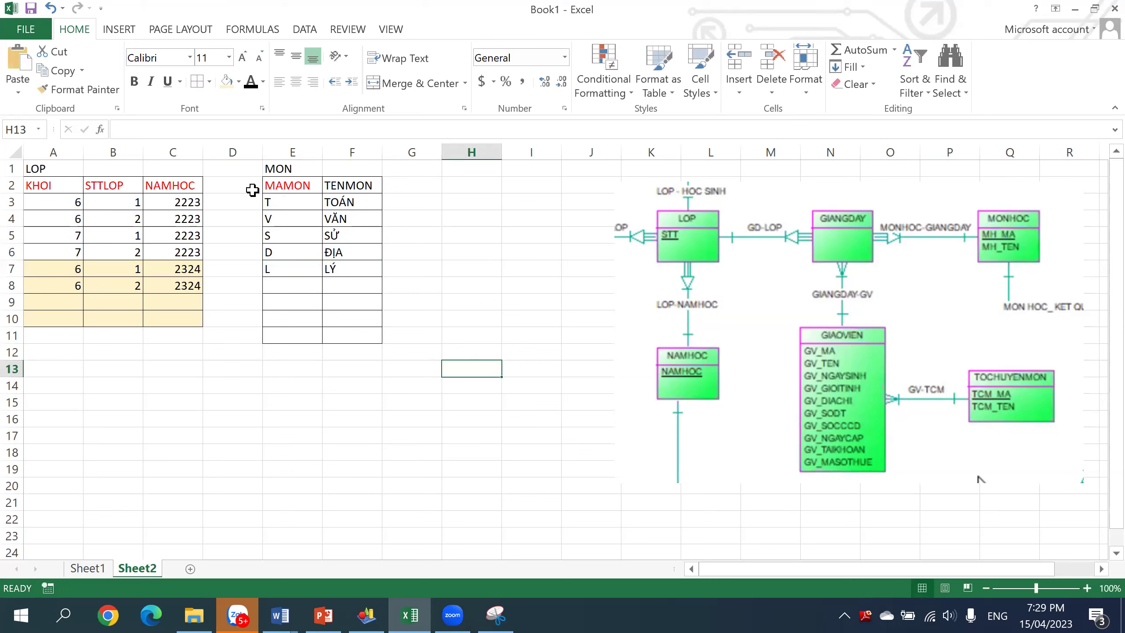
left_click_drag(282, 198, 350, 271)
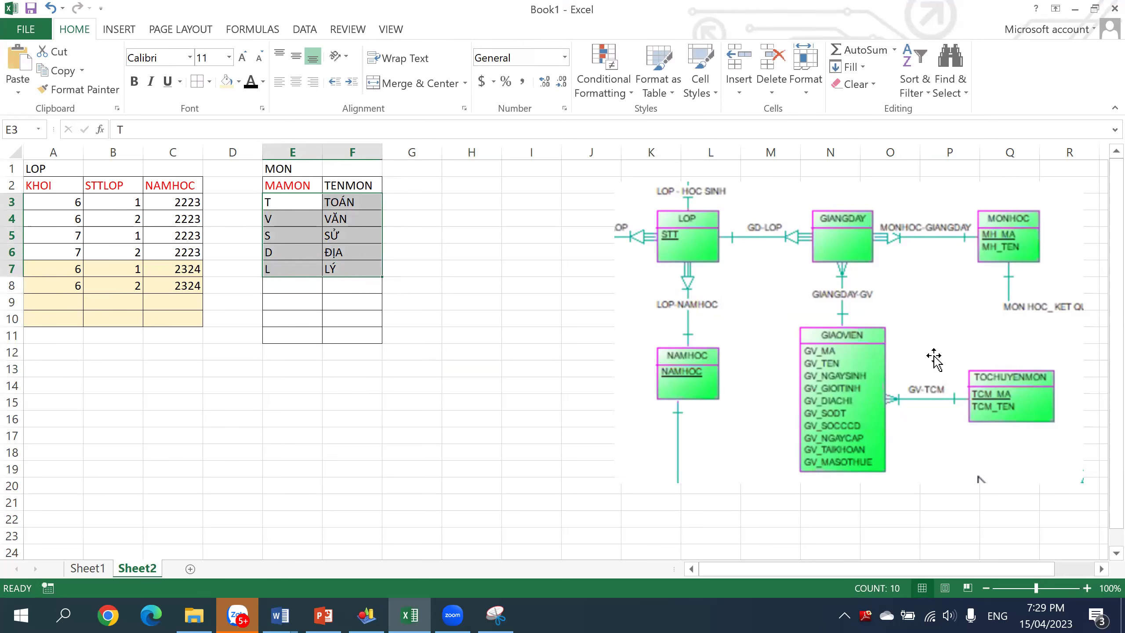
left_click_drag(754, 270, 788, 323)
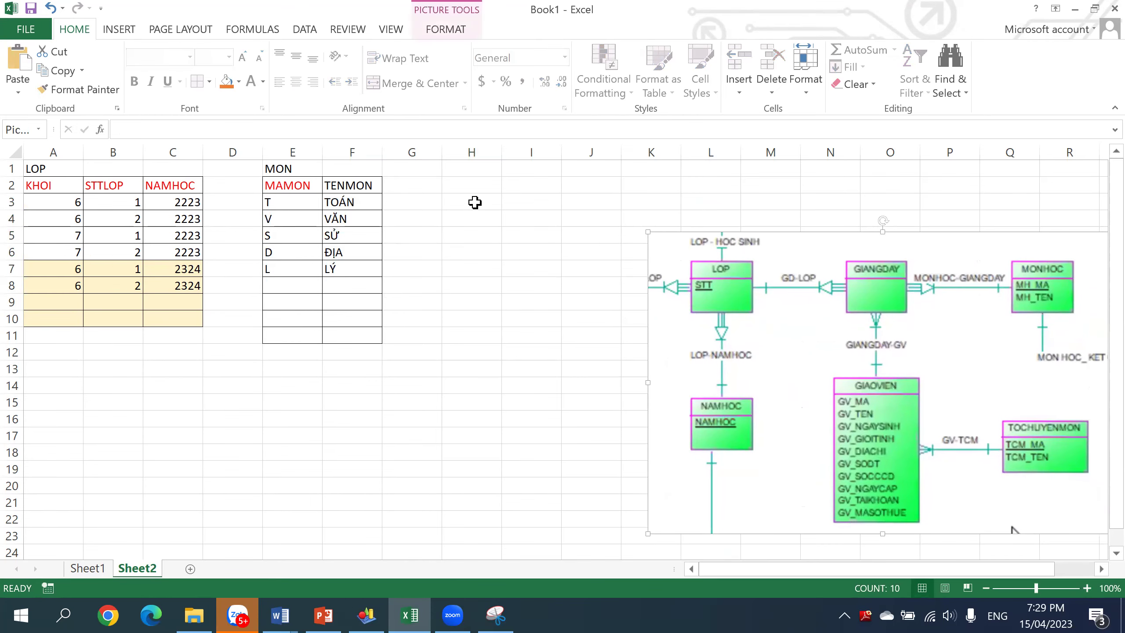
- Title a new table GIAOVIEN in H1 and enter the headers MAGV, TENGV and NGAYSINH in H2:J2
left_click(471, 168)
type("GIAOVIEN")
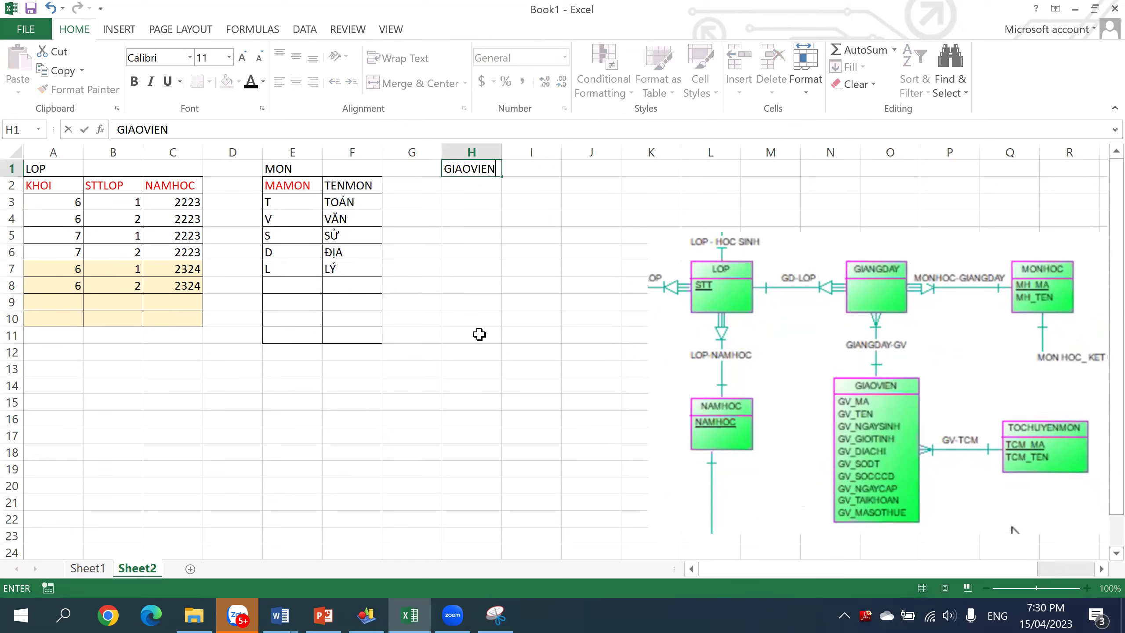
key("Return")
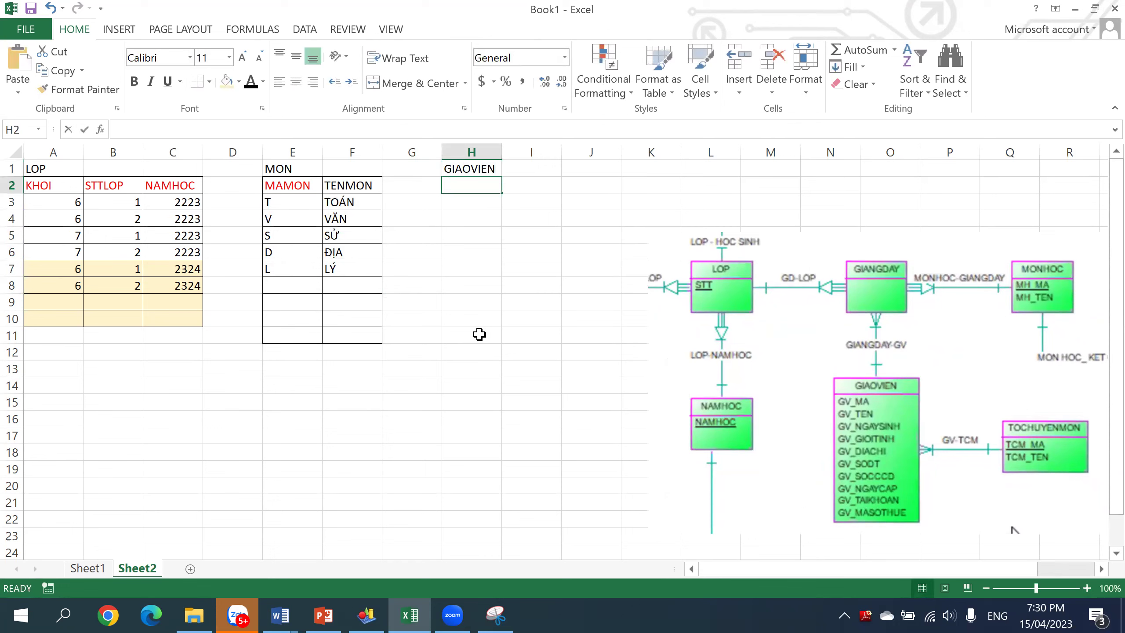
type("MAGV")
key("Tab")
type("TEN")
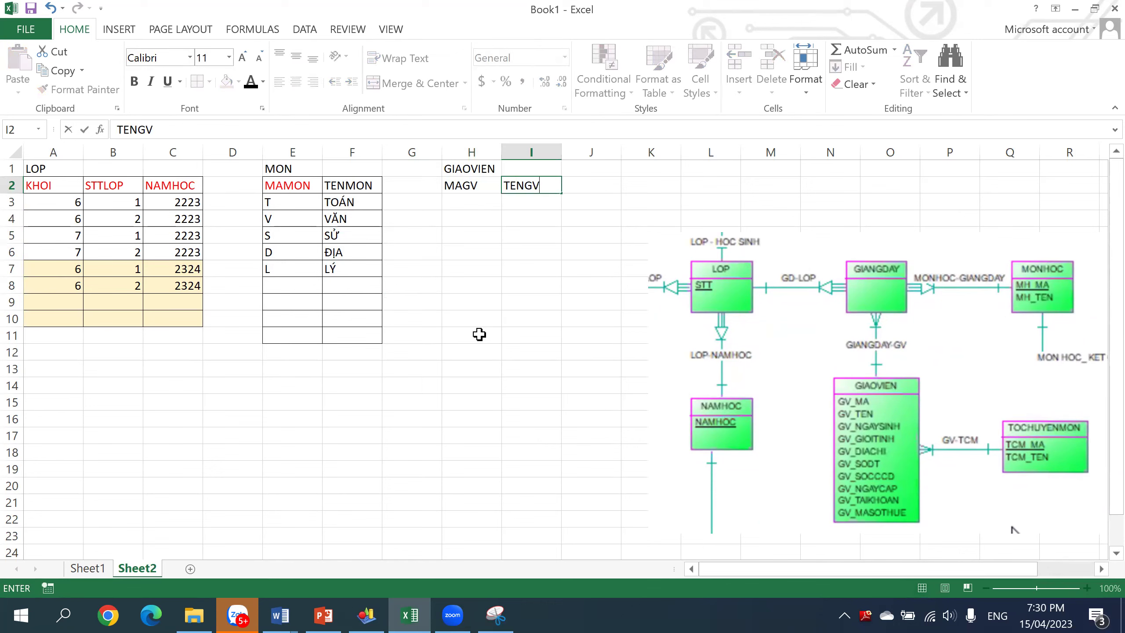
key("Tab")
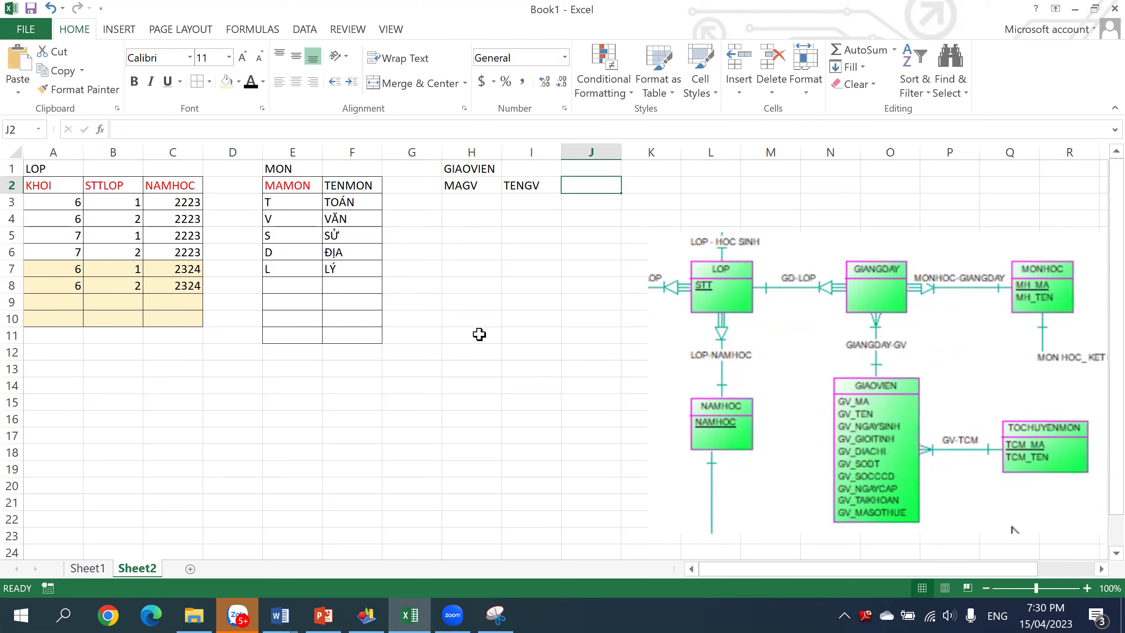
type("NGAYSINH")
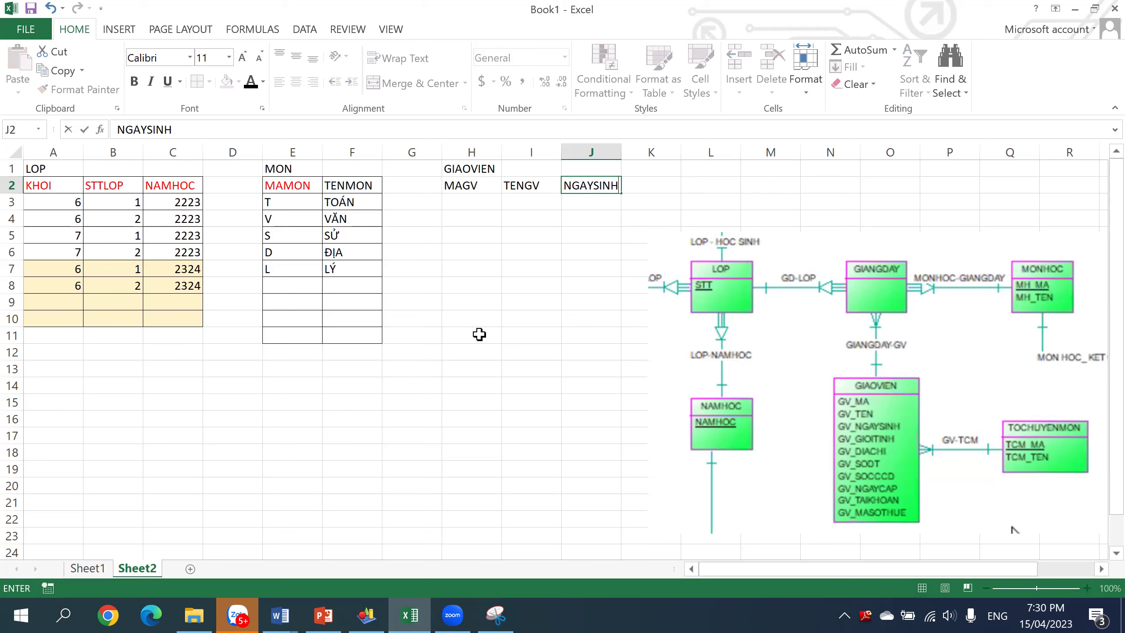
key("Return")
key("Up")
key("Right")
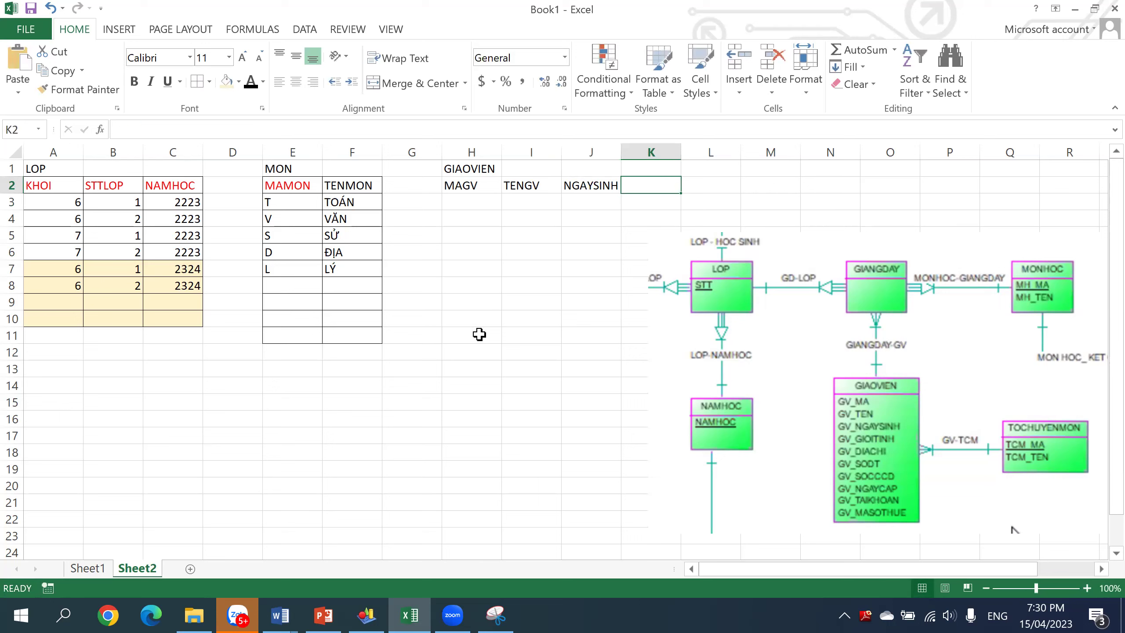
type("---")
key("Return")
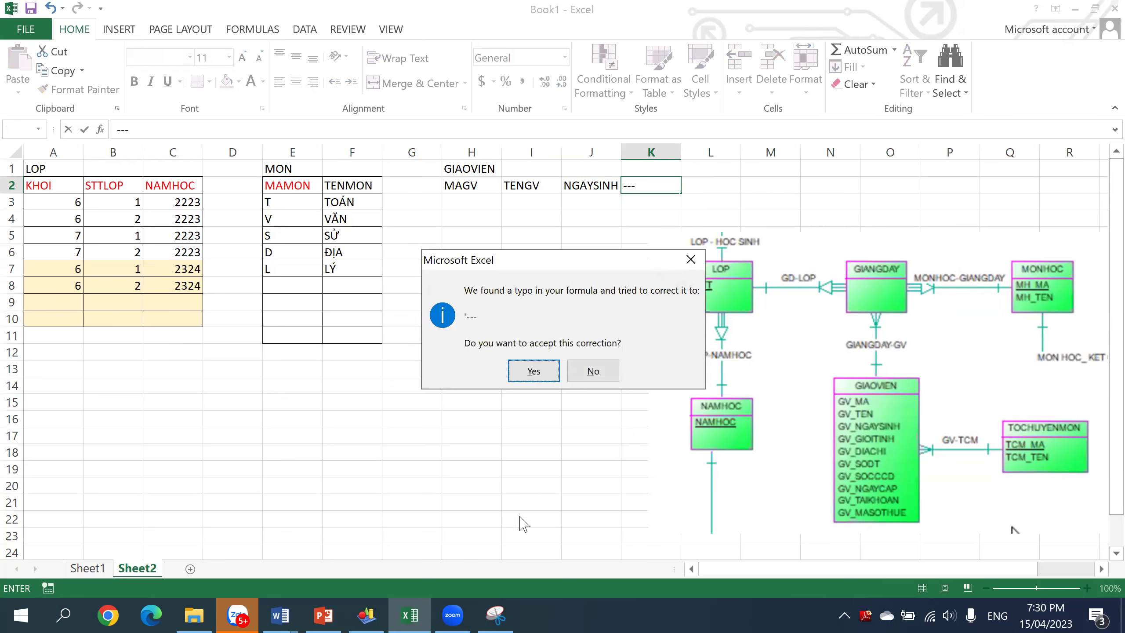
left_click(593, 371)
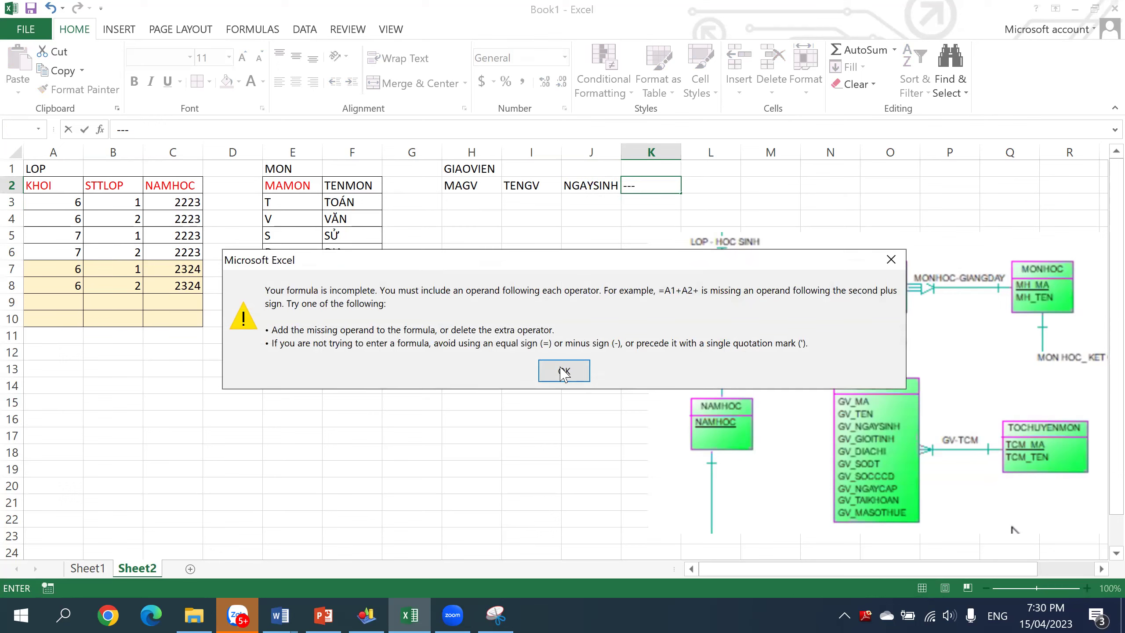
left_click(569, 371)
- Enter the placeholder "...." as the GIAOVIEN table's last header in K2
left_click_drag(653, 188, 581, 188)
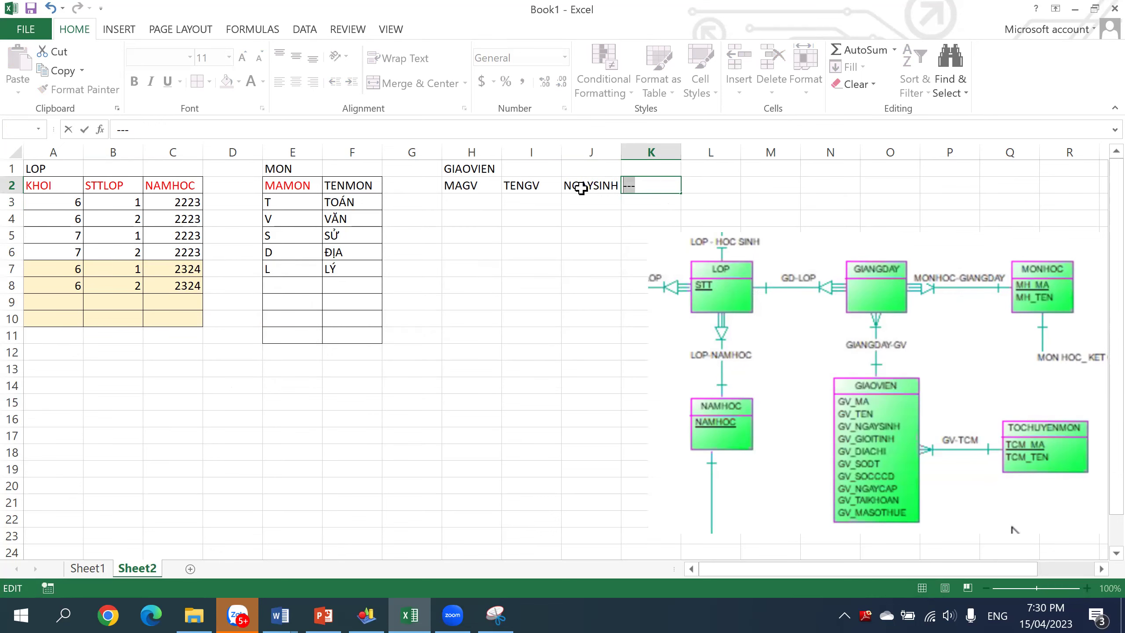
type("....")
key("Return")
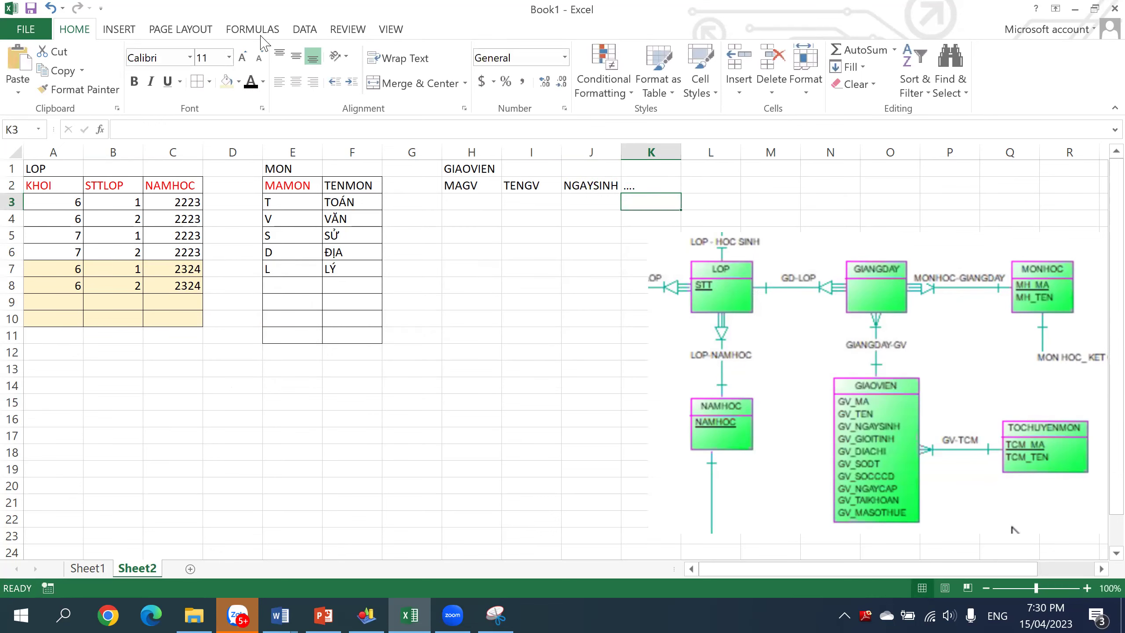
- Apply borders to the GIAOVIEN table range H2:K11 and color the MAGV key header red
left_click_drag(470, 188, 646, 336)
left_click(197, 81)
left_click(472, 190)
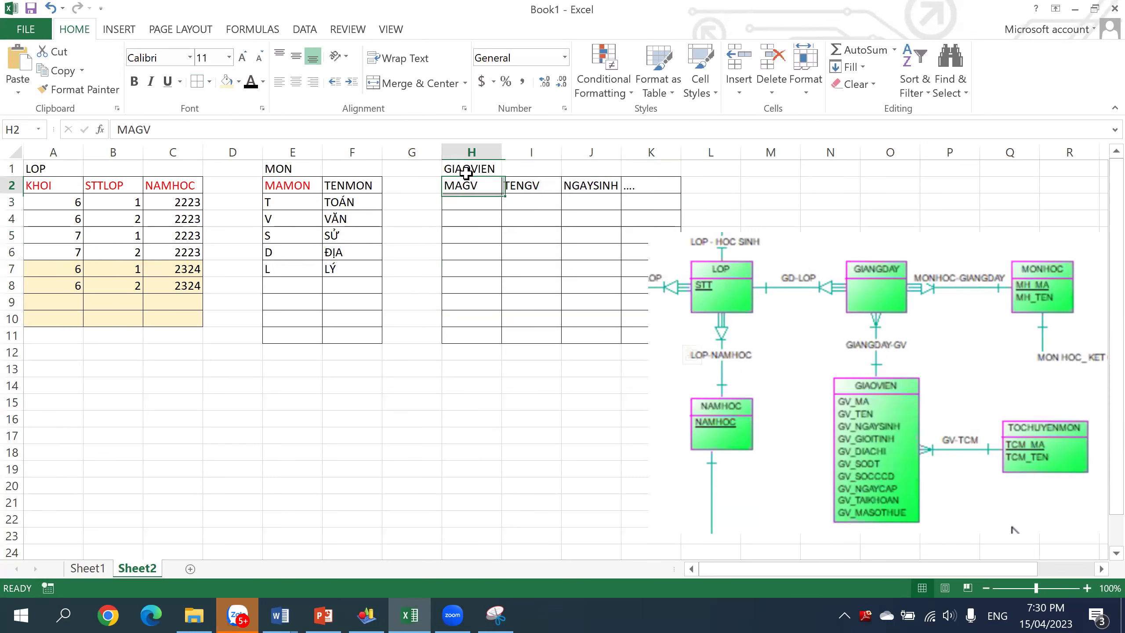
left_click(263, 82)
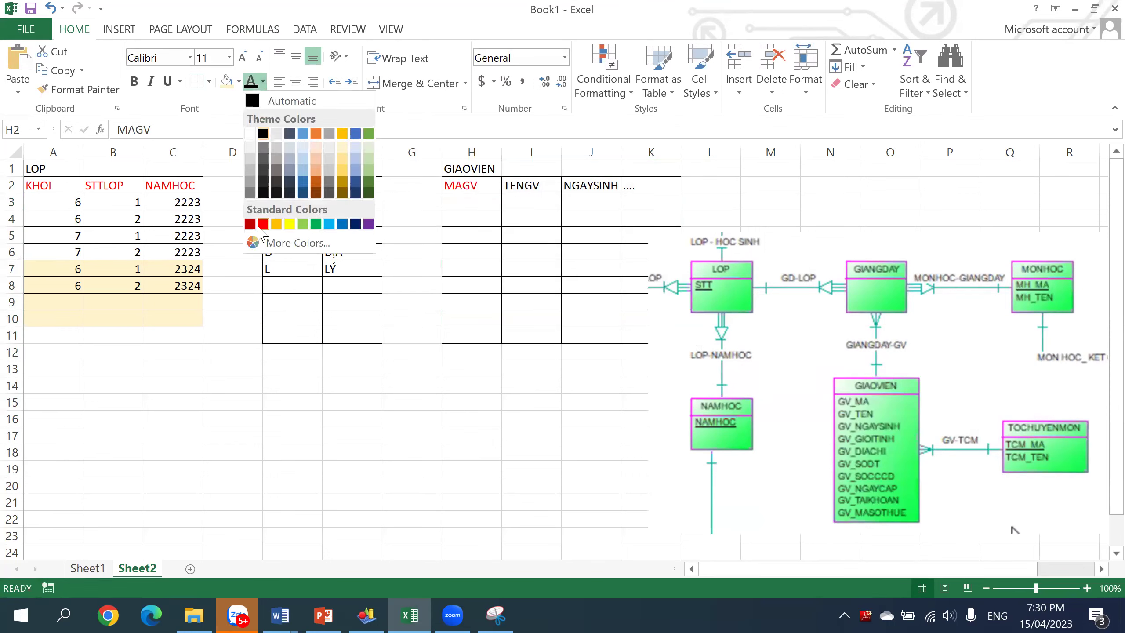
left_click(263, 224)
- Fill rows 3 and 4 of the GIAOVIEN table with GV1, A and GV2, B
left_click(458, 203)
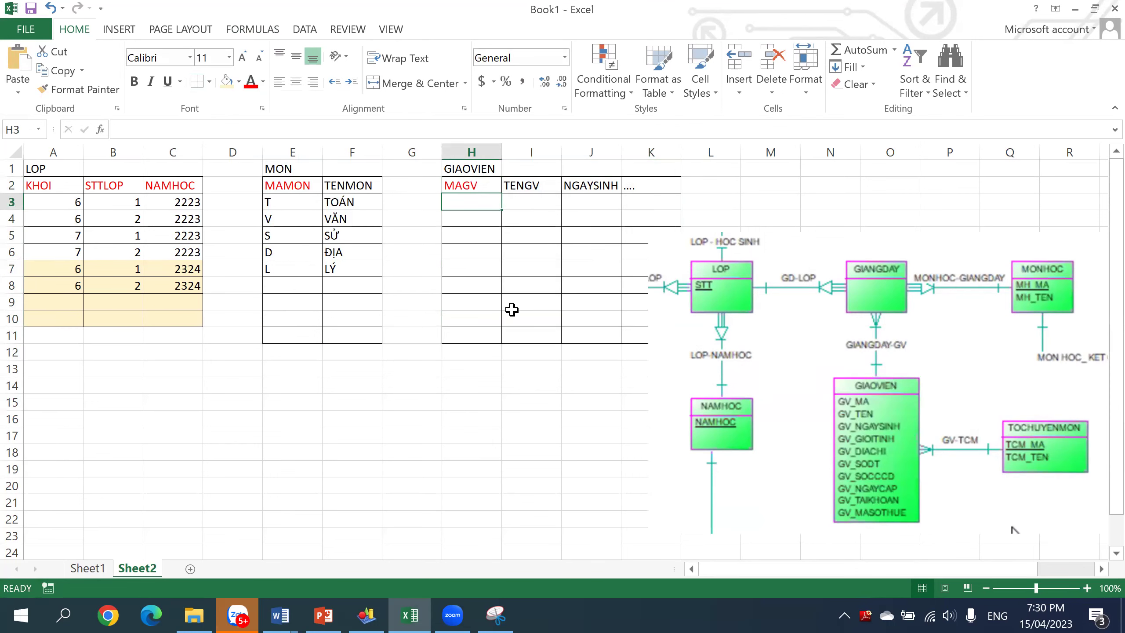
type("GV1")
key("Tab")
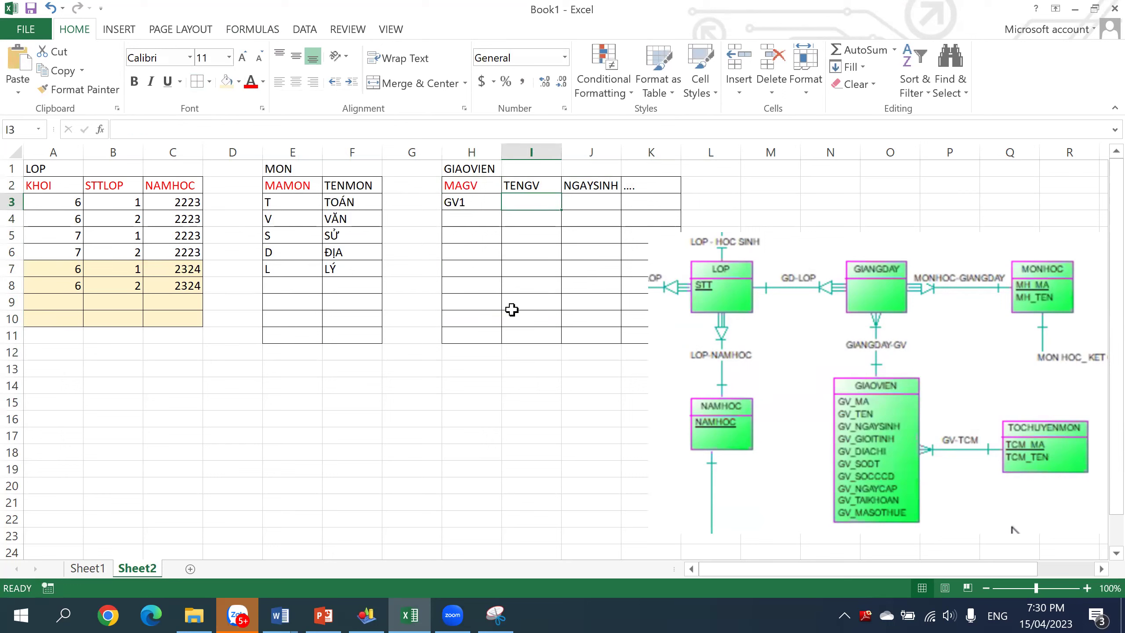
type("A")
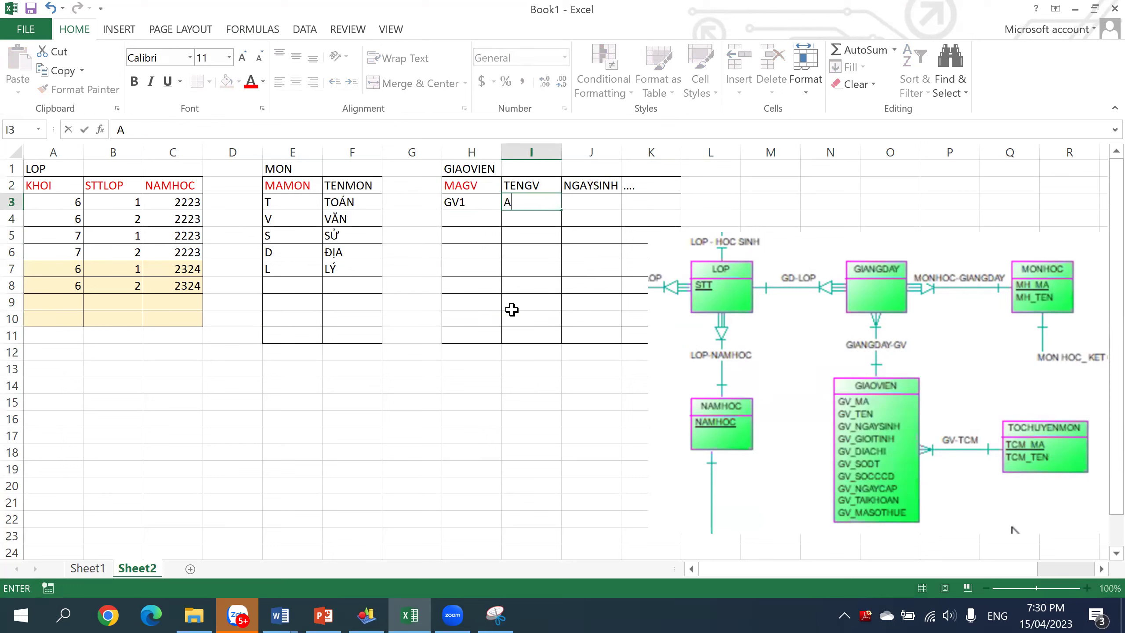
key("Return")
type("GV2")
key("Tab")
type("B")
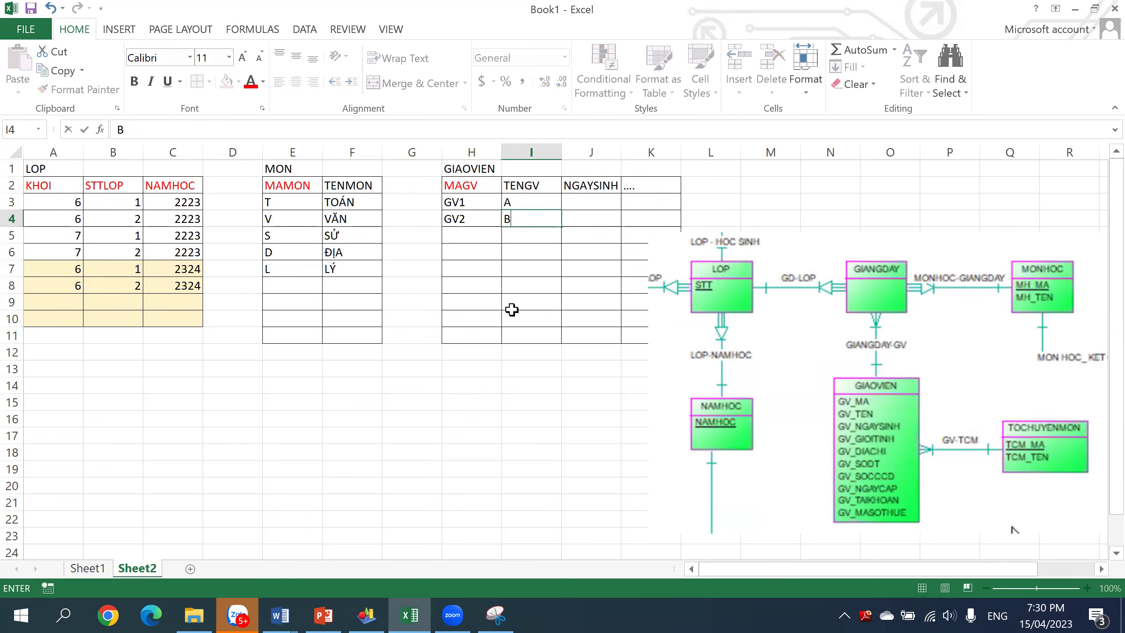
key("shift+Tab")
- Fill row 5 of the GIAOVIEN table with MAGV GV3 and TENGV C
key("Return")
type("GV3")
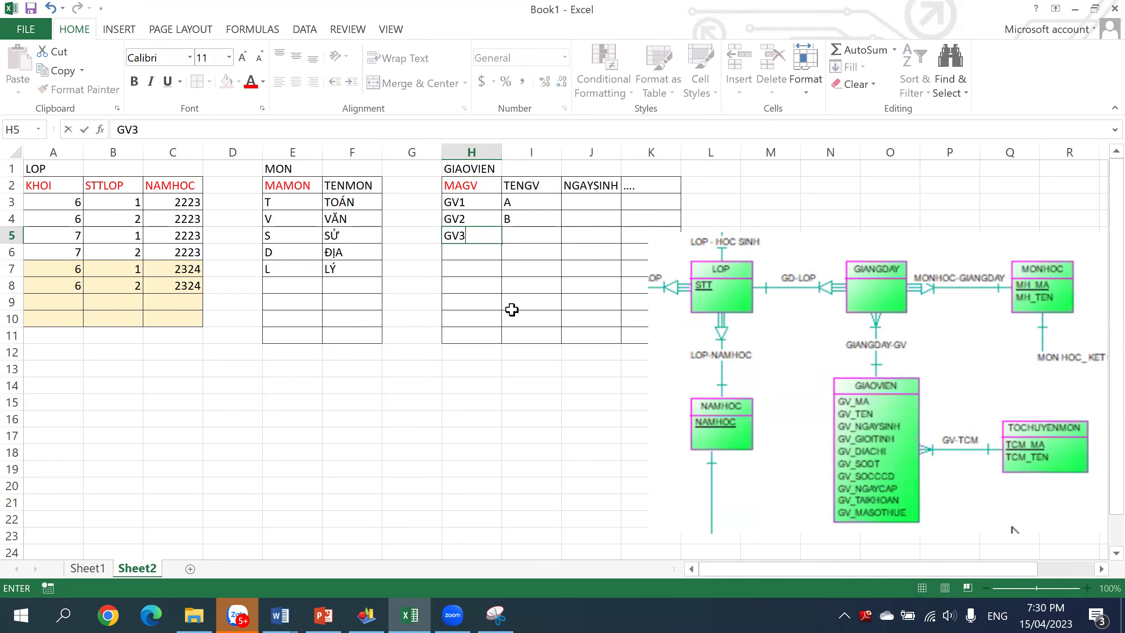
key("Tab")
type("C")
key("Down")
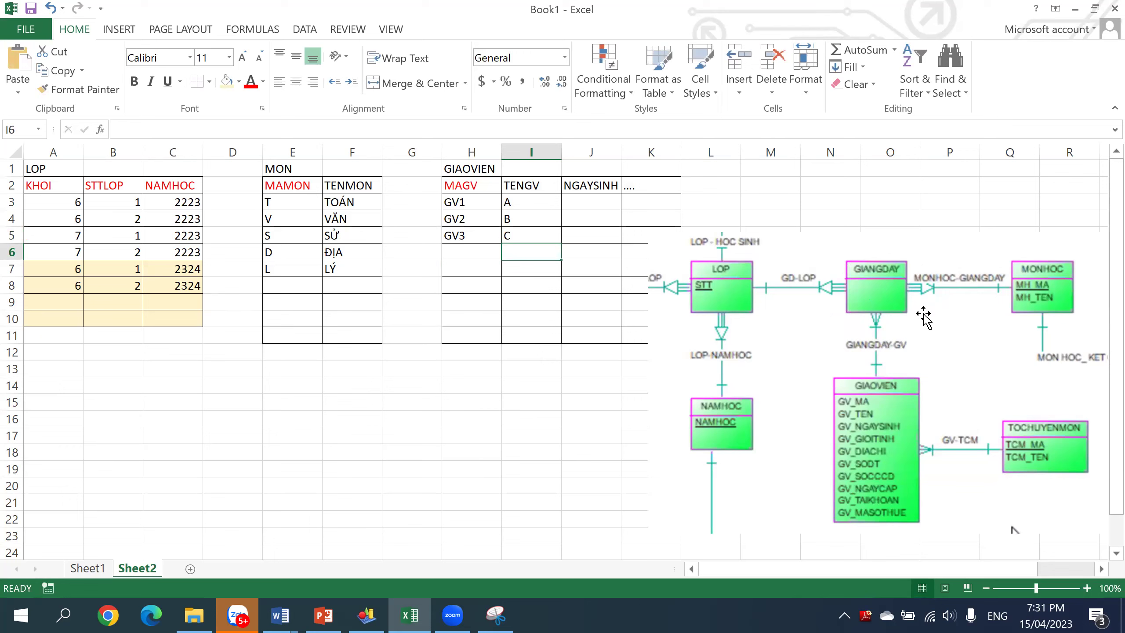
- Open the presentation "Chuong 3- Chuyen CDM sang PDM" from the Slides folder and examine the rule 3 diagrams on slide 7
left_click(195, 614)
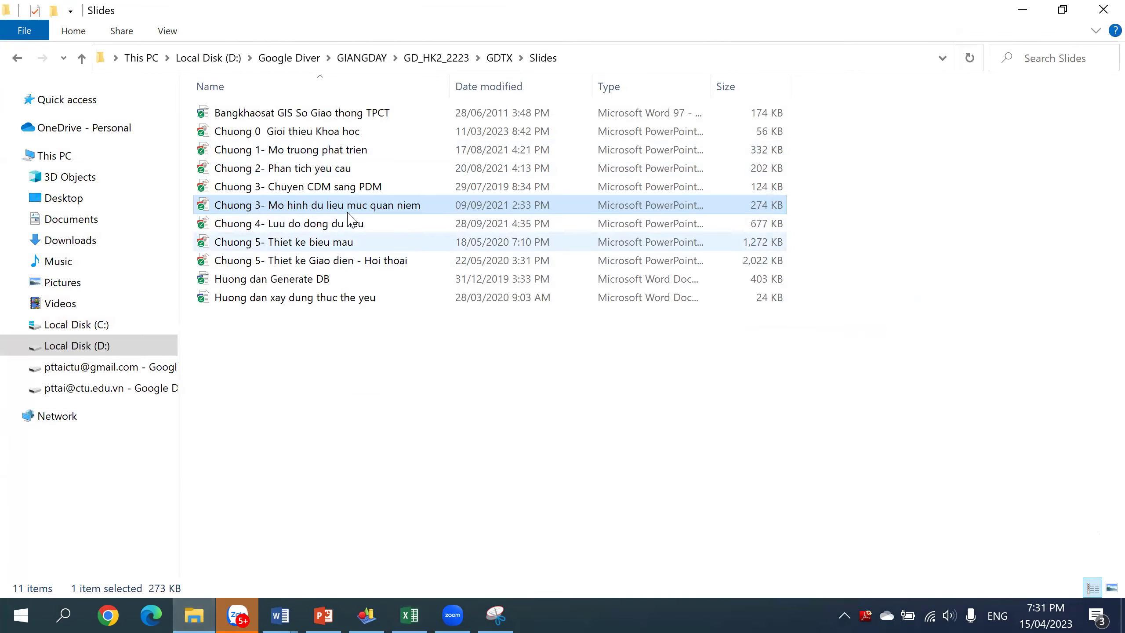
double_click(370, 186)
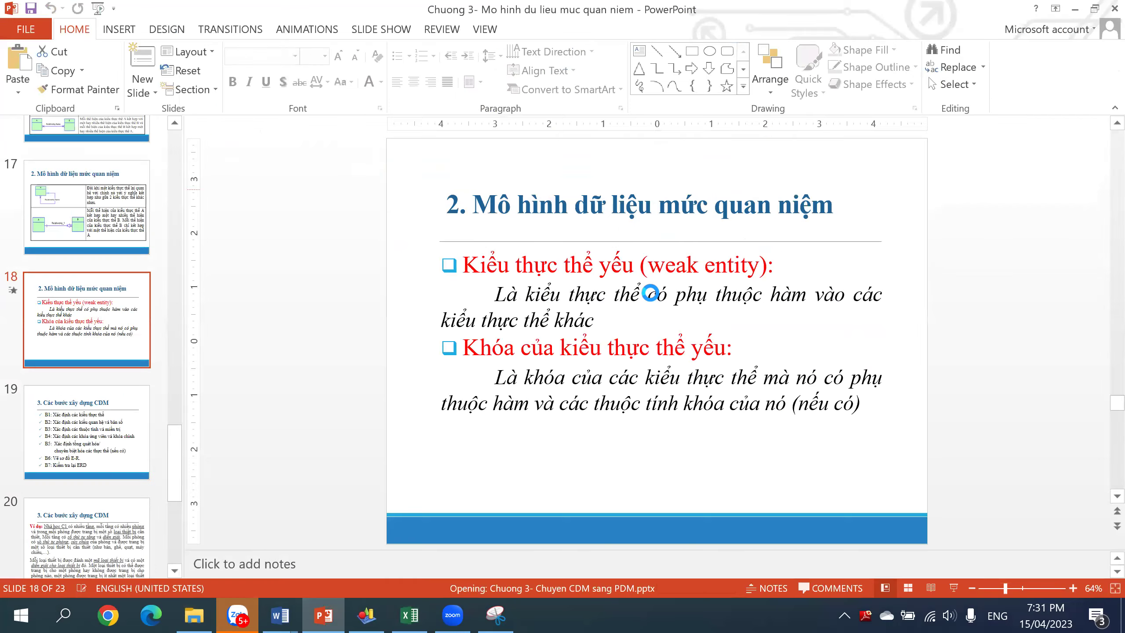
scroll(142, 428, "down", 5)
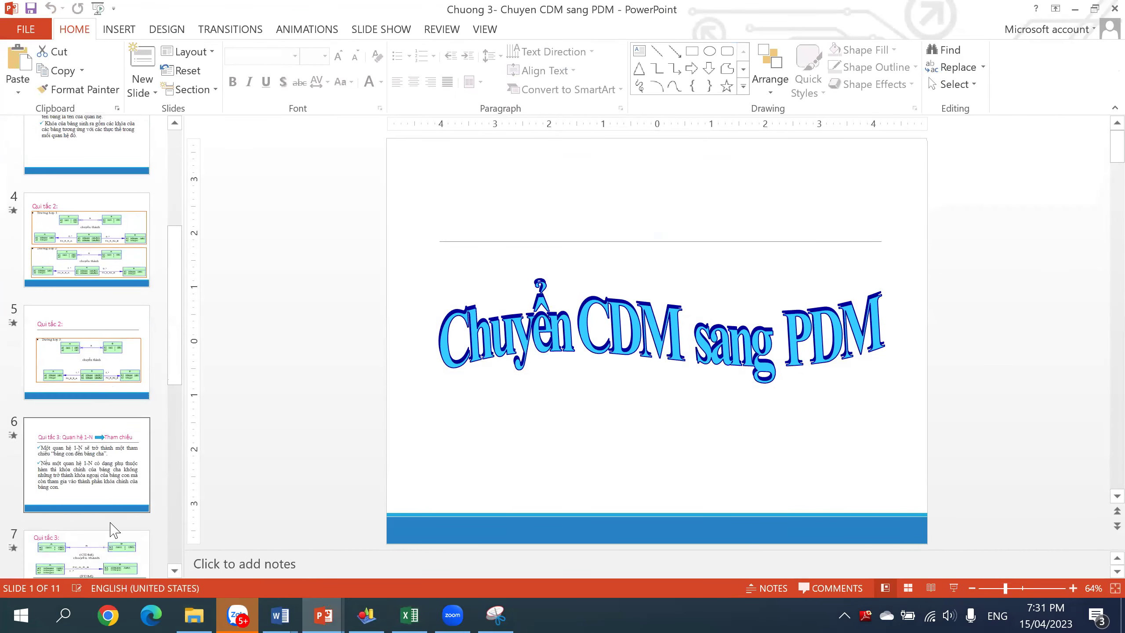
scroll(111, 529, "down", 2)
scroll(110, 525, "down", 2)
left_click(124, 361)
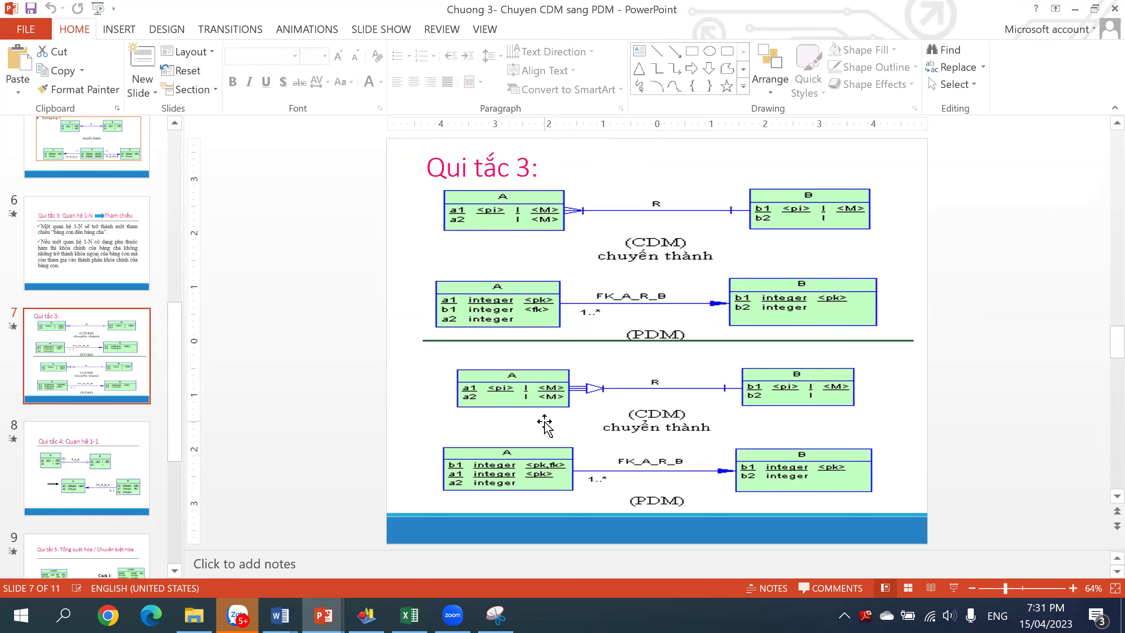
- Switch back to Excel and title a new table GIANGDAY in cell A13
left_click(407, 614)
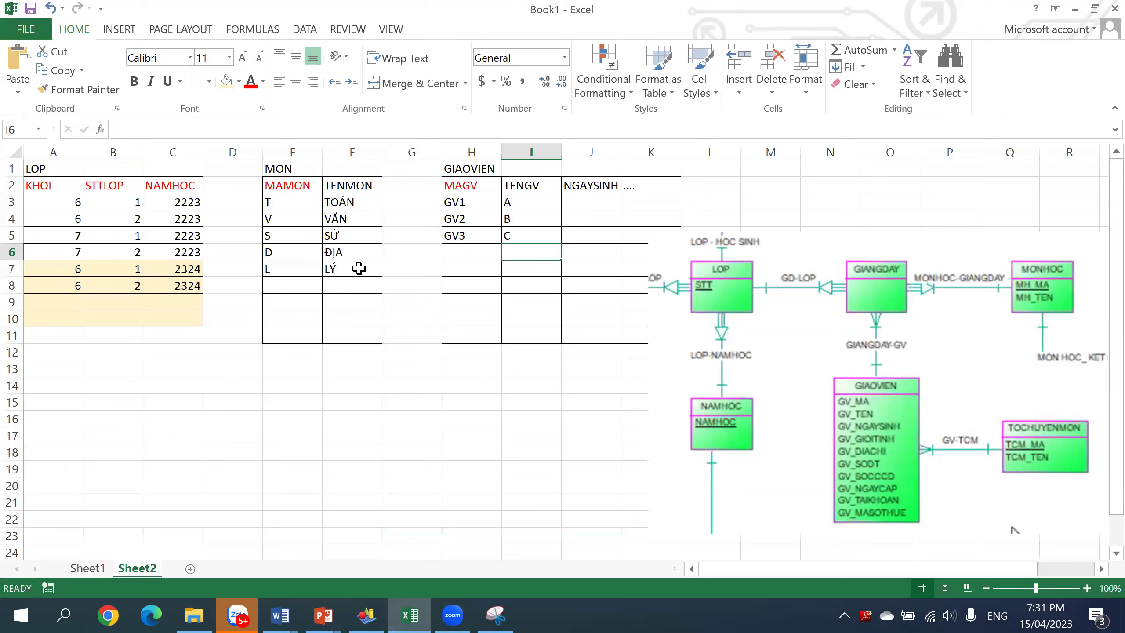
left_click_drag(33, 184, 157, 179)
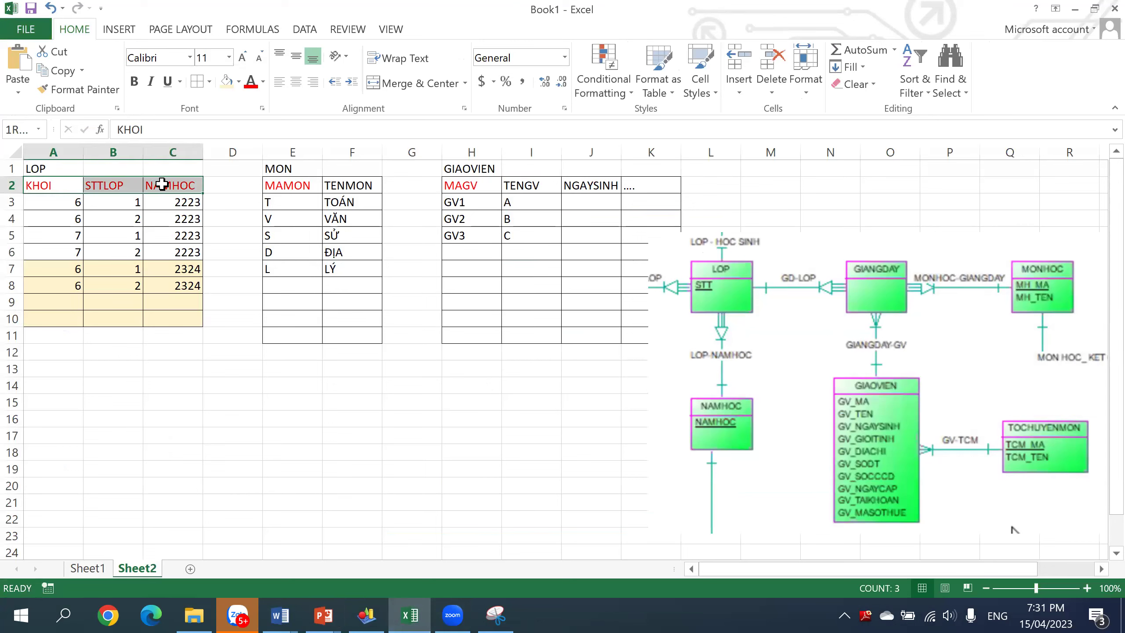
key("ctrl+c")
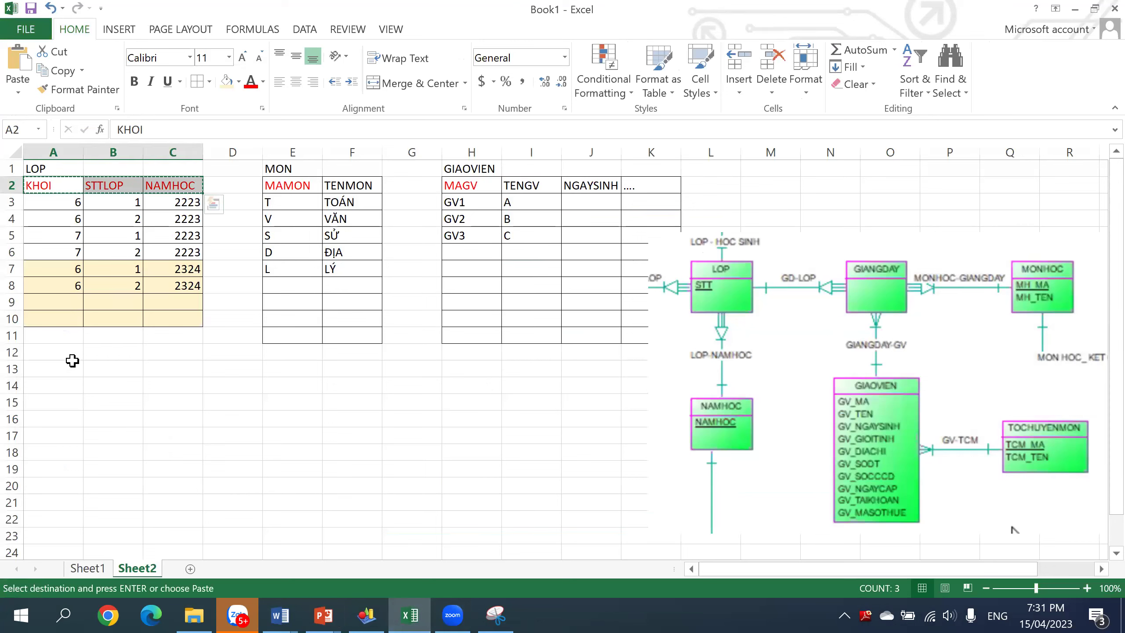
left_click(66, 372)
type("GIANGDAY")
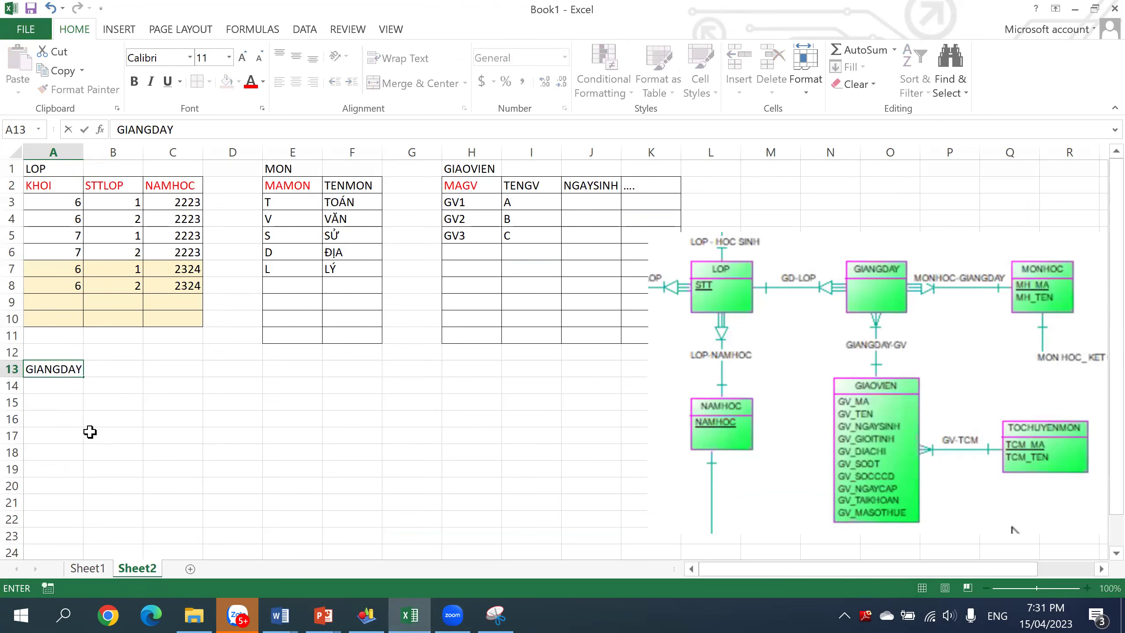
key("Return")
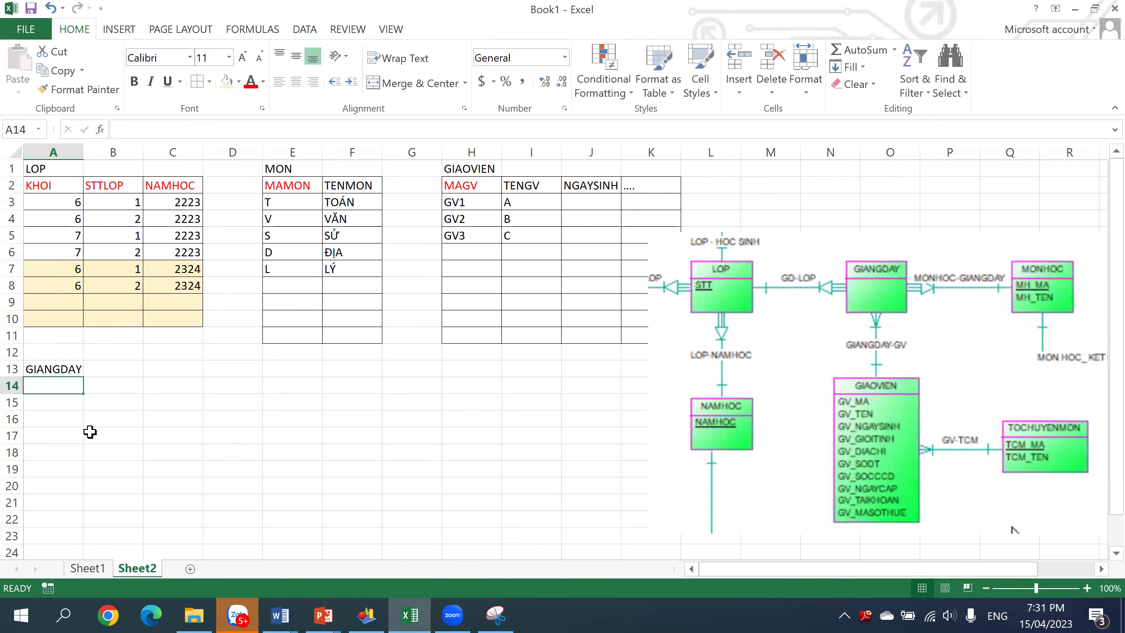
- Copy the LOP headers KHOI, STTLOP and NAMHOC into A14:C14 as the first GIANGDAY columns
left_click_drag(67, 184, 166, 188)
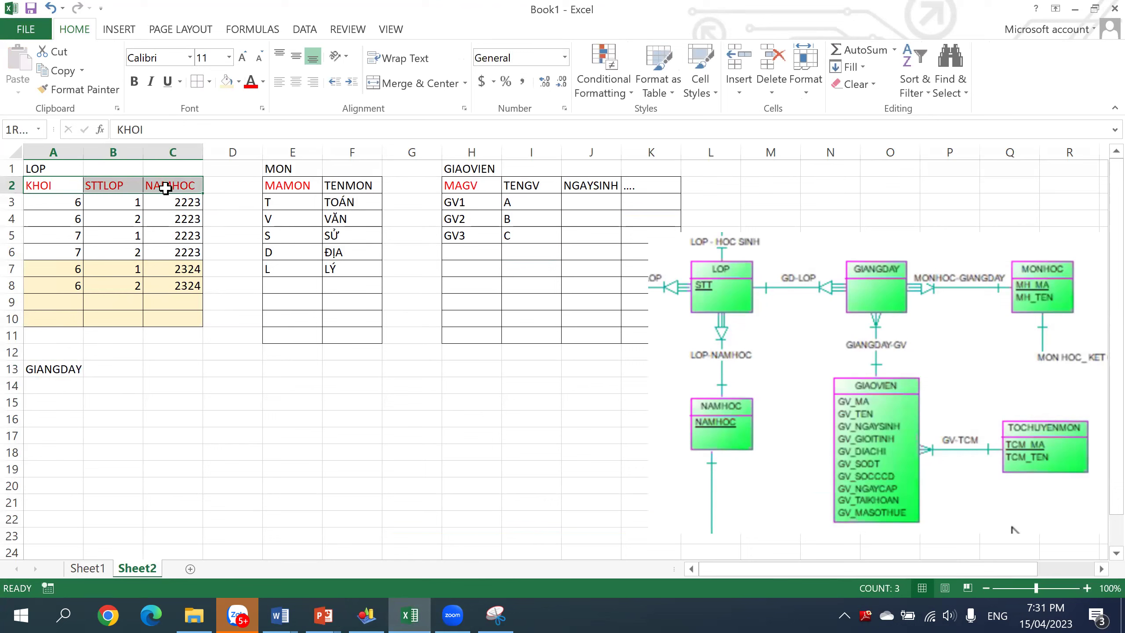
key("ctrl+c")
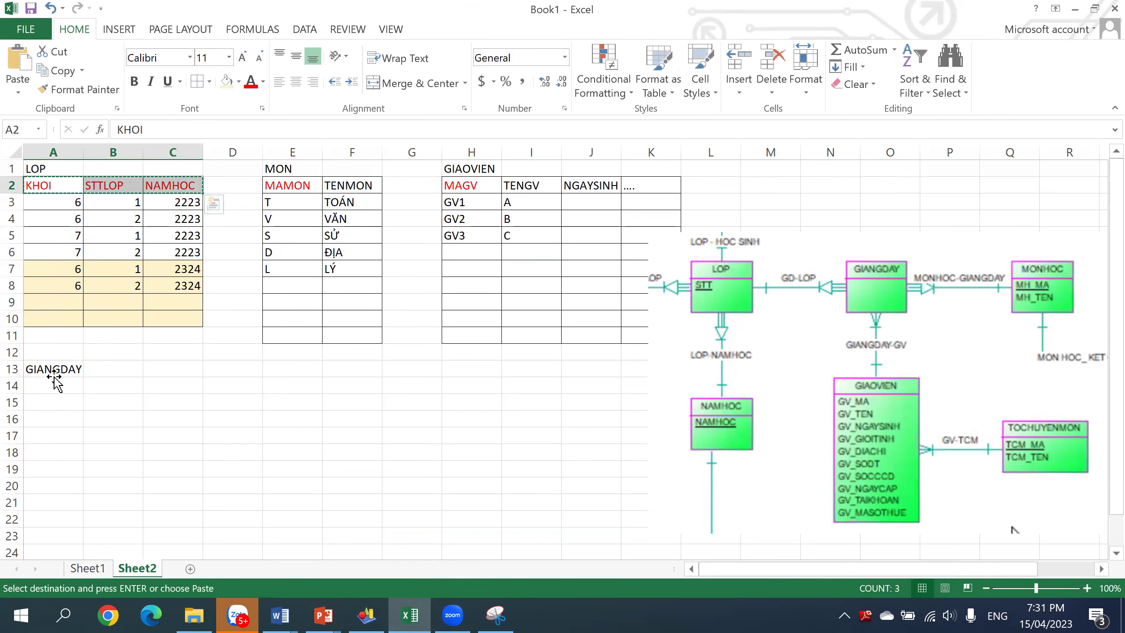
left_click(53, 374)
left_click(55, 389)
key("ctrl+v")
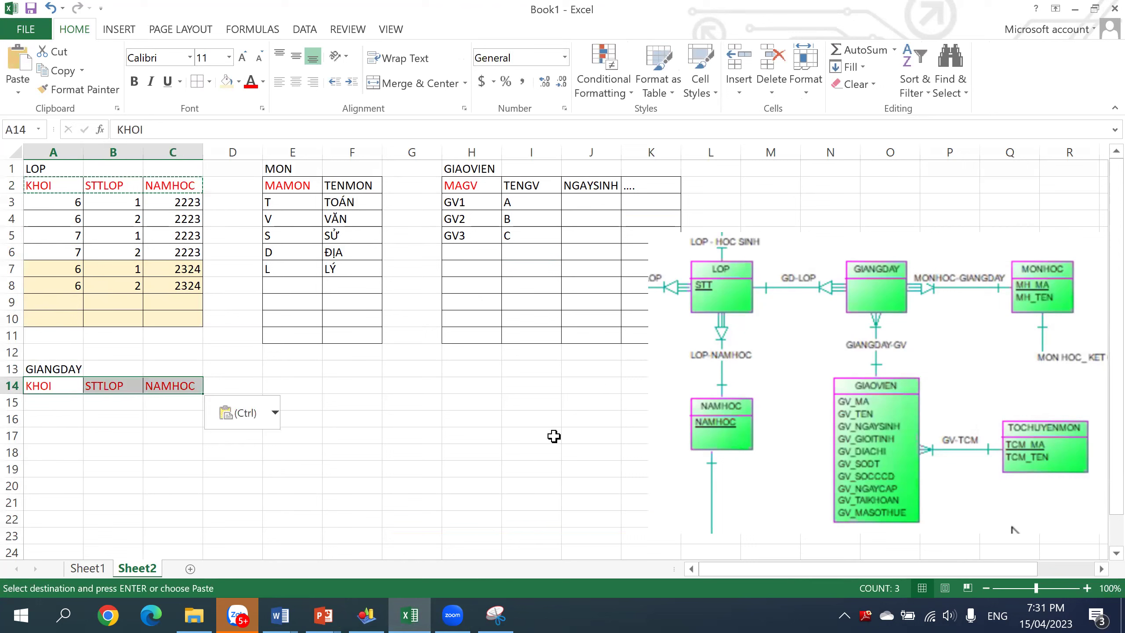
- Copy the MAMON header from the MON table into D14 and enter MAGV as the header in E14
left_click(291, 183)
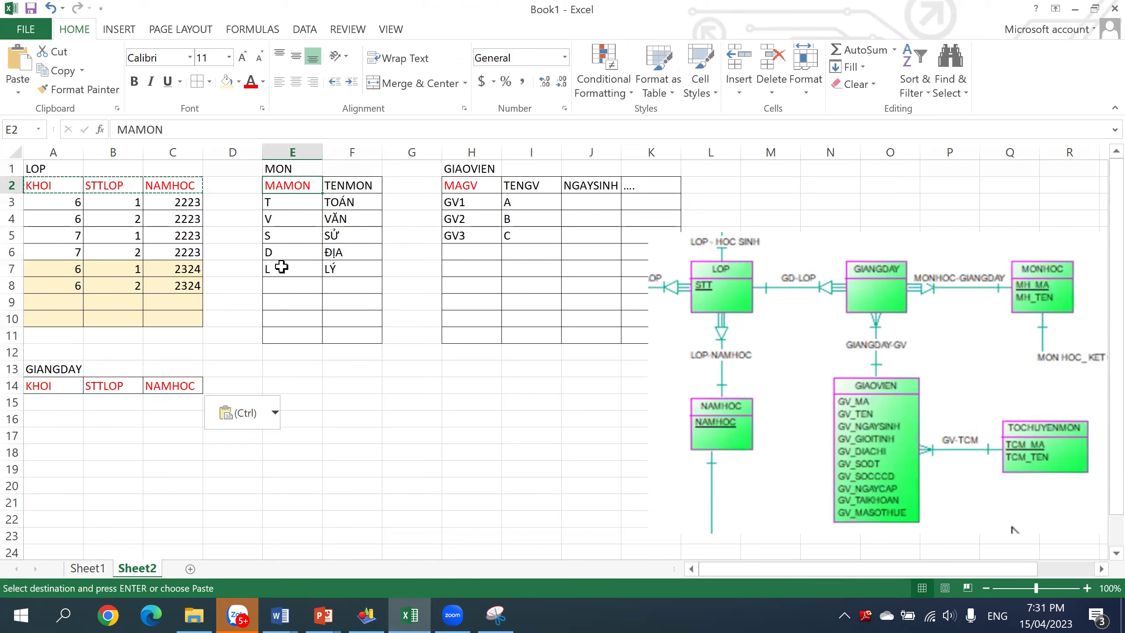
key("ctrl+c")
left_click(241, 387)
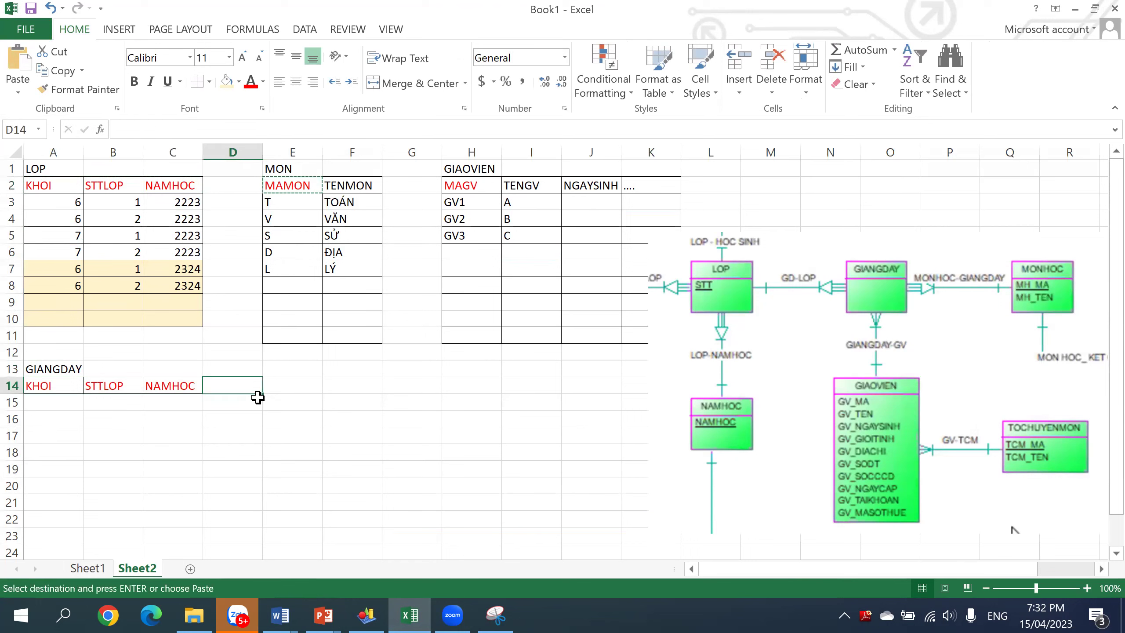
key("ctrl+v")
left_click(314, 384)
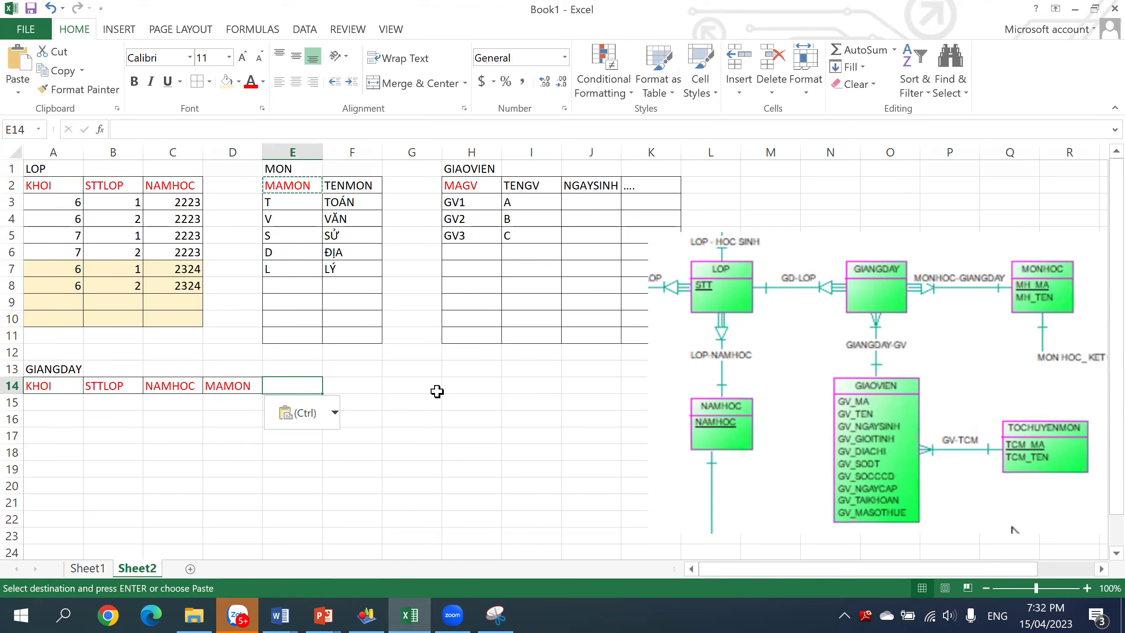
type("MAGV")
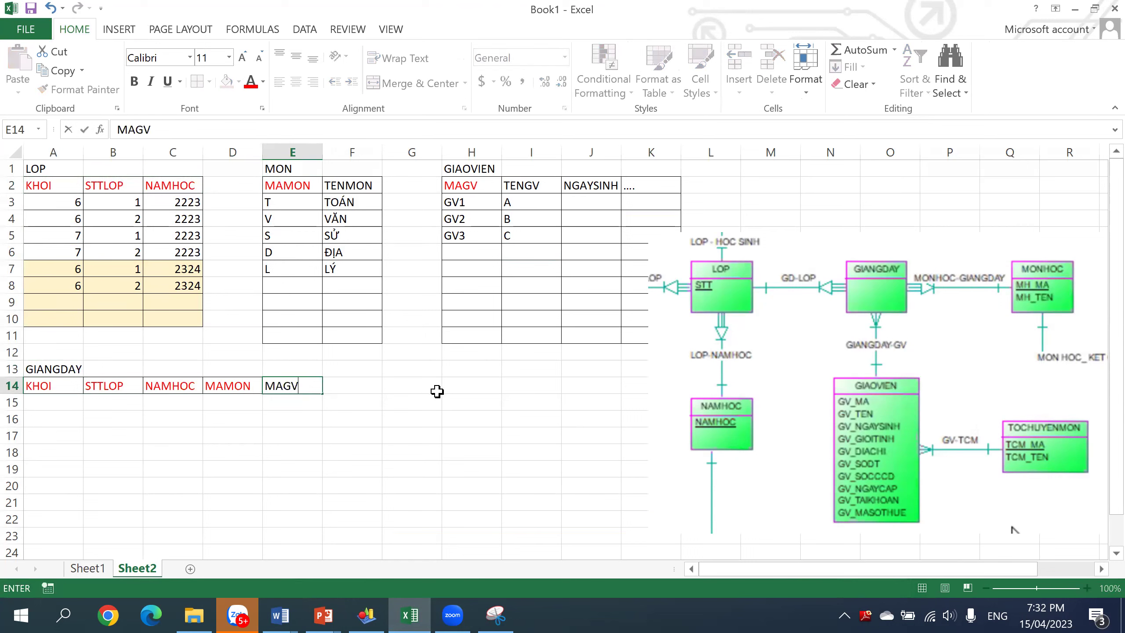
key("Return")
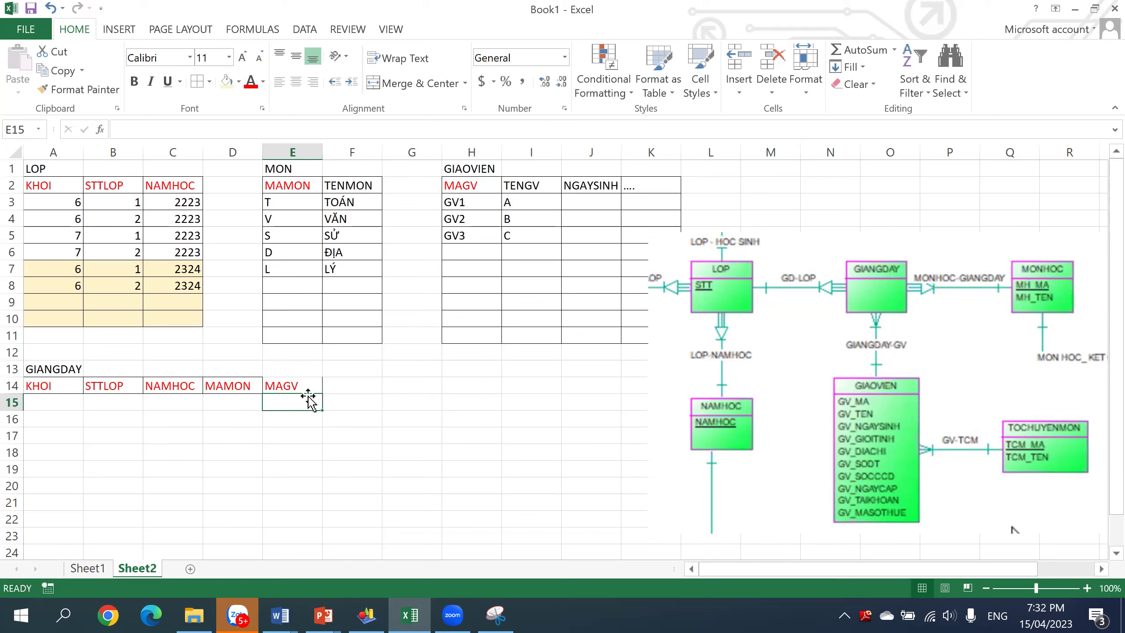
- Set the font colour of the MAGV header in E14 to automatic black
left_click(303, 383)
left_click(263, 82)
left_click(273, 105)
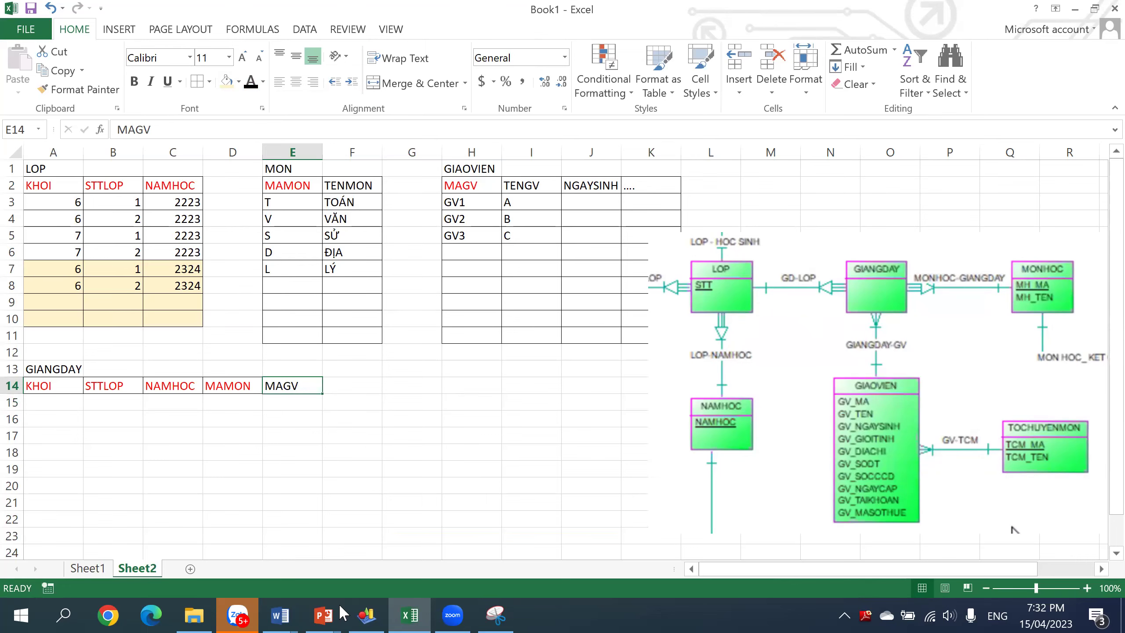
- Check the rule 3 diagrams on slide 7 in PowerPoint, and back in Excel add all borders to the GIANGDAY range A14:E22
left_click(322, 613)
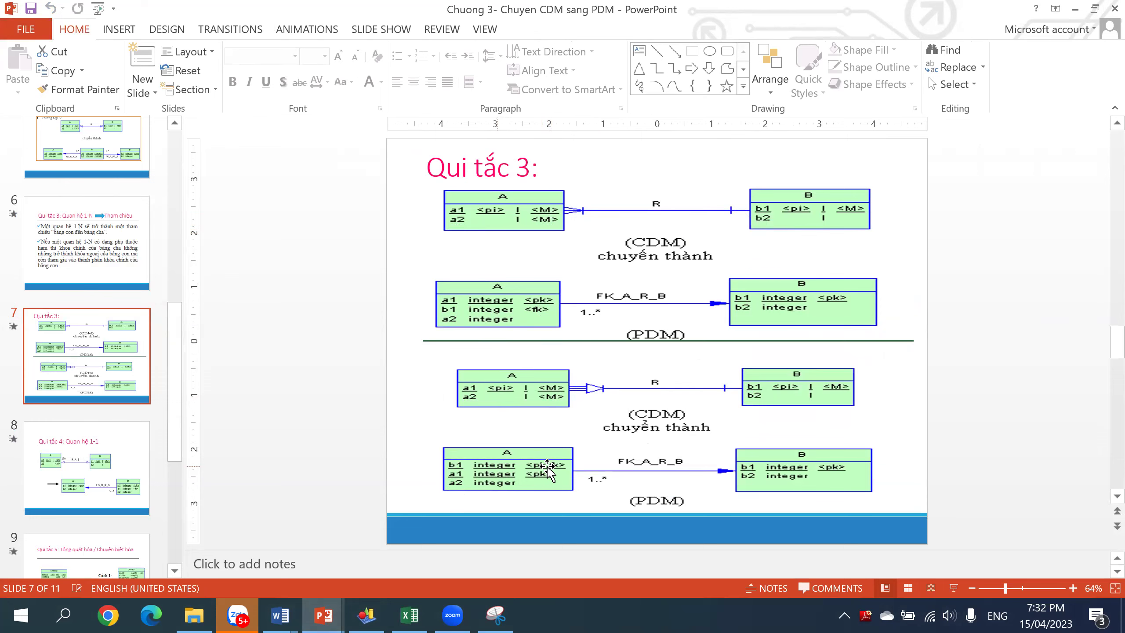
left_click(409, 615)
left_click_drag(45, 387, 294, 515)
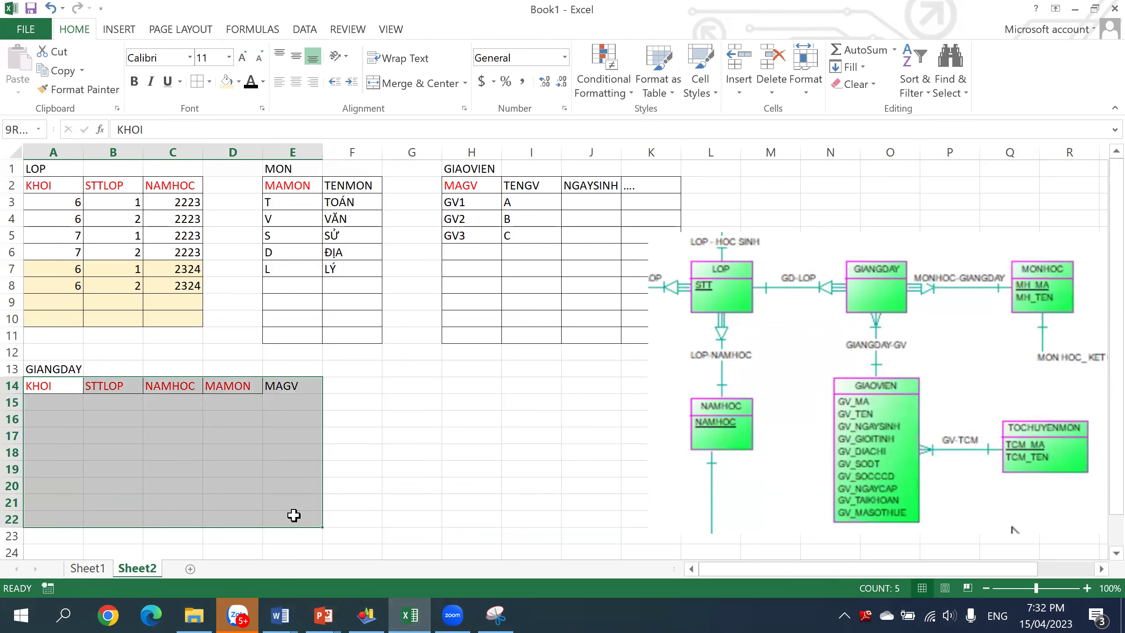
left_click(195, 87)
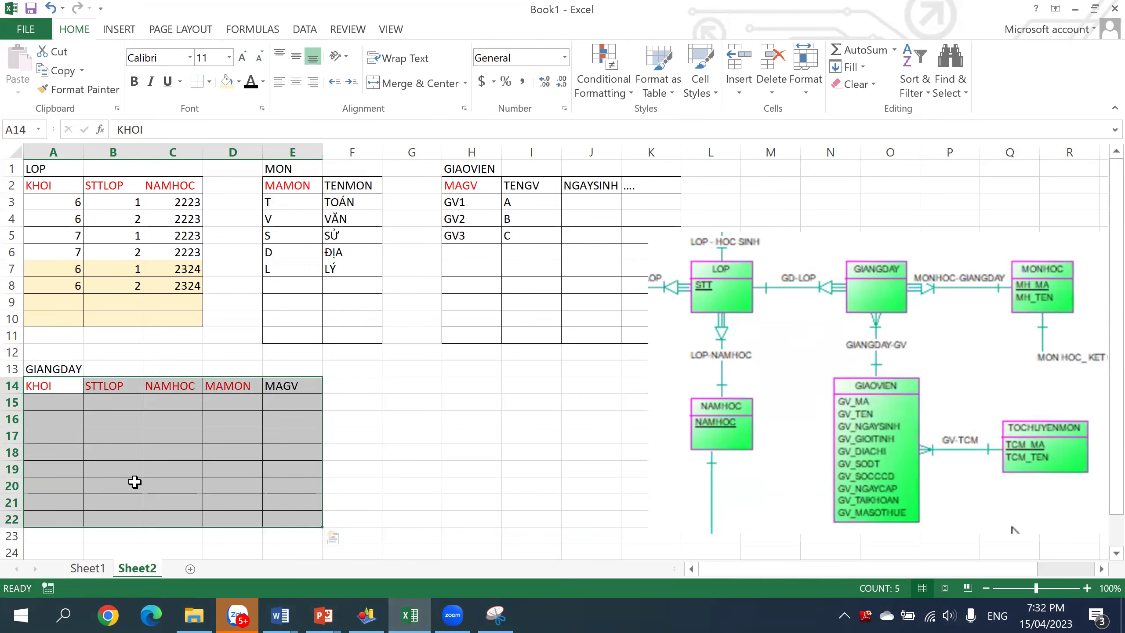
left_click(147, 450)
- Copy the LOP headers and first record from A2:C3 to A15, and delete the duplicated header row 15
left_click_drag(61, 205, 175, 190)
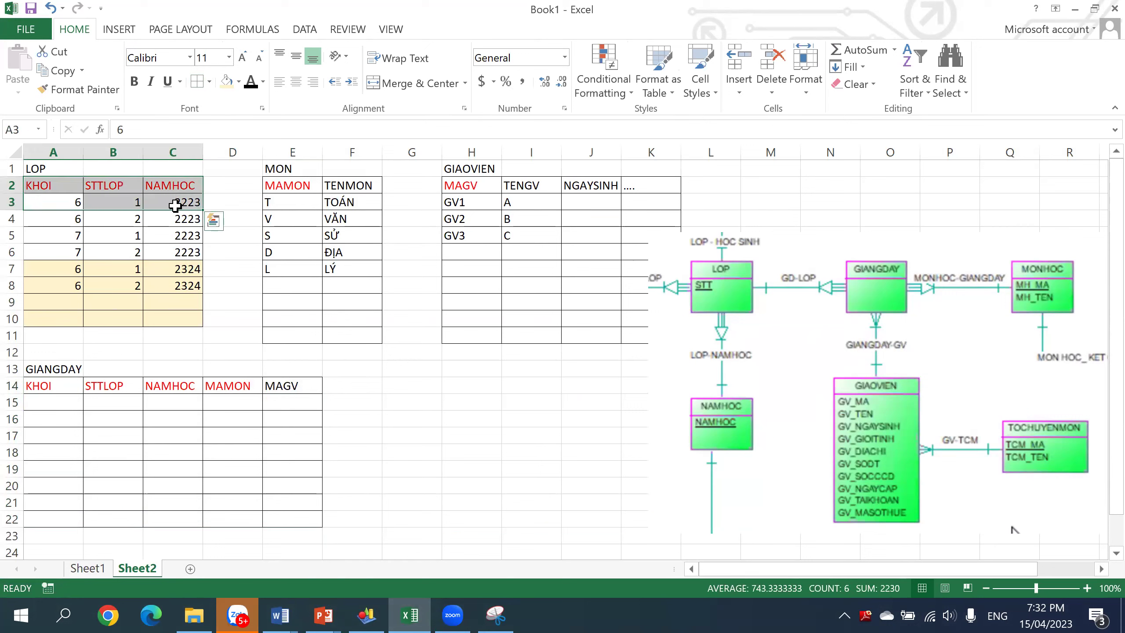
key("ctrl+c")
left_click(74, 401)
key("ctrl+v")
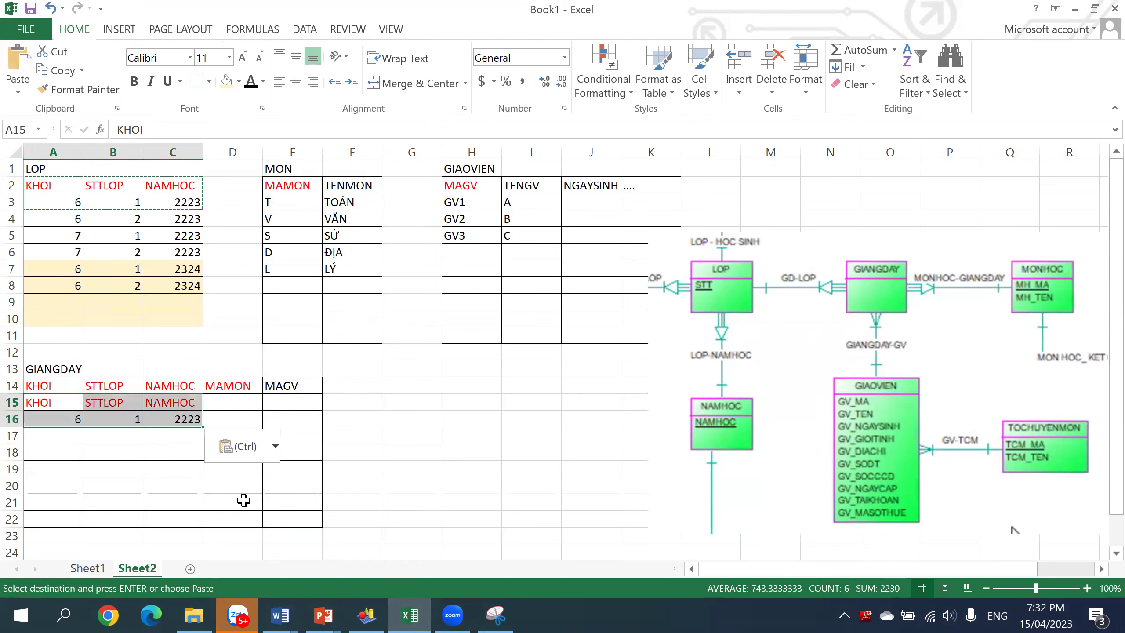
left_click(168, 400)
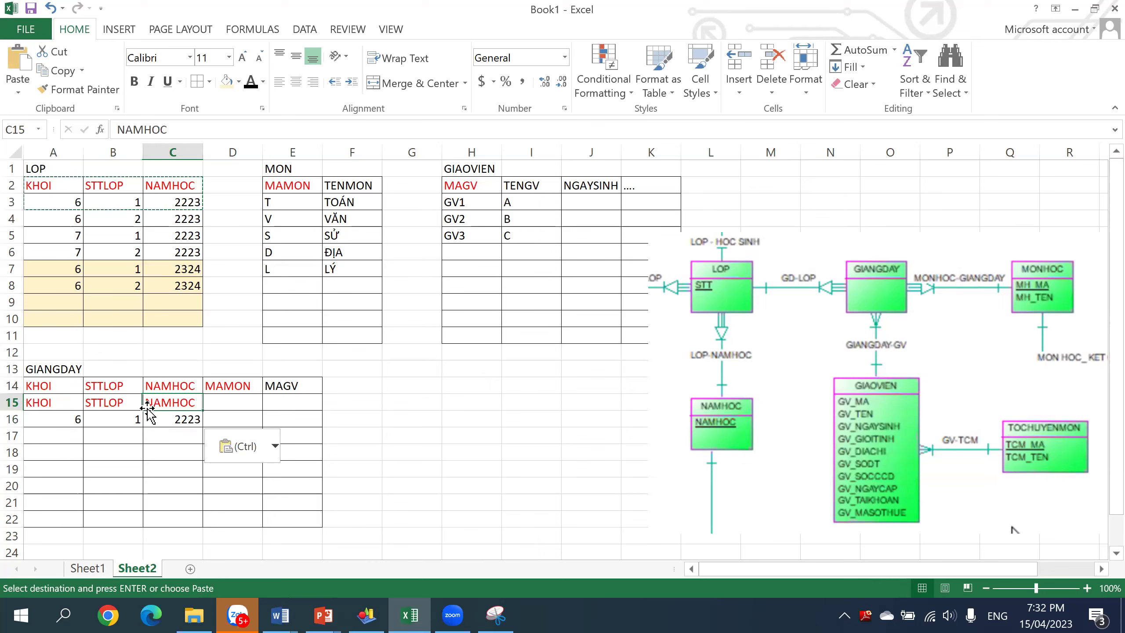
left_click(11, 402)
right_click(12, 402)
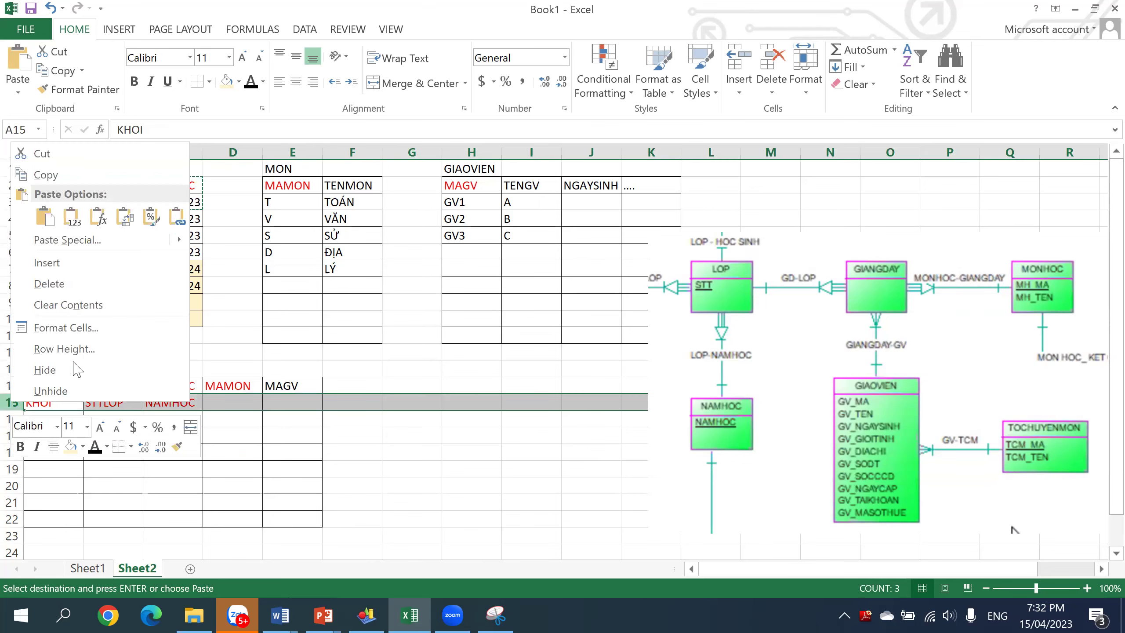
left_click(63, 284)
- Complete the first GIANGDAY record in row 15 with MAMON T and MAGV GV1
left_click(260, 403)
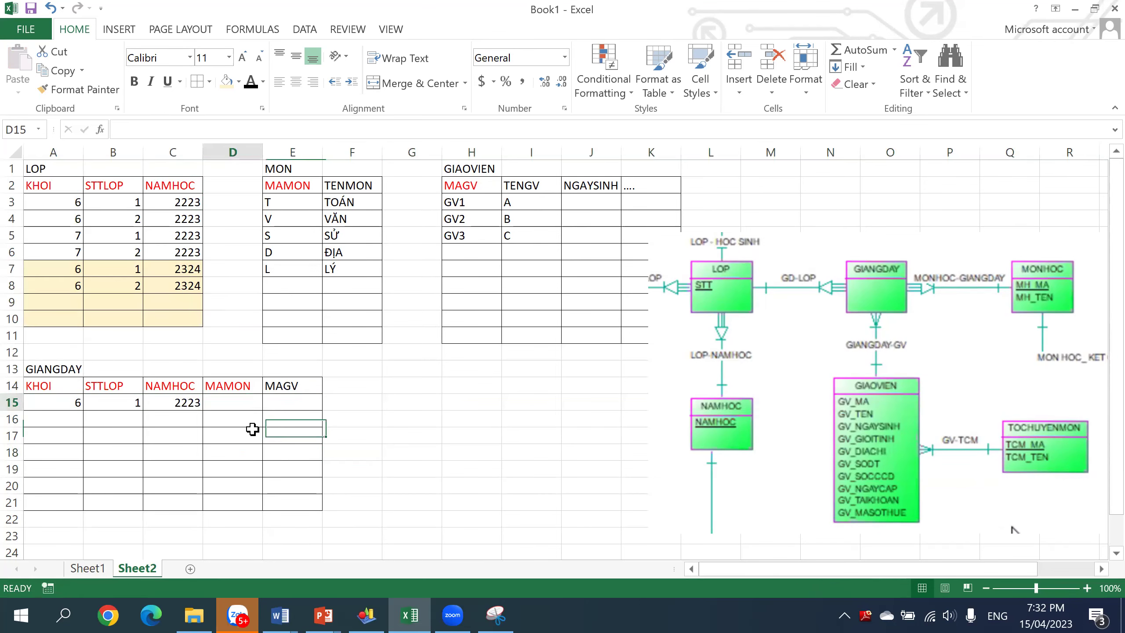
type("T")
key("Tab")
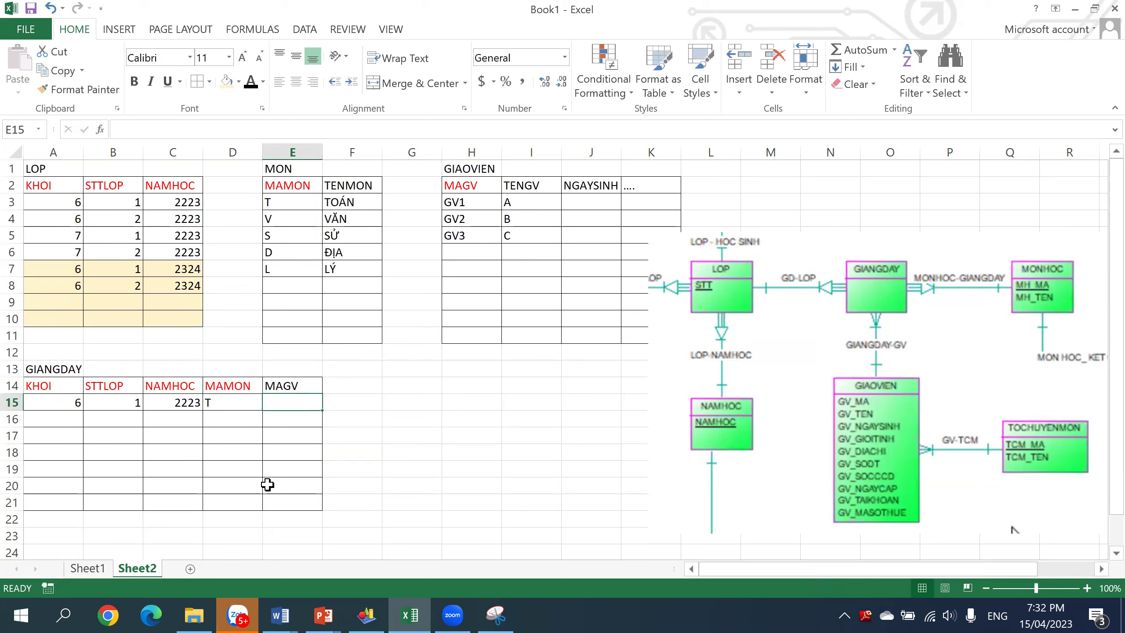
type("GV1")
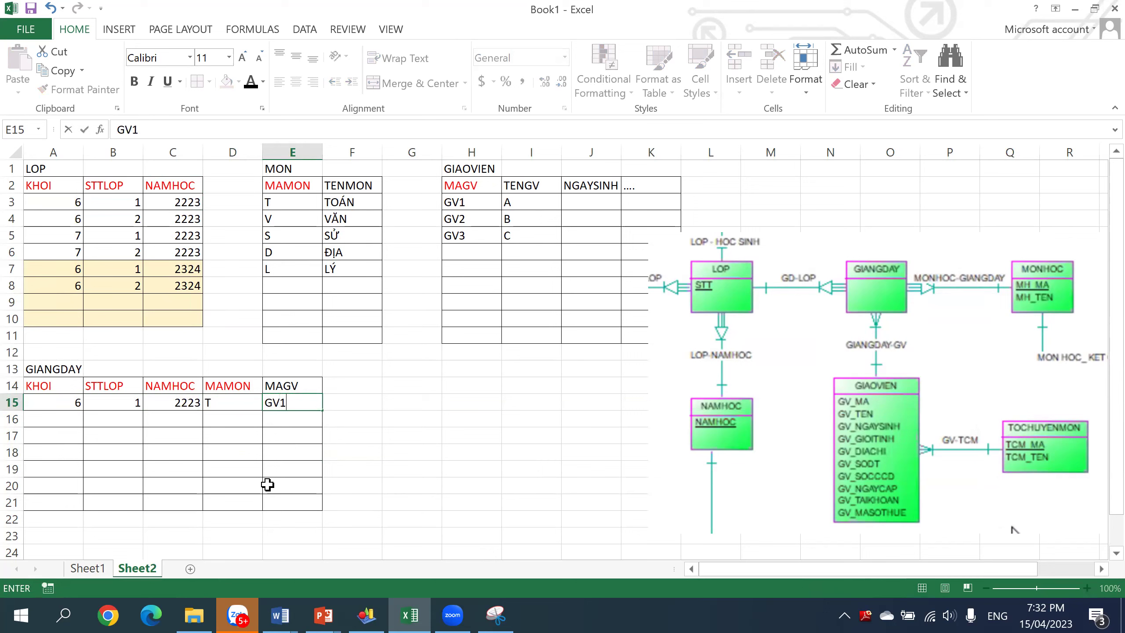
key("Return")
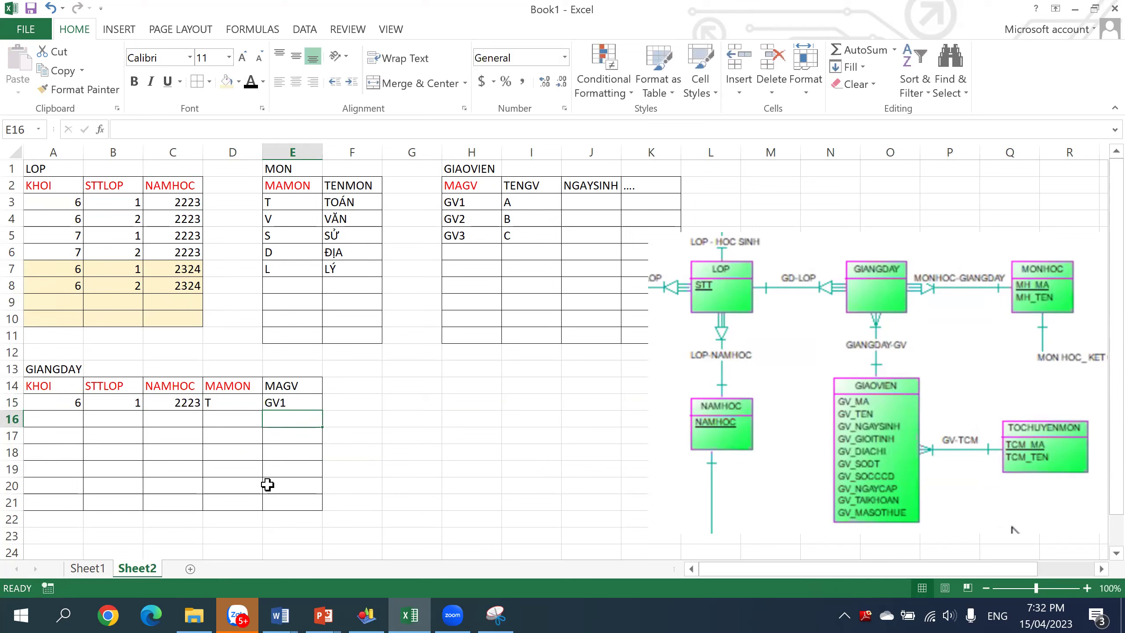
- Copy A15:D15 into row 16 and enter GV2 as the second GIANGDAY record's MAGV
left_click_drag(80, 406, 210, 404)
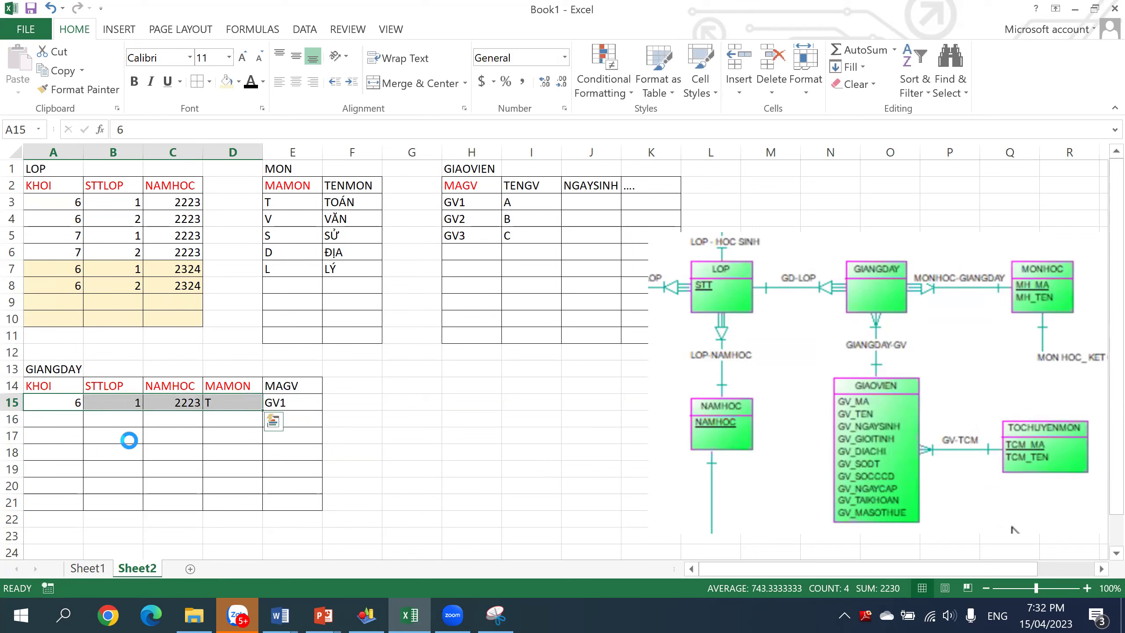
key("ctrl+c")
left_click(79, 422)
key("ctrl+v")
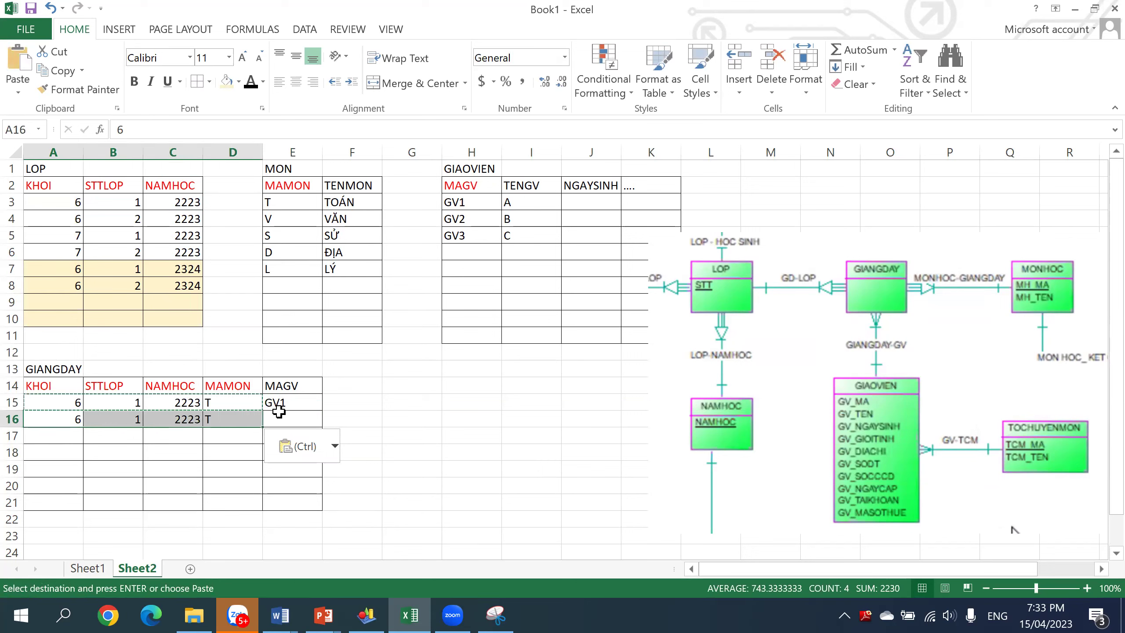
left_click(279, 419)
type("GV2")
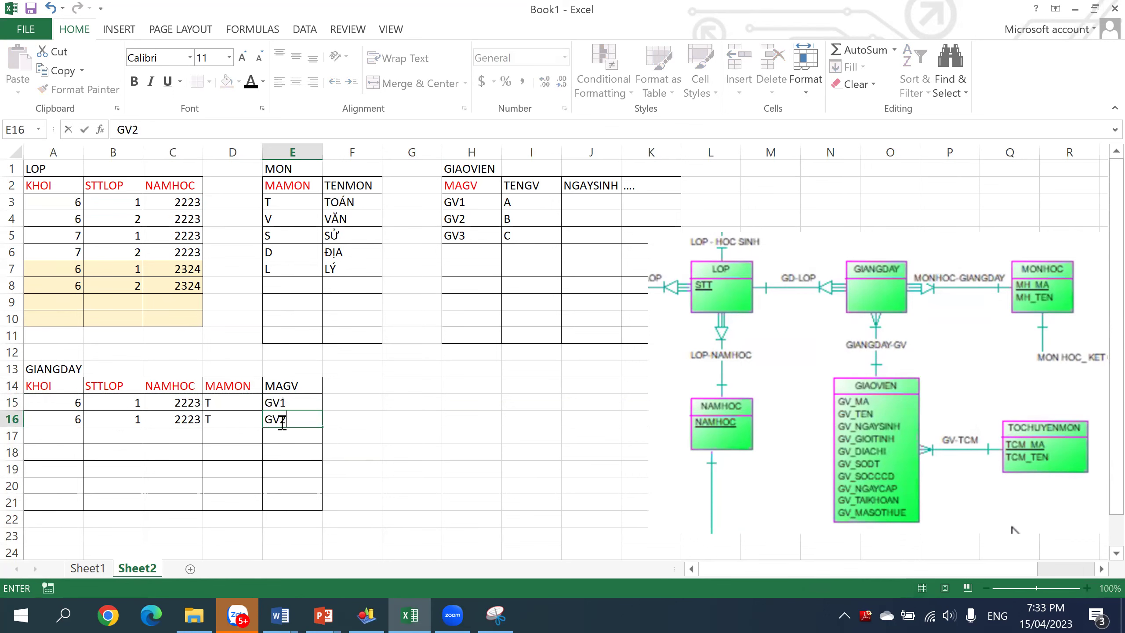
key("Return")
- Fill the GIANGDAY key headers KHOI, STTLOP, NAMHOC and MAMON in A14:D14 with the light yellow colour
left_click(210, 421)
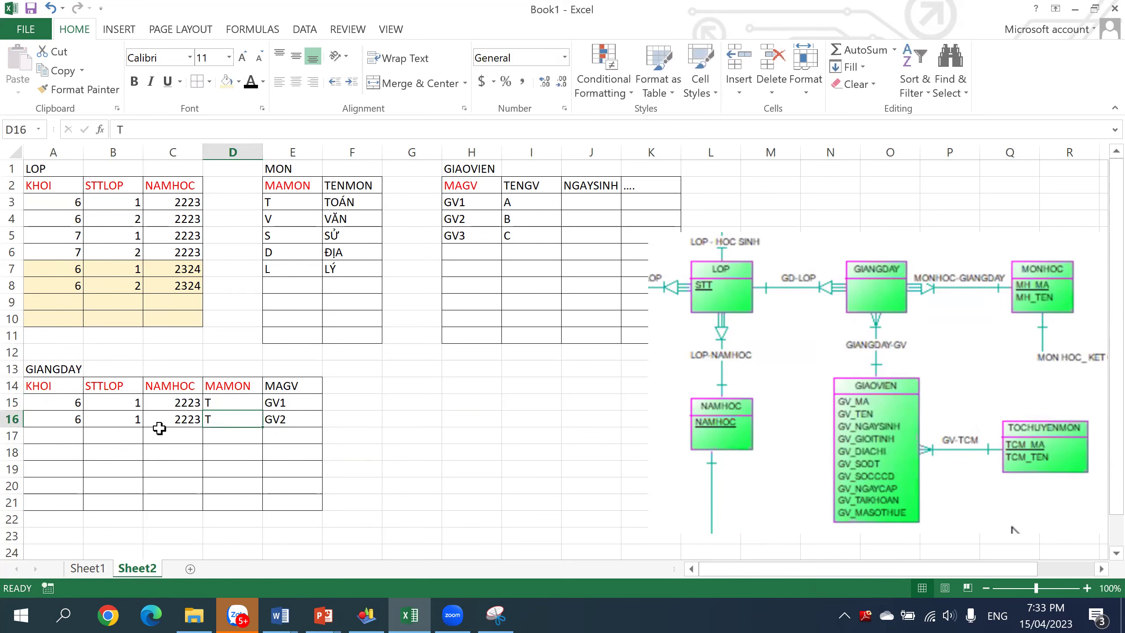
left_click_drag(44, 390, 241, 390)
left_click(226, 81)
left_click(182, 418)
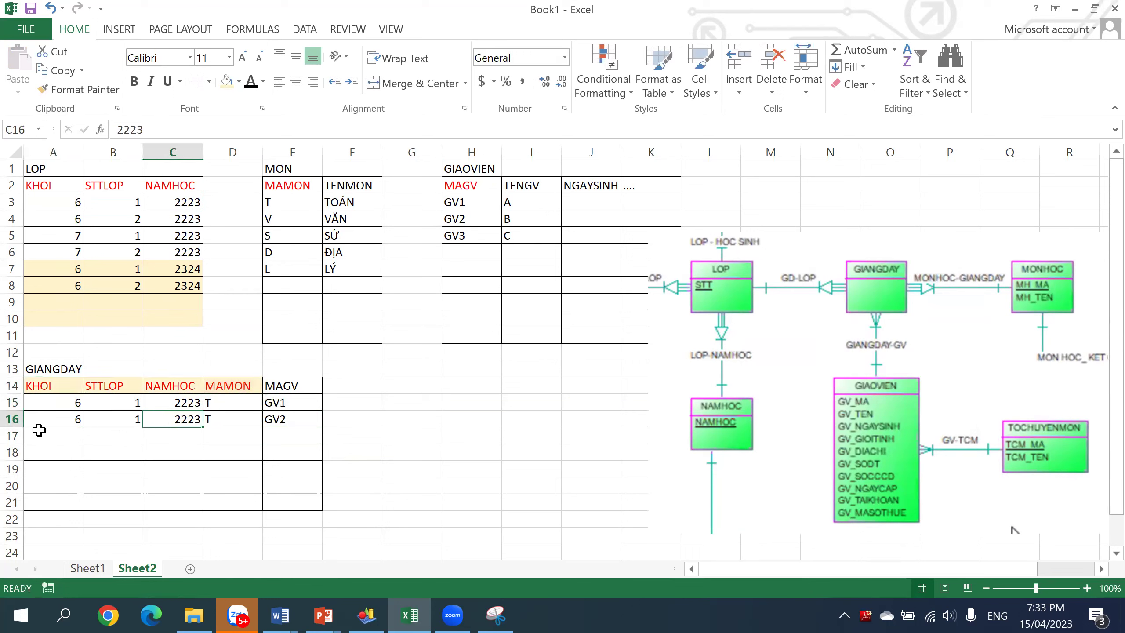
- Compare the KHOI, STTLOP, NAMHOC and MAMON values of the two GIANGDAY records in rows 15 and 16
left_click(50, 407)
left_click(113, 402)
left_click(181, 402)
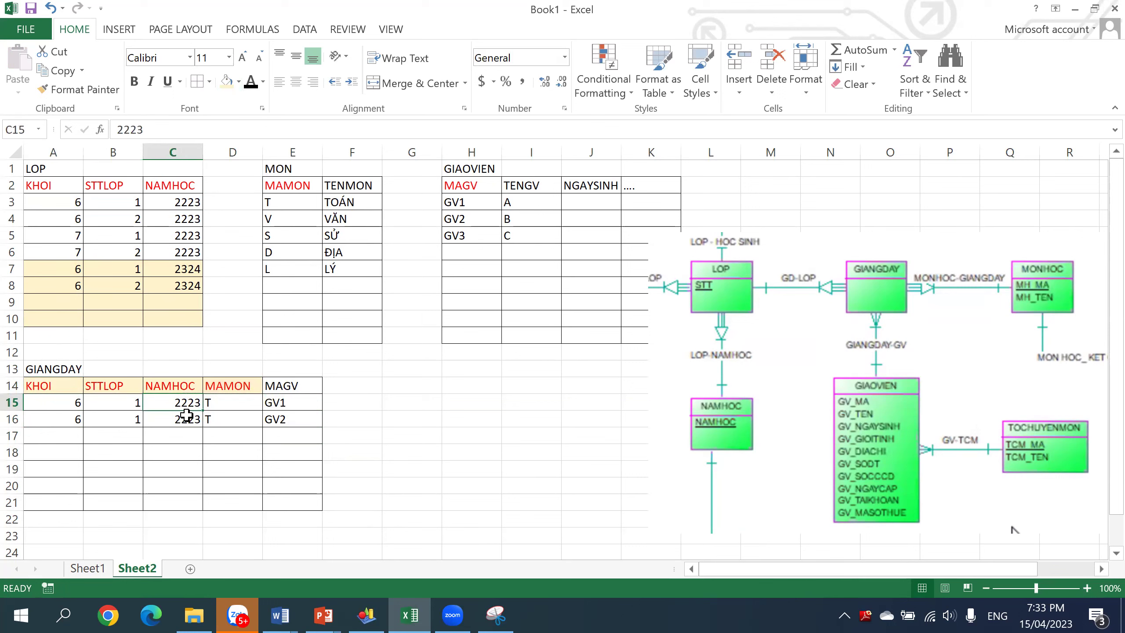
left_click(234, 405)
left_click(62, 422)
left_click(113, 421)
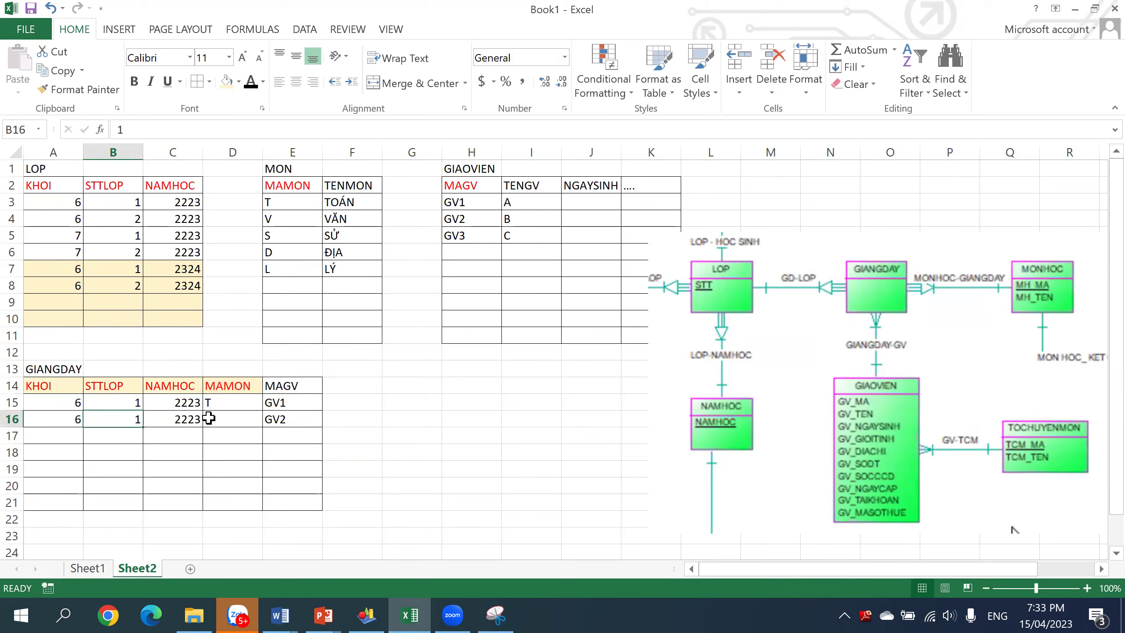
left_click(208, 418)
type("T")
left_click_drag(221, 417, 70, 405)
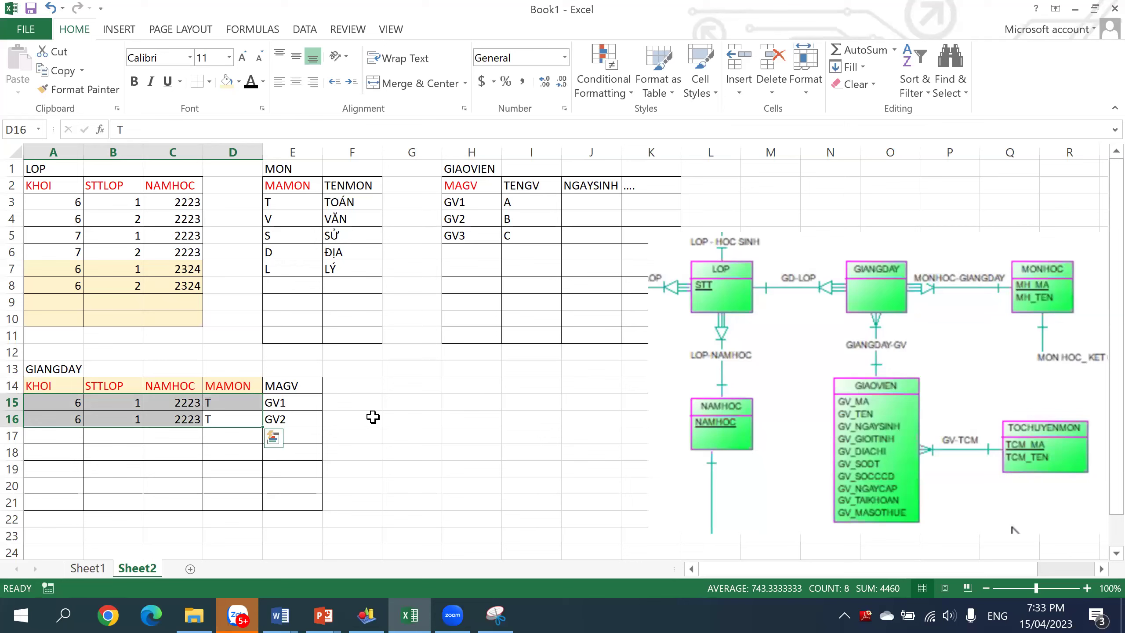
- Move the data model picture upward beside the GIAOVIEN table and compare its GIAOVIEN entity with the MAGV columns
left_click_drag(784, 417, 801, 360)
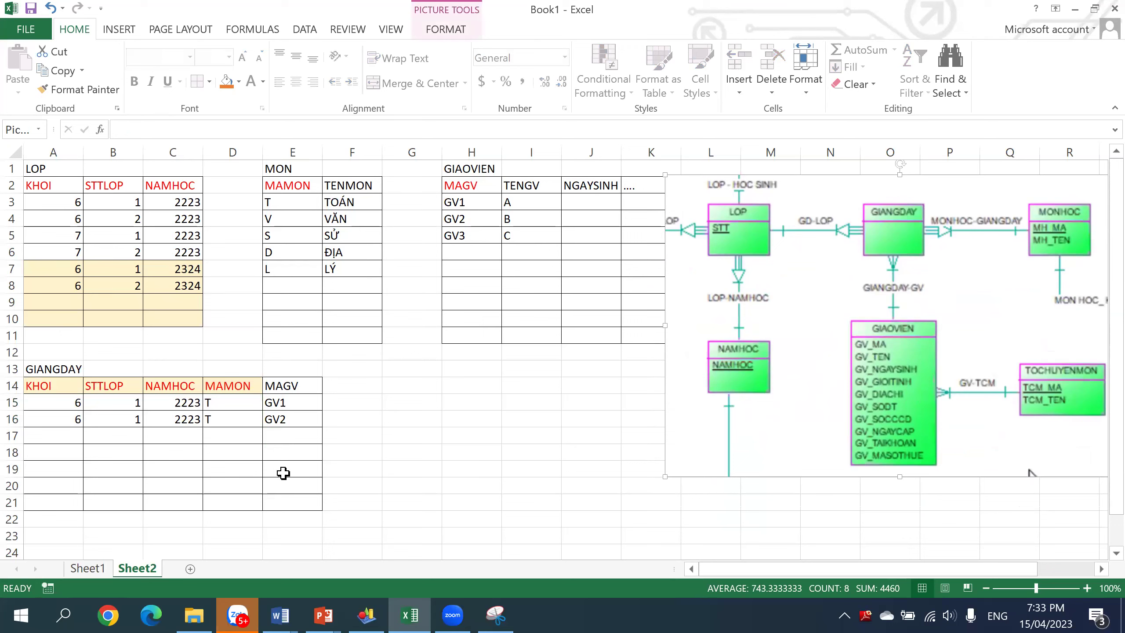
left_click(292, 407)
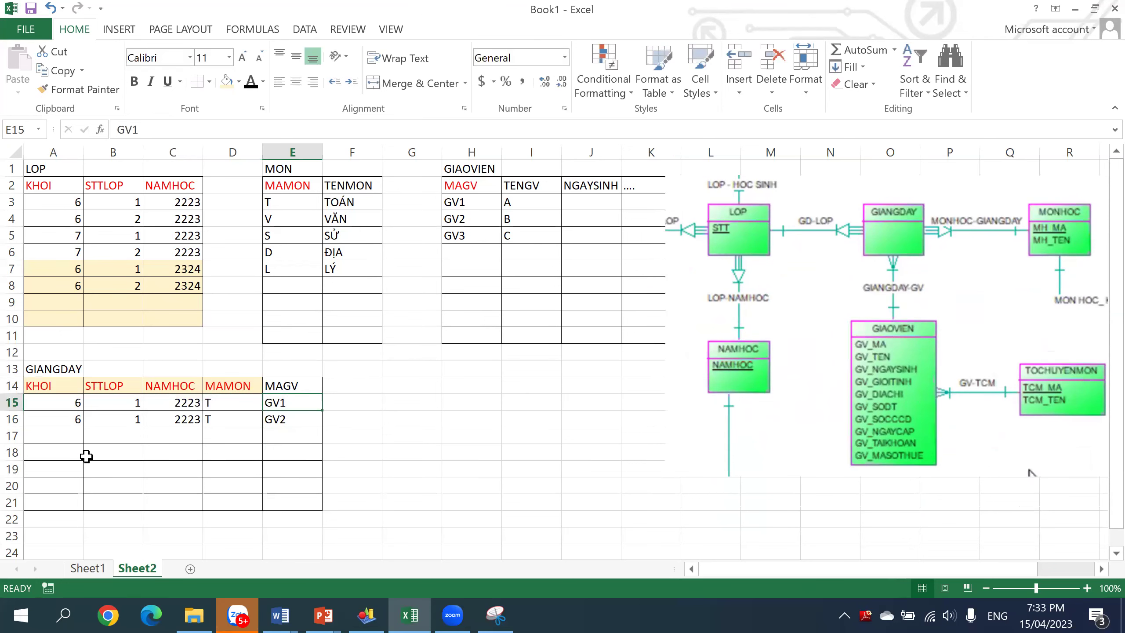
left_click(530, 442)
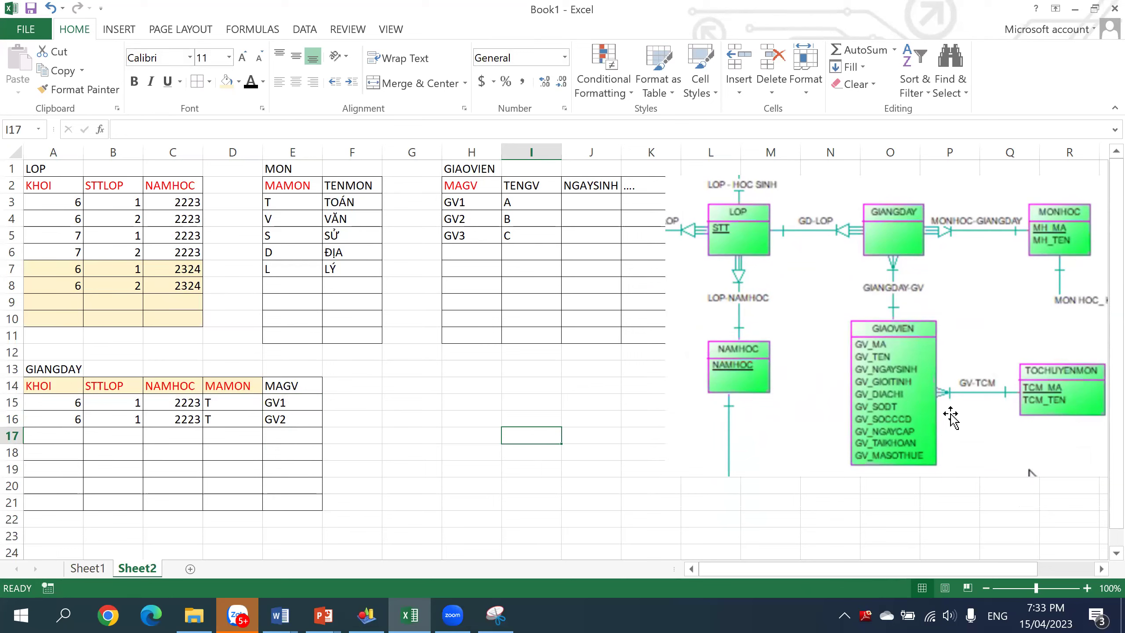
left_click(890, 350)
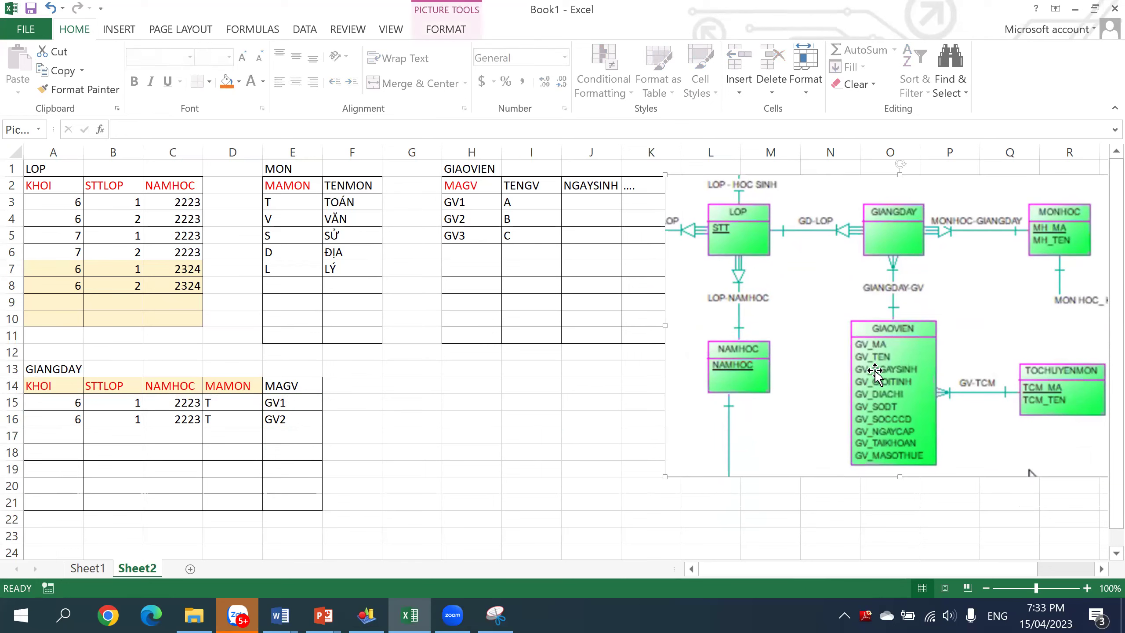
left_click(462, 187)
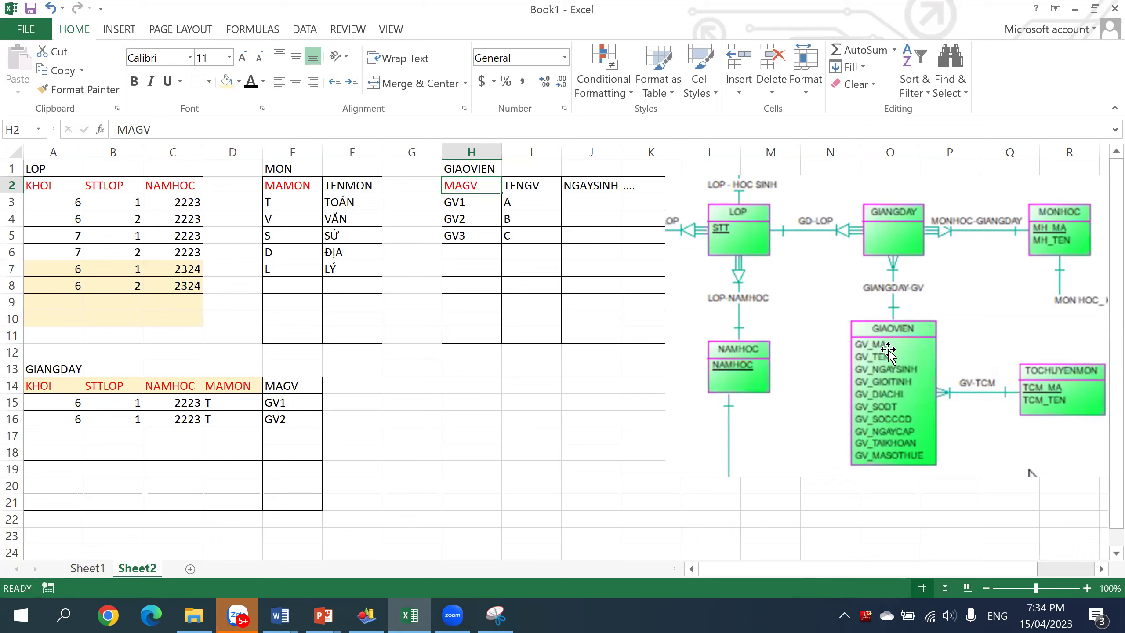
left_click(273, 438)
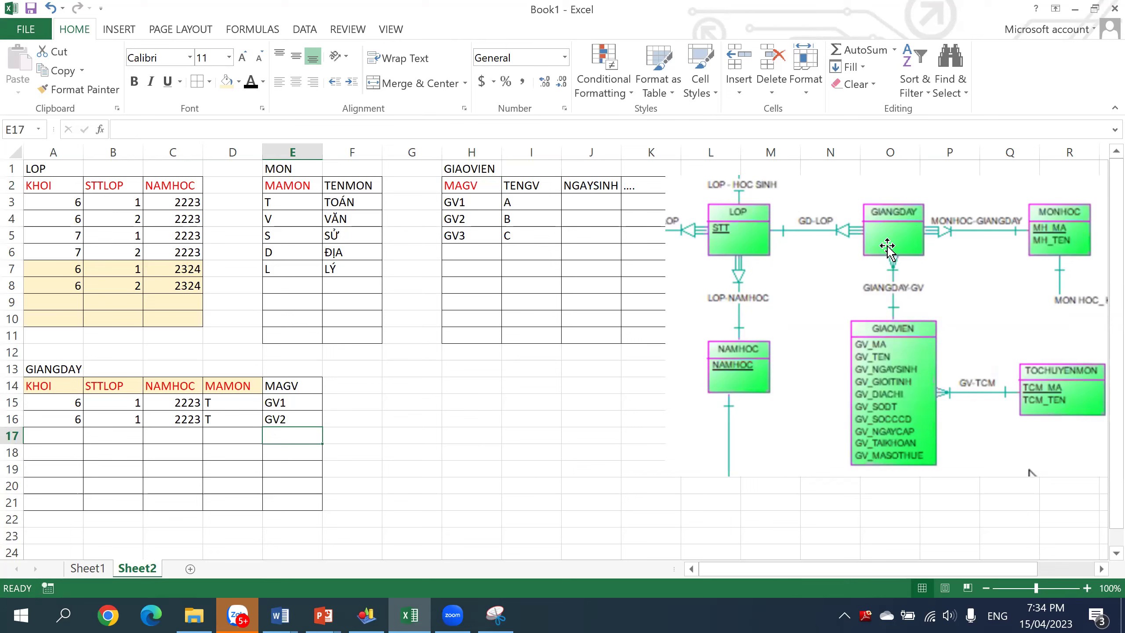
- Format the MAGV header in E14 with red text and the light yellow fill of the other GIANGDAY key headers
left_click(281, 386)
left_click(263, 81)
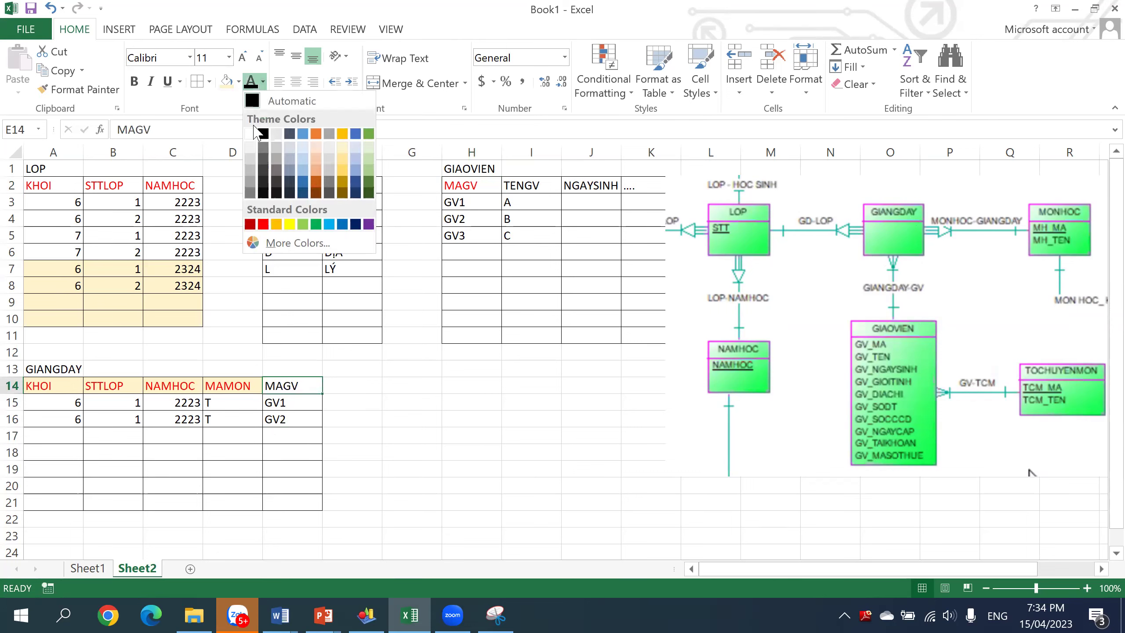
left_click(265, 223)
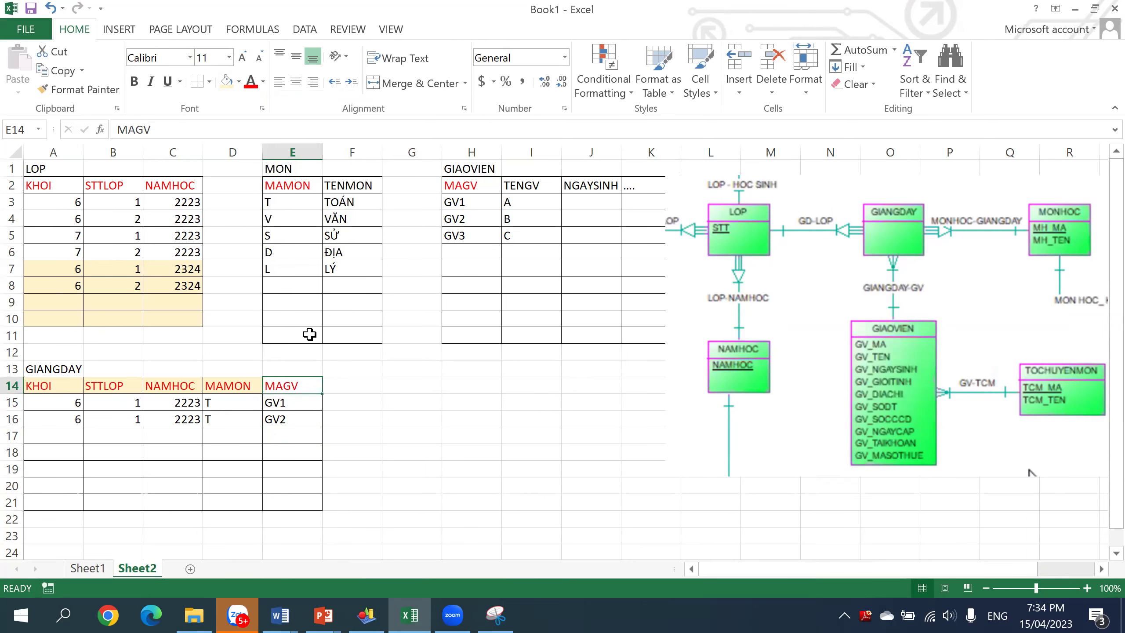
left_click(226, 81)
left_click(306, 418)
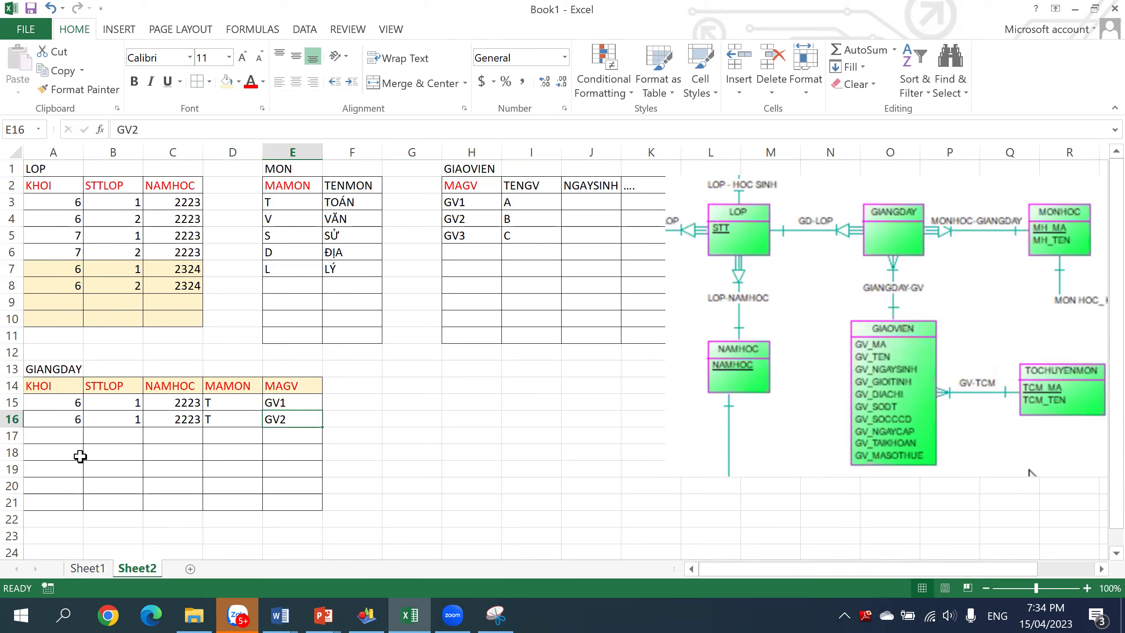
- Compare the two GIANGDAY records in A15:E16 across all five key columns, including MAGV
left_click_drag(52, 402, 284, 421)
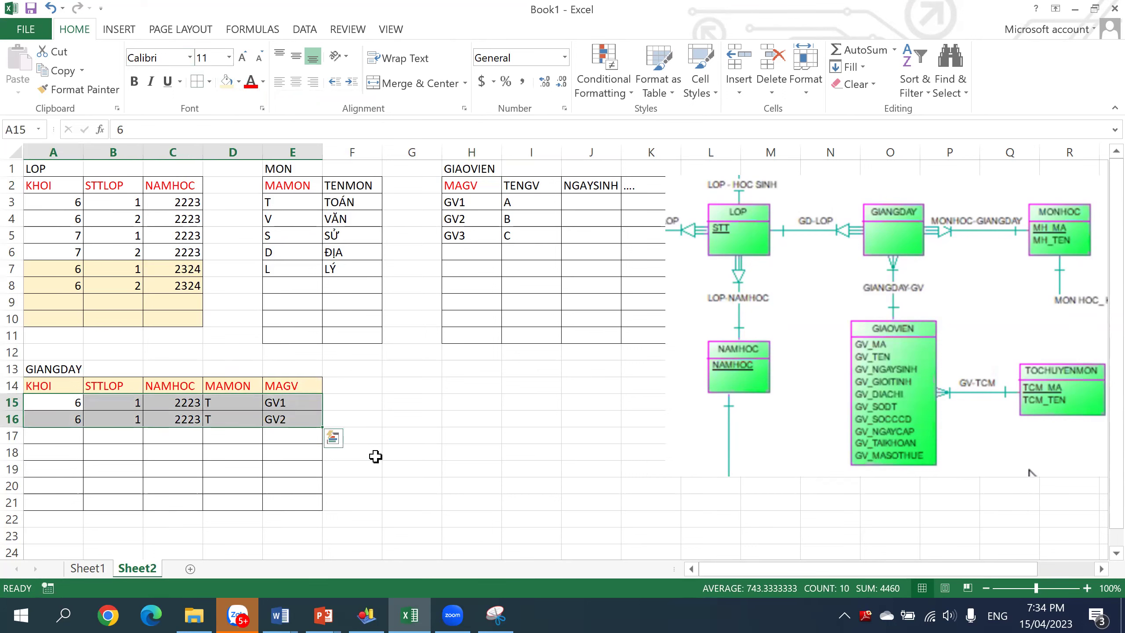
left_click_drag(65, 404, 291, 404)
left_click_drag(66, 419, 282, 413)
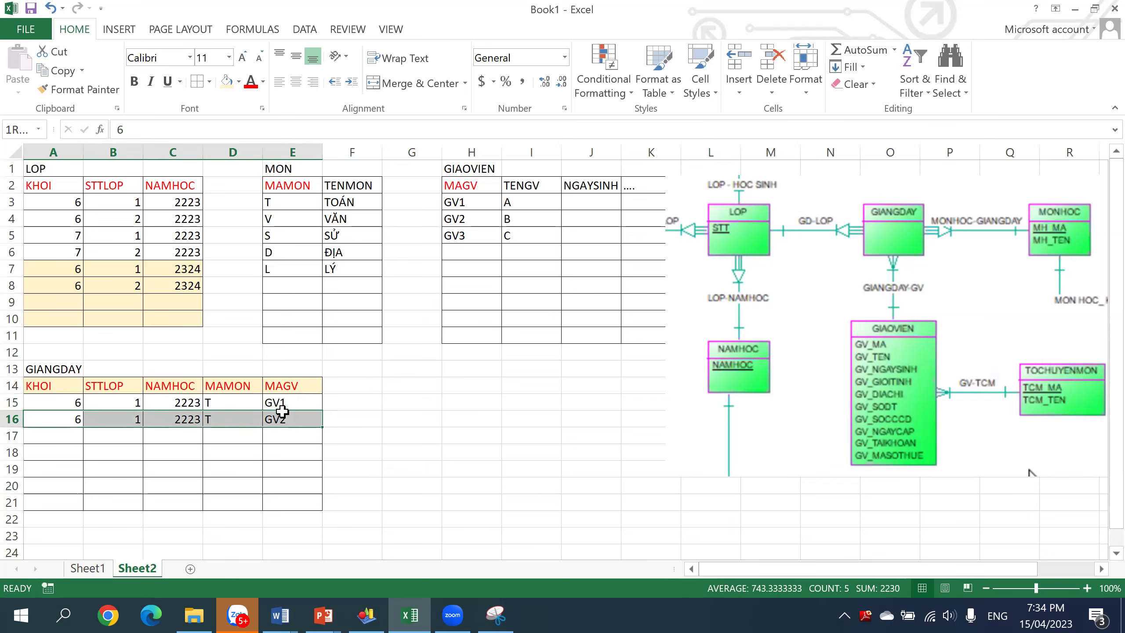
left_click_drag(284, 414, 284, 415)
left_click(285, 403)
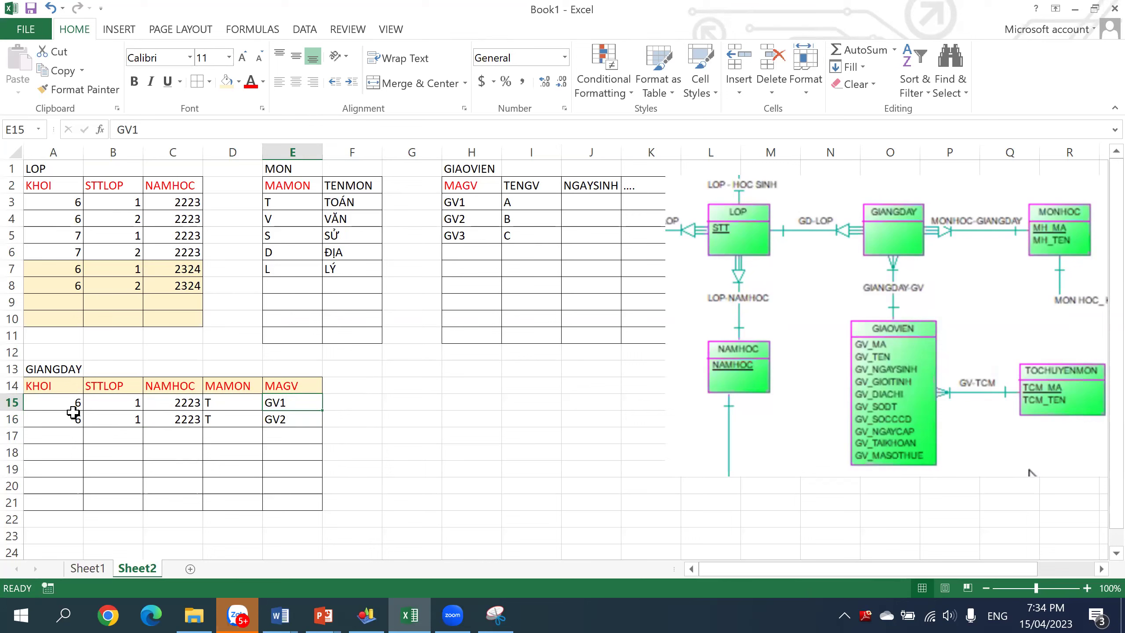
left_click_drag(66, 405, 190, 401)
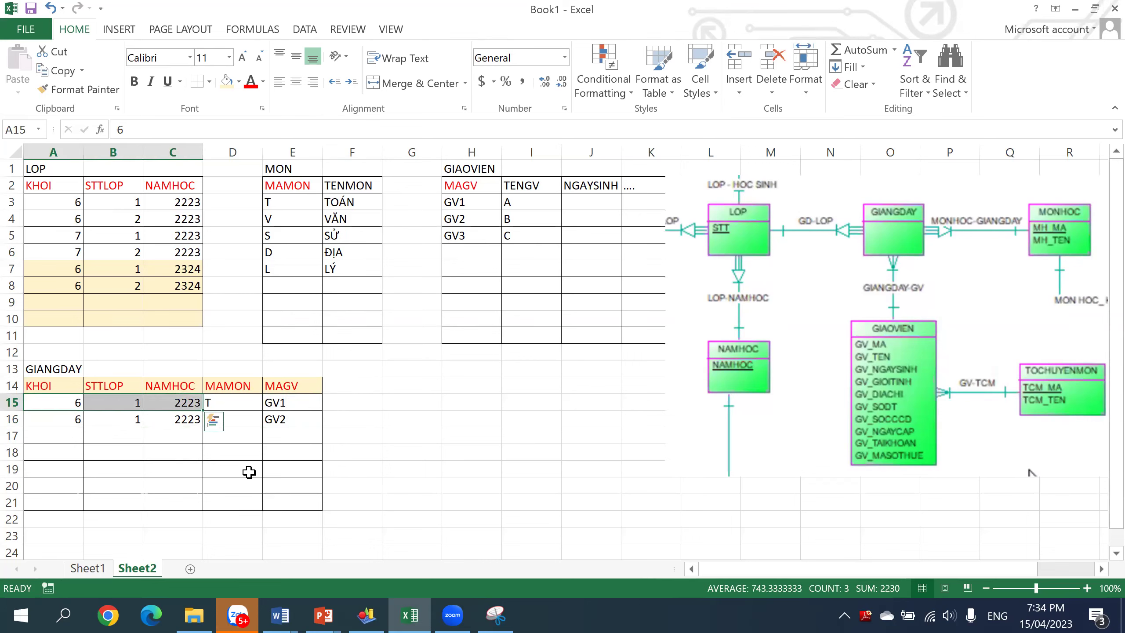
left_click(246, 403)
key("Down")
type("T")
left_click(293, 414)
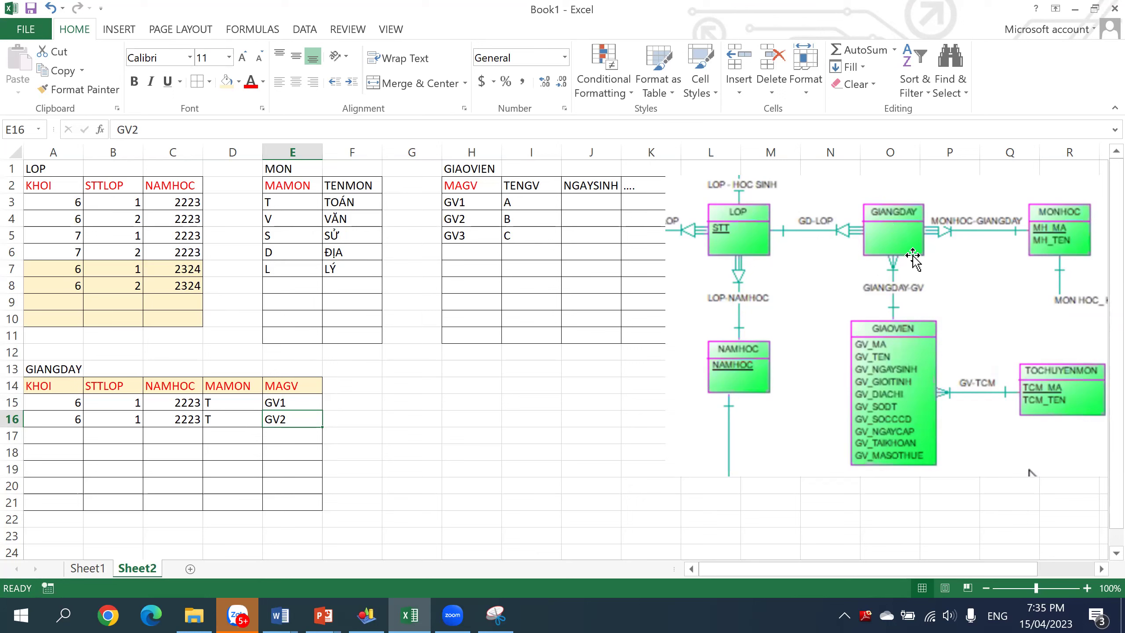
- Move the data model picture clear of column K so the whole GIAOVIEN table is uncovered
left_click_drag(773, 283, 807, 265)
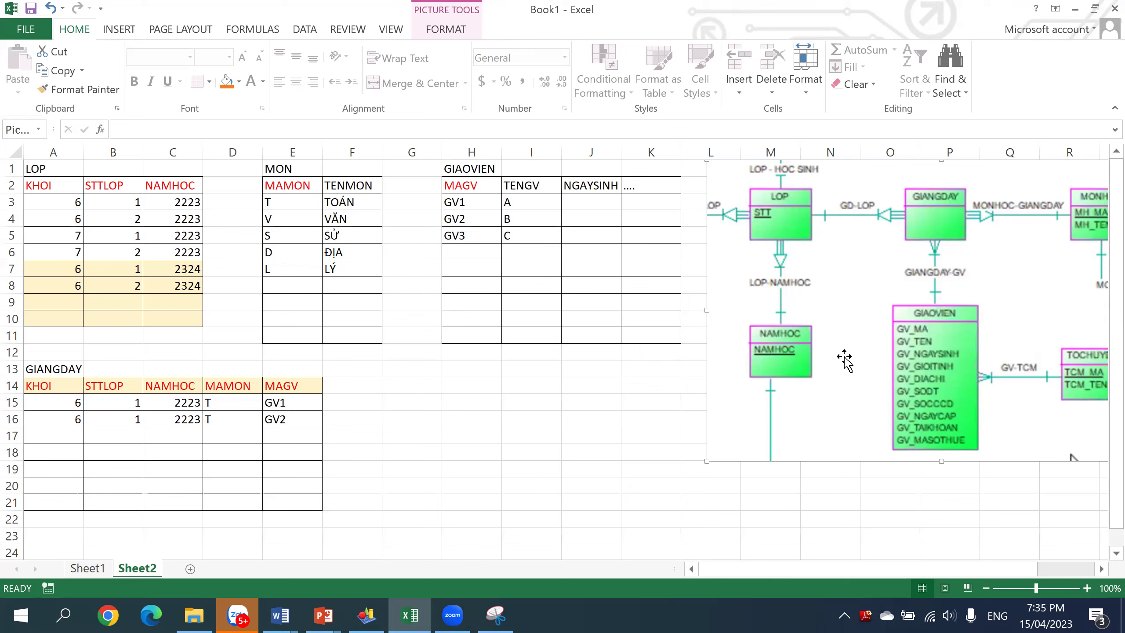
- Shift the data model picture up against column K and set the MAGV header in E14 to the automatic text colour
mouse_move(867, 336)
left_mouse_down()
mouse_move(866, 352)
mouse_move(847, 331)
left_mouse_up()
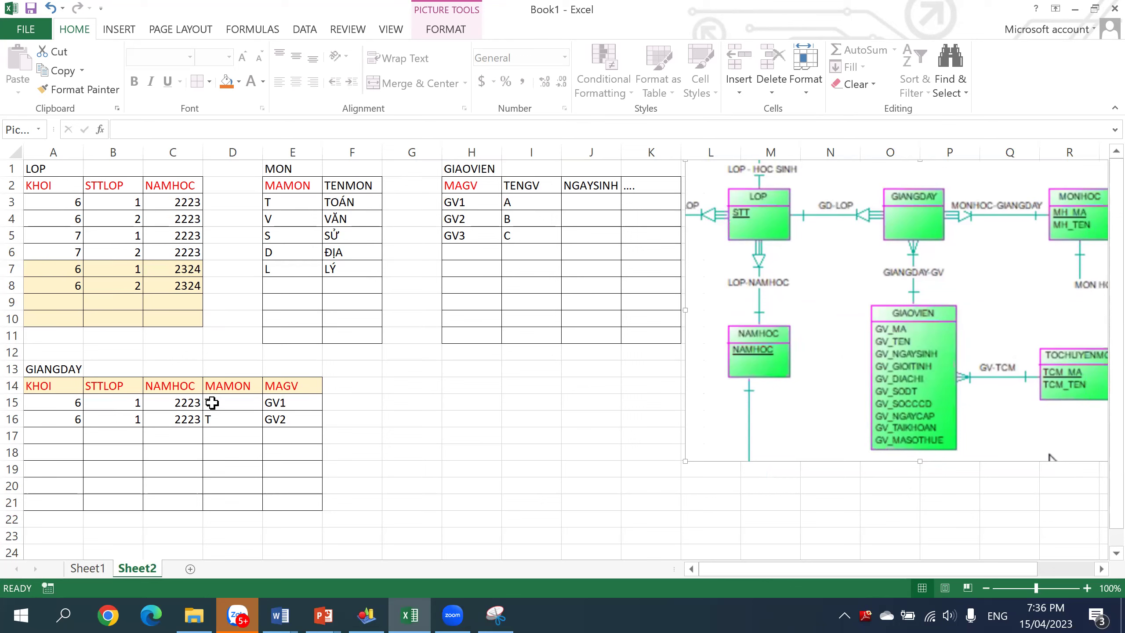
left_click(268, 391)
left_click(263, 81)
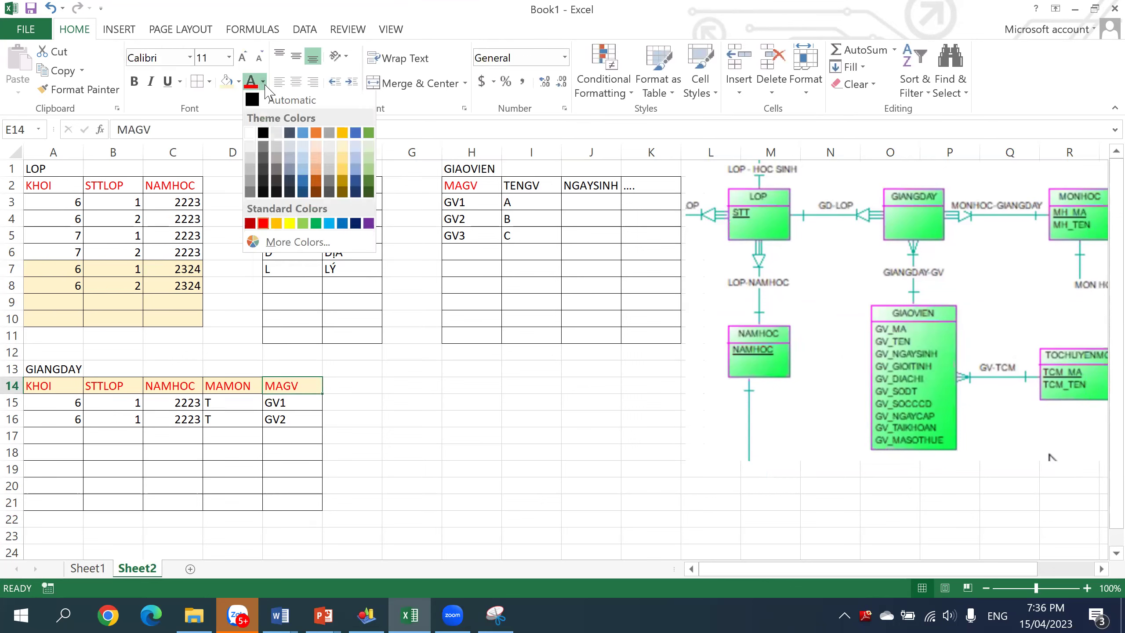
left_click(276, 101)
- Change the MAMON value of the second GIANGDAY record, in D16, to V
left_click_drag(293, 418, 60, 432)
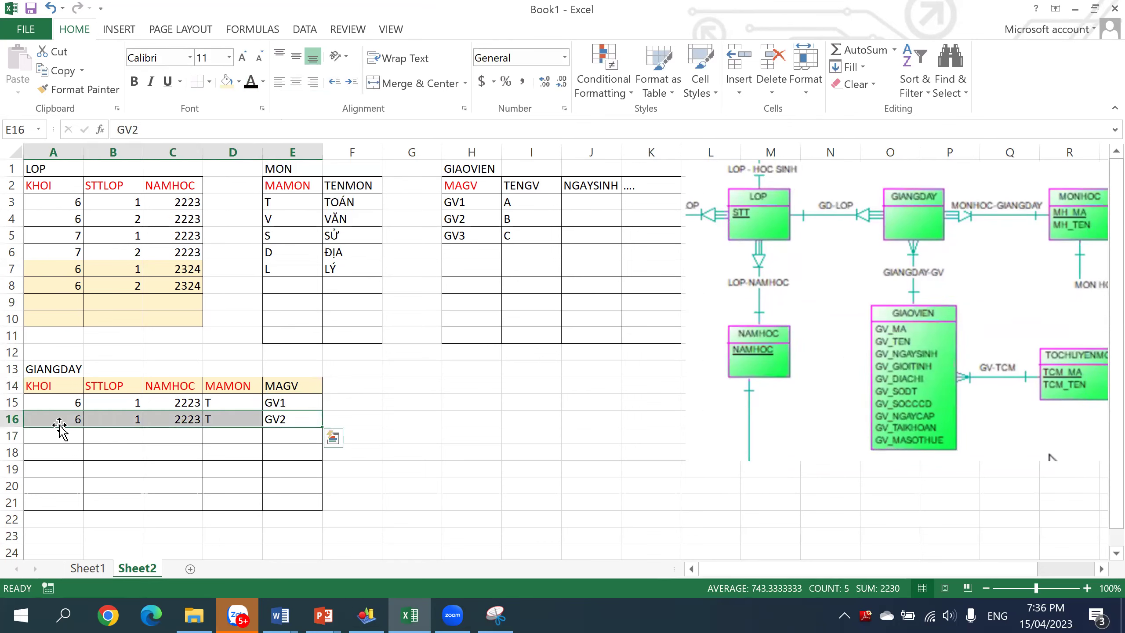
left_click(226, 419)
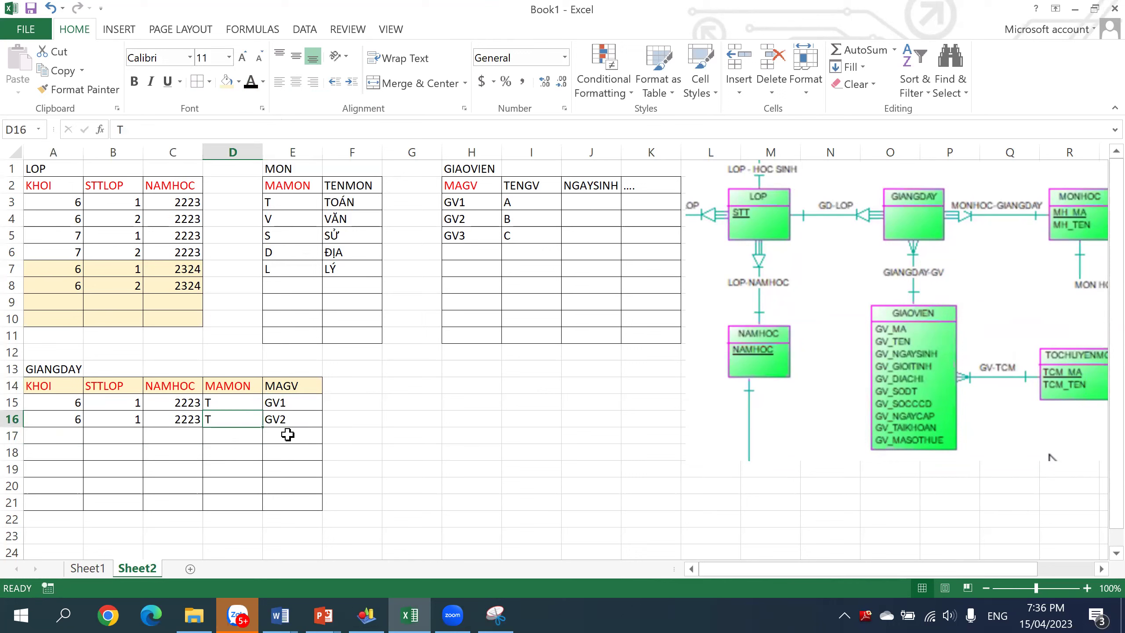
left_click(277, 423)
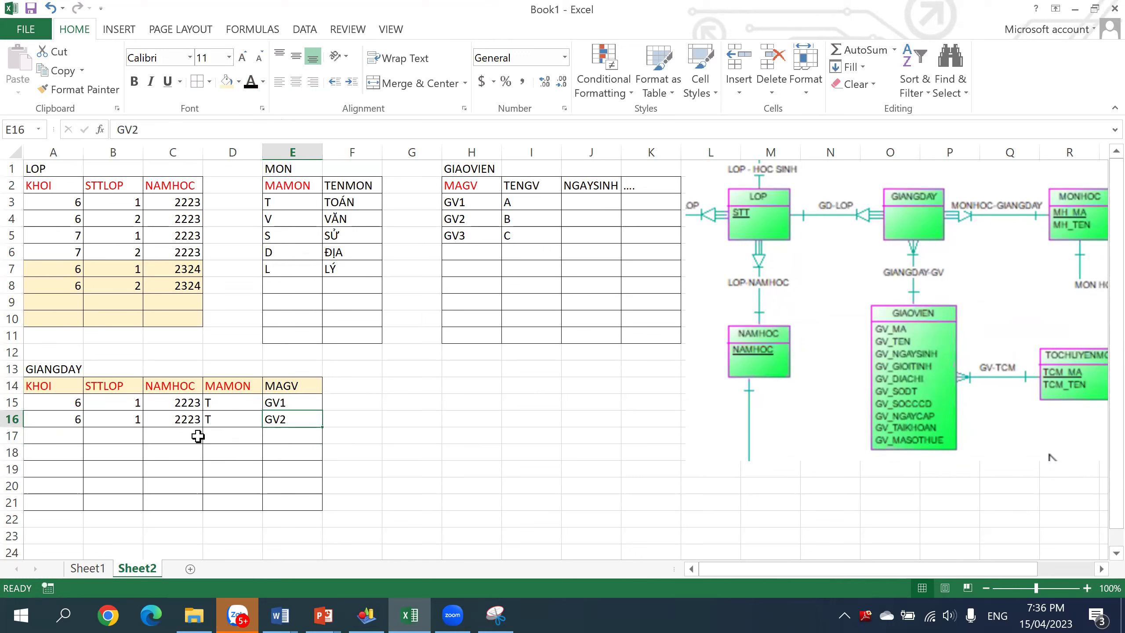
left_click(211, 420)
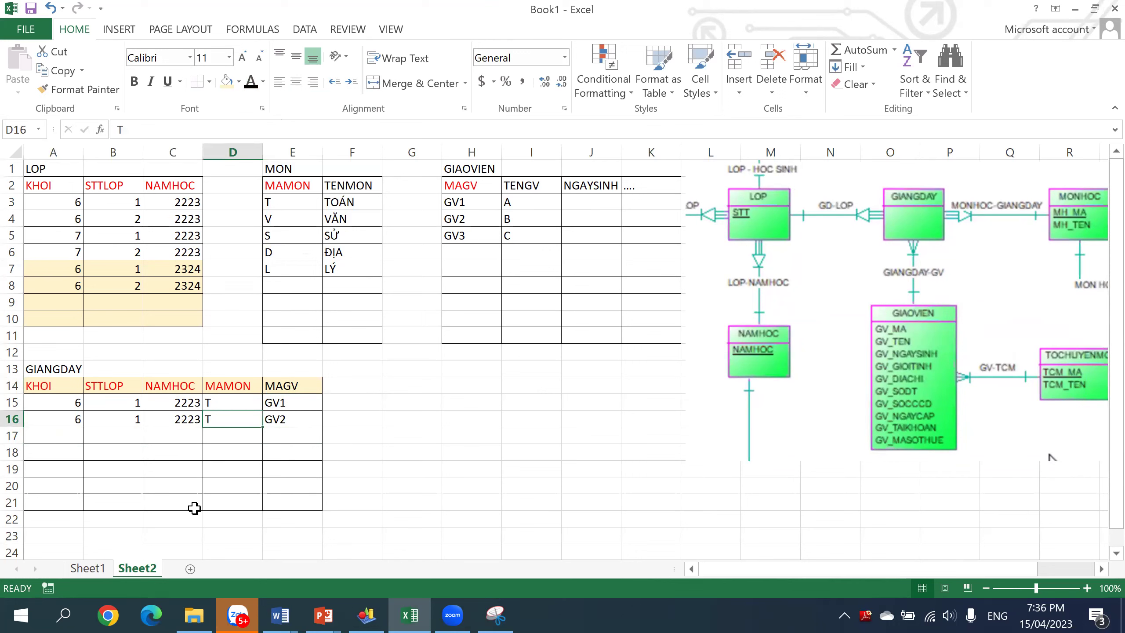
type("v")
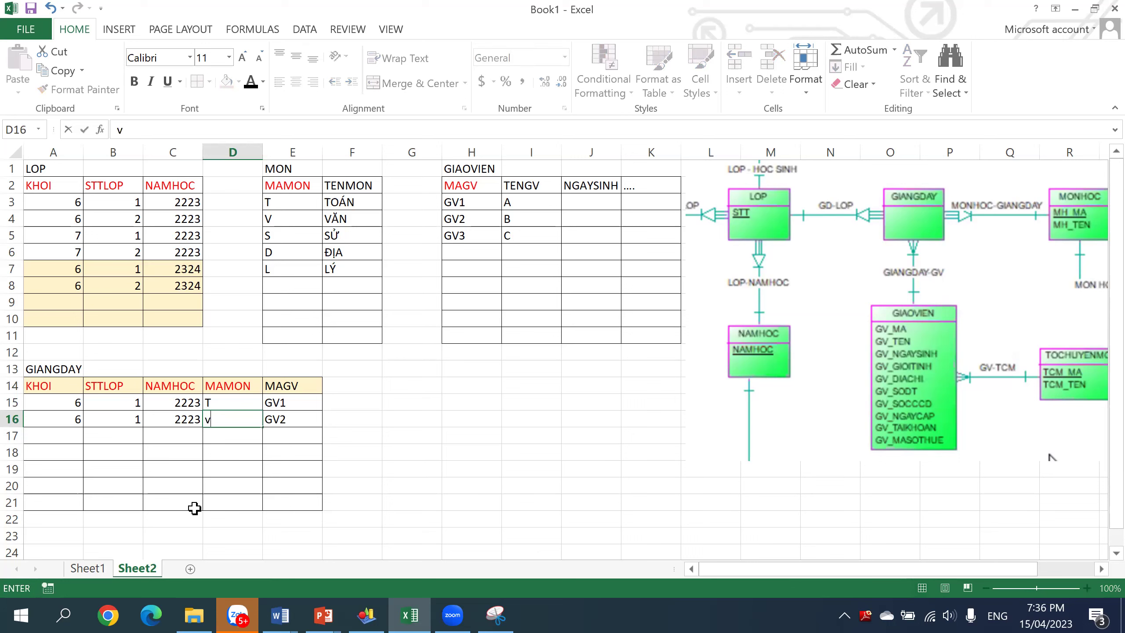
key("Return")
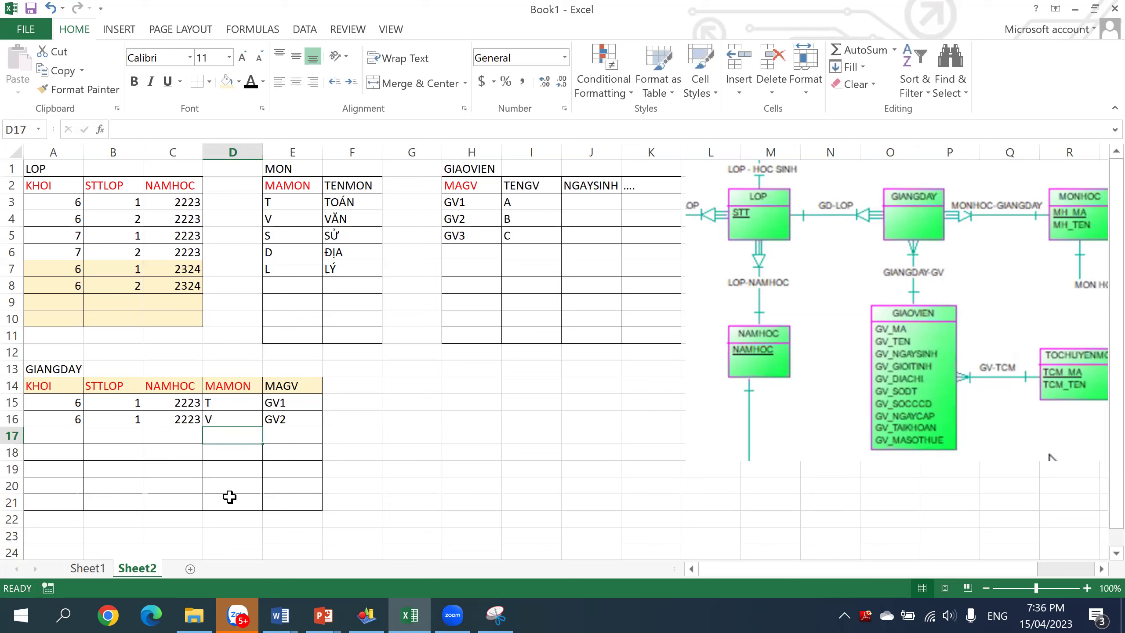
- Trace GIANGDAY's MAGV and MAMON values to the GIAOVIEN and MON tables, and shift the data model picture over column K
left_click(279, 422)
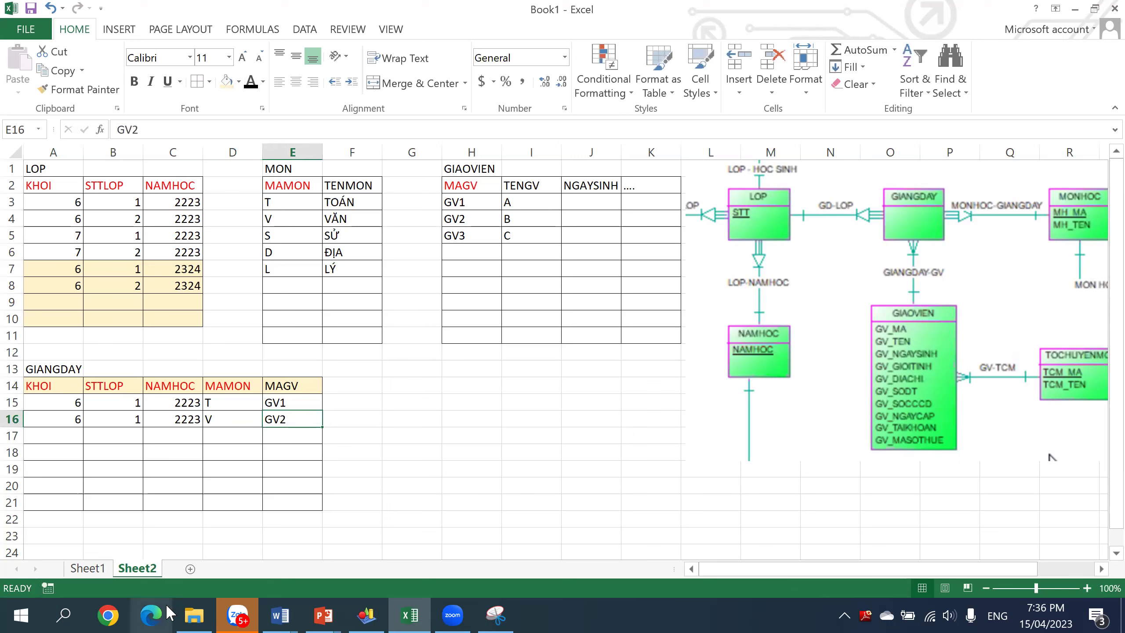
left_click_drag(62, 403, 272, 504)
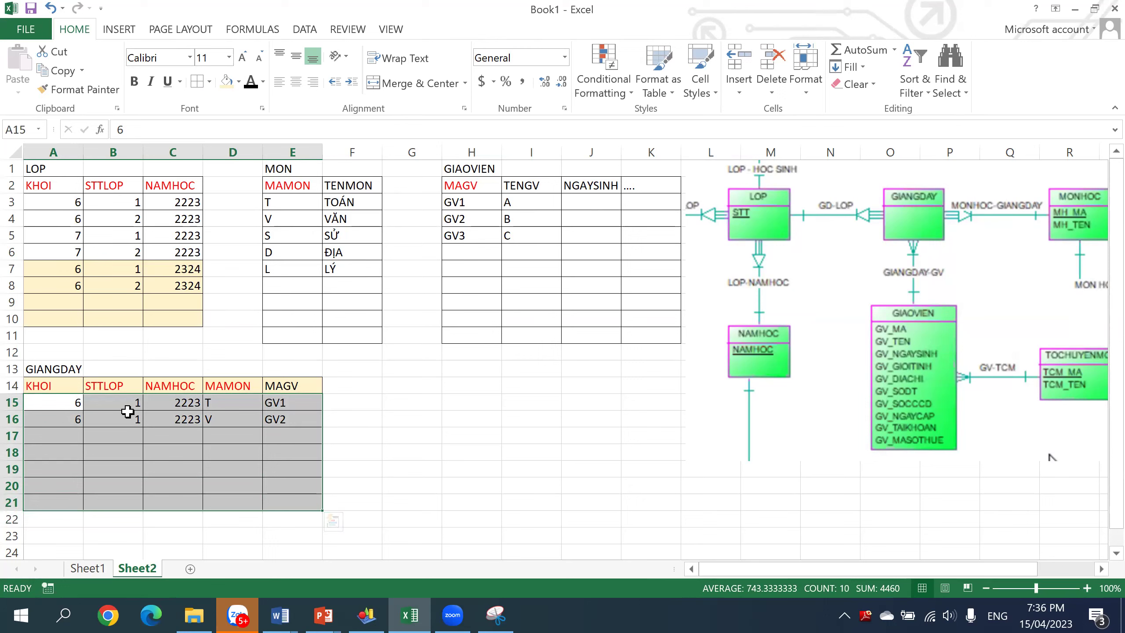
left_click(291, 399)
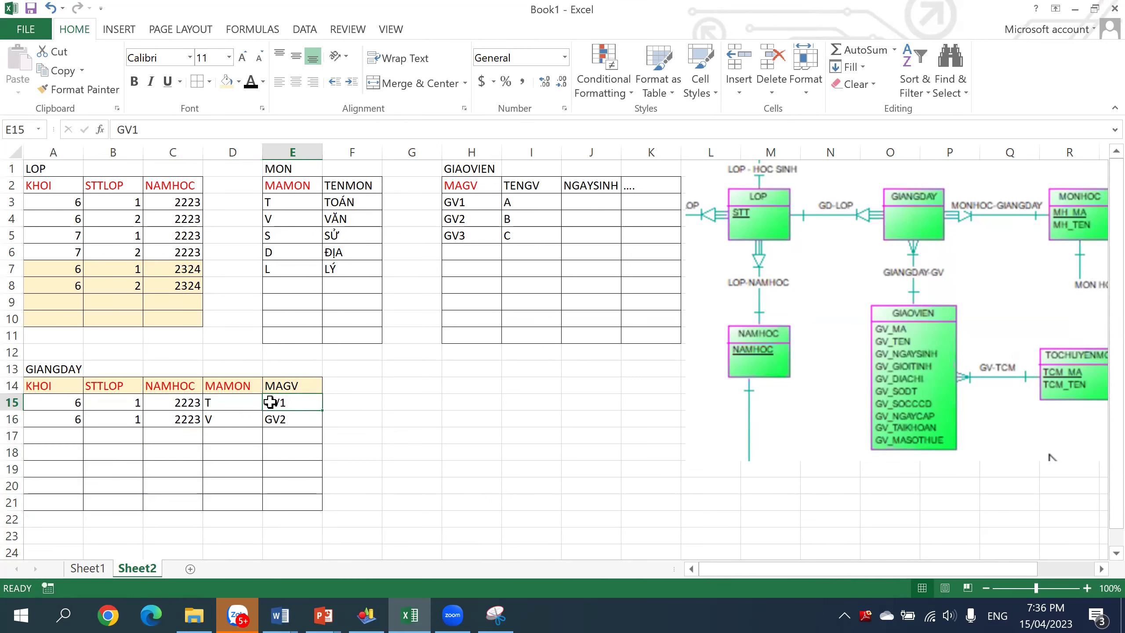
left_click(494, 179)
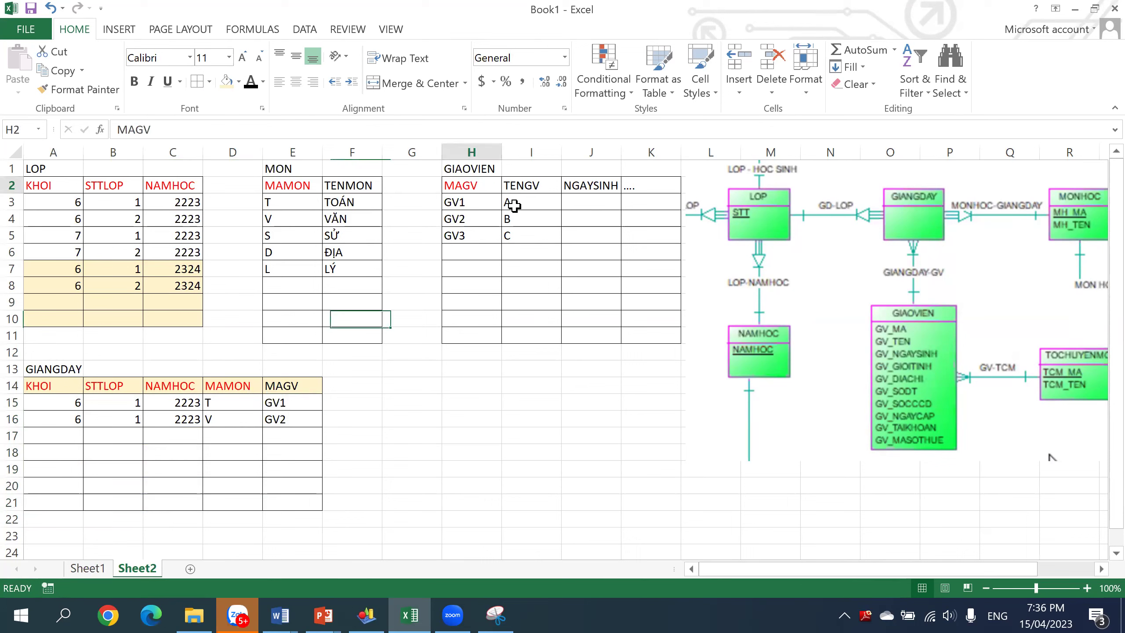
mouse_move(522, 207)
left_mouse_down()
mouse_move(648, 208)
mouse_move(666, 242)
left_mouse_up()
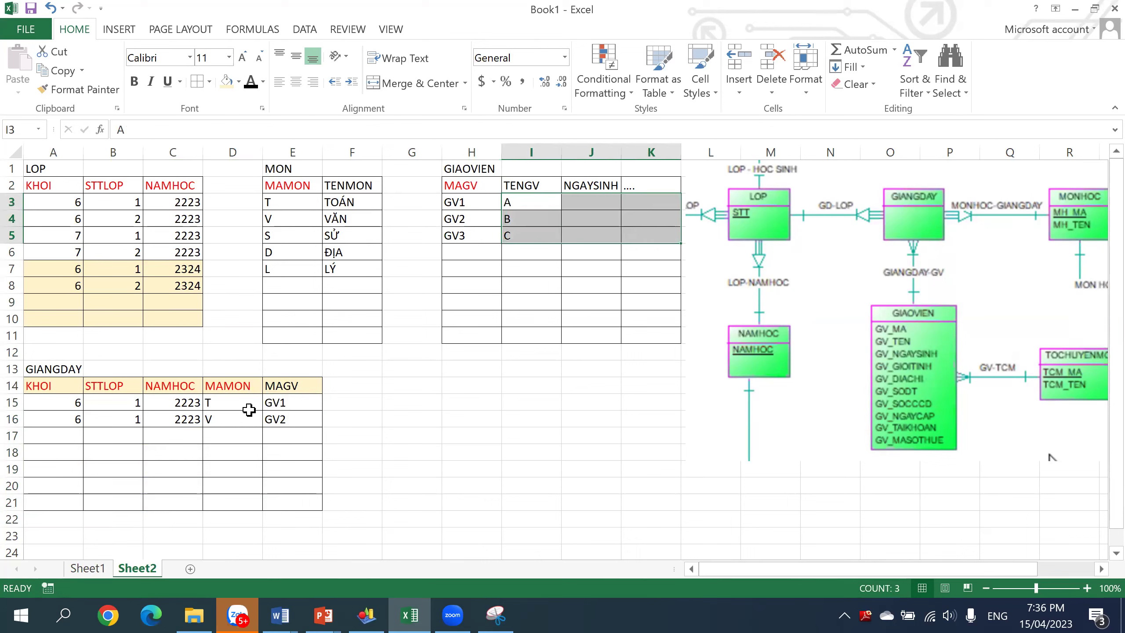
left_click(228, 403)
mouse_move(228, 403)
left_mouse_down()
mouse_move(242, 312)
mouse_move(293, 193)
left_mouse_up()
left_click(293, 191)
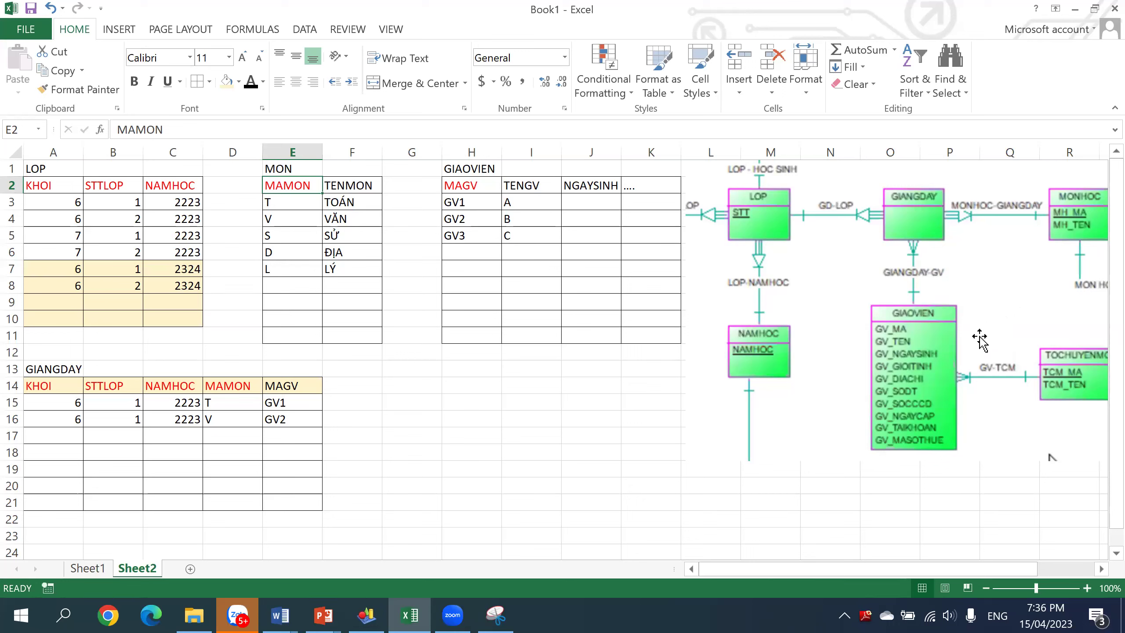
left_click_drag(961, 330, 917, 322)
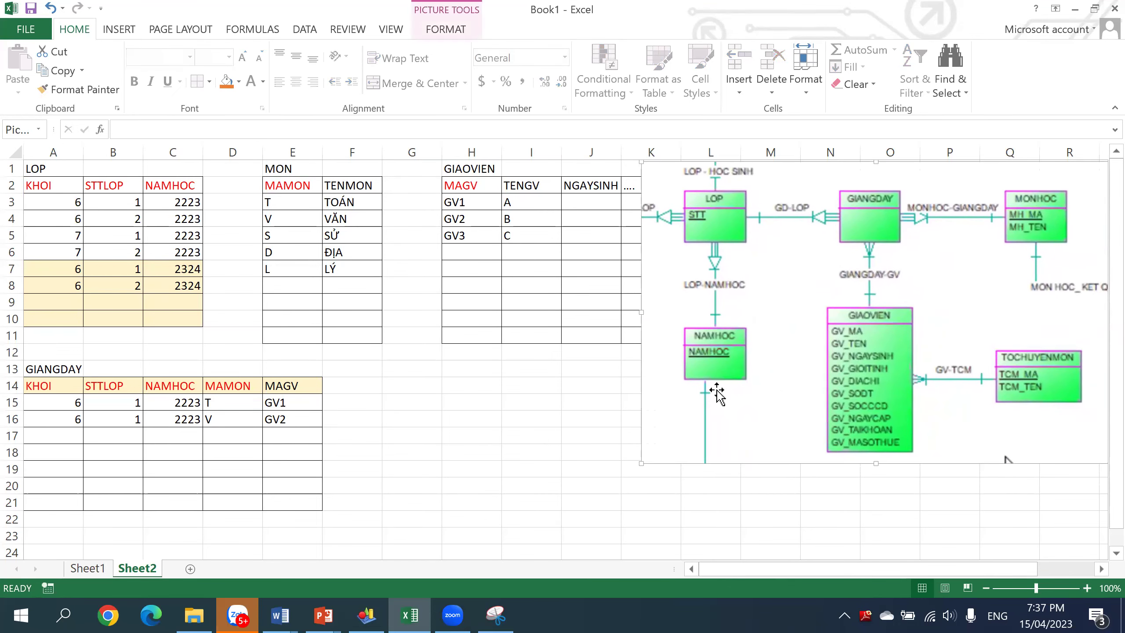
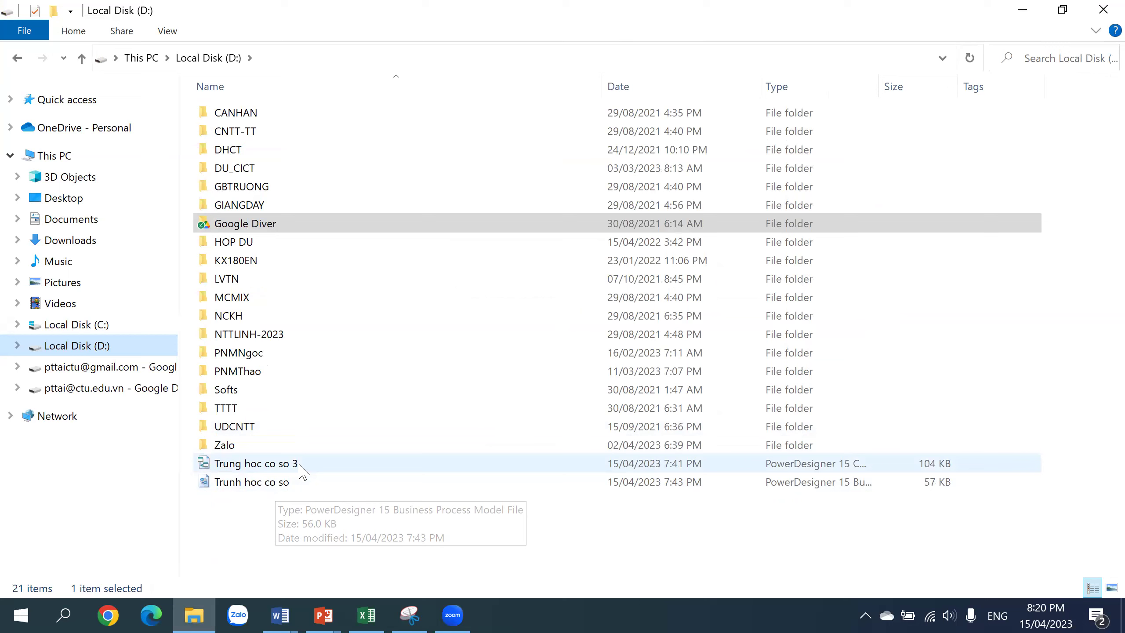
- Rename the file Trung hoc co so 3 on drive D to Trung hoc co so and open it in PowerDesigner
left_click(300, 465)
left_click(300, 465)
left_click(300, 465)
key("BackSpace")
key("BackSpace")
key("Return")
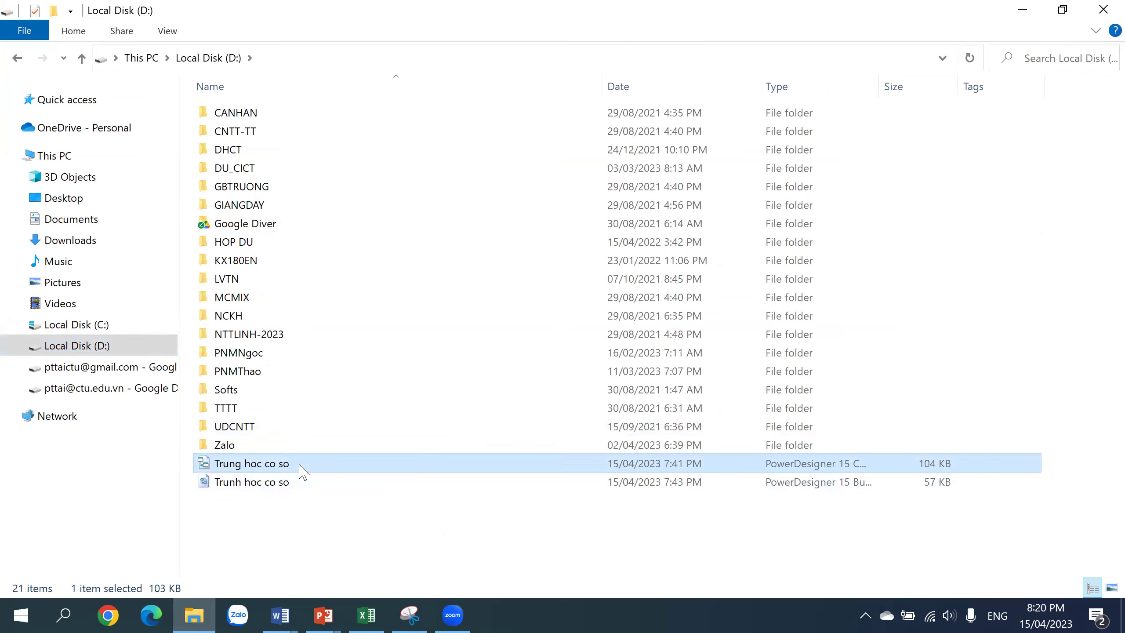
double_click(261, 464)
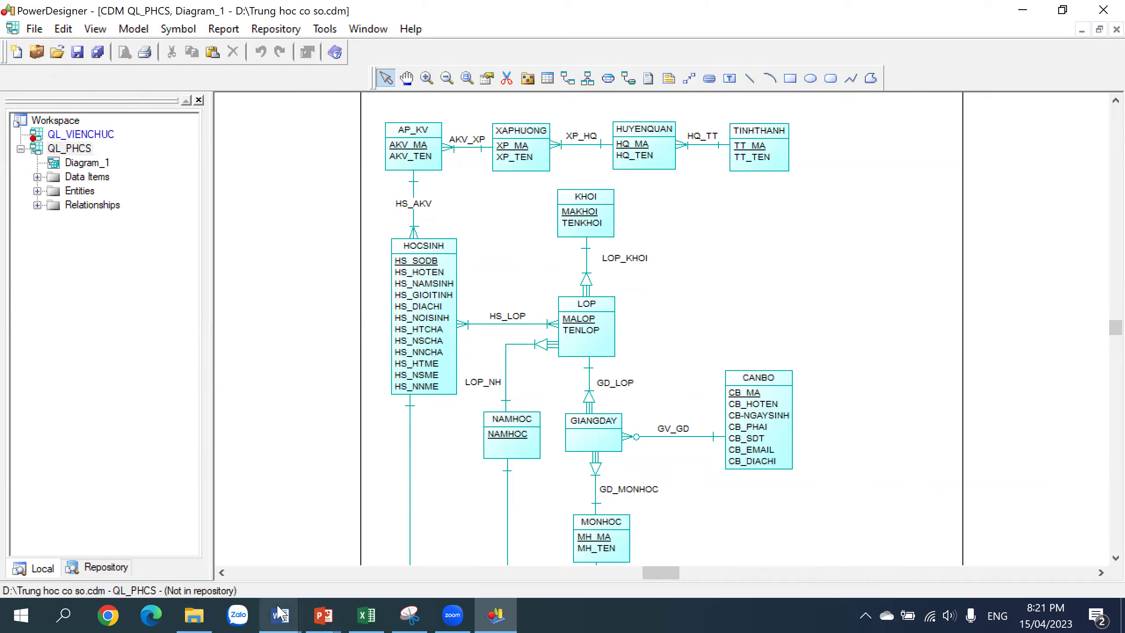
- Close the Document1 document in Word and bring up the Bai tap 8 document
mouse_move(280, 614)
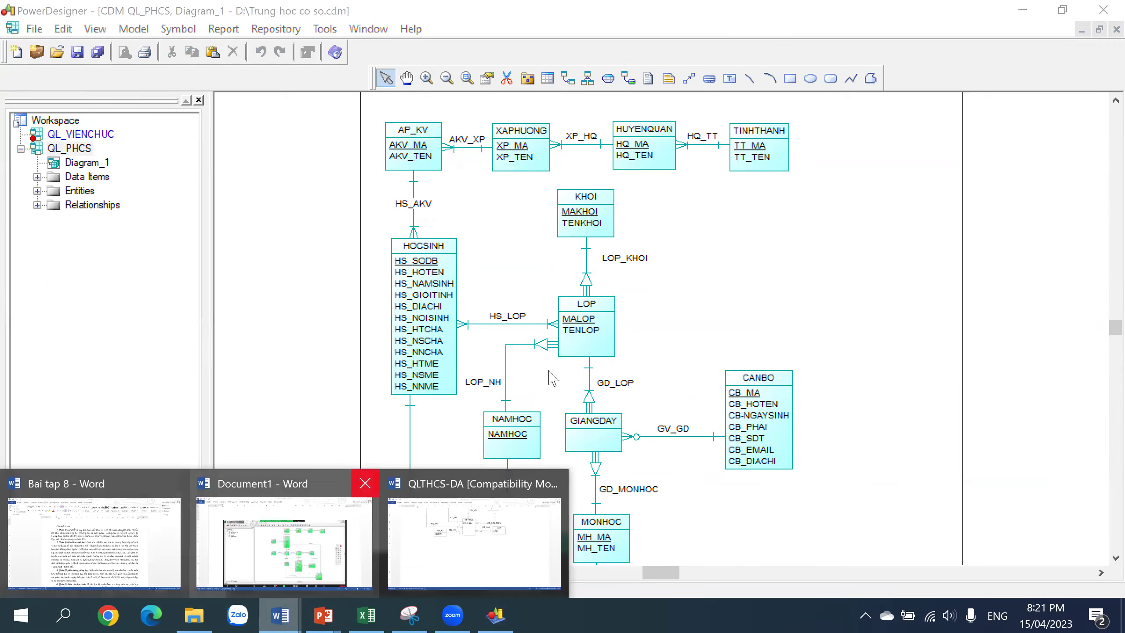
left_click(364, 484)
left_click(577, 348)
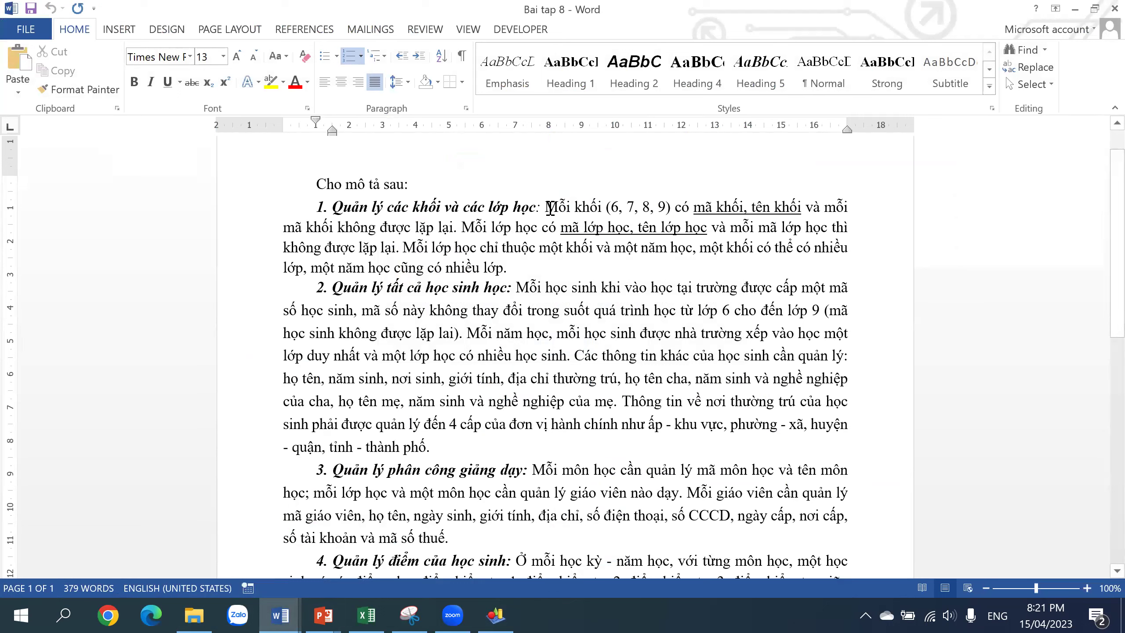
- Read section 1 on grade levels and classes, covering their codes, names and the class-to-grade and school-year rules
left_click(665, 208, "shift")
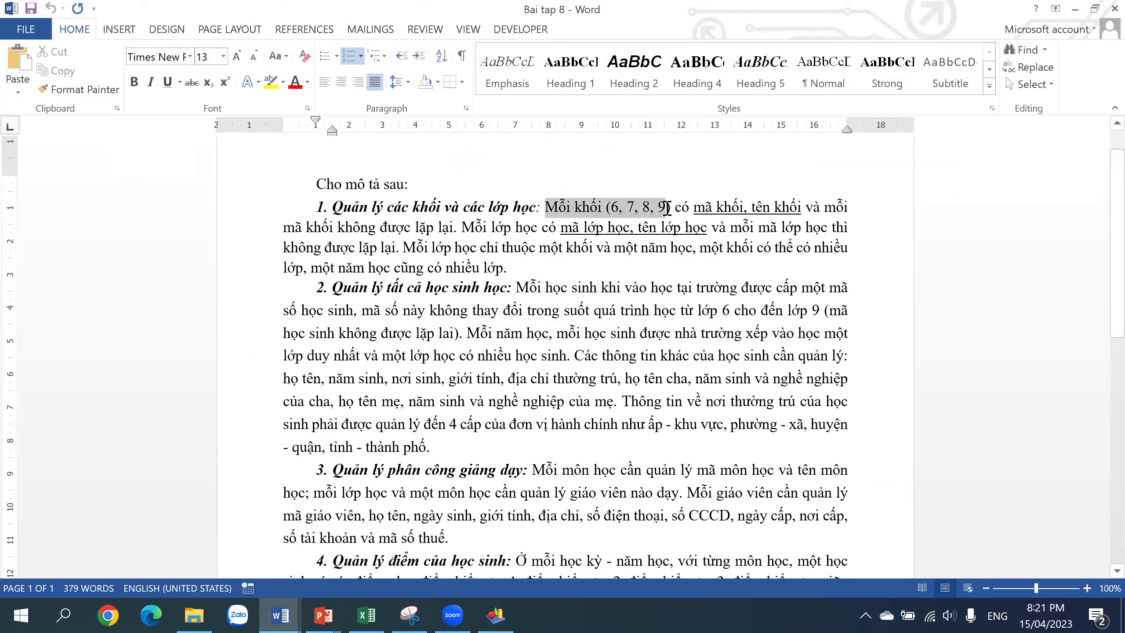
left_click(769, 207)
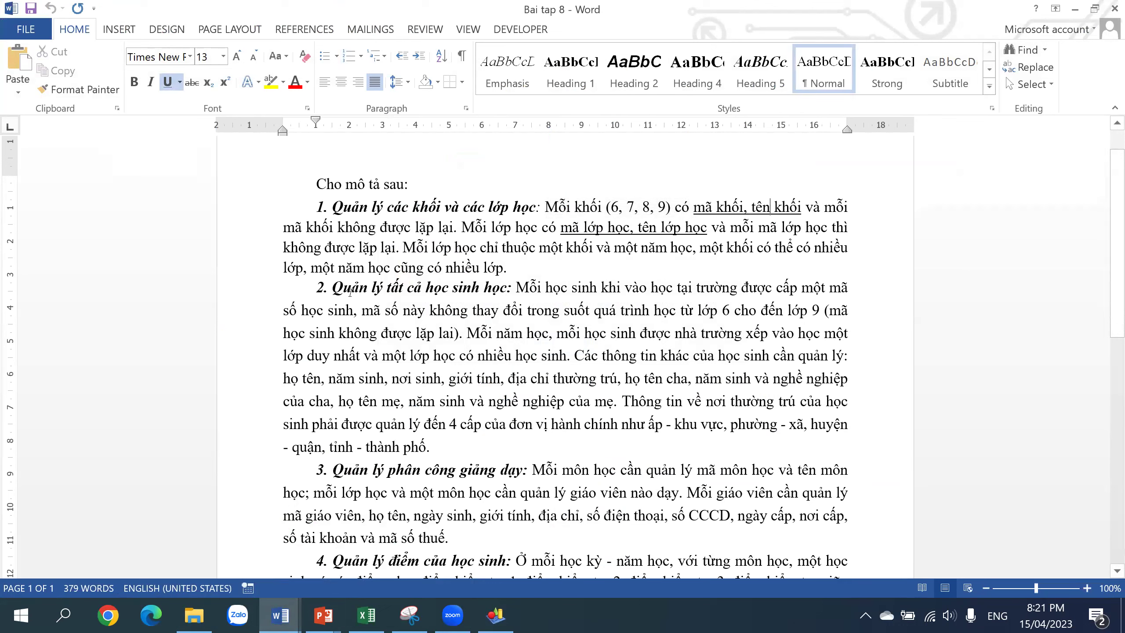
scroll(349, 291, "up", 2)
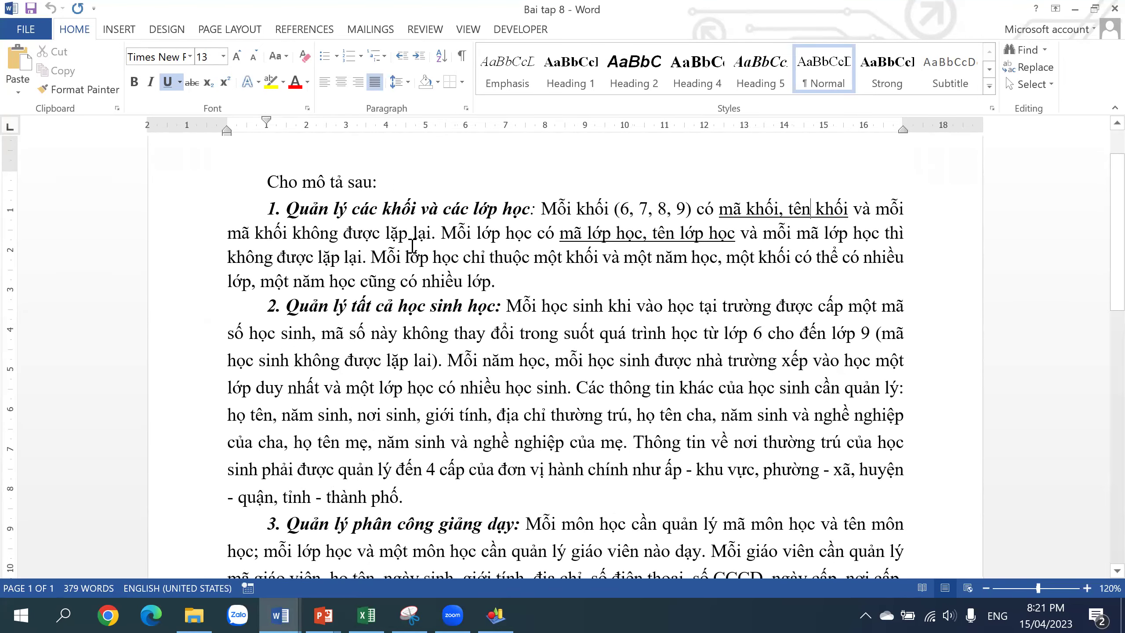
left_click(437, 232)
left_click_drag(232, 243, 290, 235)
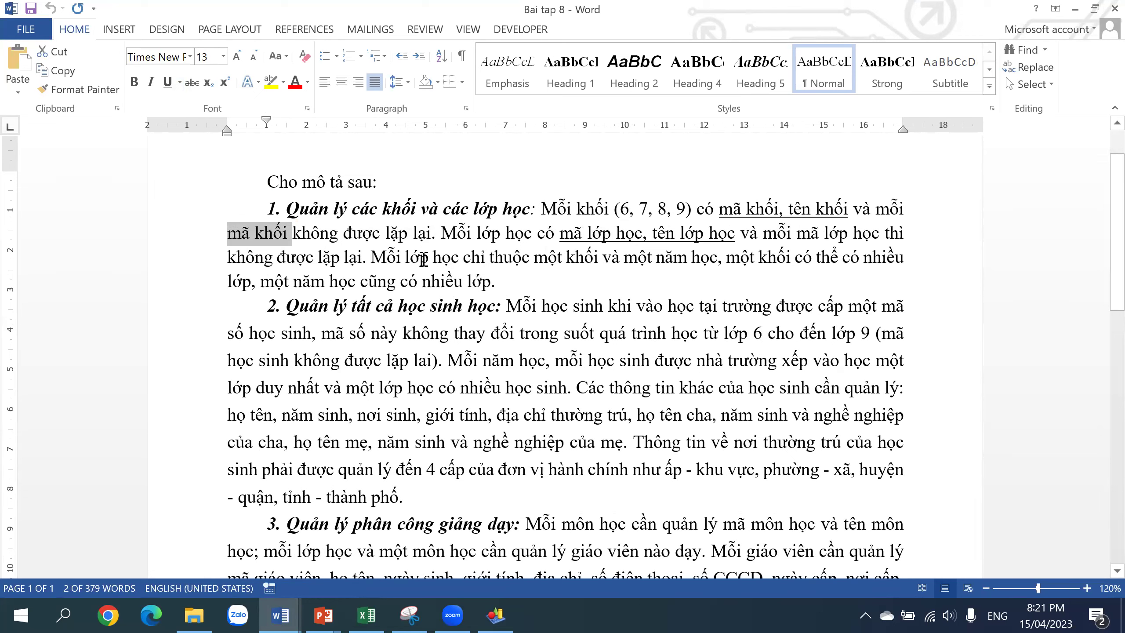
left_click(723, 257)
left_click_drag(486, 282, 287, 208)
scroll(332, 330, "down", 3)
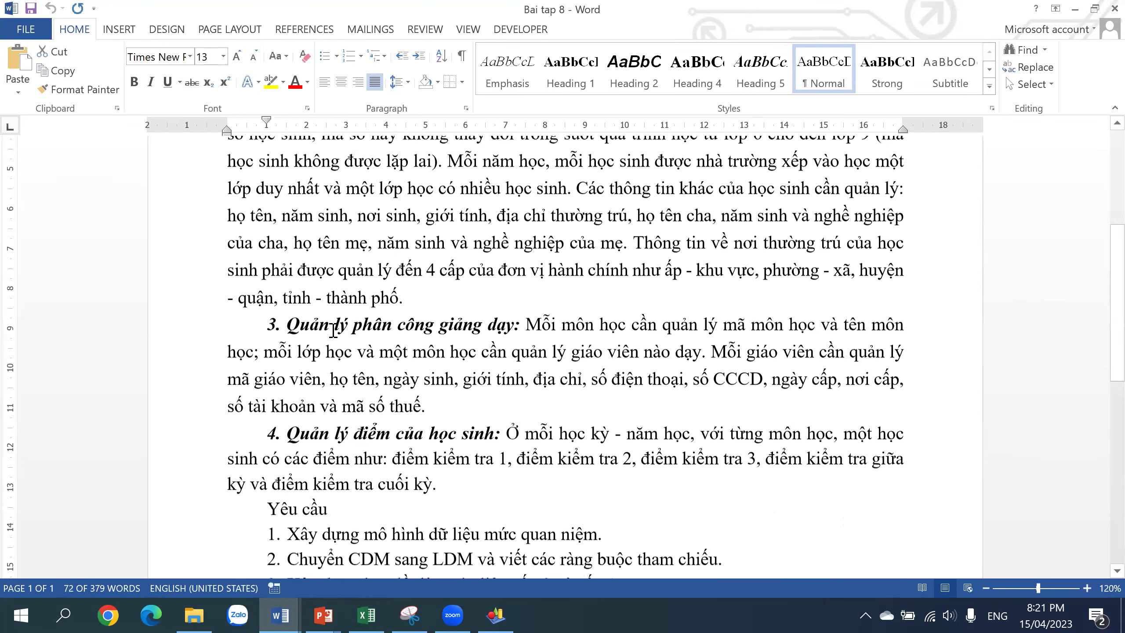
- Highlight the words "học sinh" at the start of section 2 in yellow
scroll(334, 301, "up", 1)
scroll(336, 271, "up", 1)
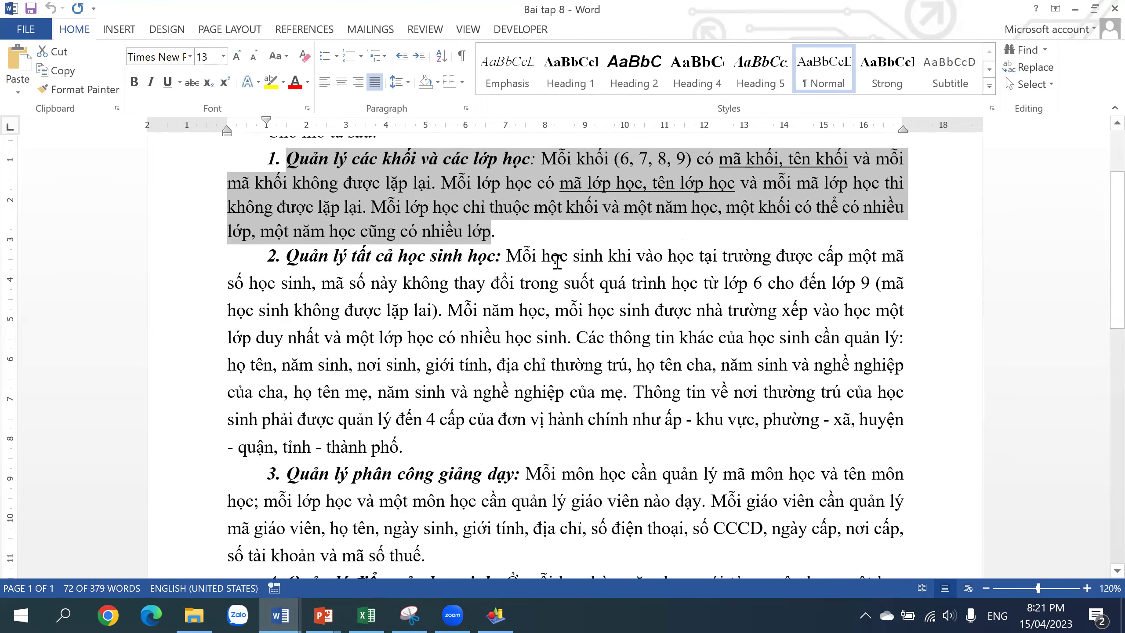
left_click_drag(542, 257, 607, 256)
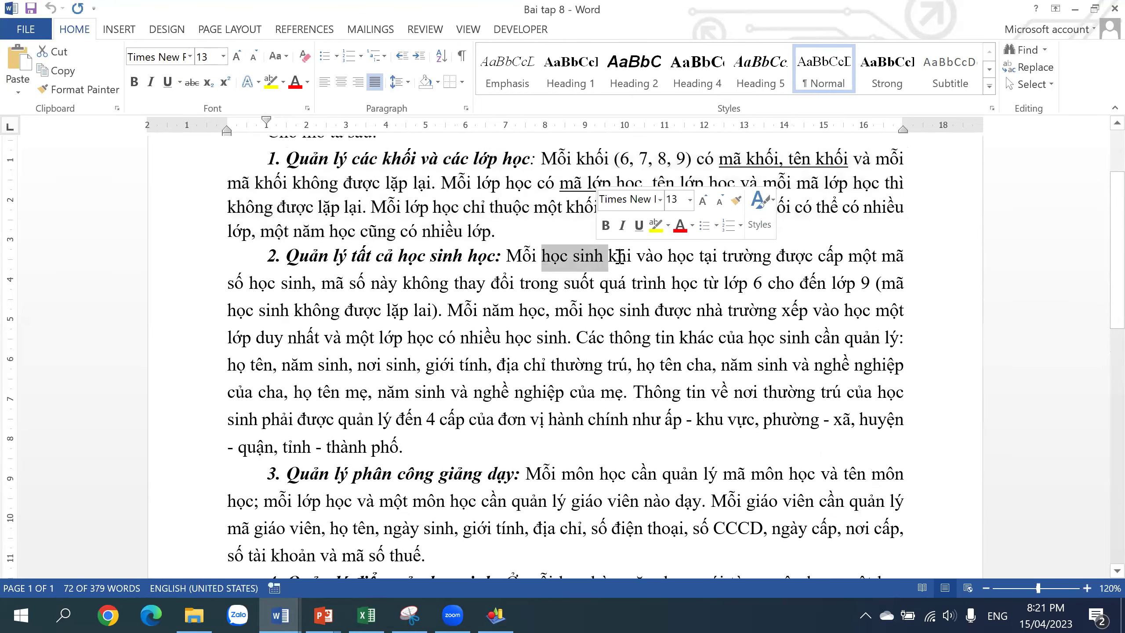
left_click(655, 226)
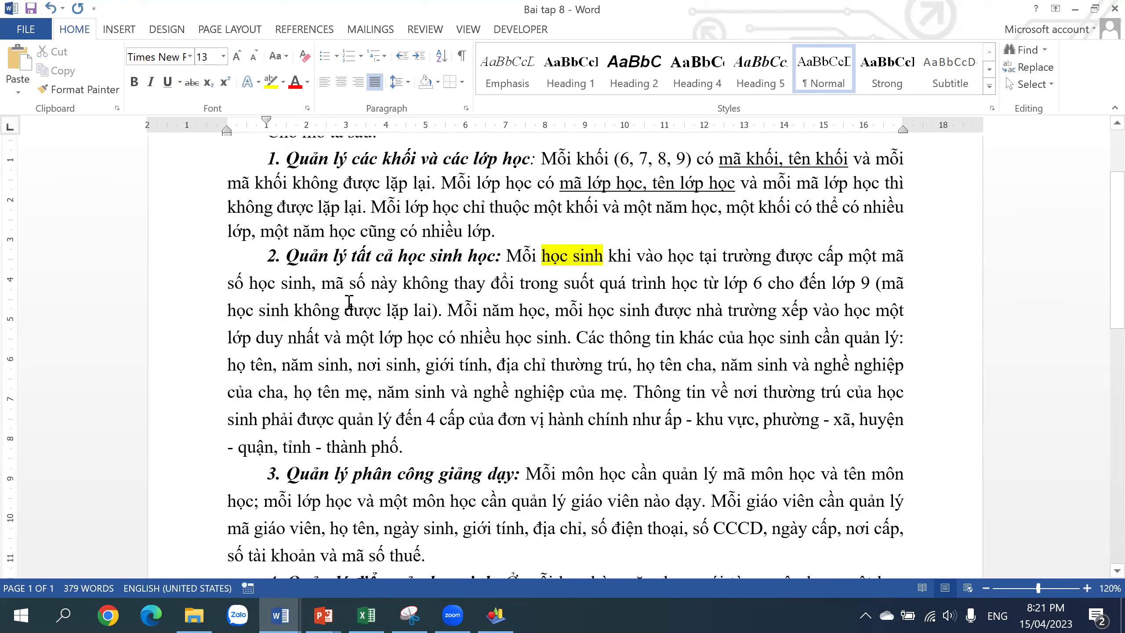
- Review the student code and class rules in section 2 and colour the attribute list from "họ tên" to "nghề nghiệp của mẹ" red
left_click(228, 285)
left_click(374, 282, "shift")
left_click_drag(405, 282, 859, 309)
left_click_drag(791, 313, 430, 314)
left_click(531, 318)
left_click_drag(228, 365, 622, 385)
left_click(704, 365)
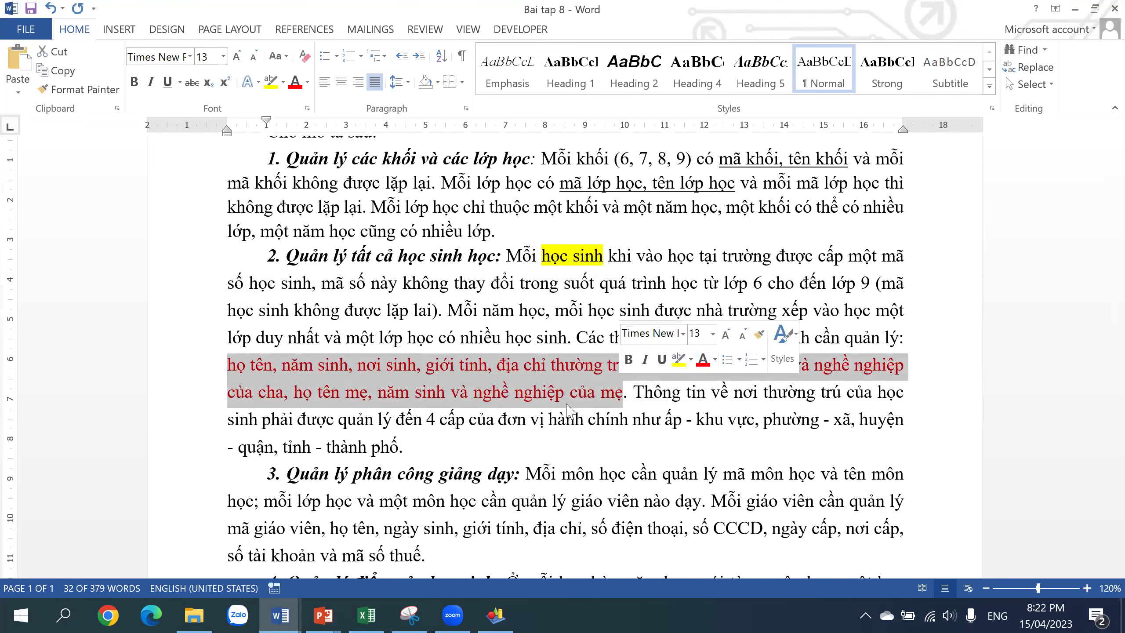
left_click(555, 364)
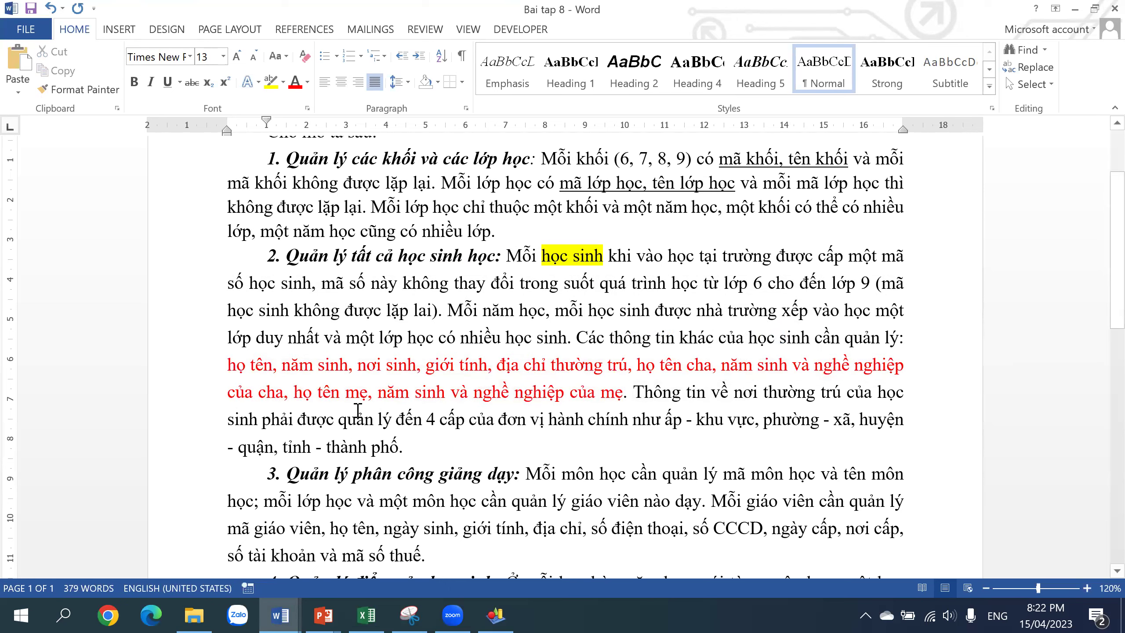
- Switch to PowerDesigner and inspect the attributes of the LOP entity, leaving its properties without changes
left_click(503, 605)
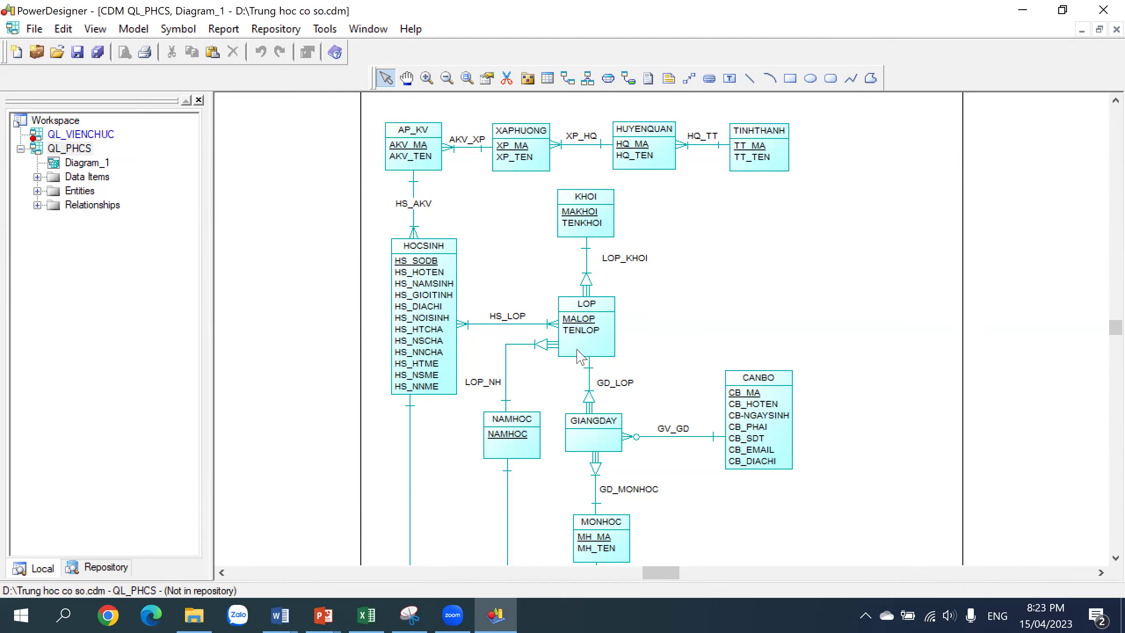
scroll(580, 354, "down", 1)
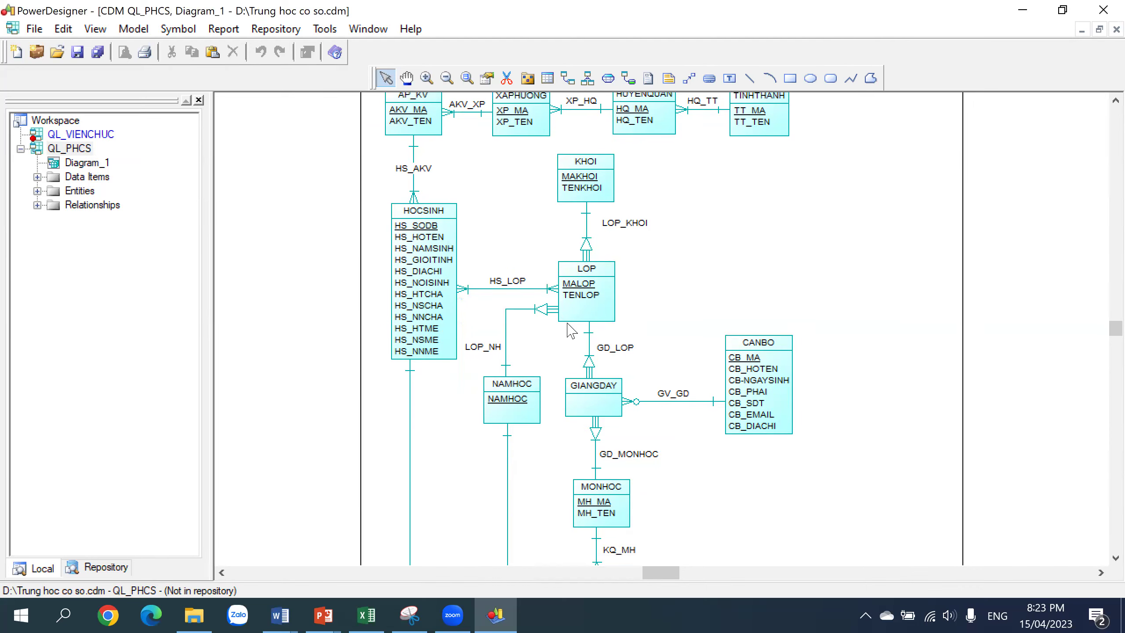
double_click(581, 286)
left_click(410, 159)
left_click(429, 225)
key("Return")
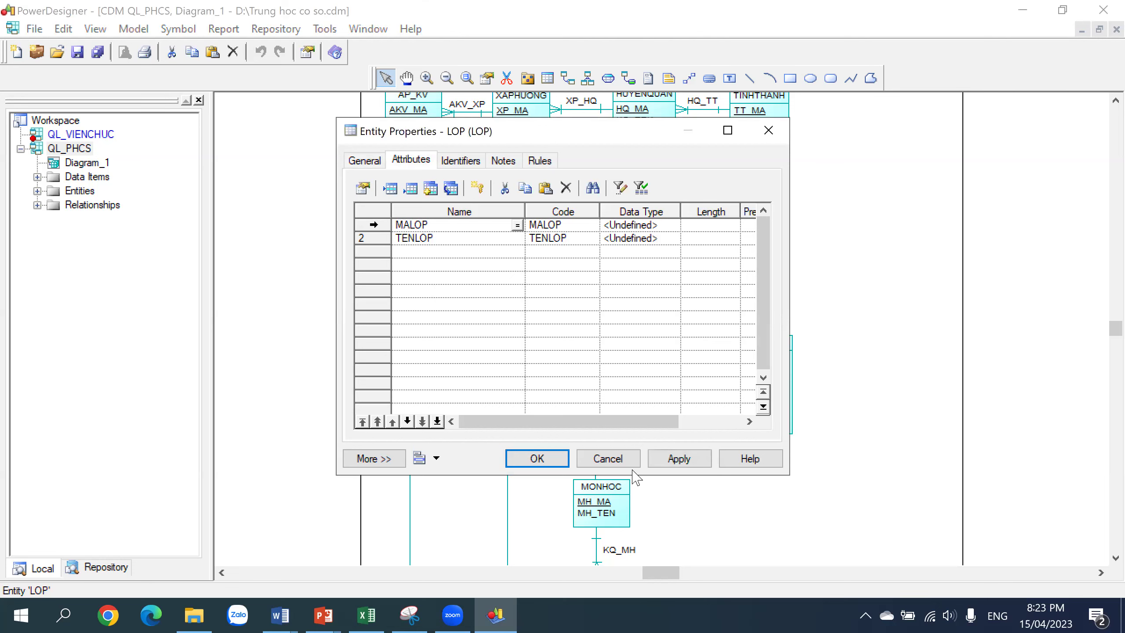
left_click(618, 452)
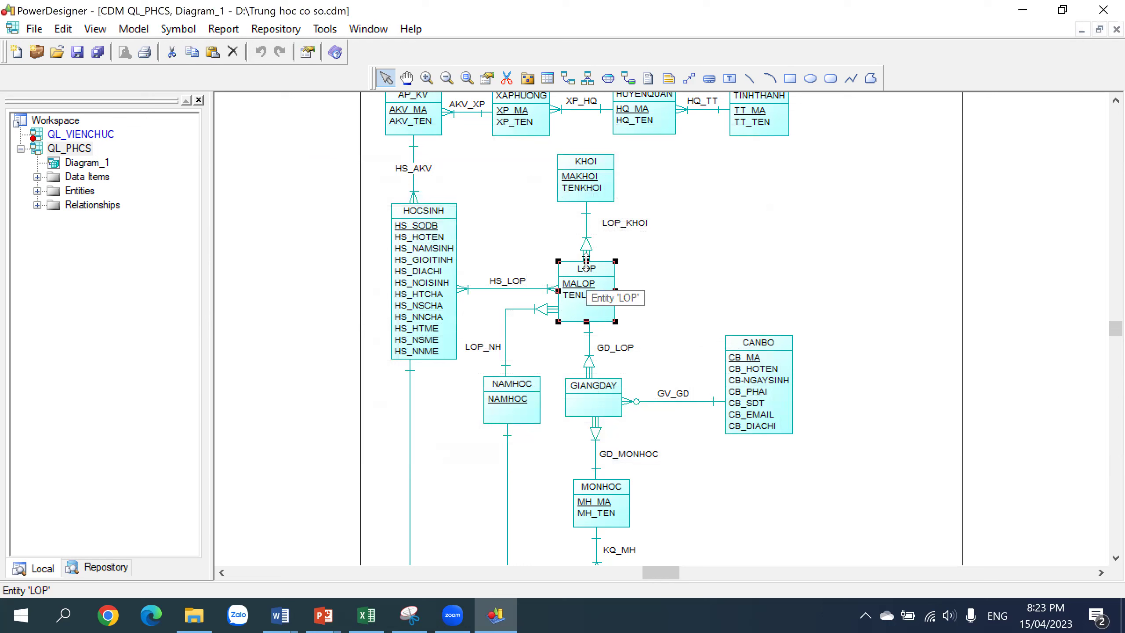
- Remove the Dependent setting from the LOP to KHOI side of the LOP_KHOI relationship
double_click(586, 235)
left_click(418, 210)
left_click(366, 451)
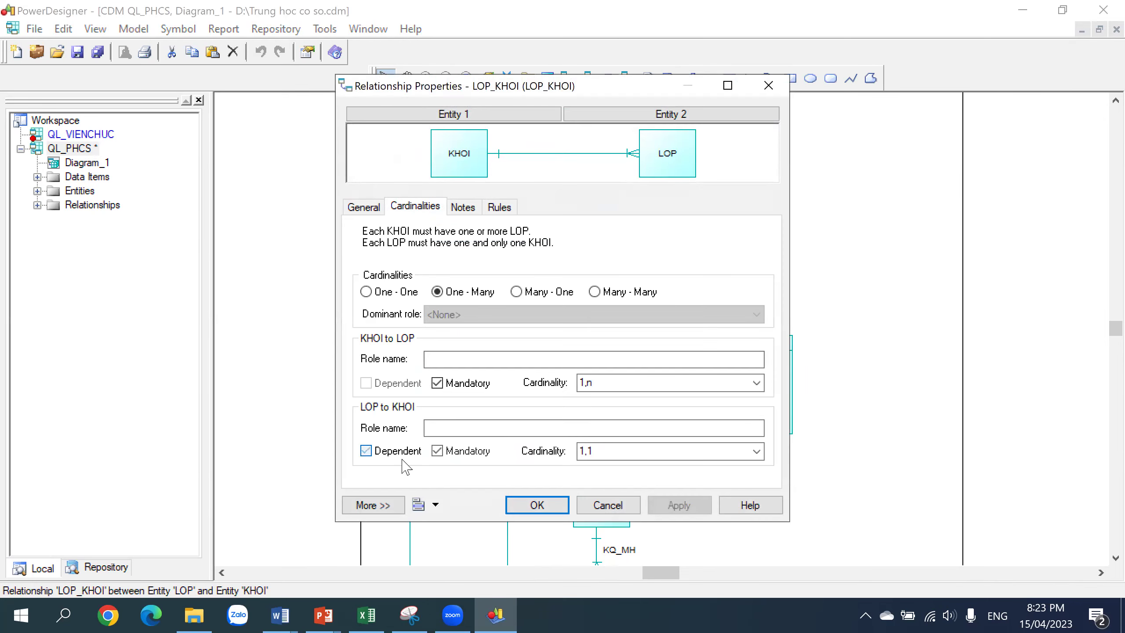
left_click(537, 506)
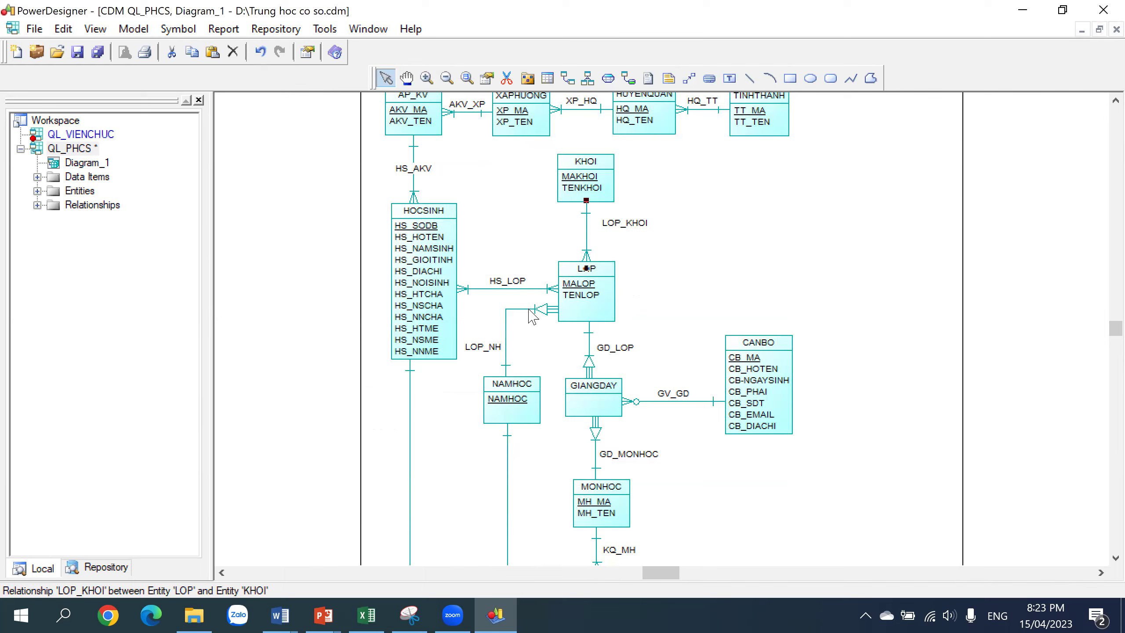
- Make LOP no longer dependent on NAMHOC in the cardinalities of the LOP_NH relationship
double_click(530, 309)
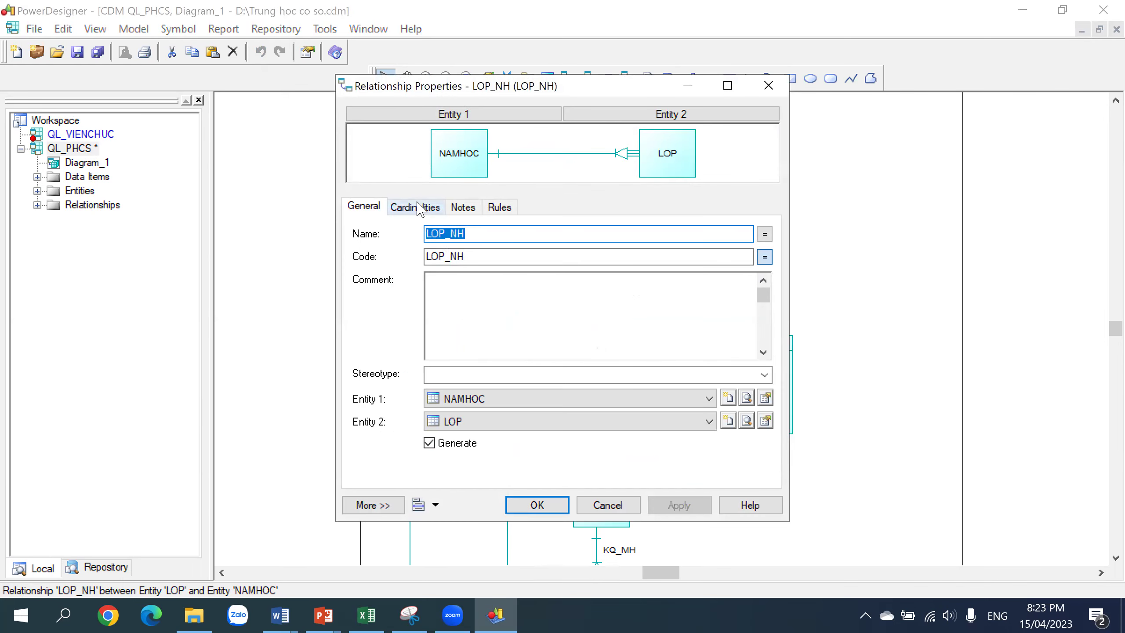
left_click(418, 208)
left_click(366, 451)
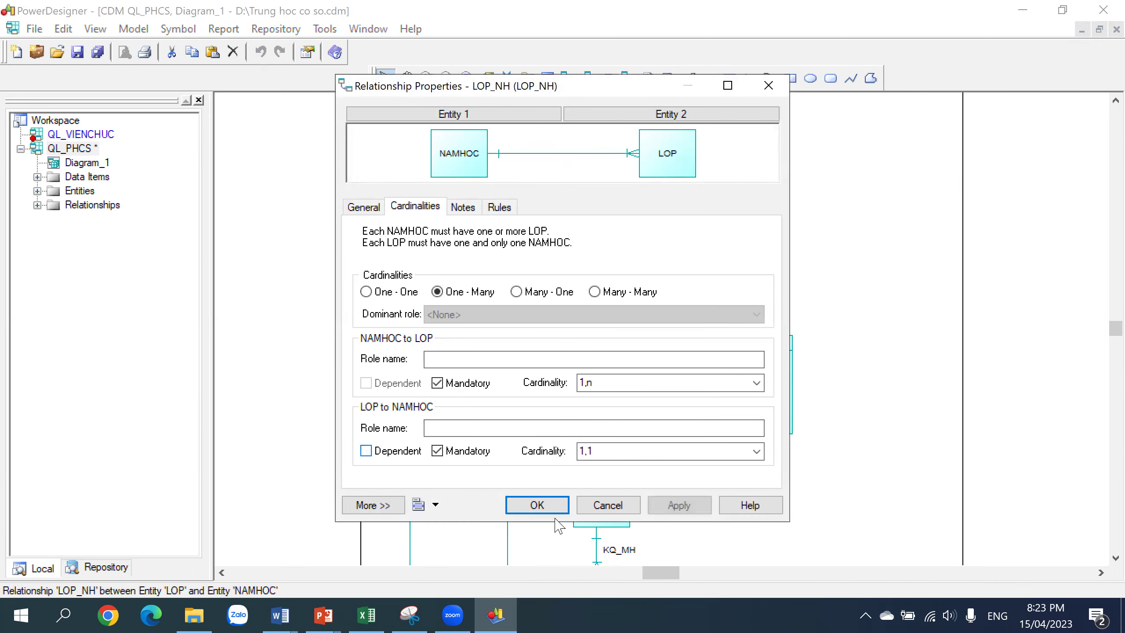
left_click(537, 505)
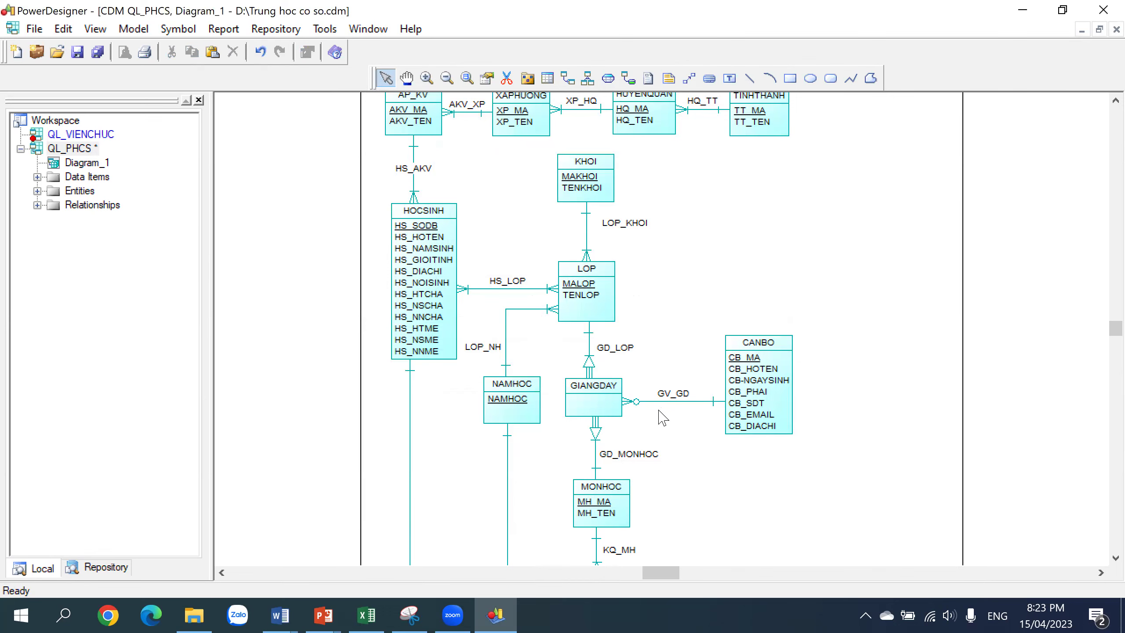
- Compare the KETQUA entity with the student score requirements in section 4 of the Bai tap 8 document in Word
scroll(663, 417, "down", 2)
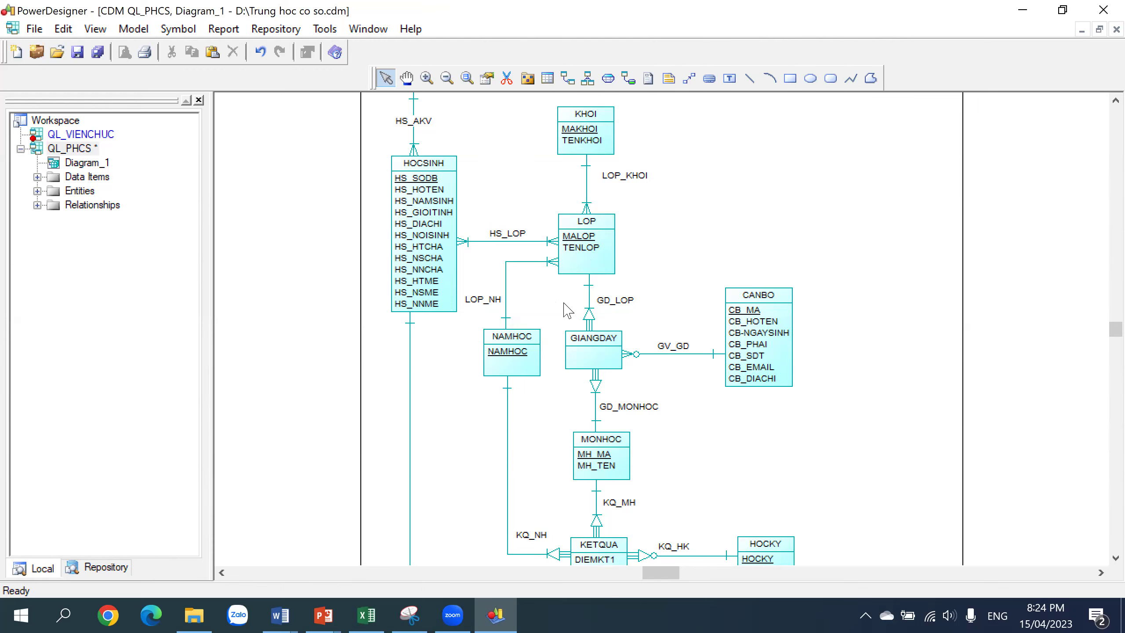
scroll(773, 419, "down", 3)
scroll(764, 424, "down", 2)
scroll(764, 424, "up", 2)
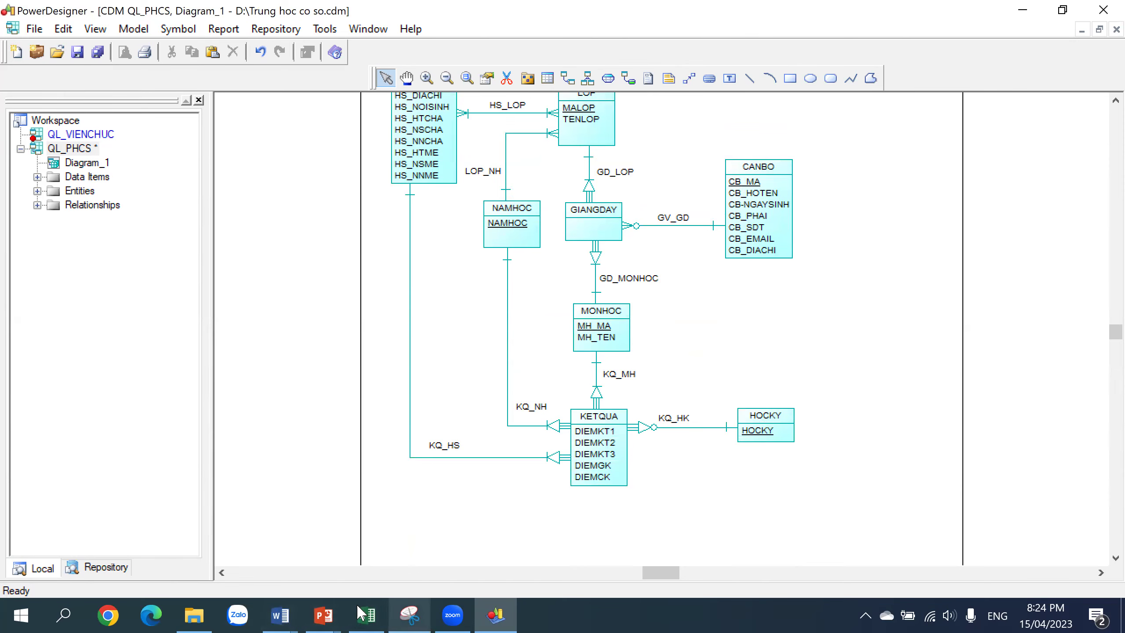
left_click(286, 614)
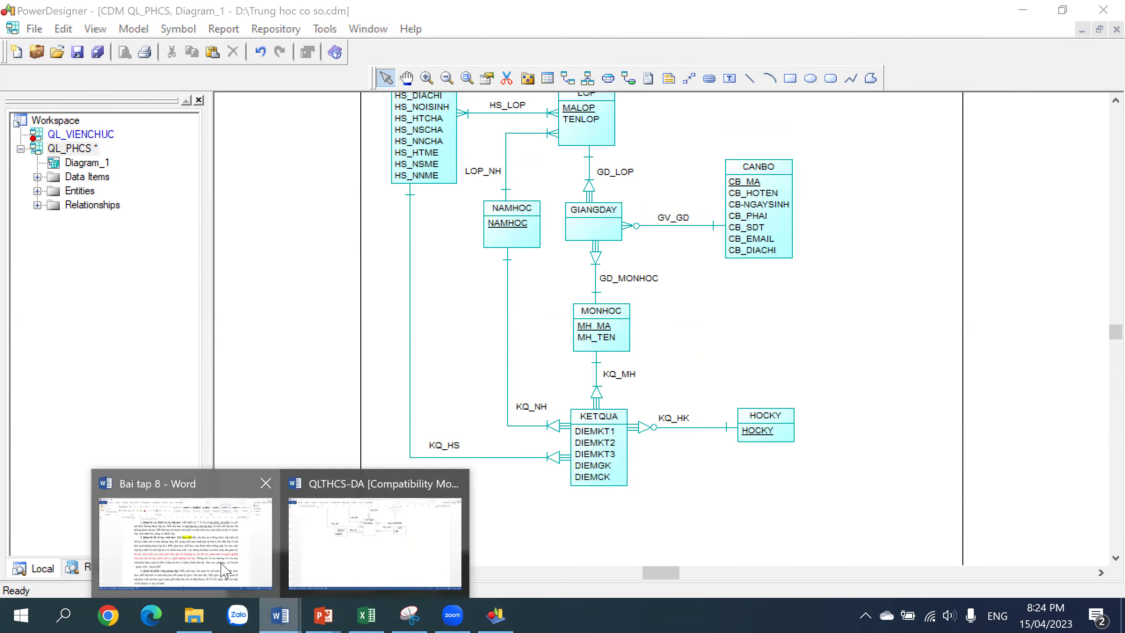
left_click(257, 506)
scroll(258, 503, "down", 4)
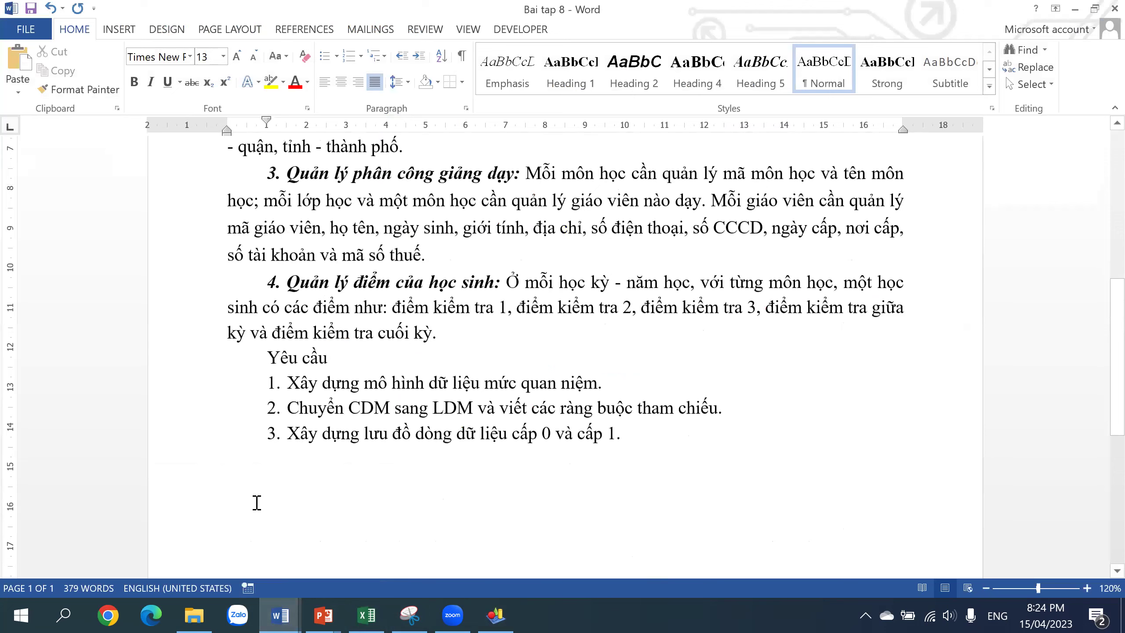
scroll(256, 503, "up", 2)
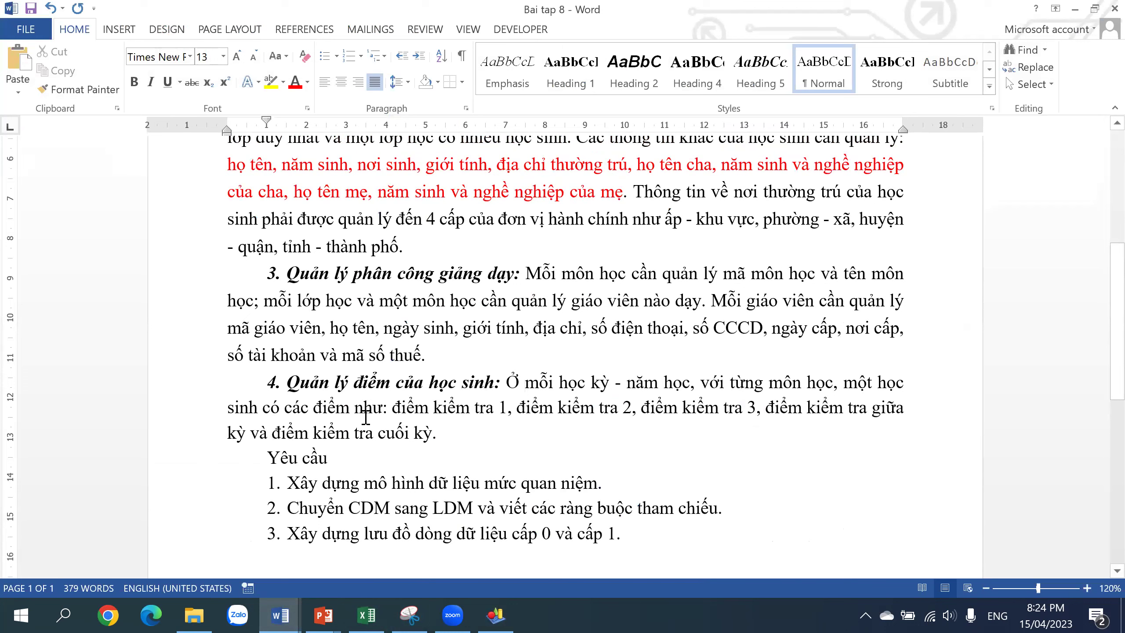
left_click_drag(402, 412, 509, 409)
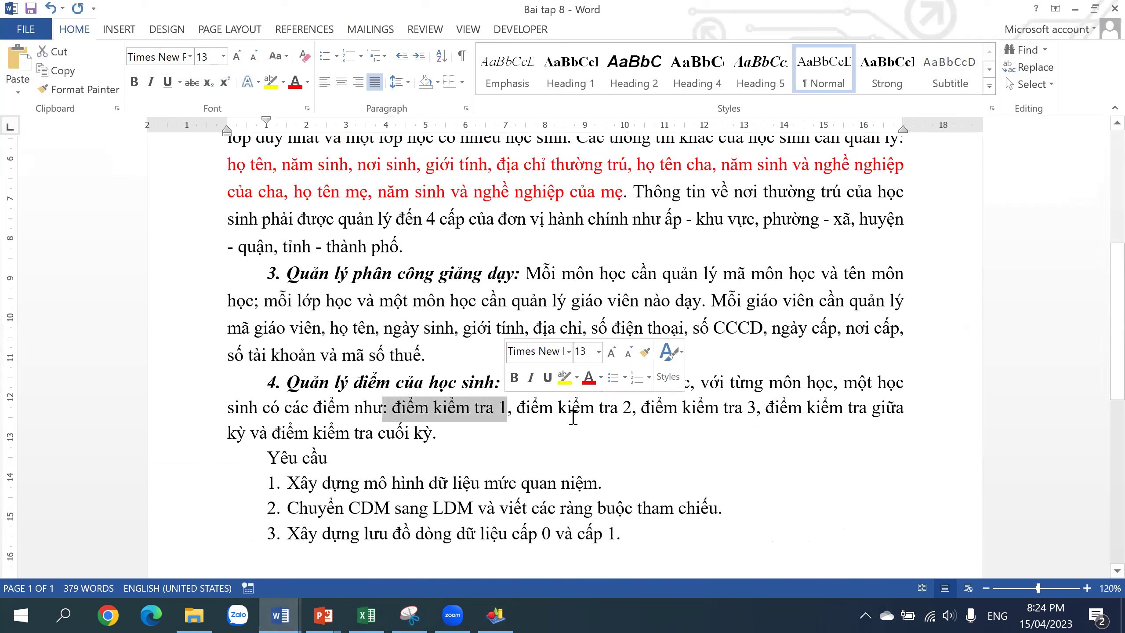
left_click(707, 409)
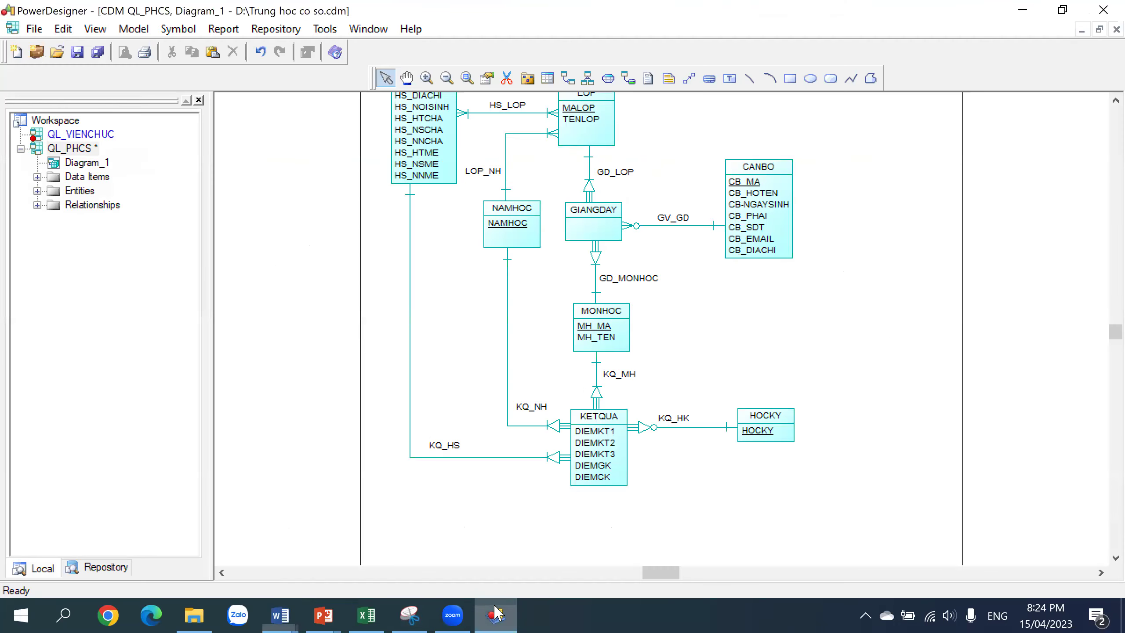
- Switch to PowerDesigner, dock the drawing palette in line with the standard toolbar and save the QL_PHCS model
left_click(496, 615)
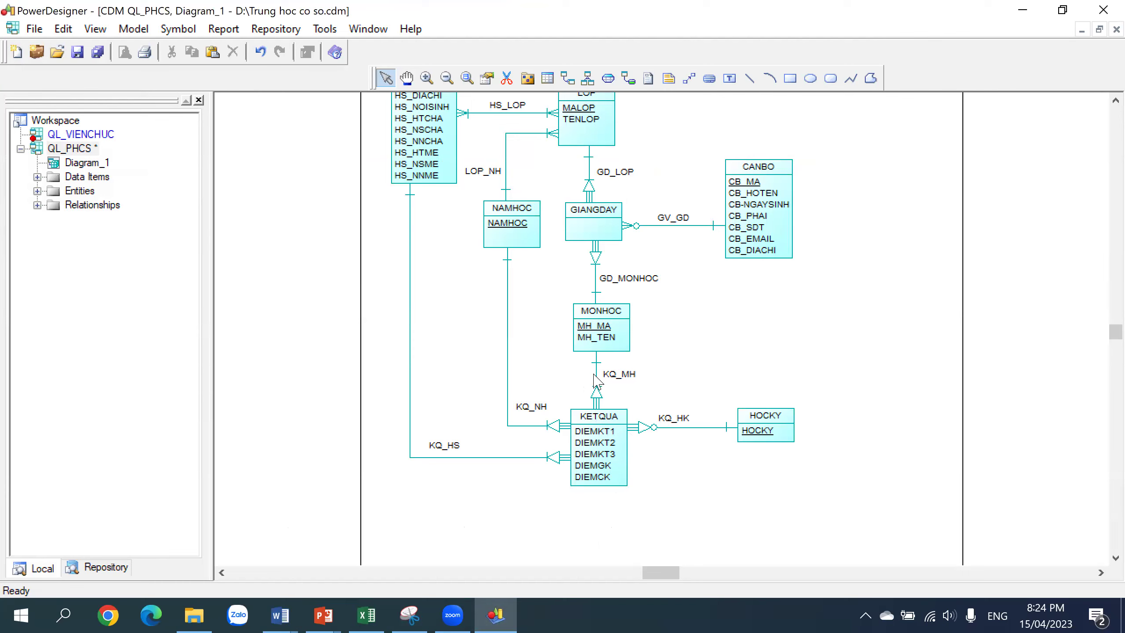
scroll(569, 430, "up", 1)
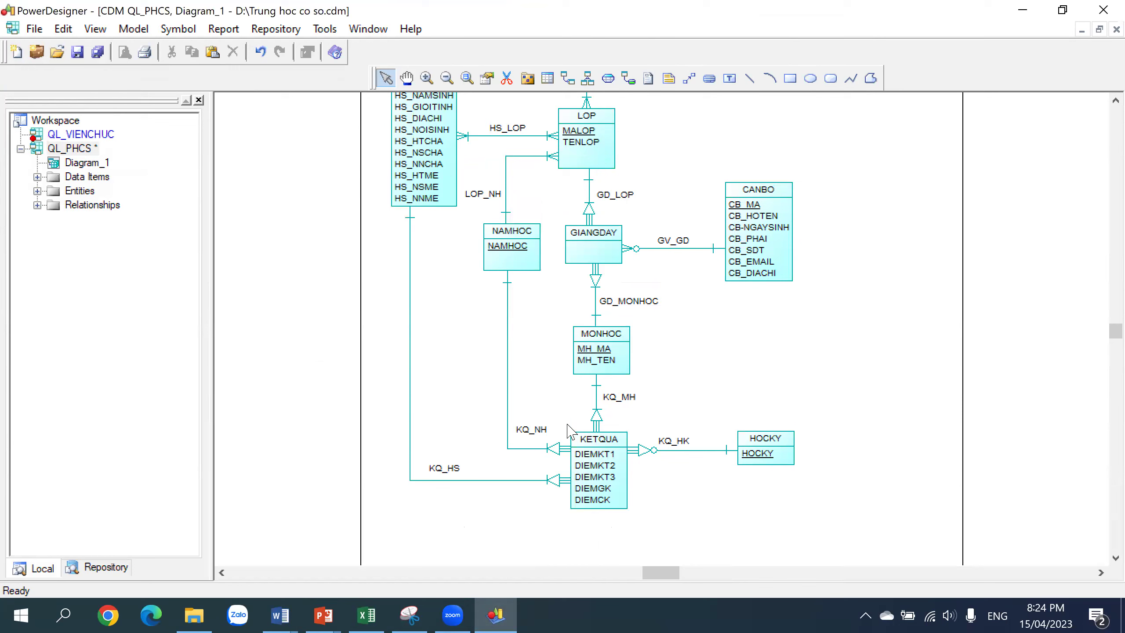
left_click_drag(374, 84, 373, 57)
scroll(580, 396, "up", 5)
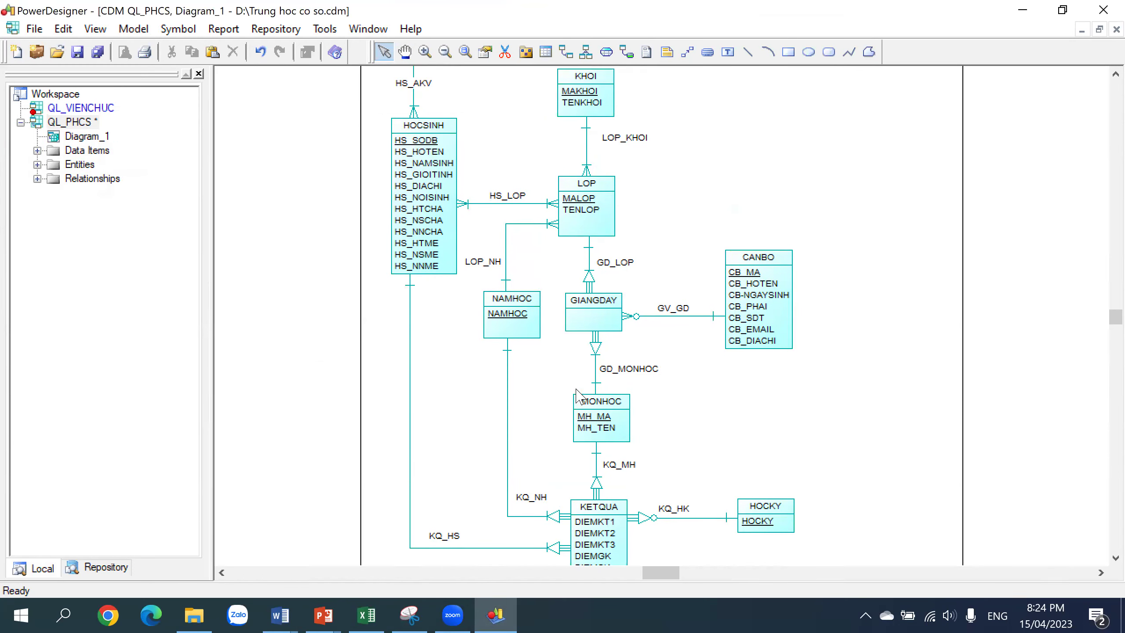
scroll(577, 391, "down", 4)
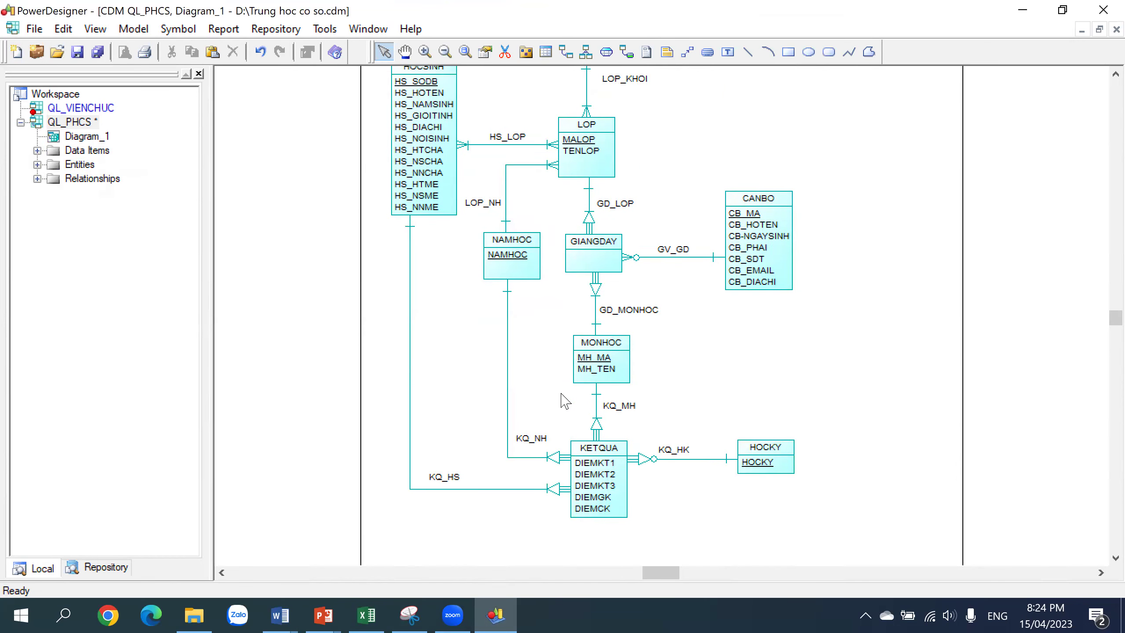
scroll(564, 402, "down", 3)
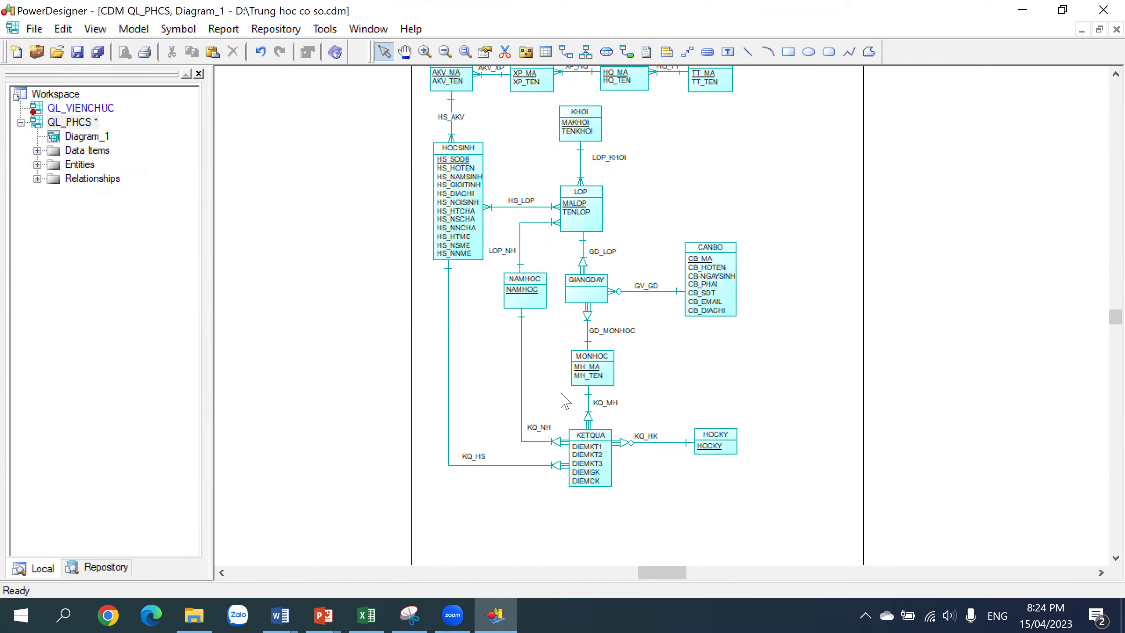
scroll(565, 401, "up", 2)
left_click(74, 55)
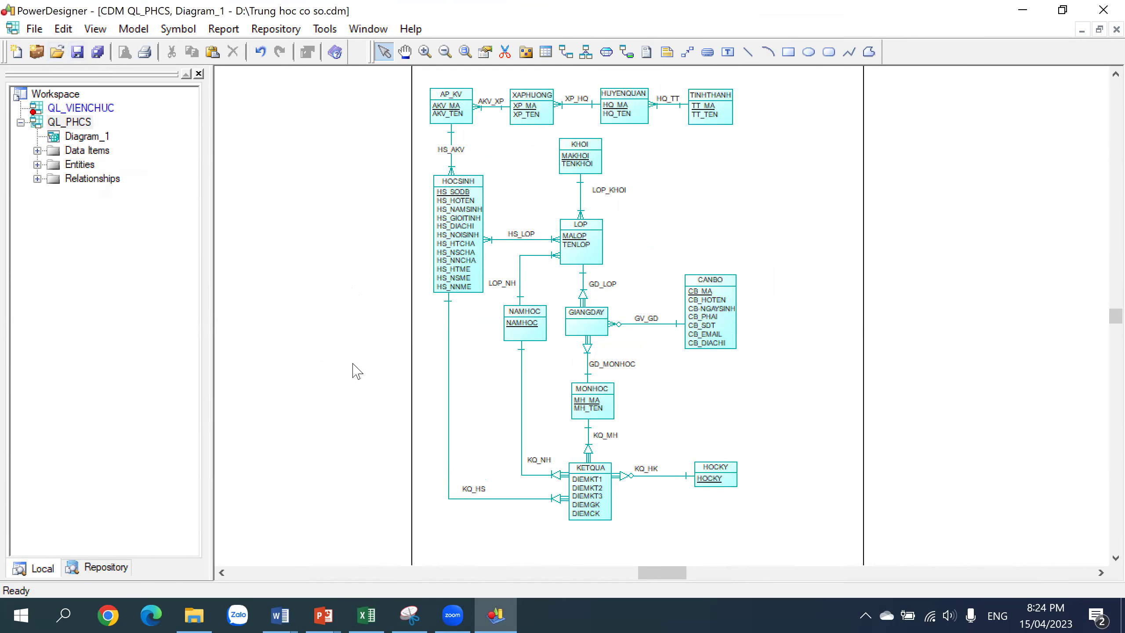
- Look over the whole diagram, from the address entities and HOCSINH down to KETQUA and HOCKY
scroll(350, 383, "down", 2)
scroll(348, 380, "up", 2)
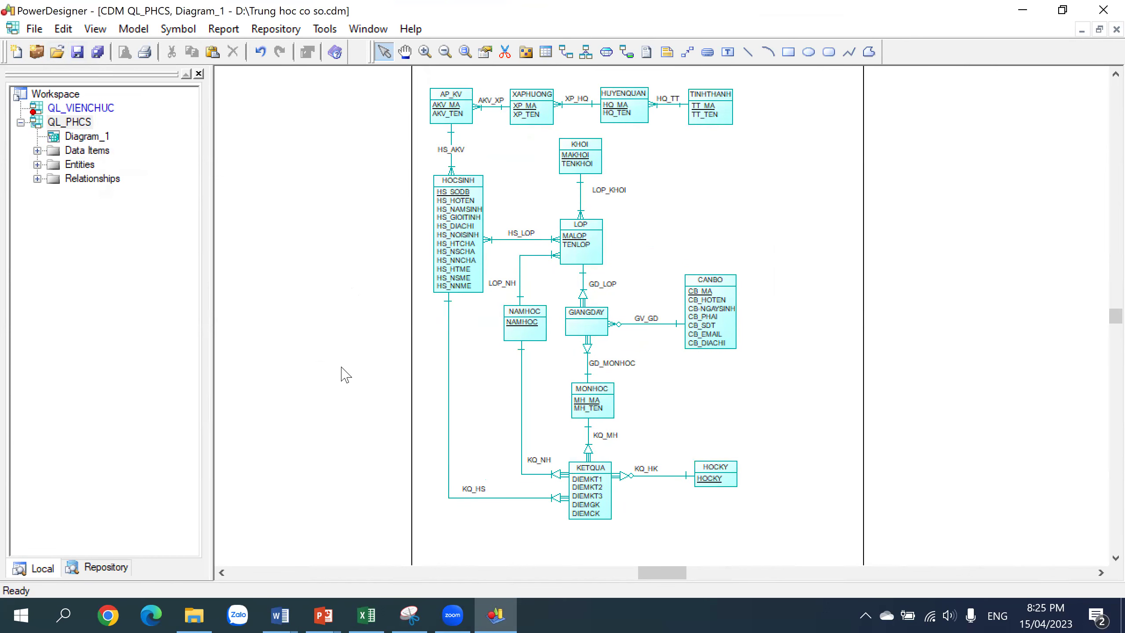
scroll(345, 375, "up", 2)
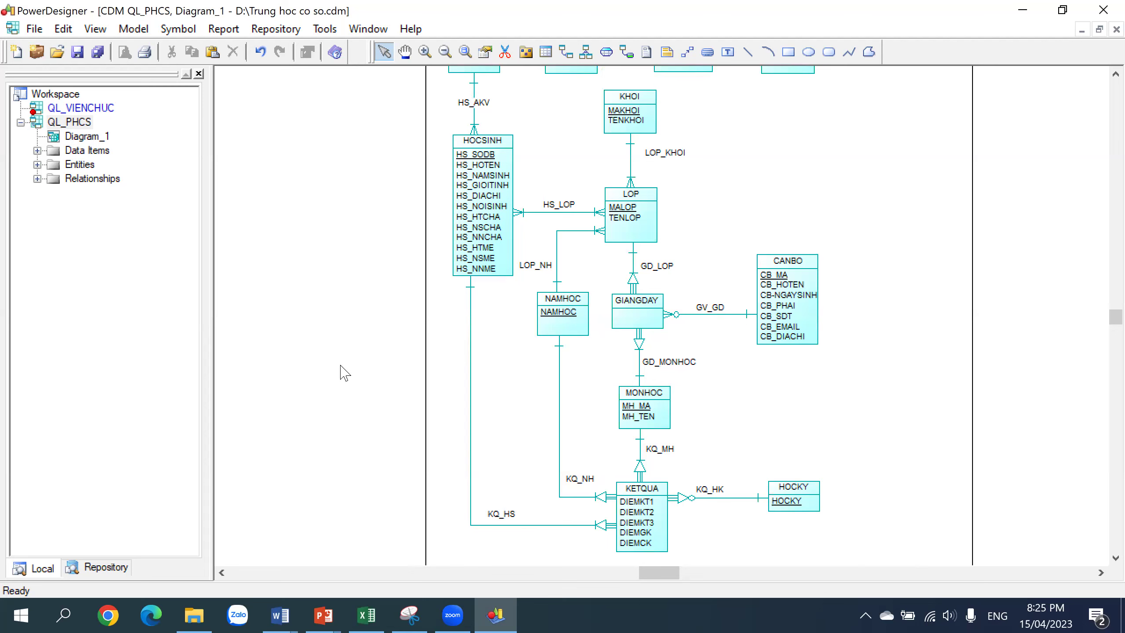
scroll(346, 389, "up", 3)
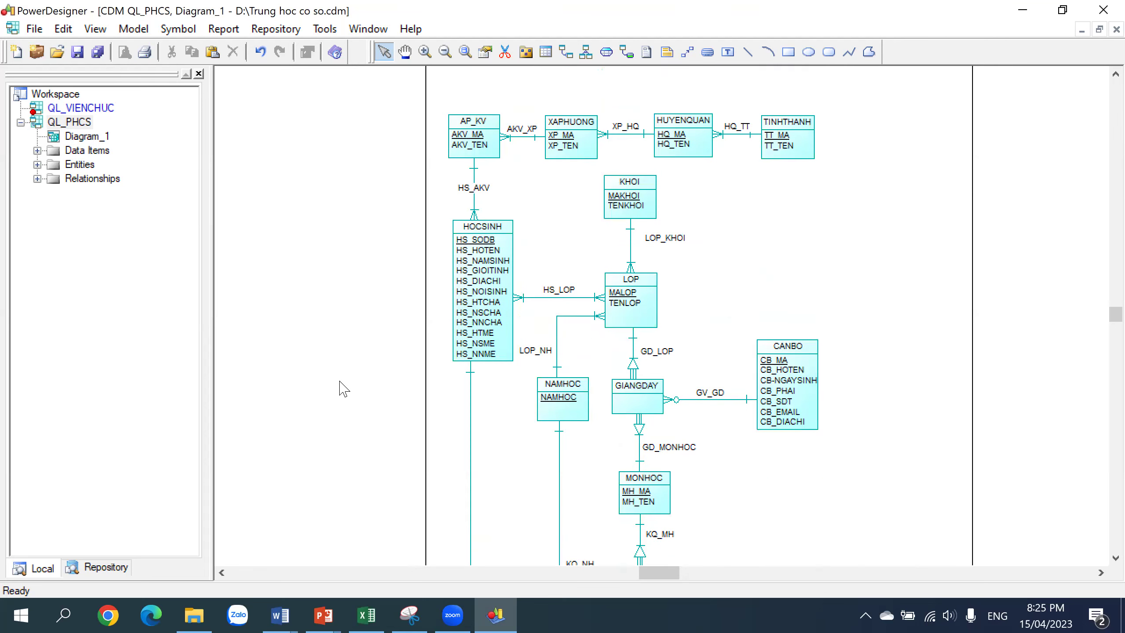
scroll(339, 381, "down", 6)
scroll(340, 380, "up", 4)
scroll(339, 381, "up", 4)
scroll(339, 381, "down", 1)
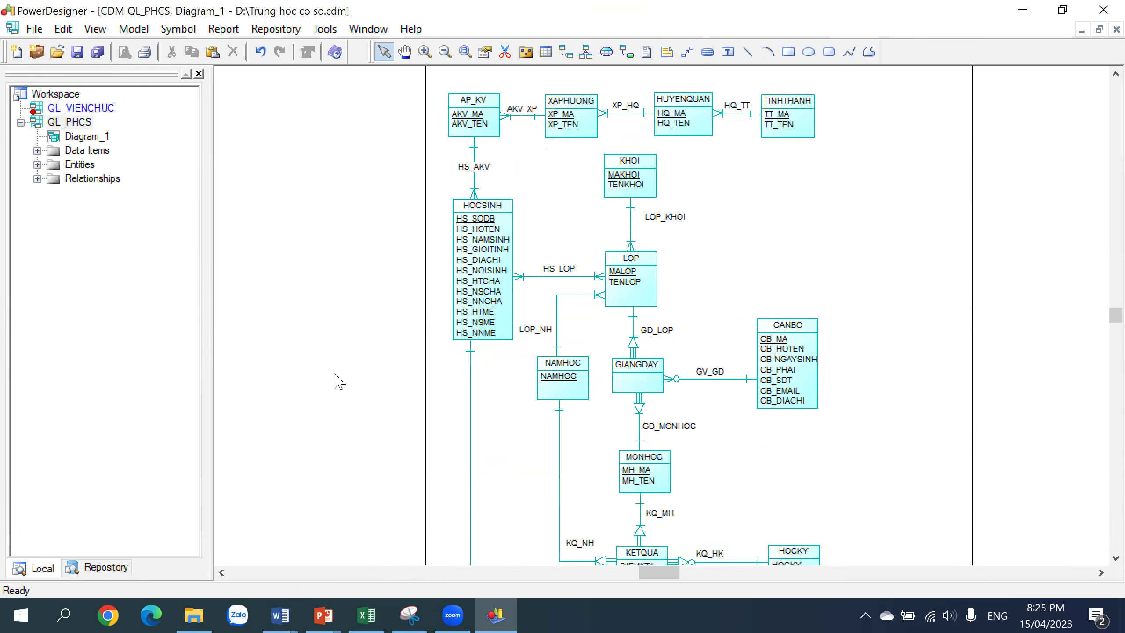
scroll(340, 381, "down", 2)
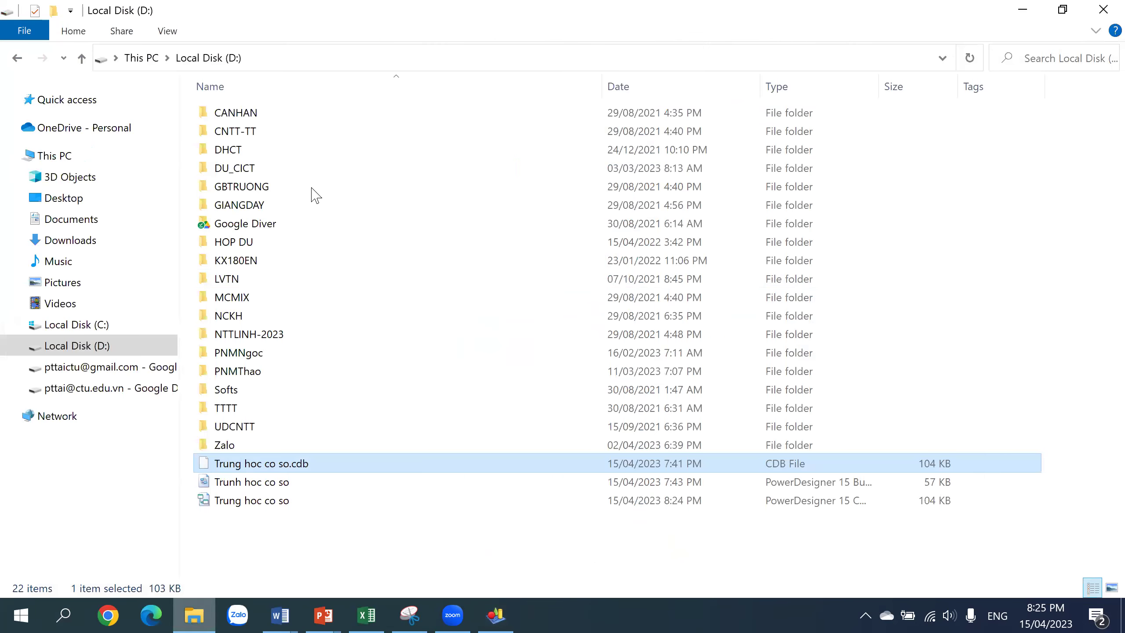
- In File Explorer, open Bai 1-Dap an from Google Diver\GIANGDAY\GD_HK2_2223\GDTX\Bai tap dang lam on drive D
double_click(235, 221)
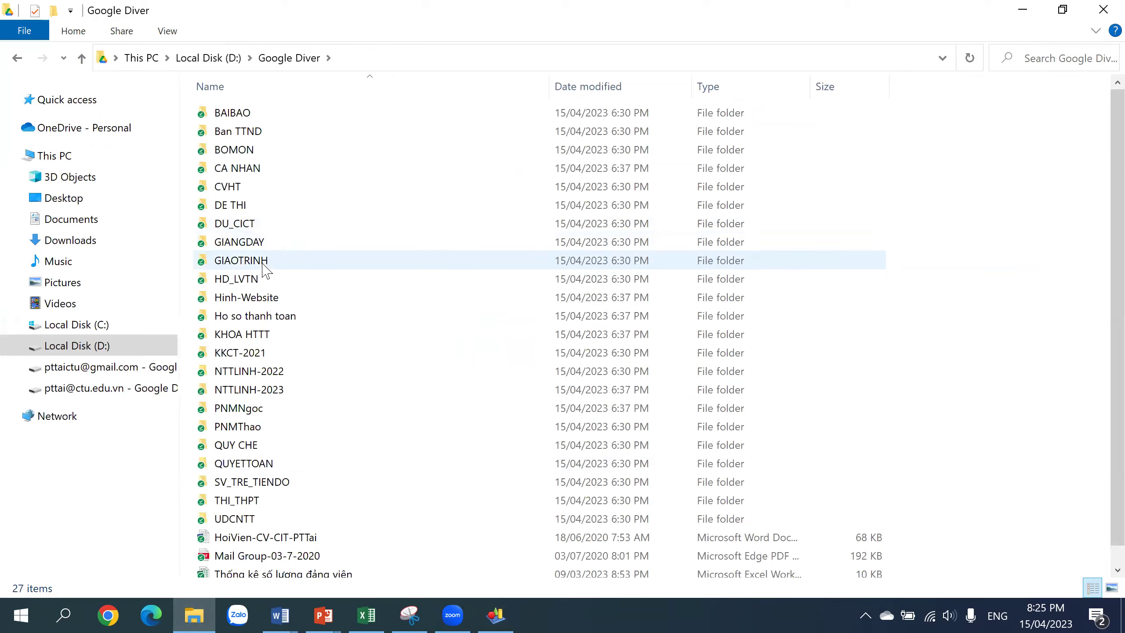
double_click(273, 243)
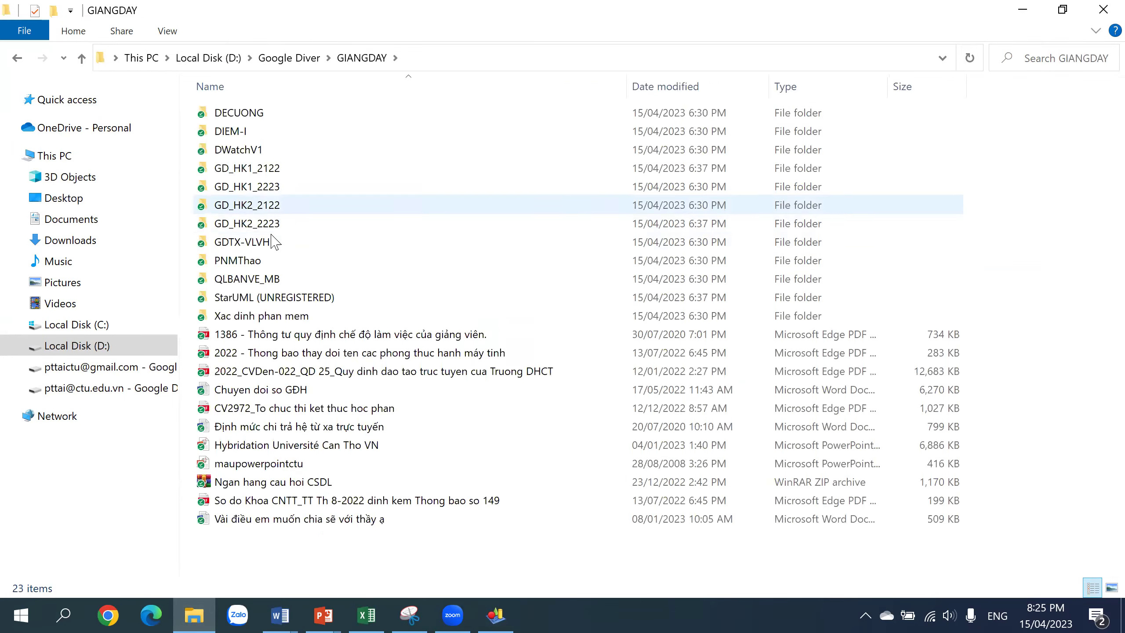
double_click(275, 228)
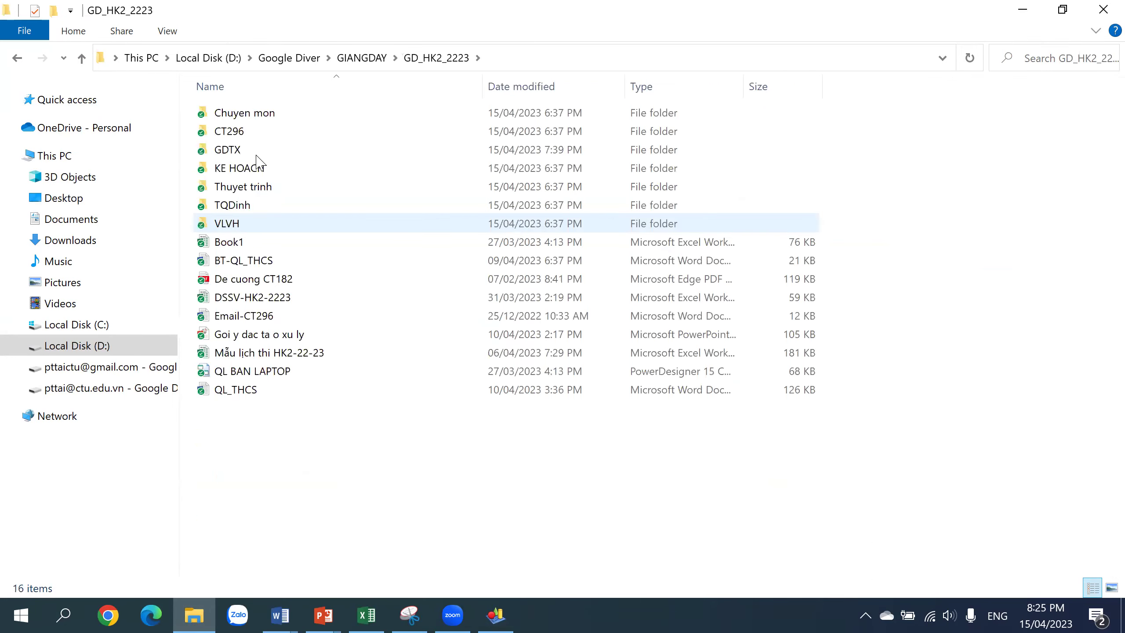
double_click(257, 149)
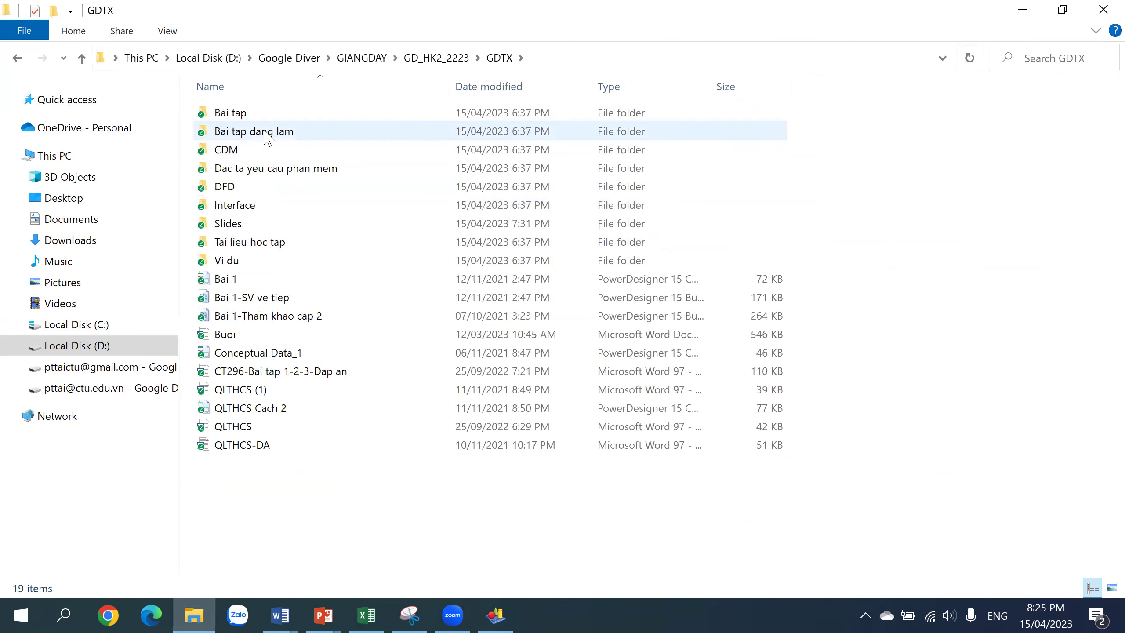
double_click(264, 132)
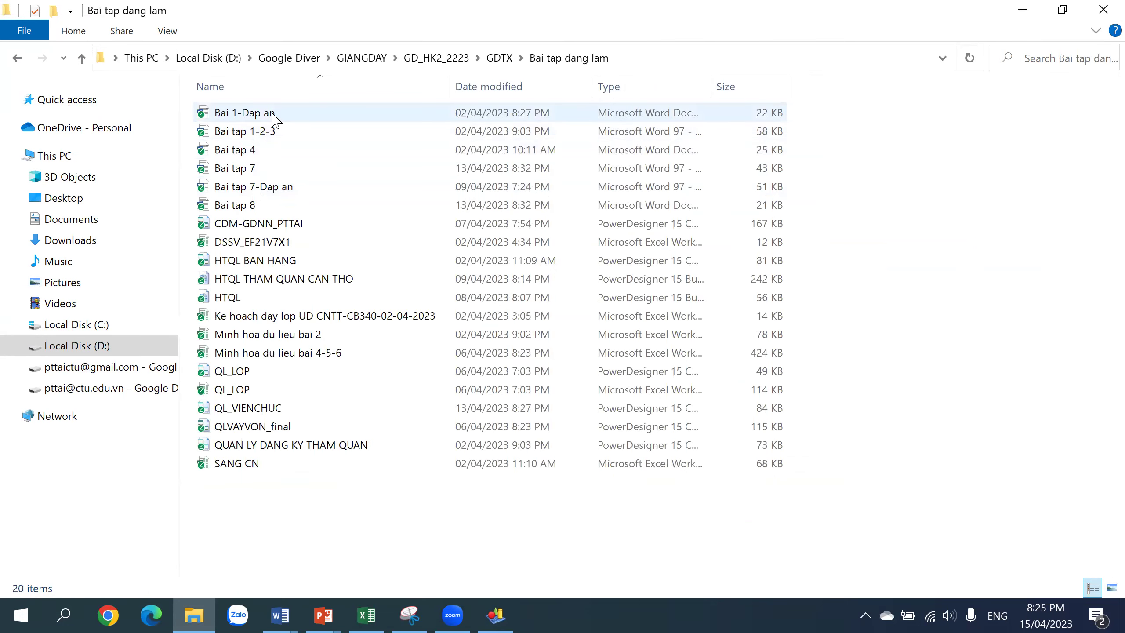
left_click(272, 116)
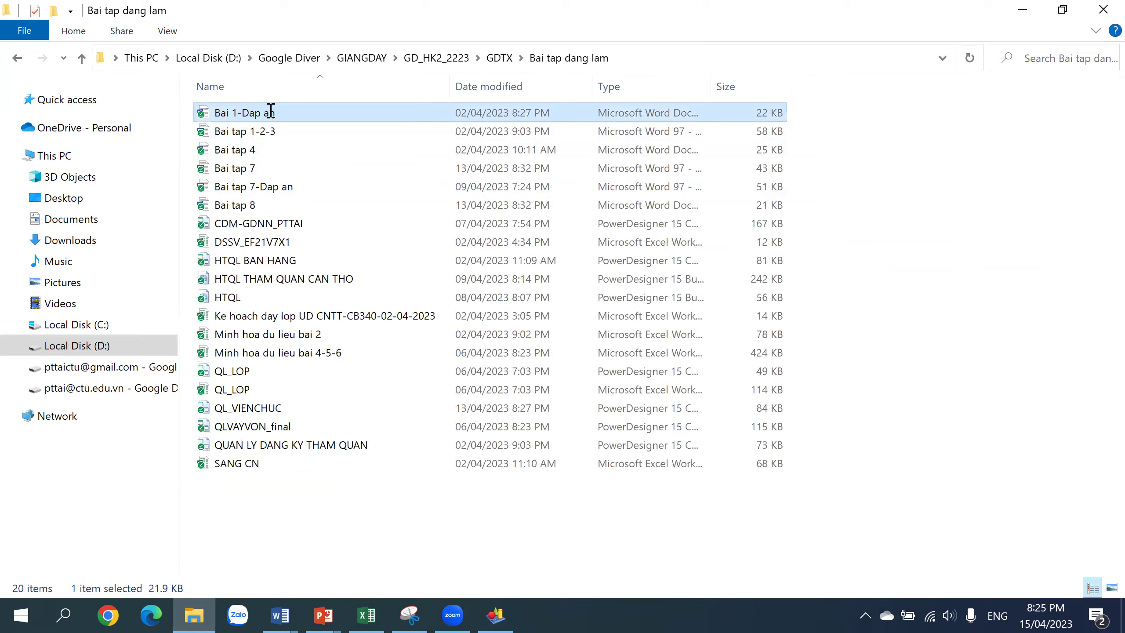
double_click(272, 116)
- Examine how primary and foreign keys are written in the logical data model section of Bai 1-Dap an, at 100% zoom
scroll(411, 320, "down", 6)
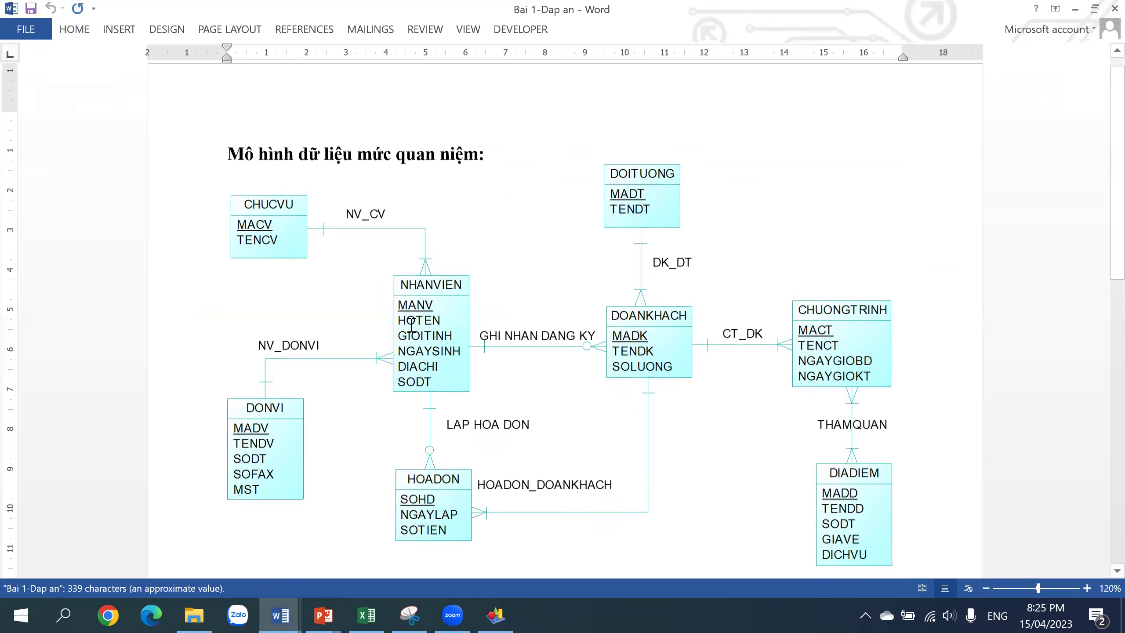
scroll(412, 320, "down", 1)
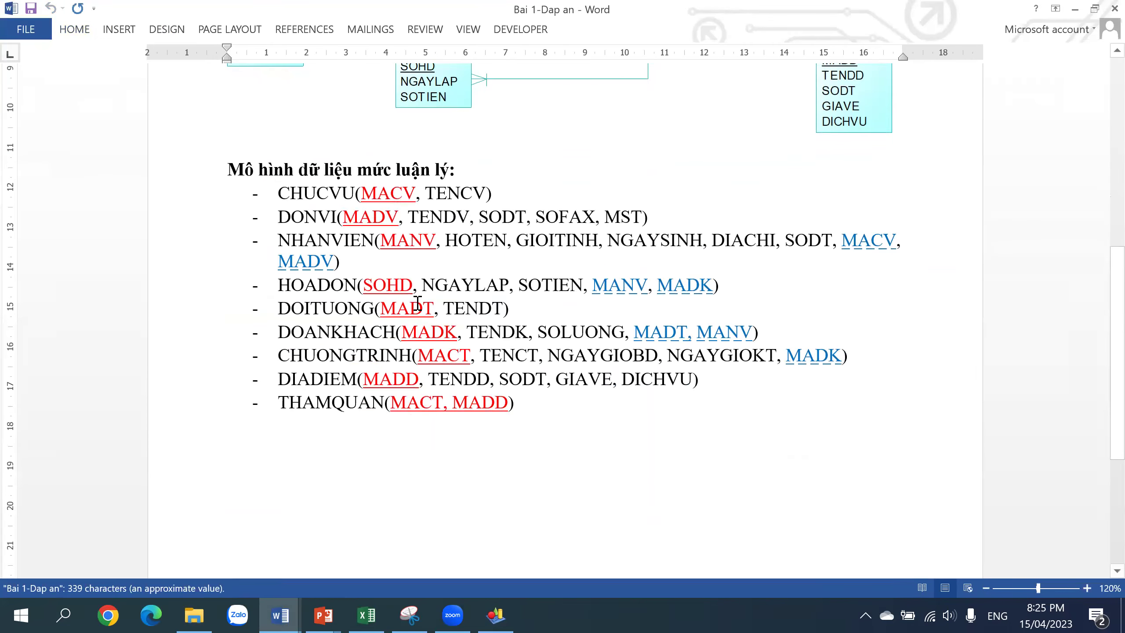
scroll(417, 304, "up", 2, "ctrl")
scroll(384, 294, "down", 3, "ctrl")
scroll(418, 477, "down", 1, "ctrl")
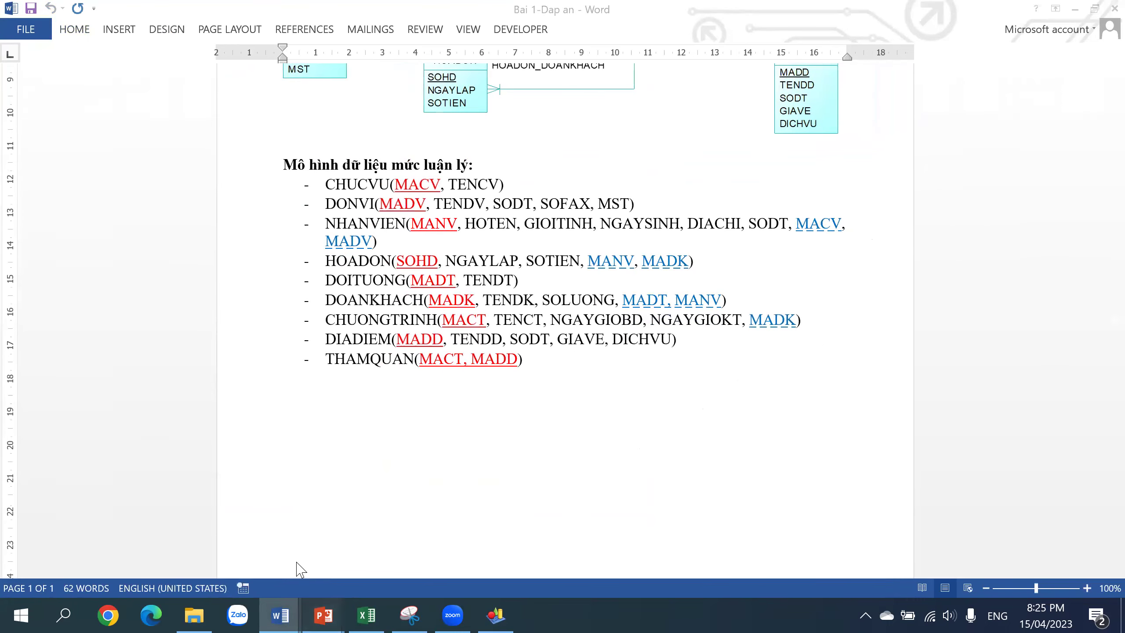